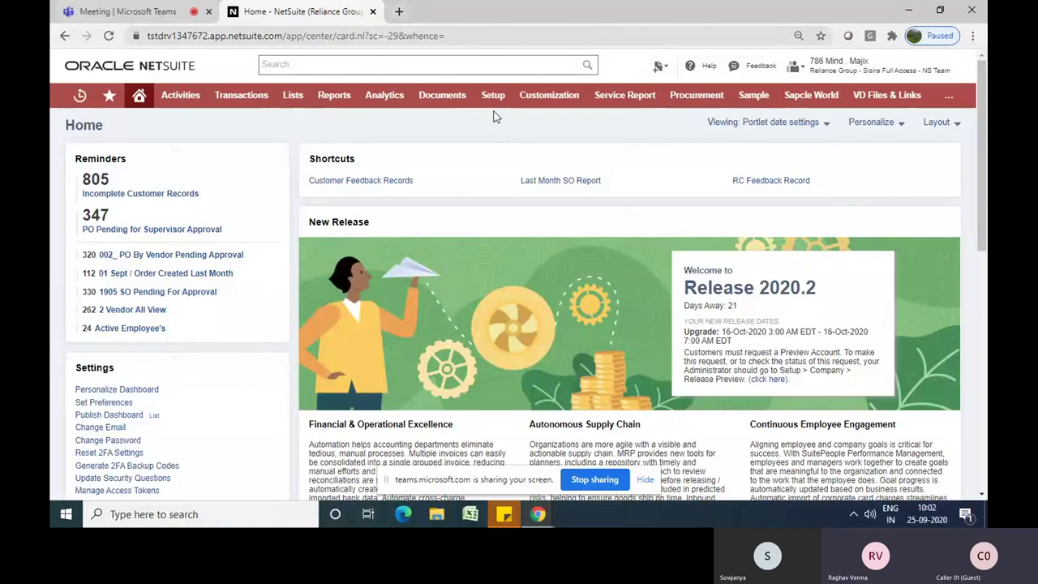
# Open the form for creating a new custom list in a separate browser tab and switch to it
pyautogui.moveTo(525, 105)
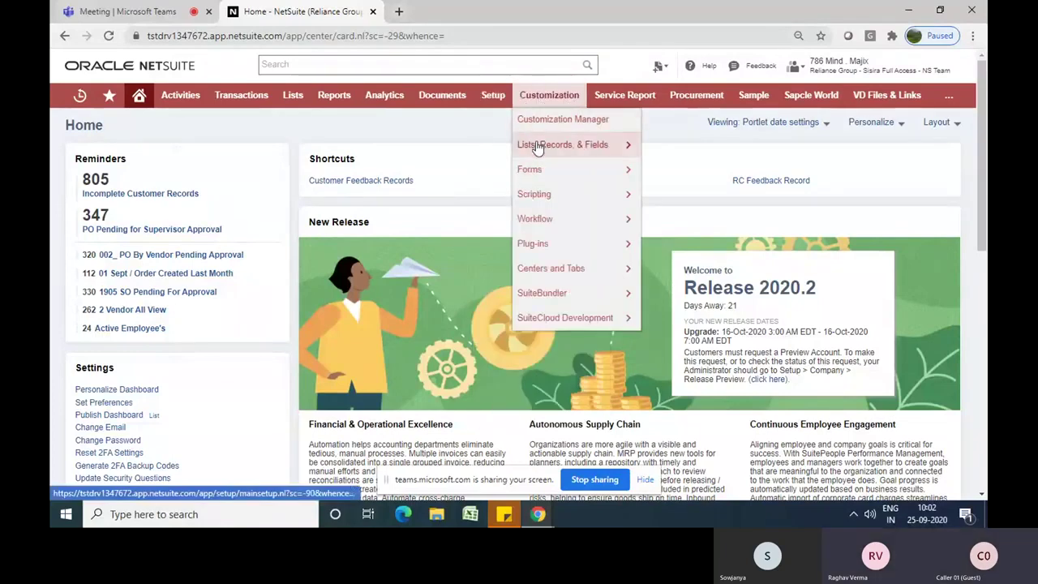
pyautogui.moveTo(542, 145)
pyautogui.moveTo(656, 144)
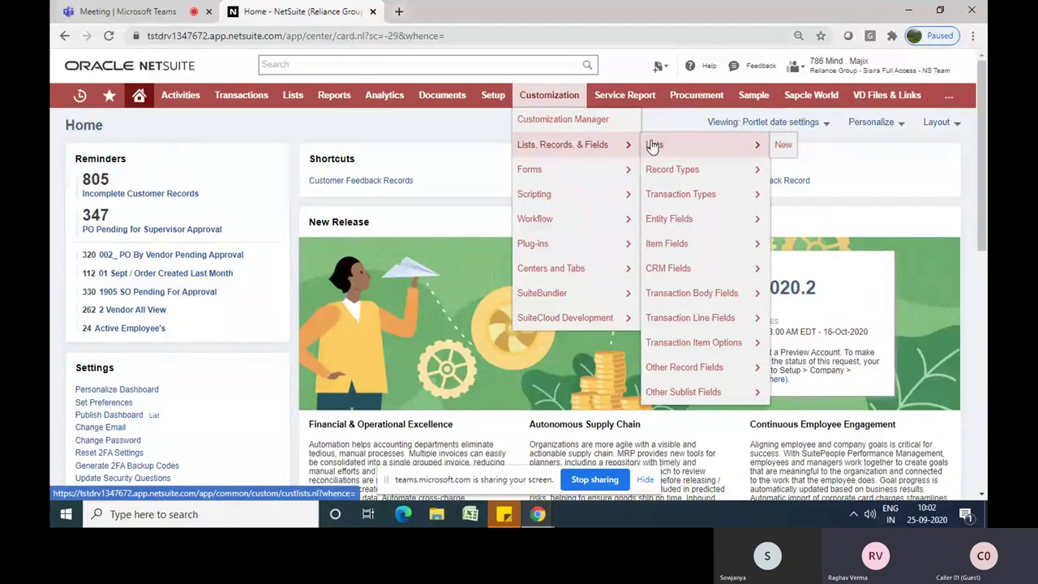
pyautogui.rightClick(780, 147)
pyautogui.click(799, 153)
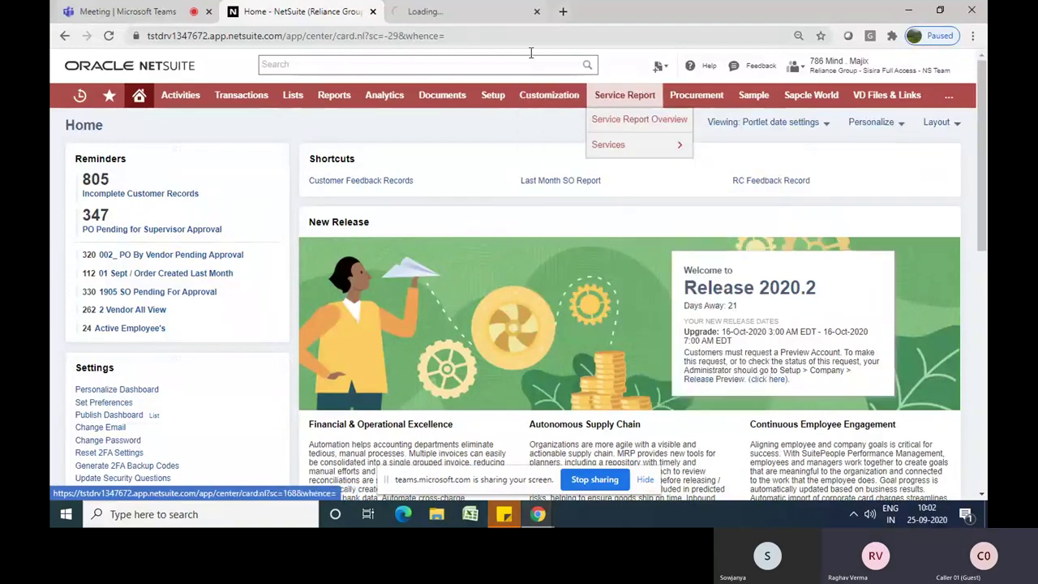
pyautogui.click(454, 12)
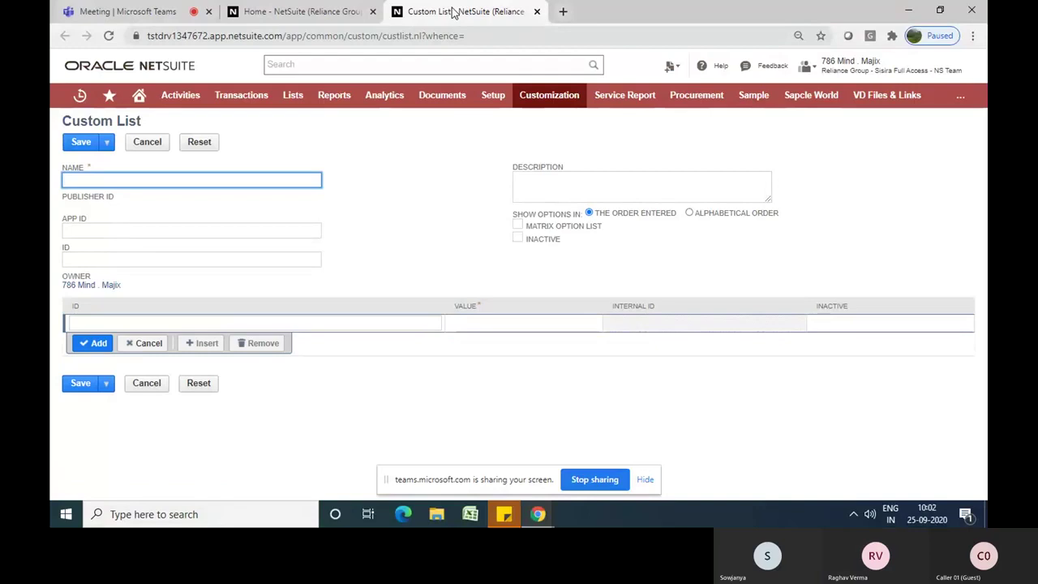
# Name the custom list "Age Group List"
pyautogui.write('A')
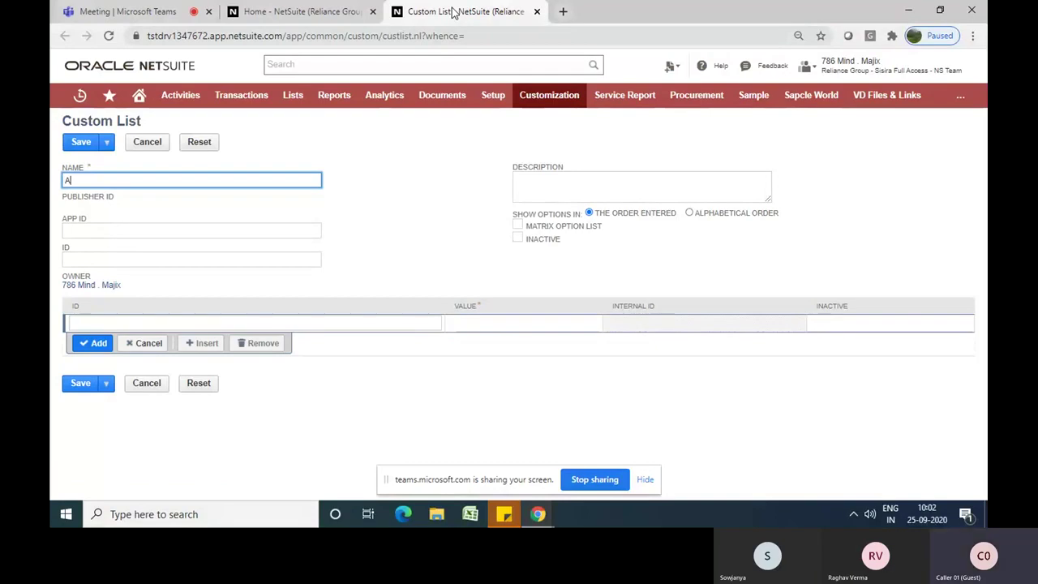
pyautogui.write('ge ')
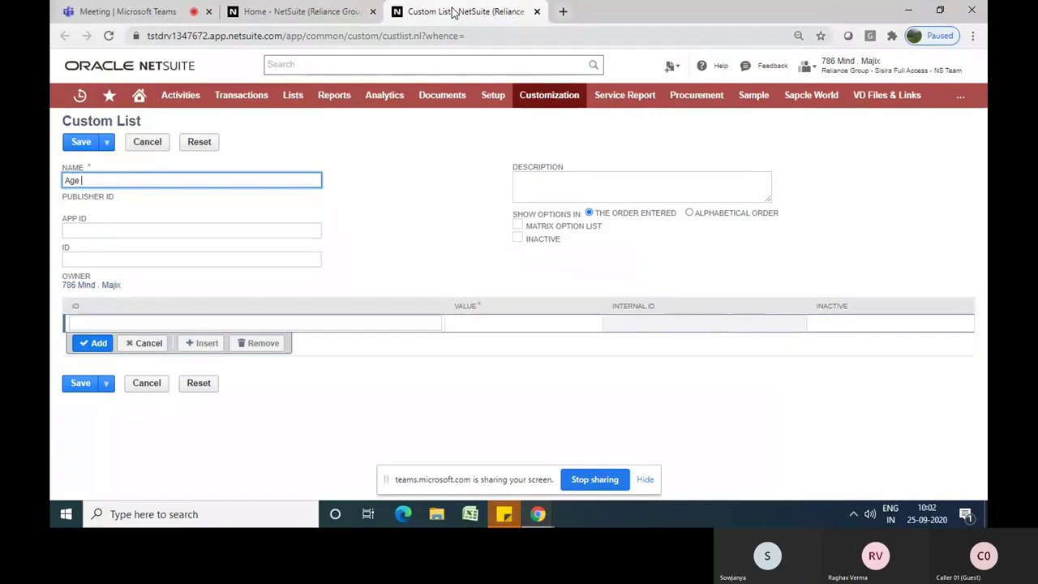
pyautogui.write('Grou')
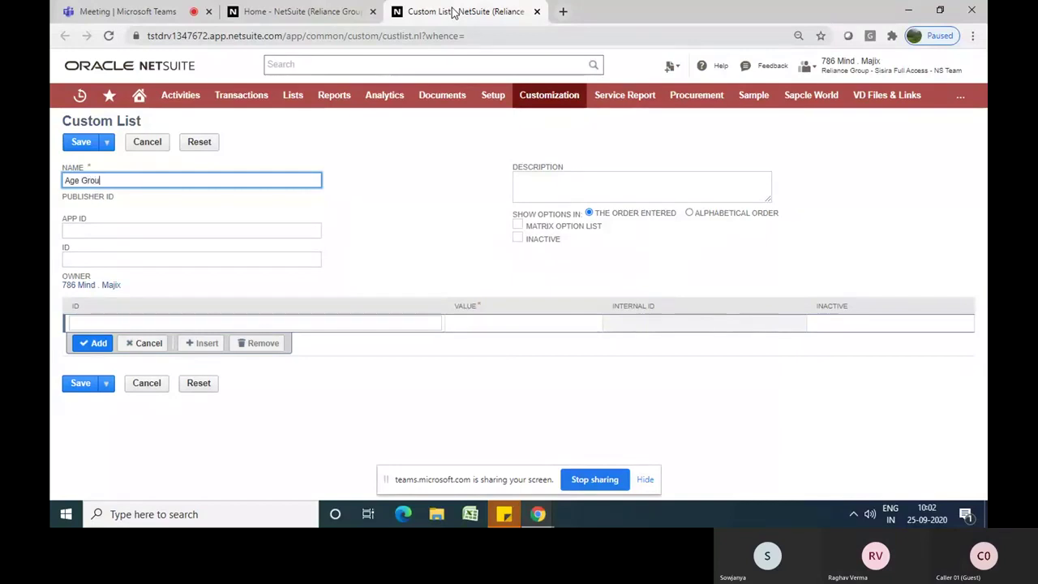
pyautogui.write('p List')
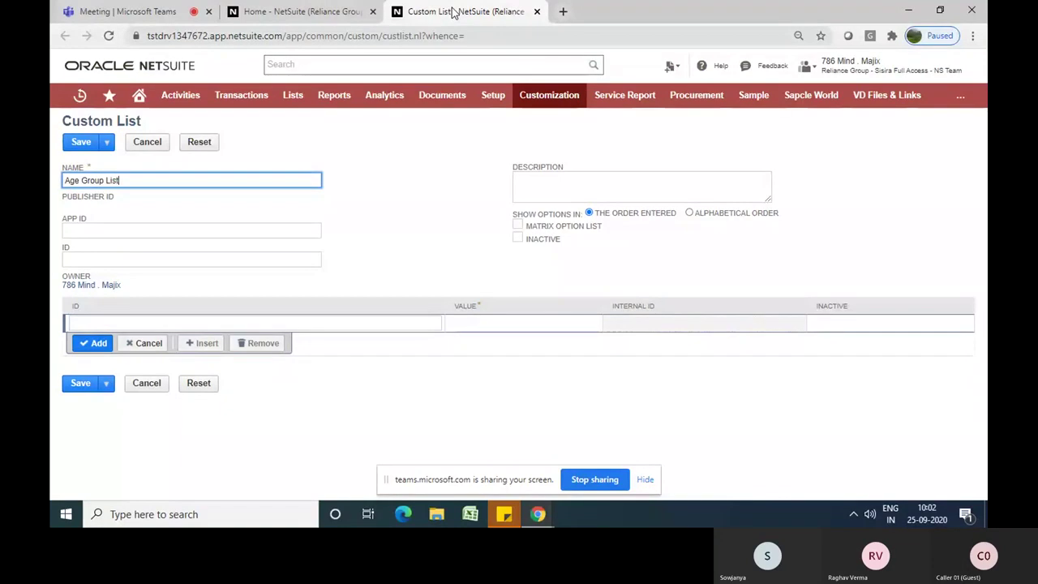
pyautogui.click(142, 326)
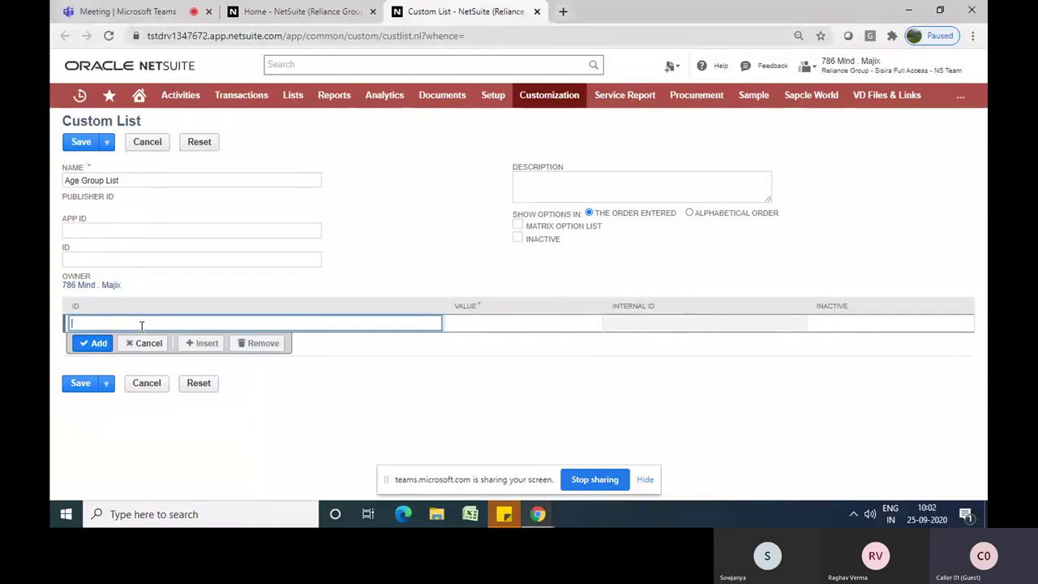
pyautogui.write('10-')
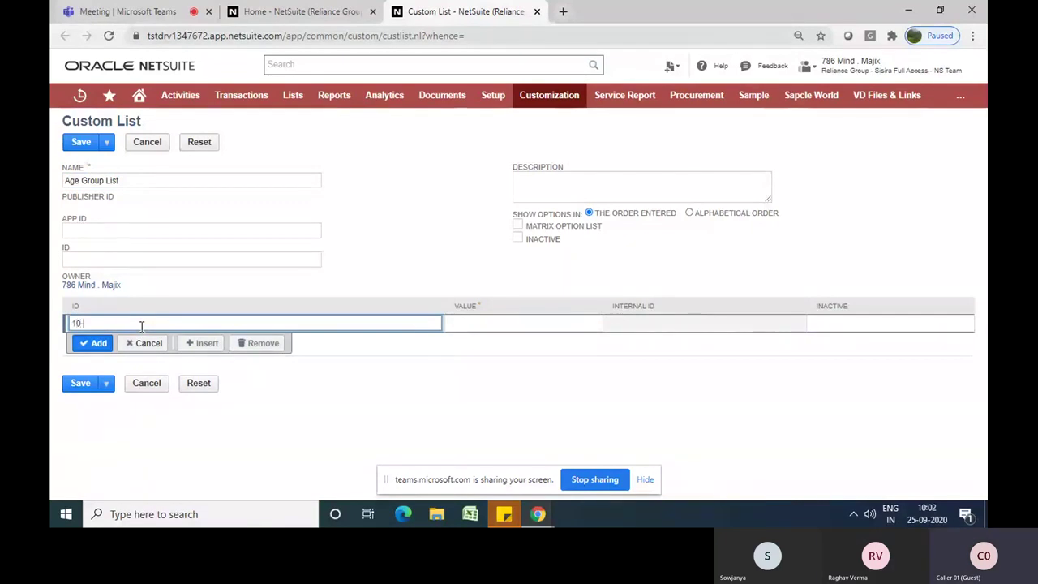
pyautogui.write('20')
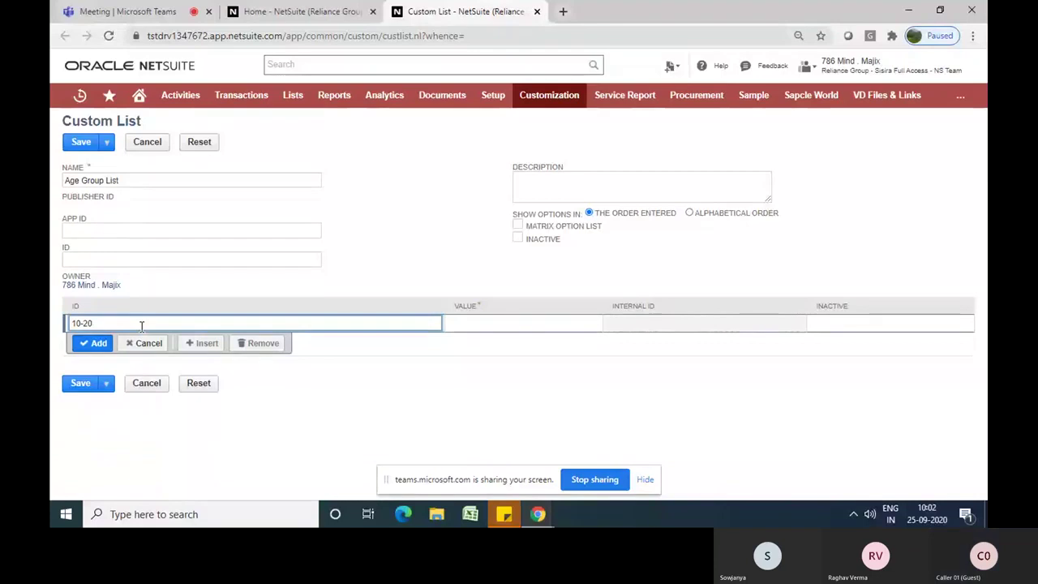
pyautogui.press('Tab')
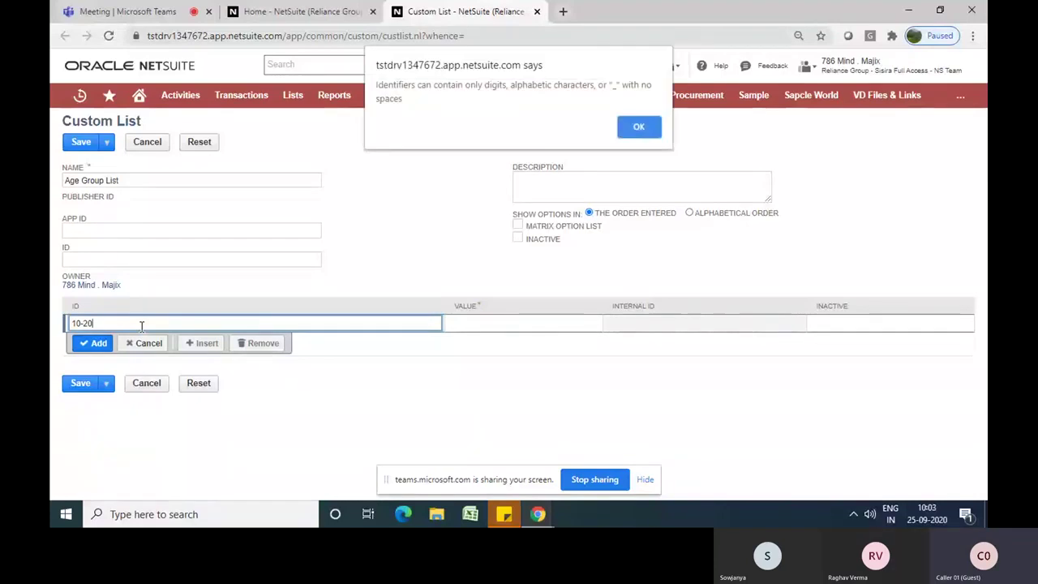
pyautogui.click(637, 132)
pyautogui.click(85, 322)
pyautogui.press('BackSpace')
pyautogui.write('_')
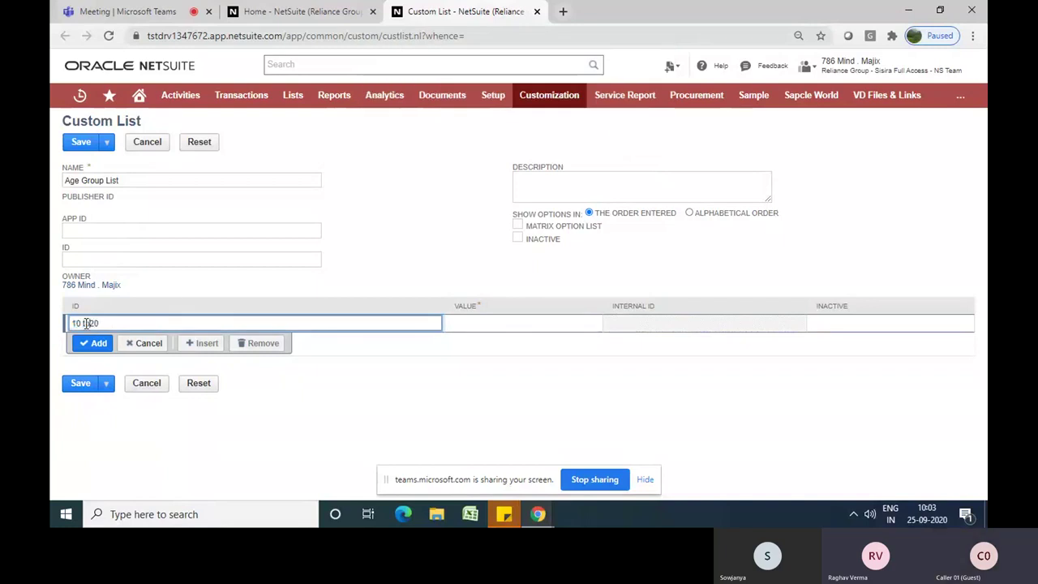
pyautogui.press('BackSpace')
pyautogui.write('to')
pyautogui.click(91, 345)
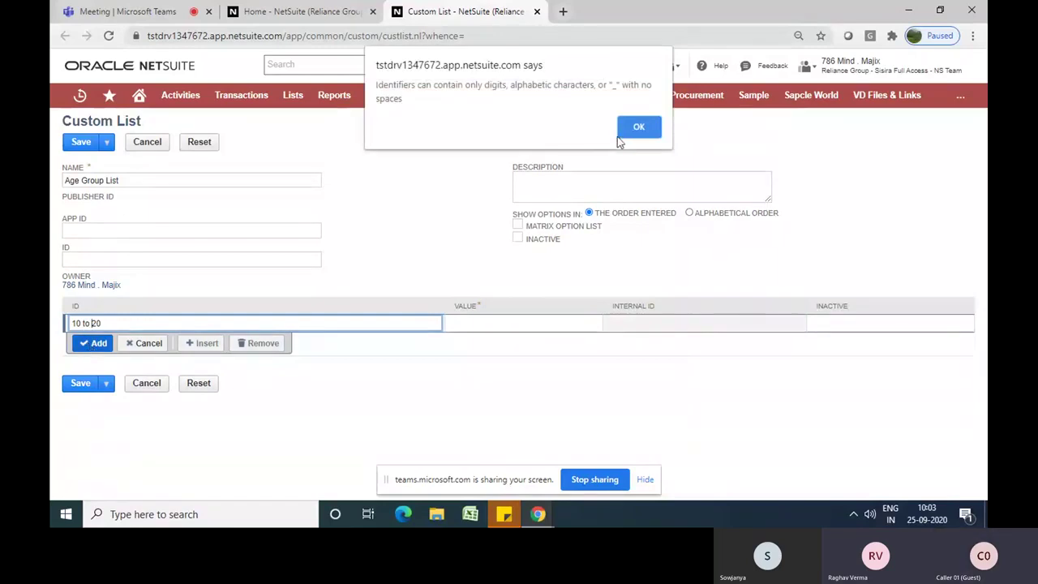
pyautogui.click(638, 130)
pyautogui.tripleClick(160, 324)
pyautogui.click(144, 346)
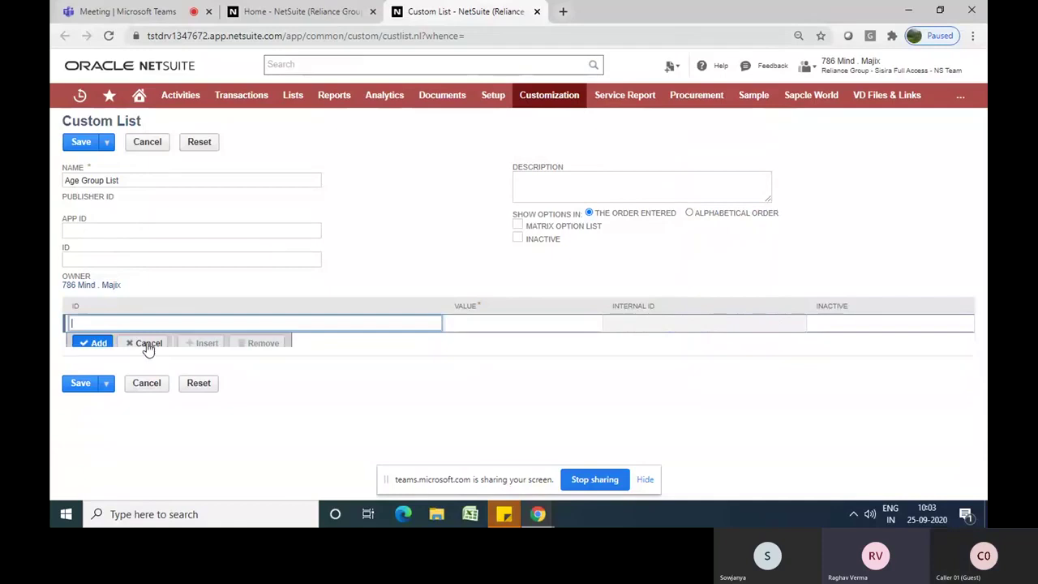
# Add "10 - 20" as the first value of the list, leaving its ID blank
pyautogui.click(550, 325)
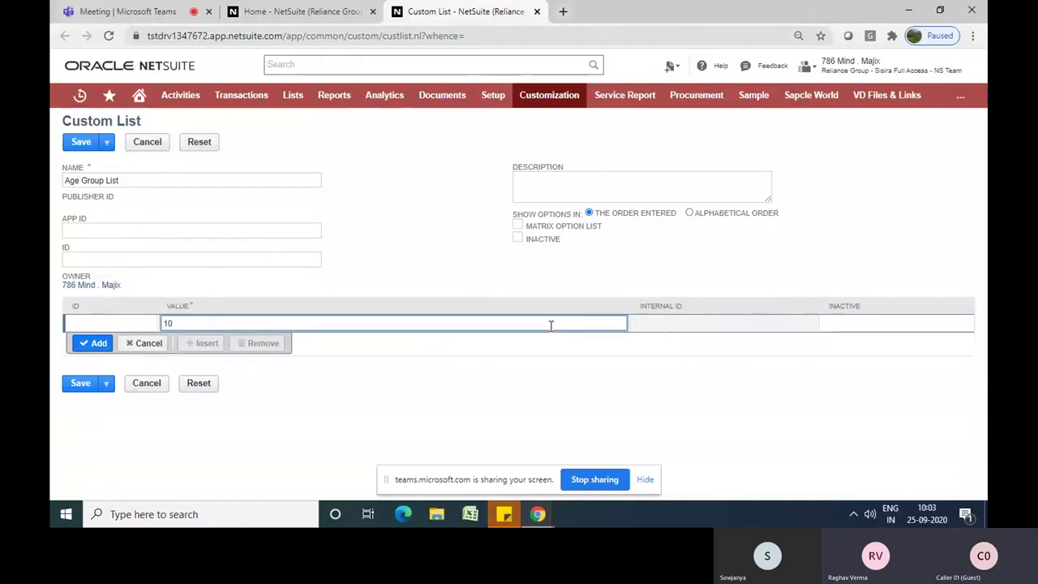
pyautogui.write('10 - 20')
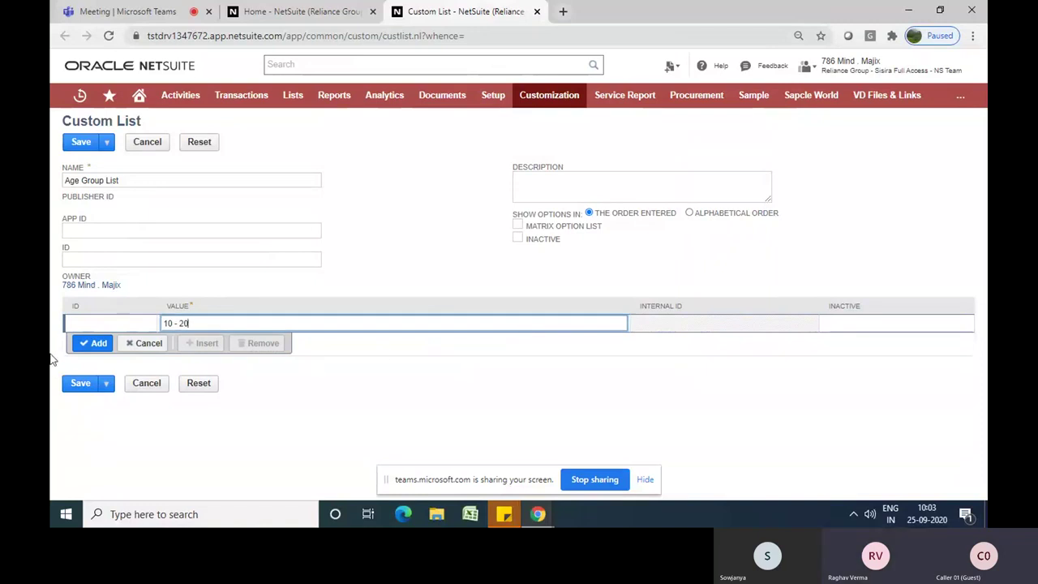
pyautogui.click(95, 343)
pyautogui.click(512, 341)
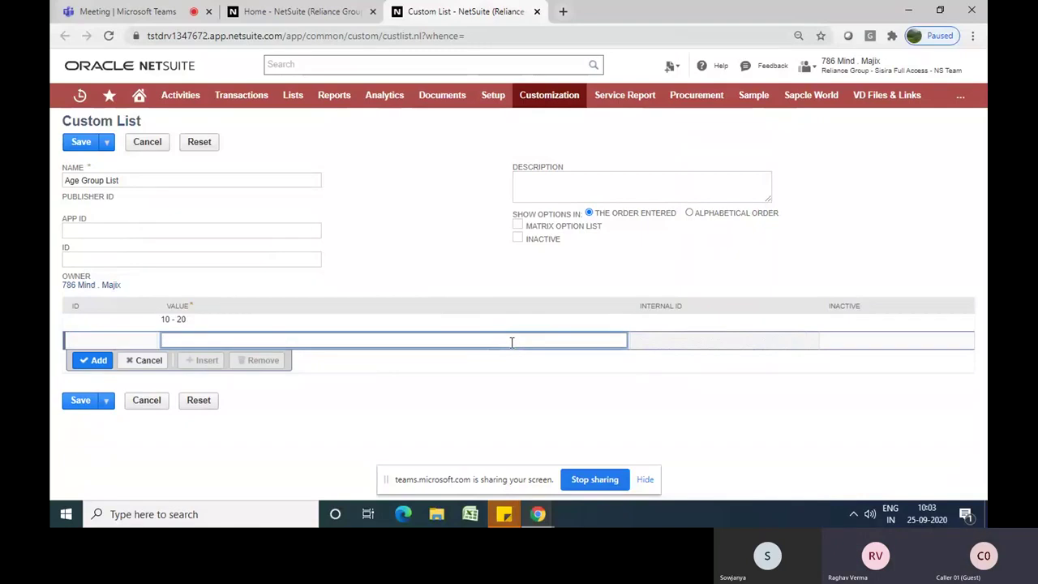
# Set the ID of the "10 - 20" entry to test1
pyautogui.click(139, 321)
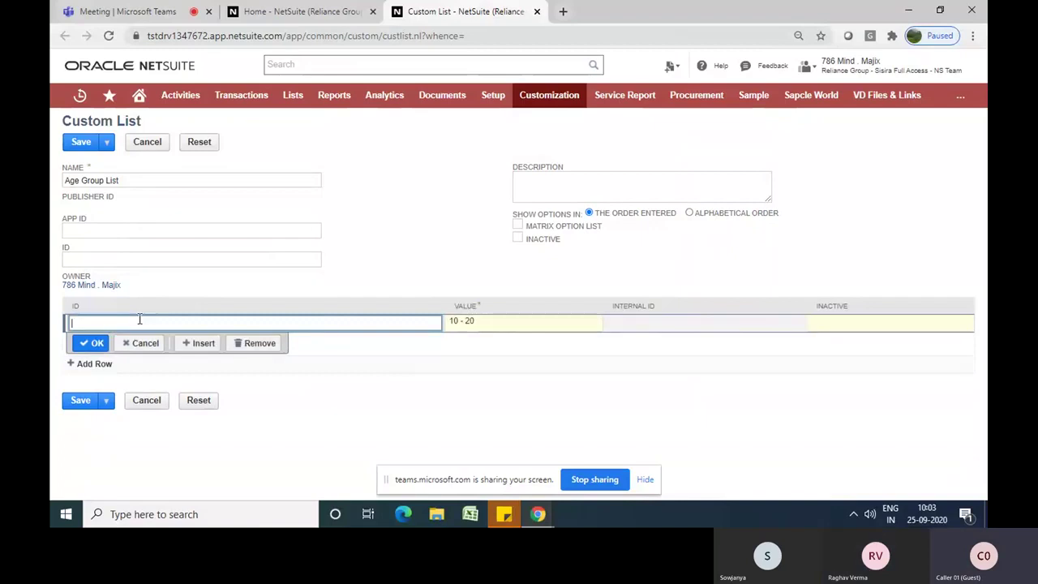
pyautogui.write('test1')
pyautogui.click(94, 343)
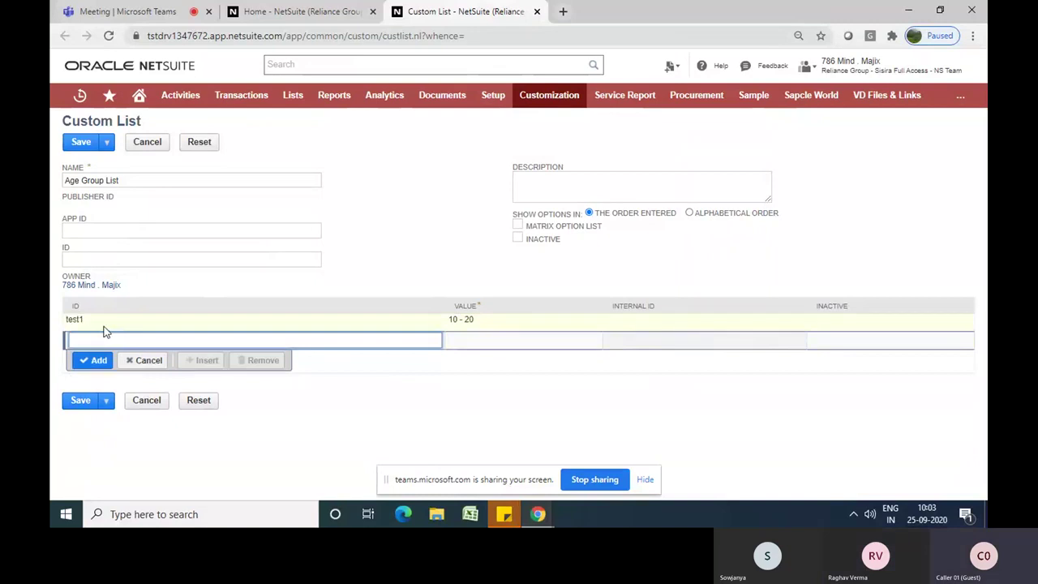
# Try to change the "10 - 20" entry's ID to "test1 m", and clear the ID completely
pyautogui.click(104, 324)
pyautogui.click(104, 323)
pyautogui.write('m')
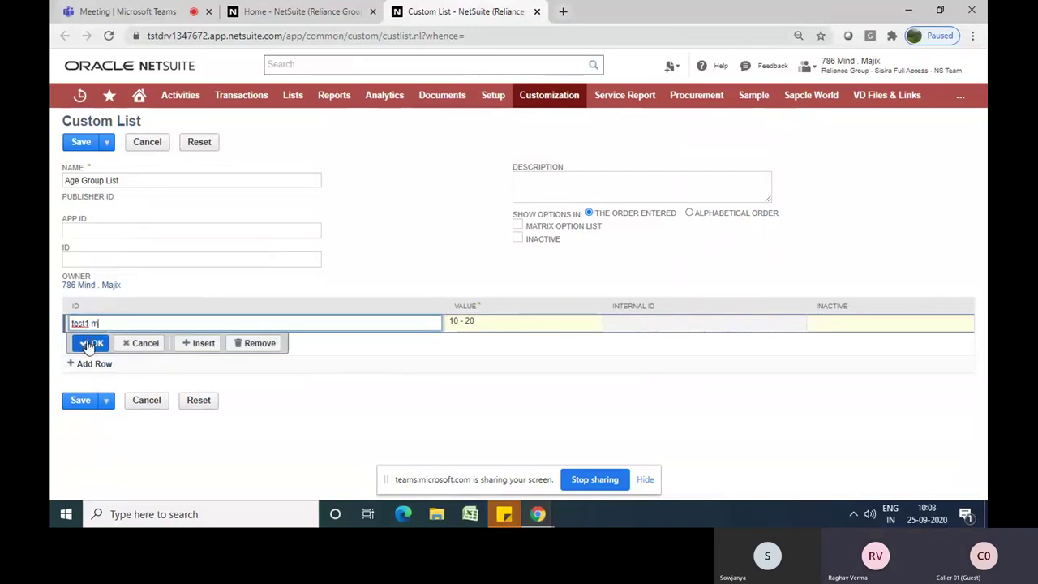
pyautogui.click(91, 343)
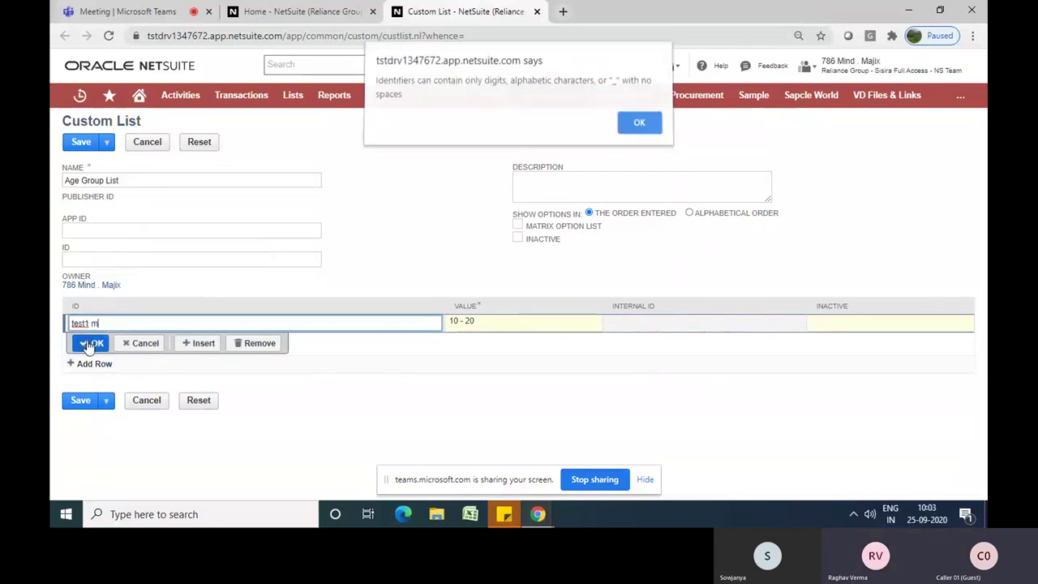
pyautogui.click(640, 127)
pyautogui.press('BackSpace')
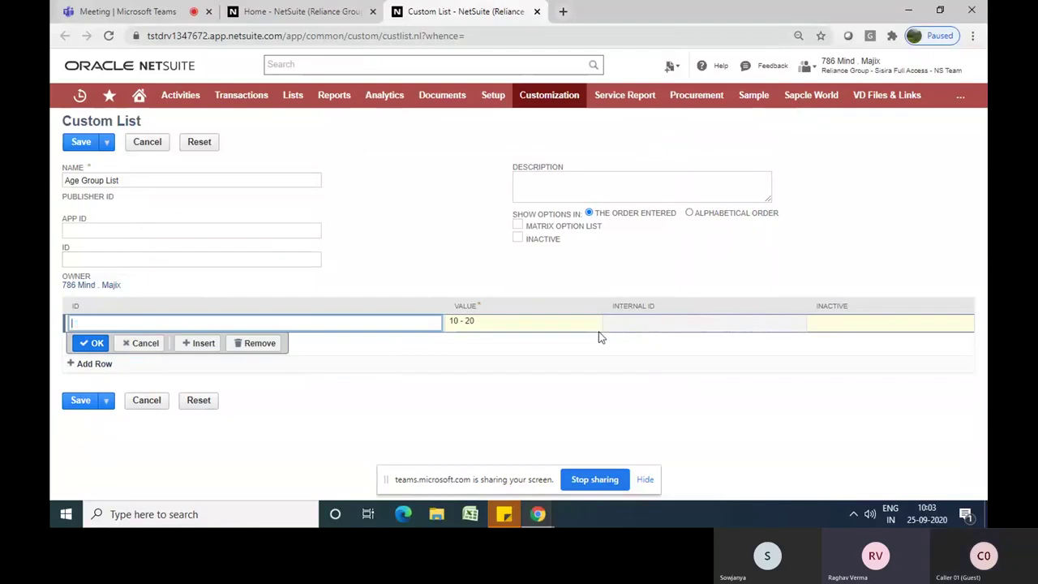
pyautogui.click(80, 346)
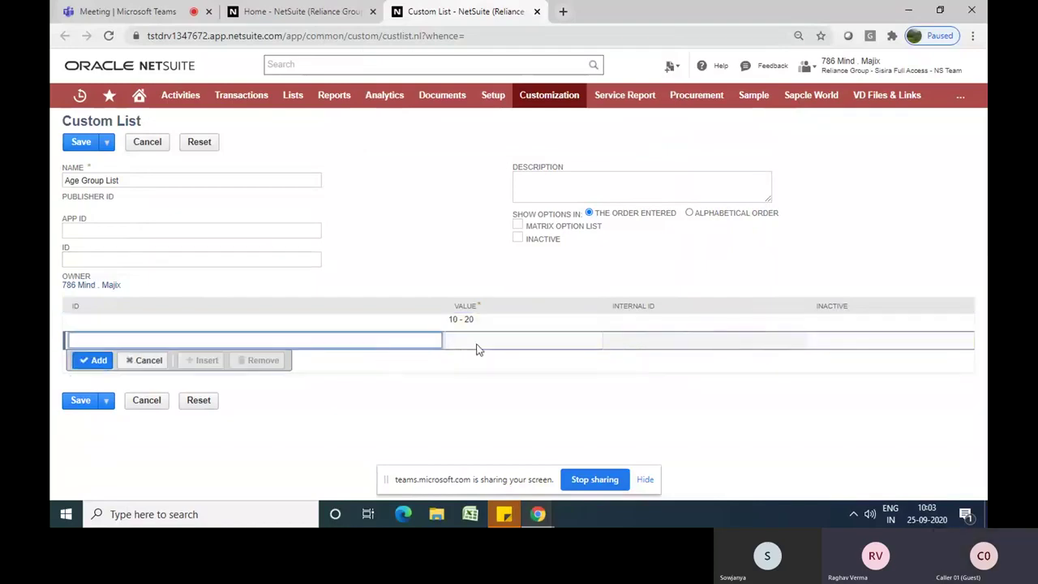
# Add "20-25" as the second value of the list without an ID
pyautogui.click(478, 342)
pyautogui.write('20')
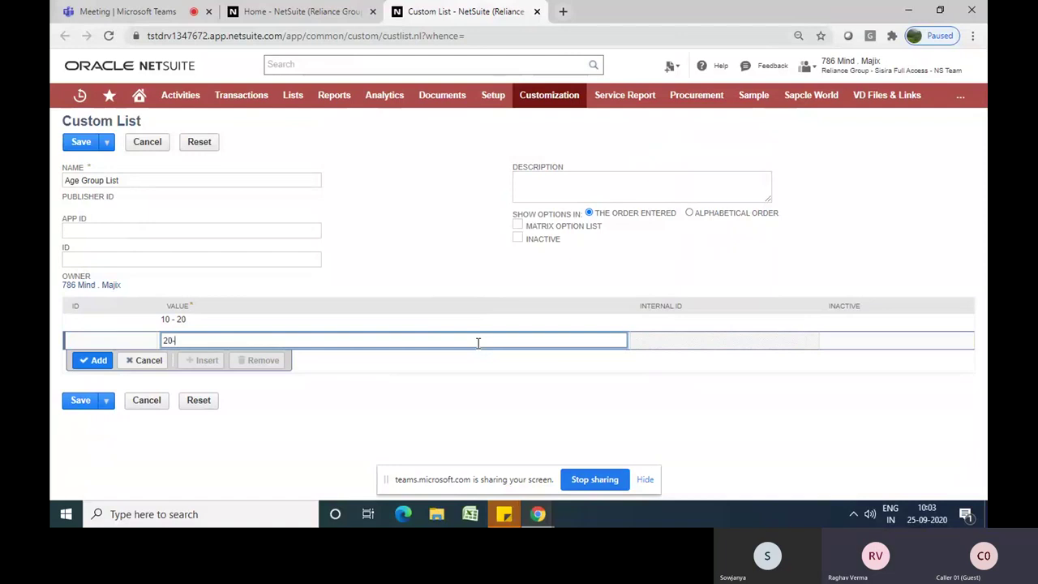
pyautogui.write('-25')
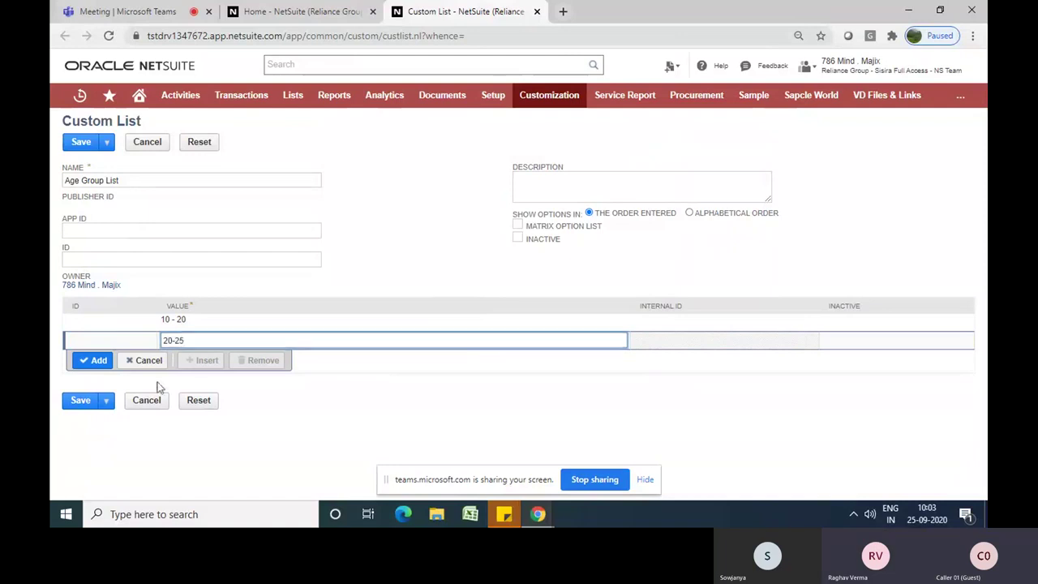
pyautogui.click(89, 362)
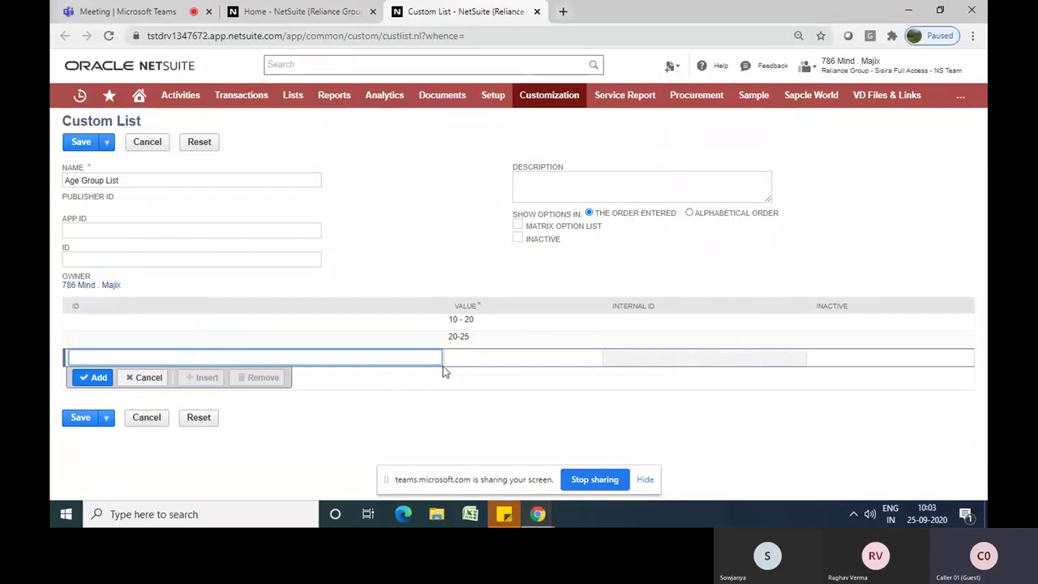
# Add "26-30" as the third value of the list without an ID
pyautogui.click(466, 357)
pyautogui.write('25')
pyautogui.press('BackSpace')
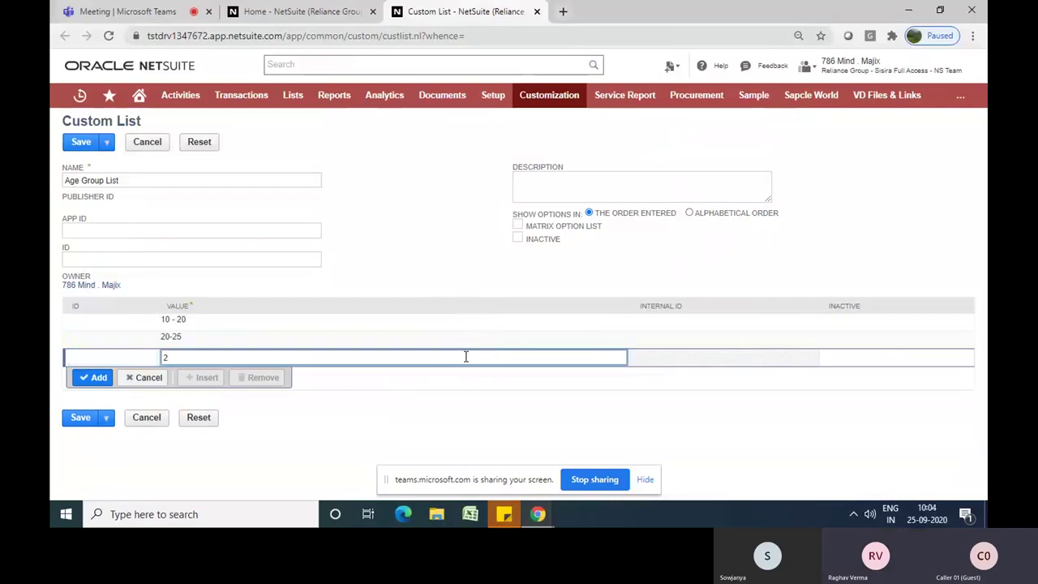
pyautogui.write('6-30')
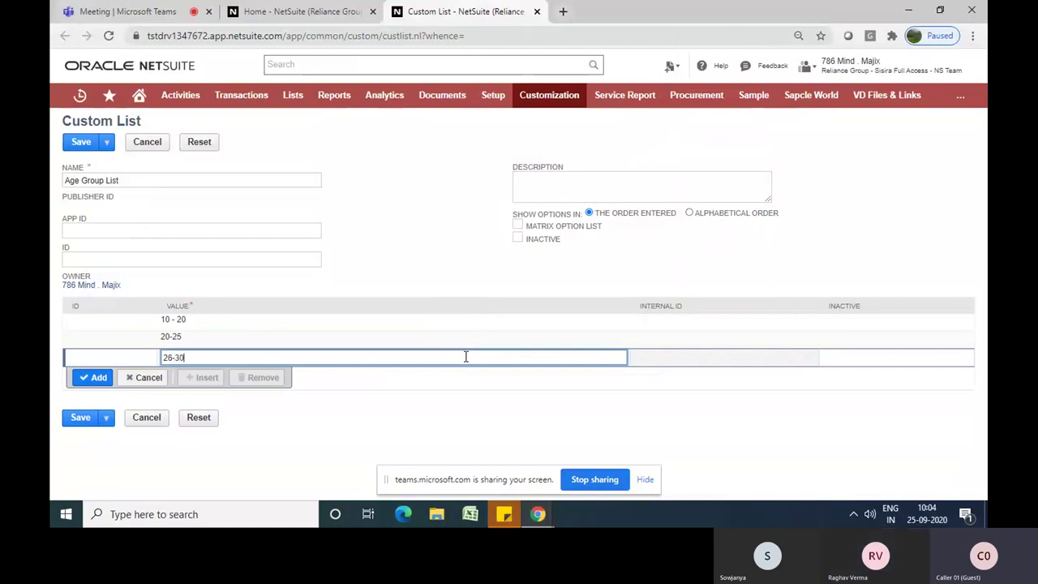
pyautogui.click(92, 378)
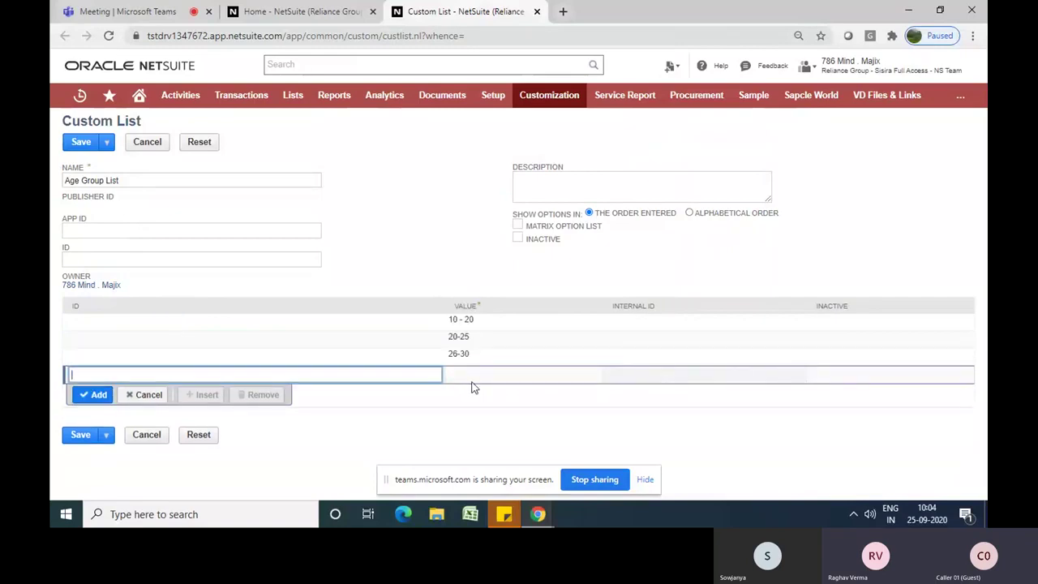
# Add "31-35" and "36-40" as the fourth and fifth values of the list
pyautogui.write('31')
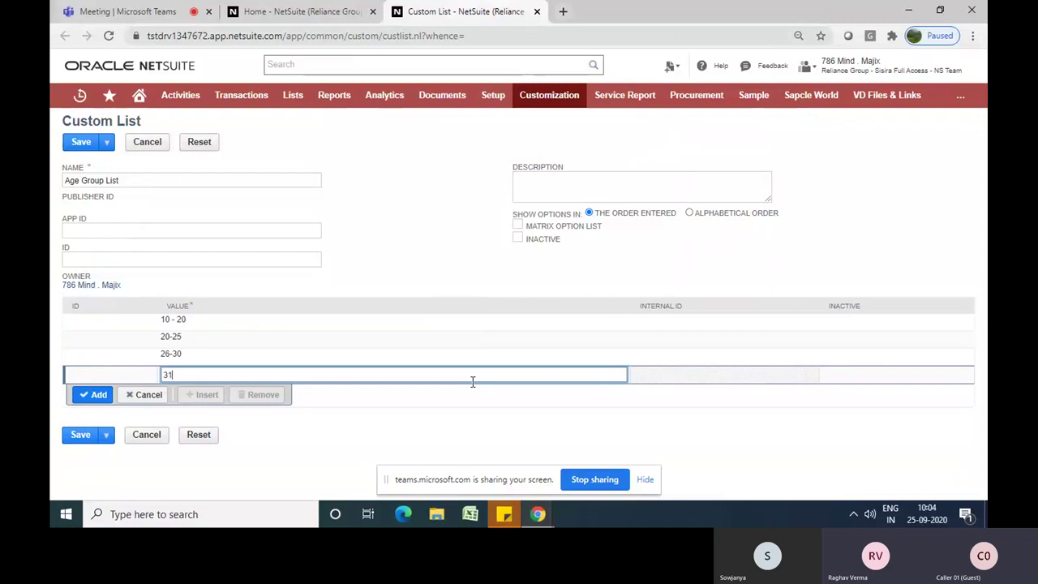
pyautogui.write('-35')
pyautogui.click(96, 394)
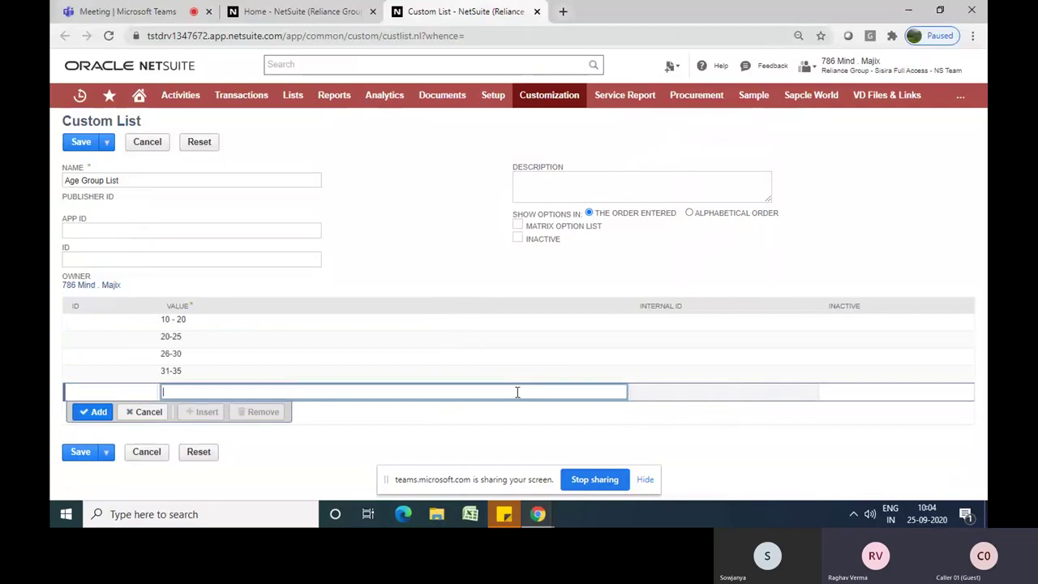
pyautogui.write('36-40')
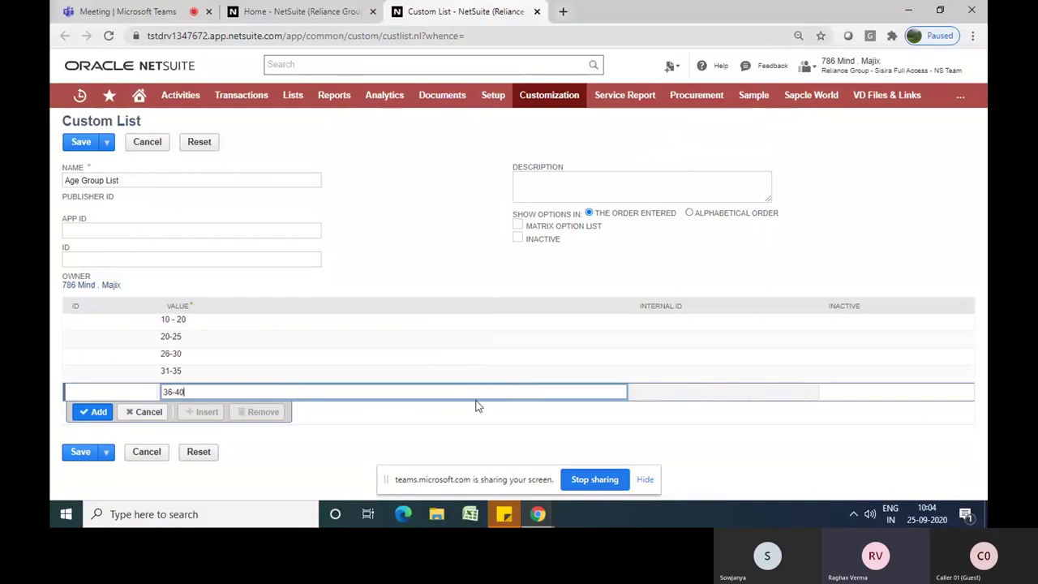
pyautogui.click(89, 412)
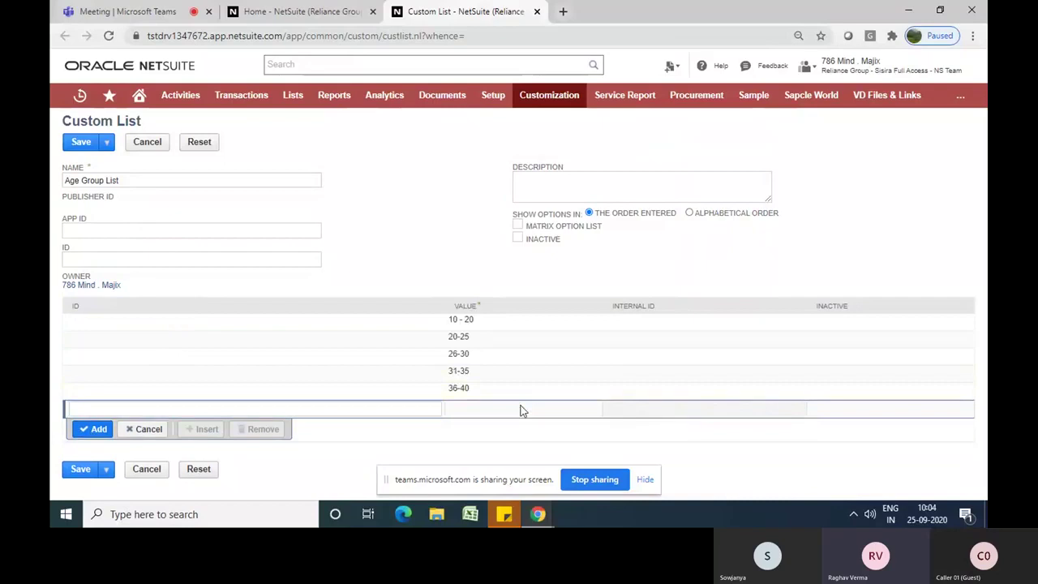
# Add "41-45" as the sixth value of the list without an ID
pyautogui.write('40-45')
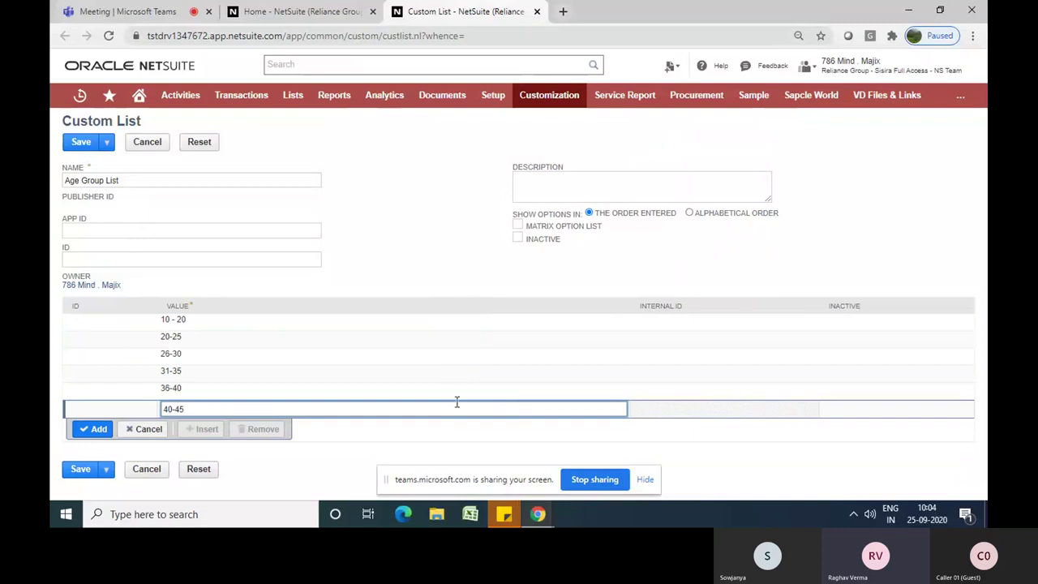
pyautogui.press('BackSpace')
pyautogui.write('1')
pyautogui.click(84, 435)
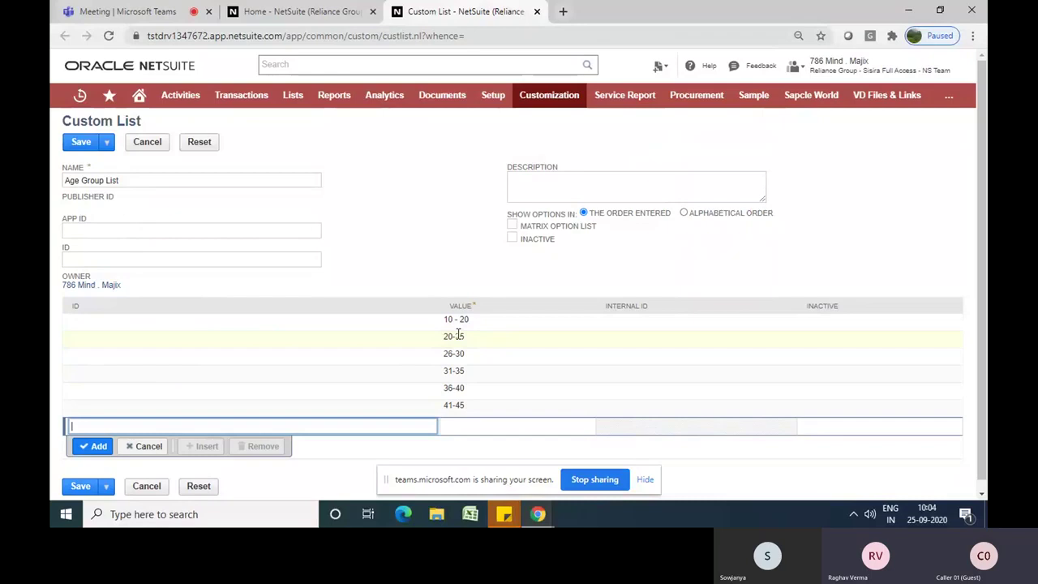
# Change the second value of the list to "21-25"
pyautogui.click(455, 336)
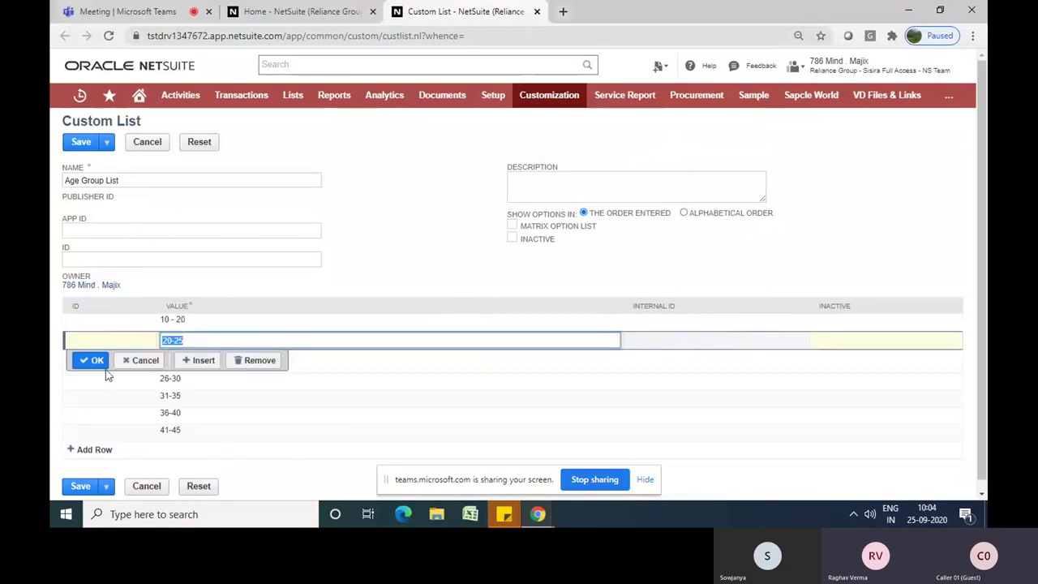
pyautogui.click(170, 340)
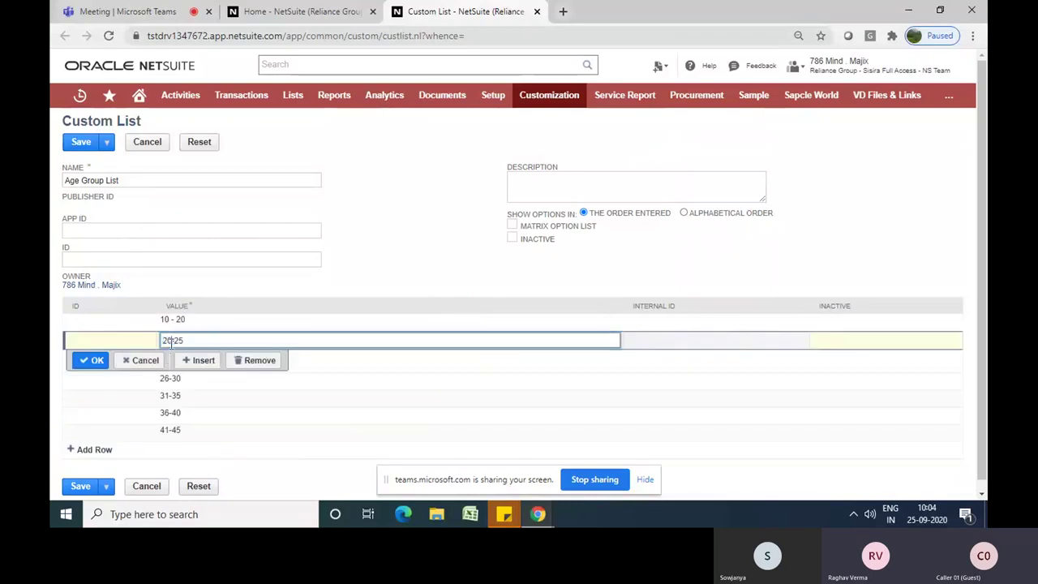
pyautogui.press('BackSpace')
pyautogui.write('1')
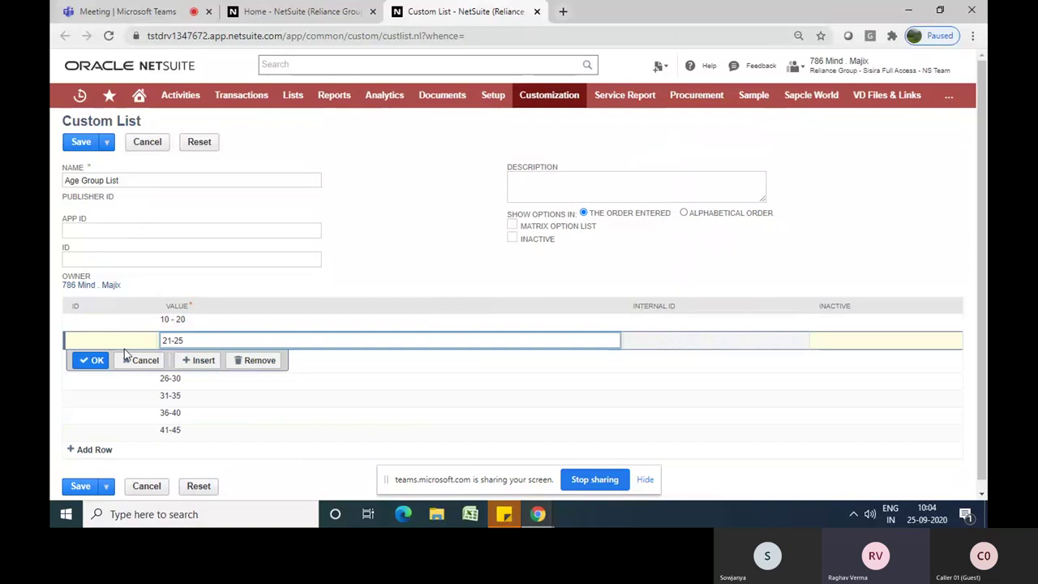
pyautogui.click(93, 363)
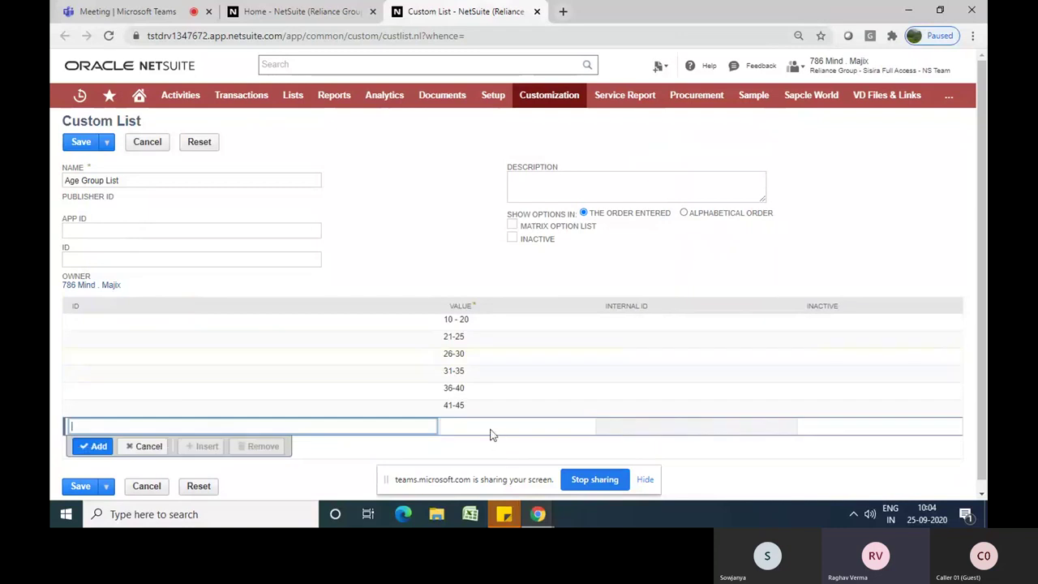
# Add "46-50" and "50-60" as the last two values and save the Age Group List
pyautogui.write('46-50')
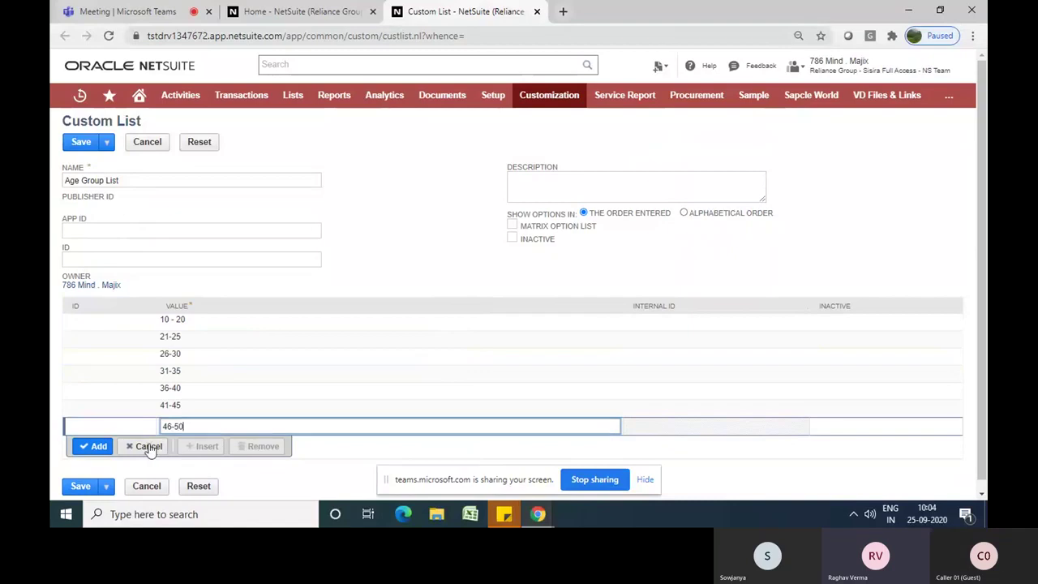
pyautogui.click(94, 446)
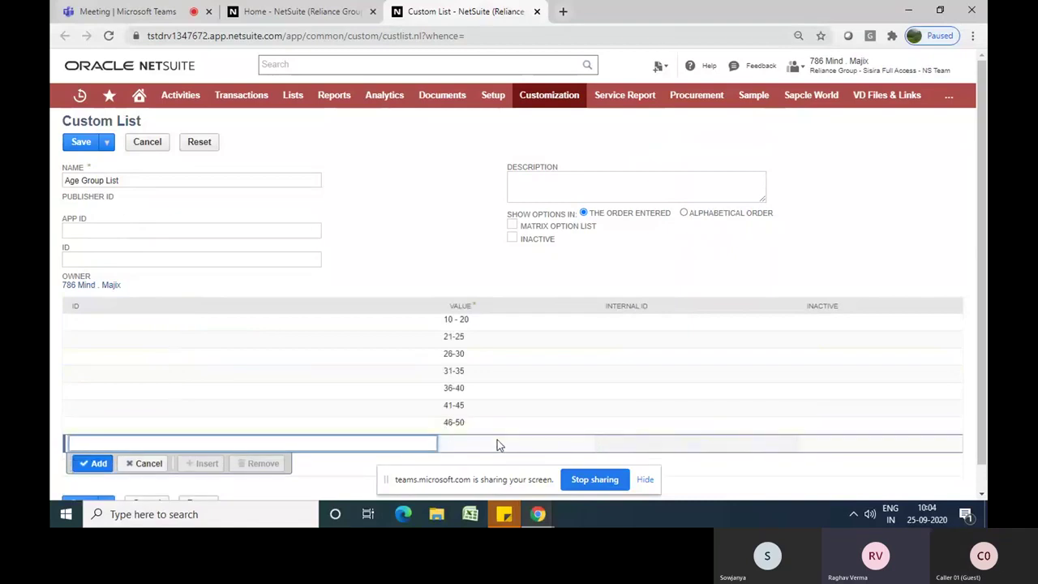
pyautogui.write('50-60')
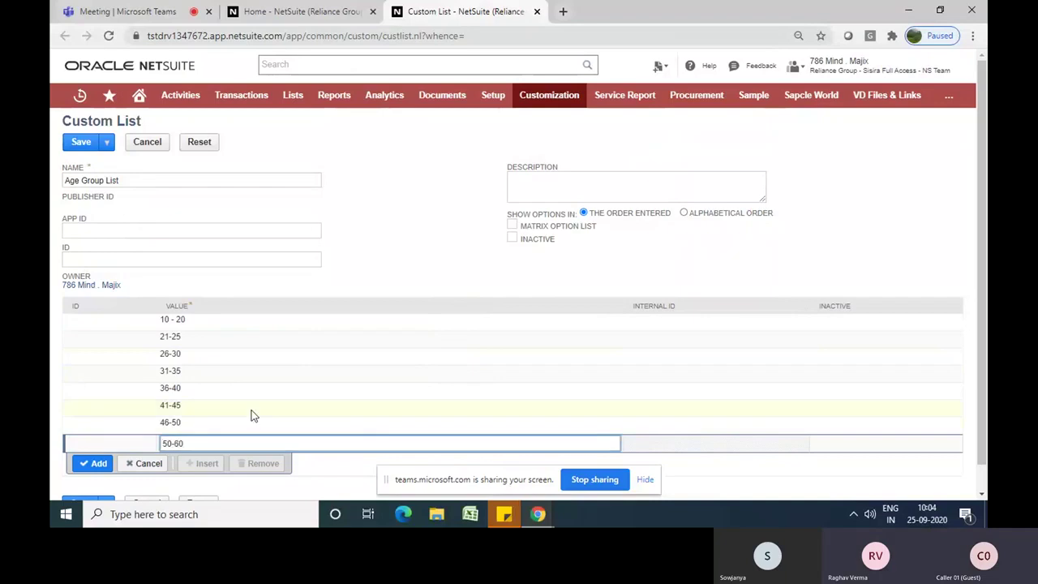
pyautogui.click(94, 463)
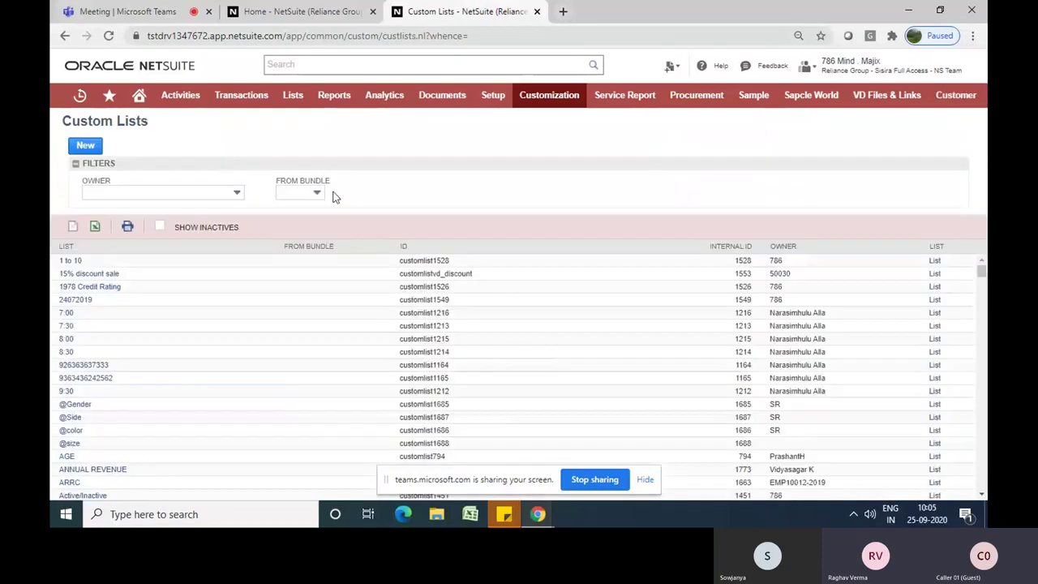
# Find the RC Product Feedback custom record type in the 1717 — 940 range of the record types and open it for editing
pyautogui.click(313, 14)
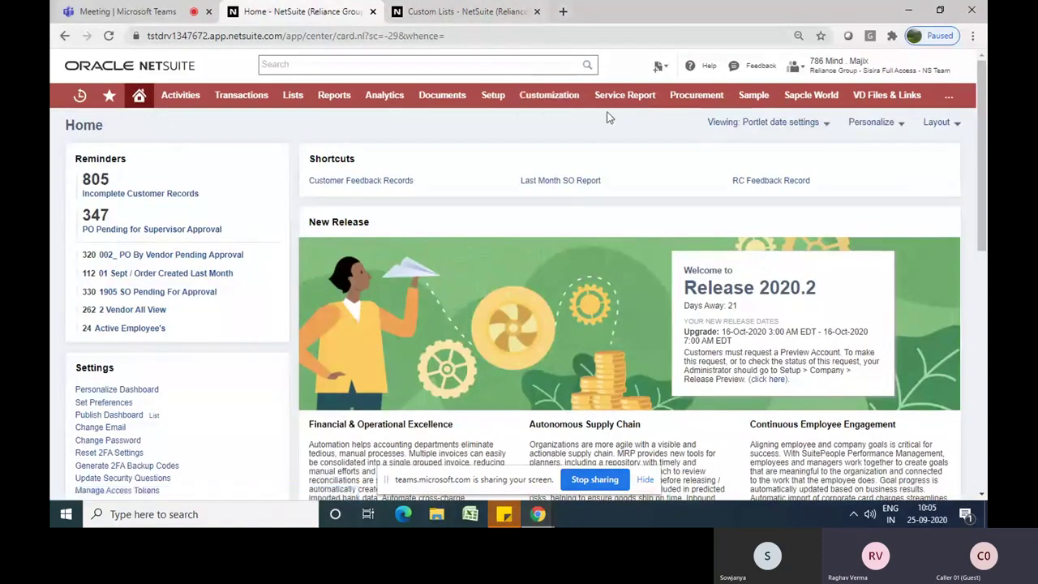
pyautogui.moveTo(559, 99)
pyautogui.moveTo(608, 145)
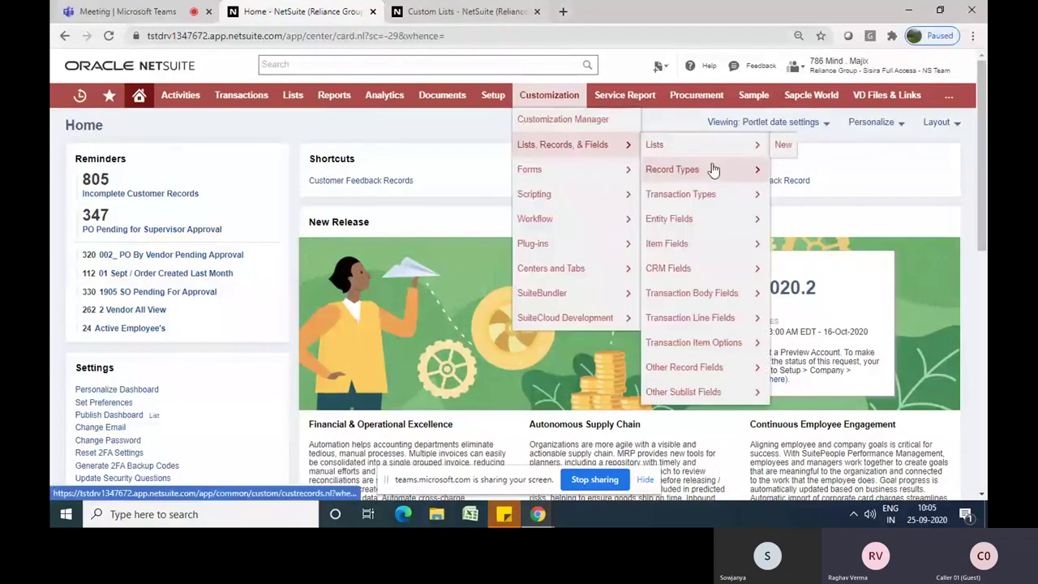
pyautogui.click(714, 169)
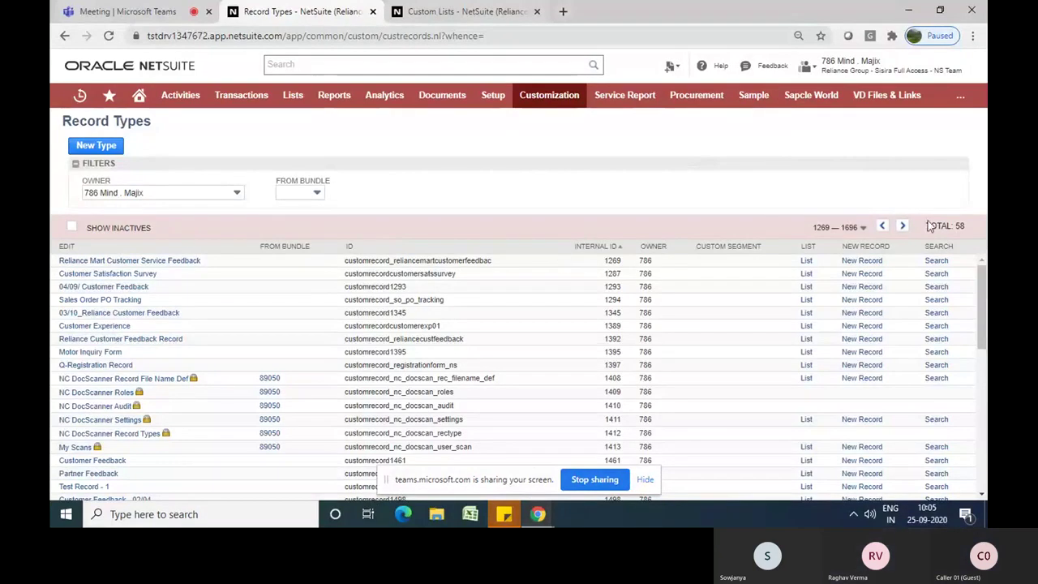
pyautogui.click(864, 228)
pyautogui.click(850, 254)
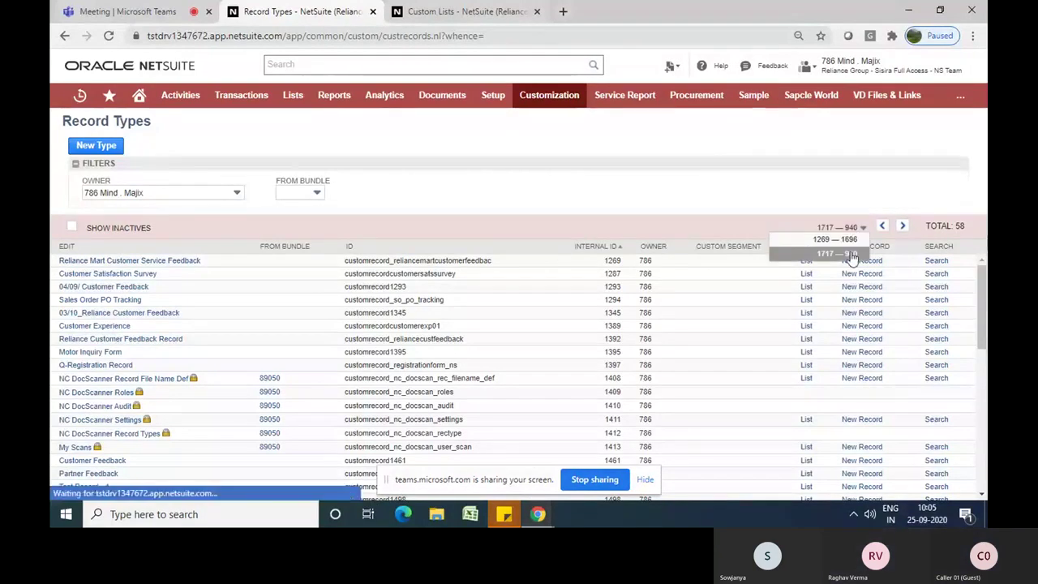
pyautogui.click(73, 288)
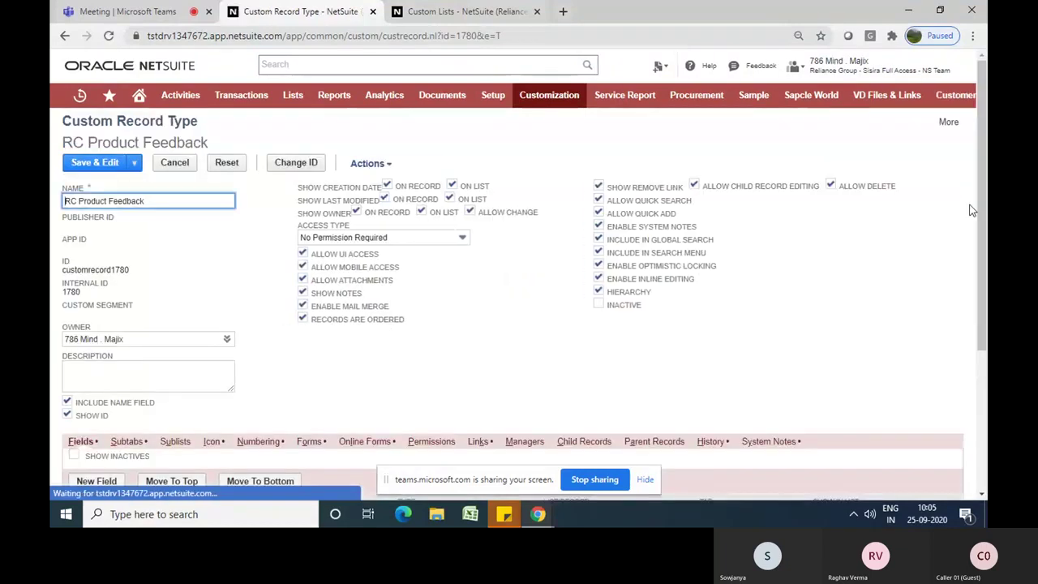
# Start a new field on the RC Product Feedback record with the label "Age Group" and the type List/Record
pyautogui.scroll(-3, 977, 213)
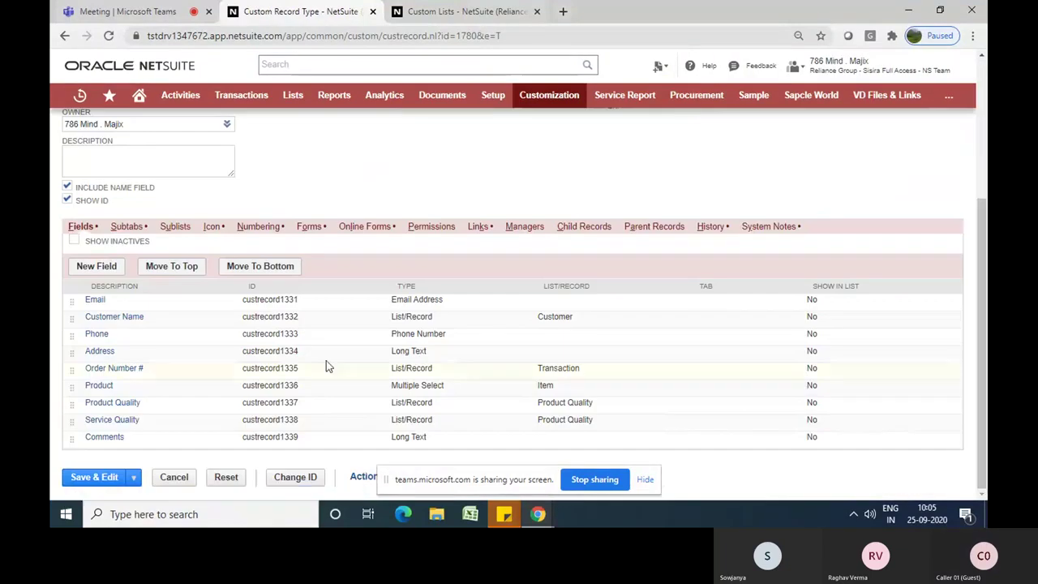
pyautogui.click(95, 269)
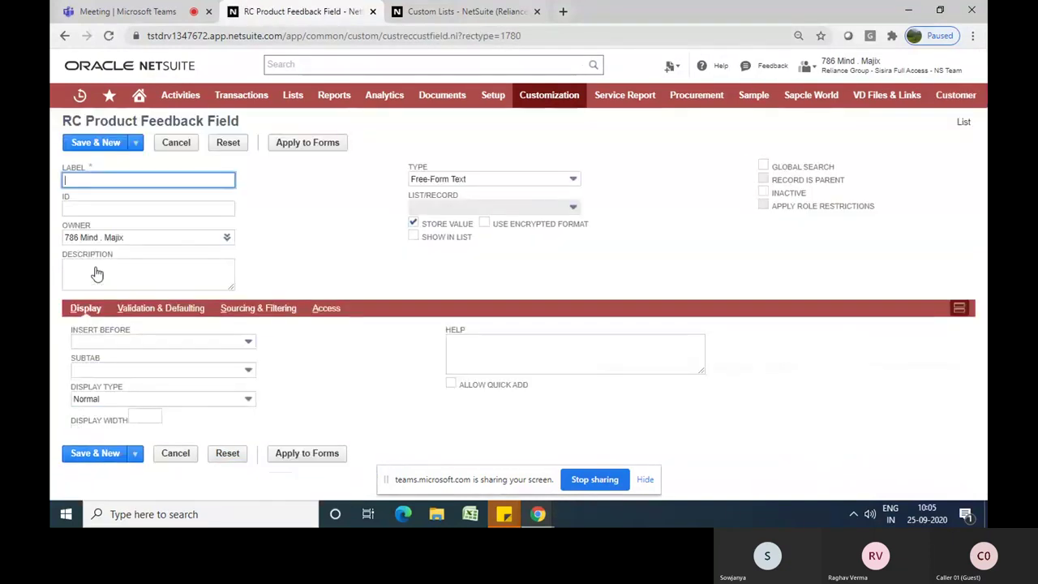
pyautogui.write('Age')
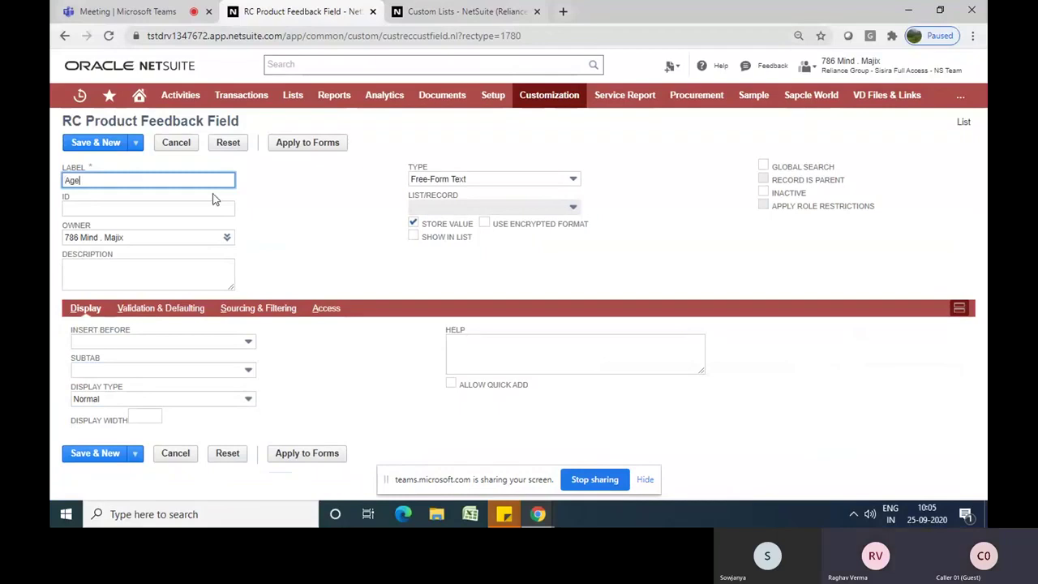
pyautogui.write(' Group')
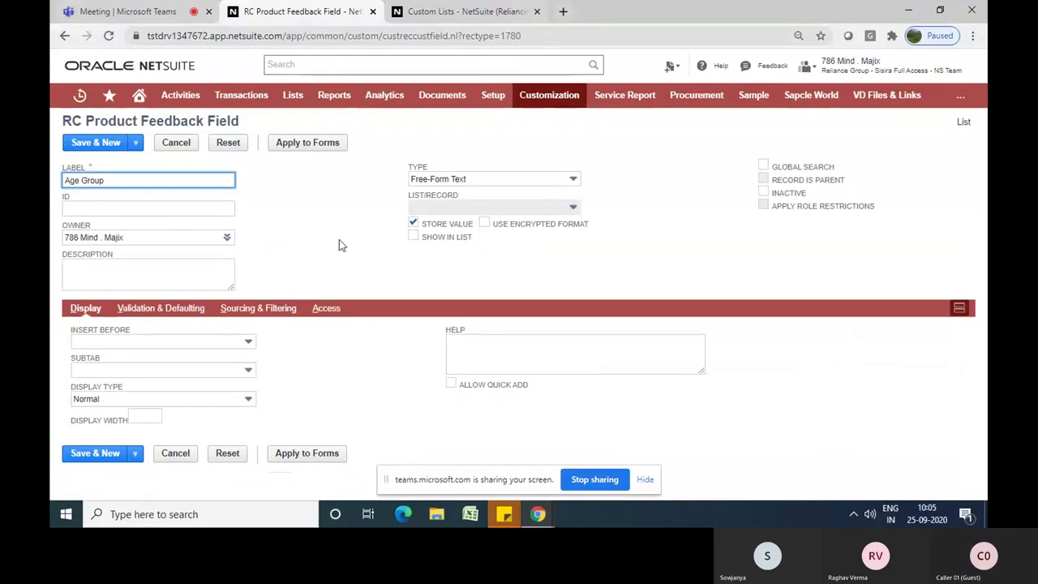
pyautogui.click(339, 240)
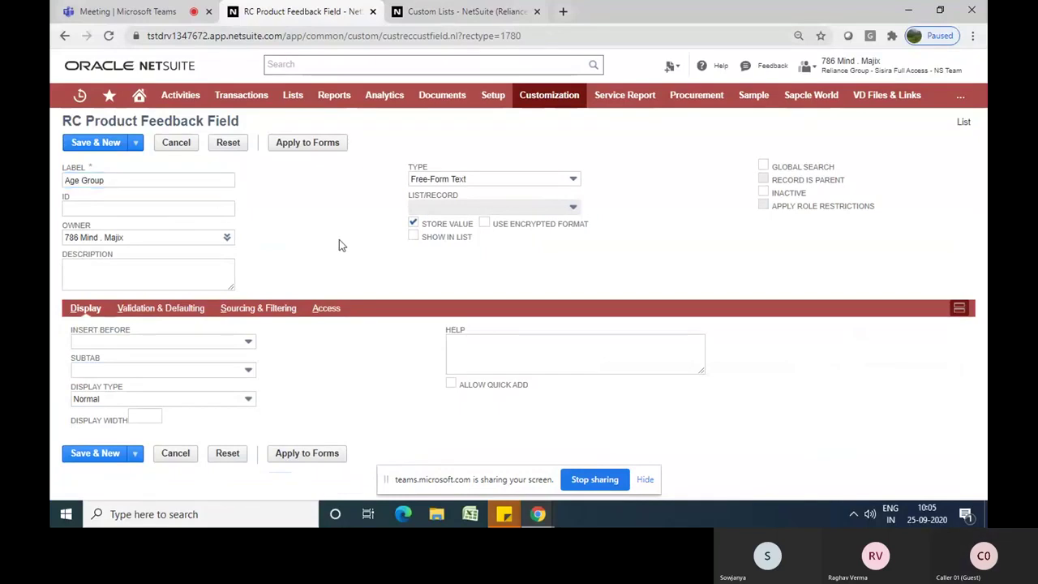
pyautogui.click(520, 181)
pyautogui.press('l')
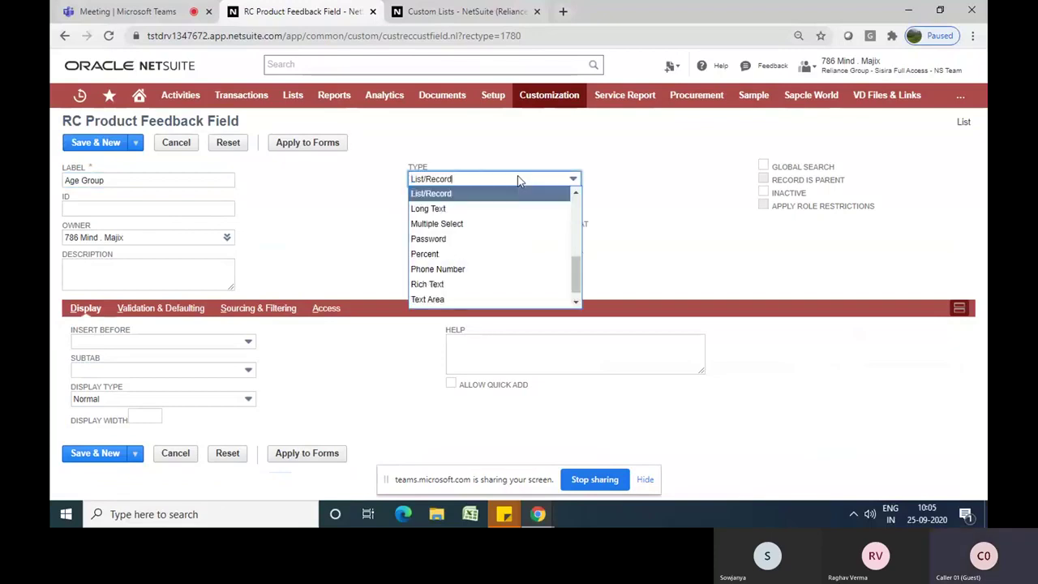
pyautogui.click(520, 181)
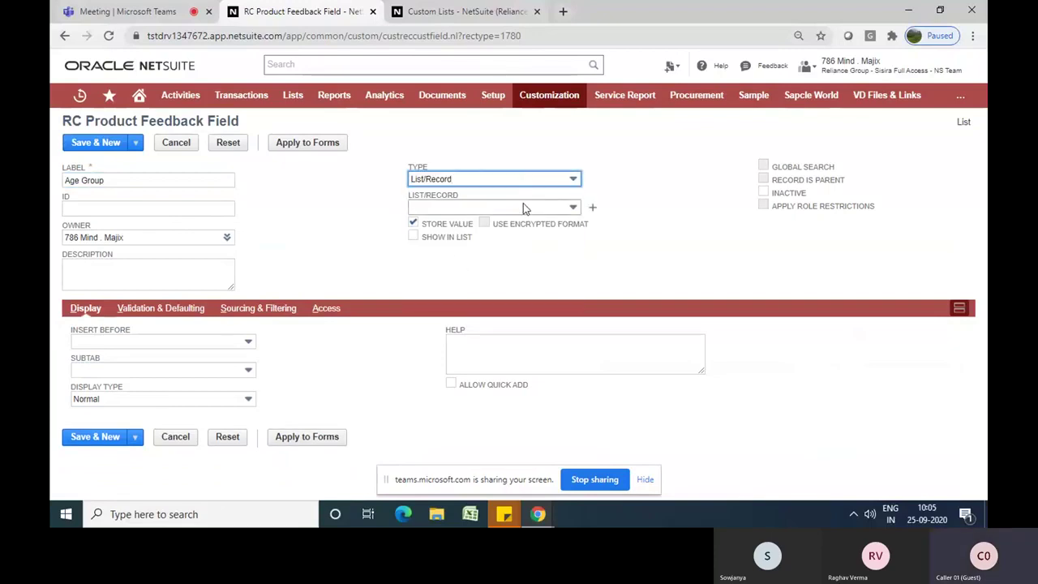
# Choose Age Group List as the list/record source of the new field
pyautogui.click(523, 208)
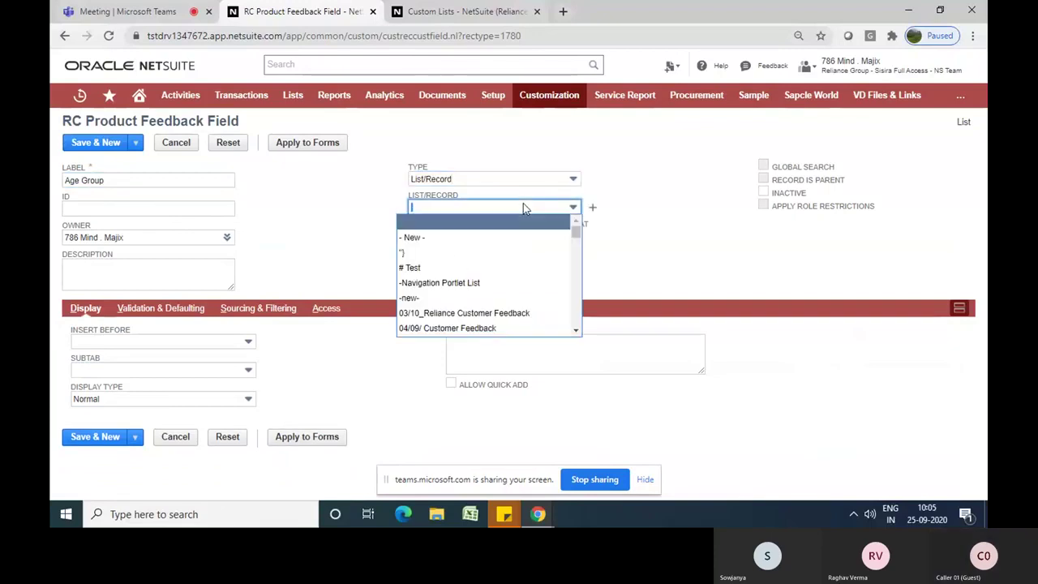
pyautogui.write('AGE')
pyautogui.press('Down')
pyautogui.press('Down')
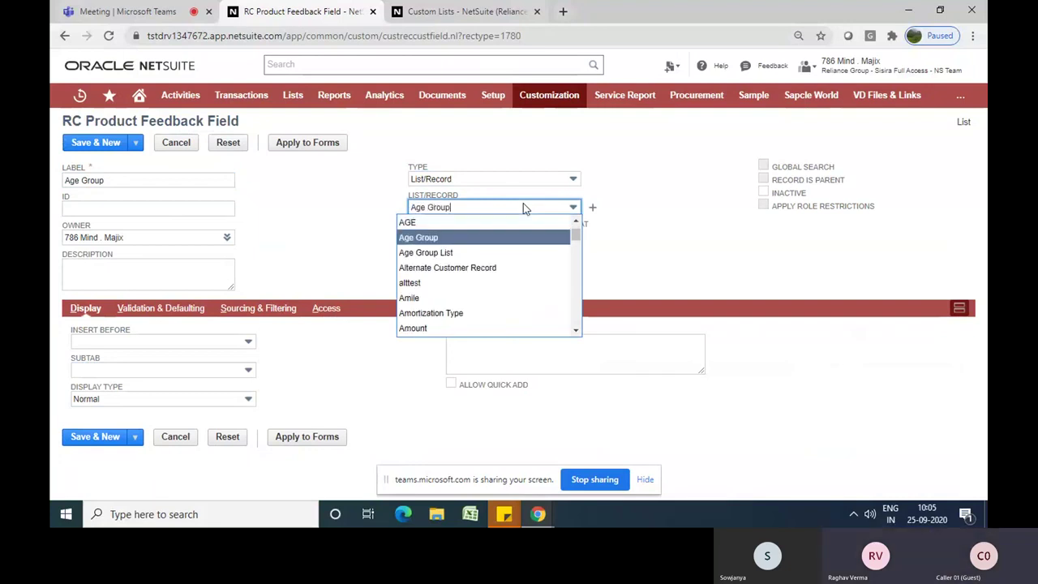
pyautogui.press('Return')
pyautogui.click(286, 258)
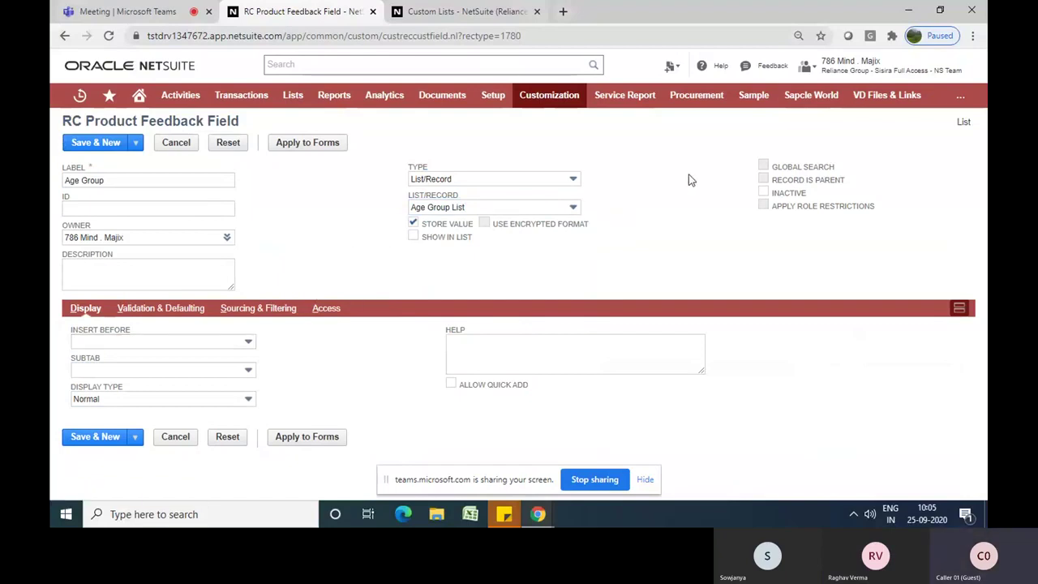
pyautogui.click(592, 209)
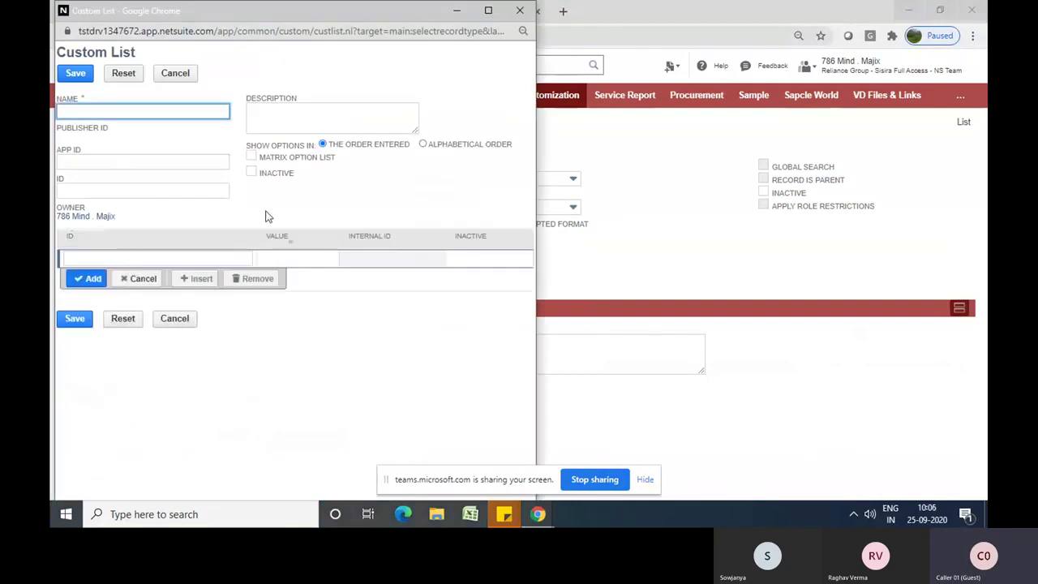
pyautogui.click(520, 10)
pyautogui.click(139, 309)
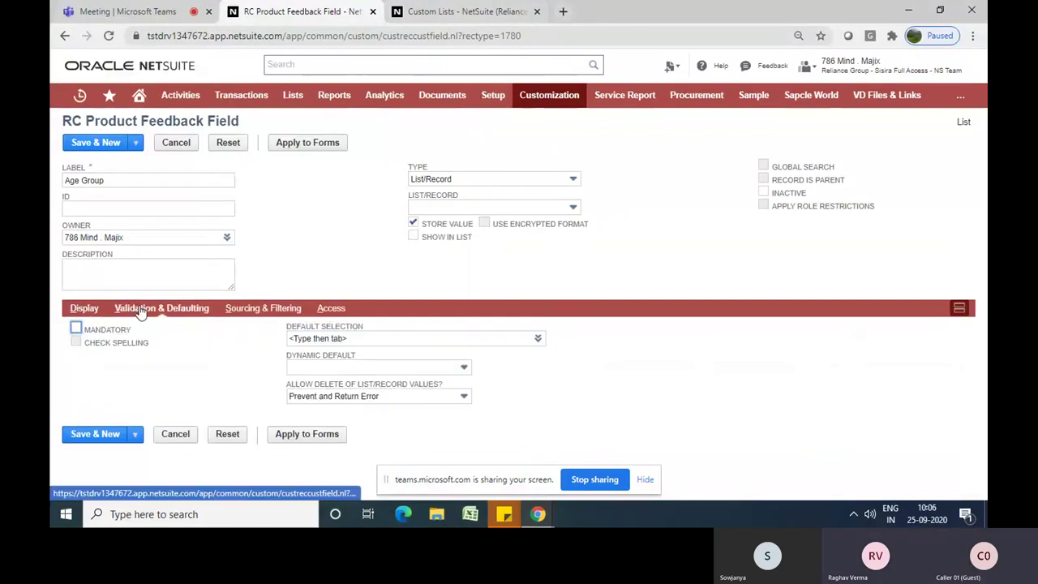
pyautogui.click(90, 311)
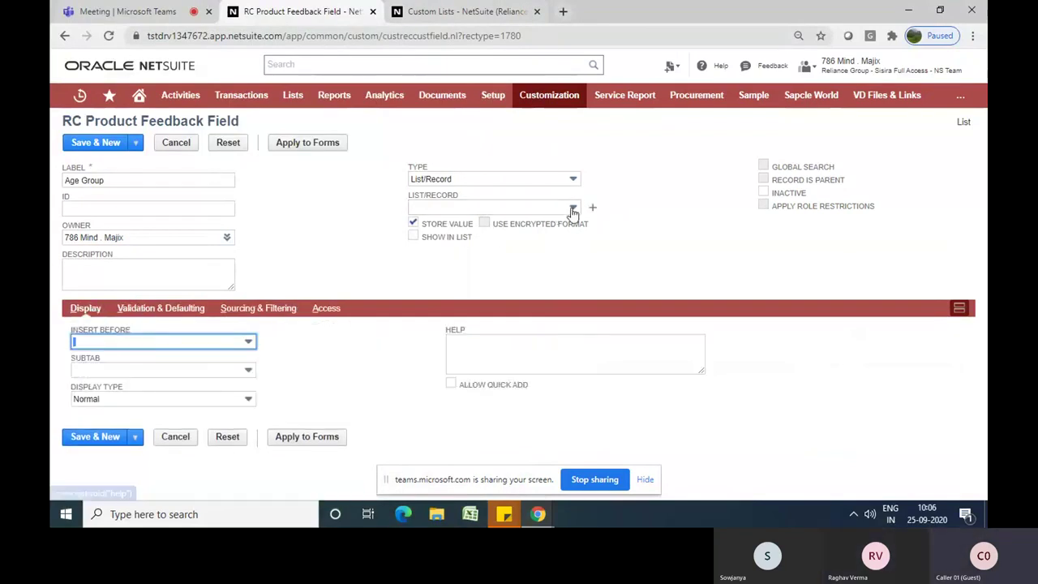
pyautogui.click(591, 208)
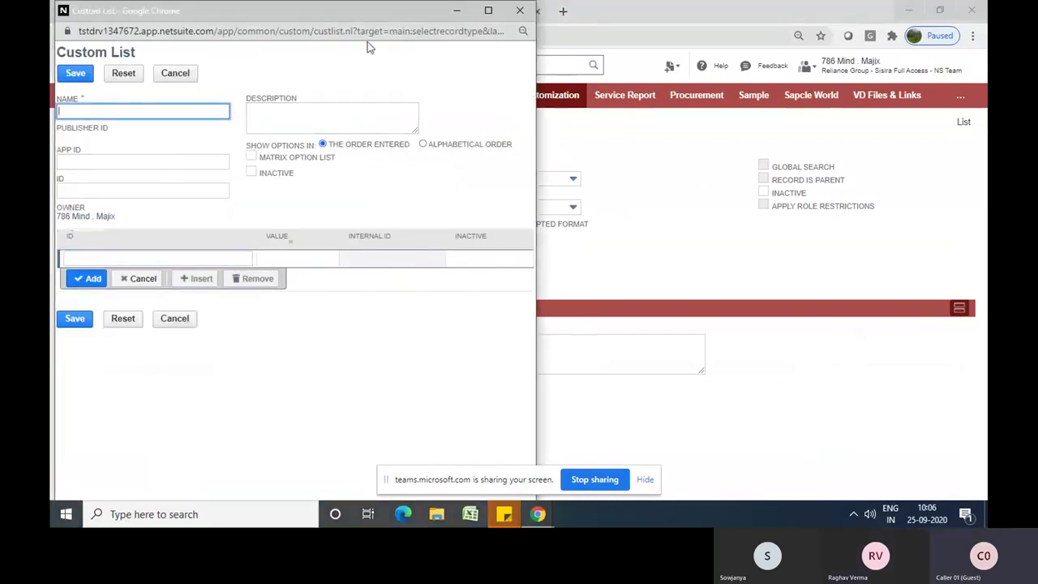
pyautogui.click(176, 73)
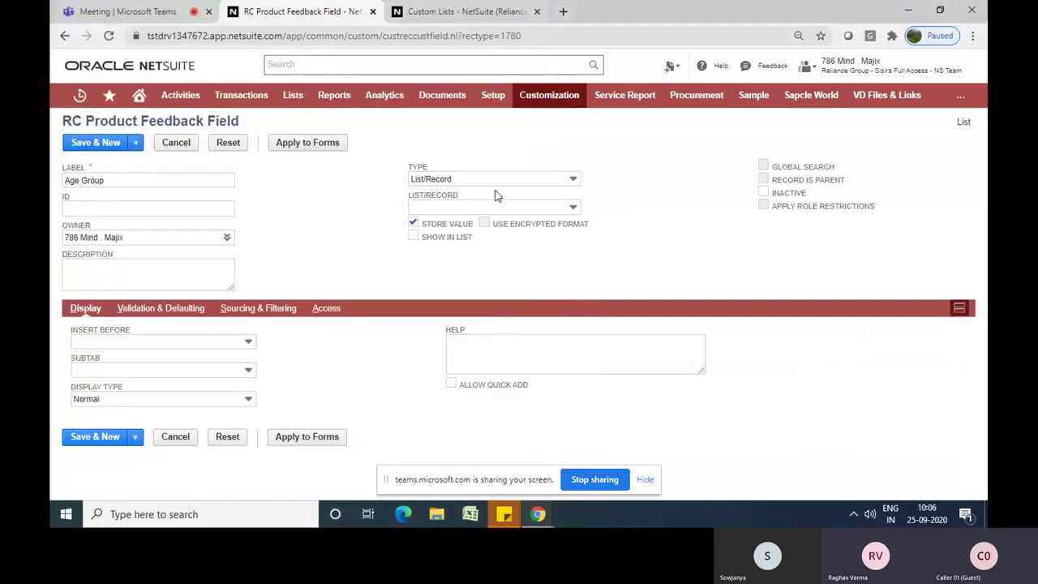
# Set the Age Group field's list/record source to Age Group List
pyautogui.click(515, 208)
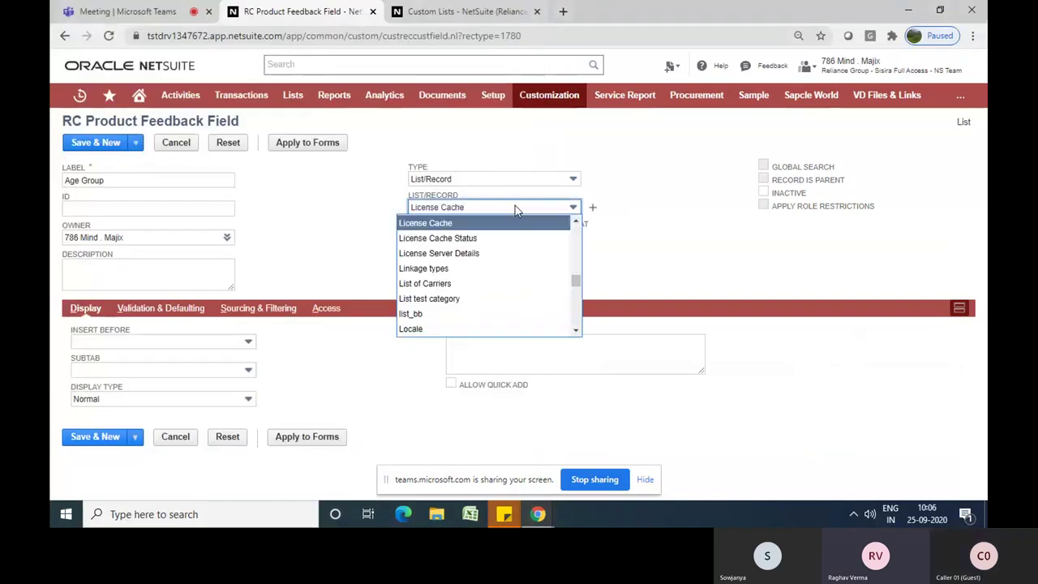
pyautogui.write('a')
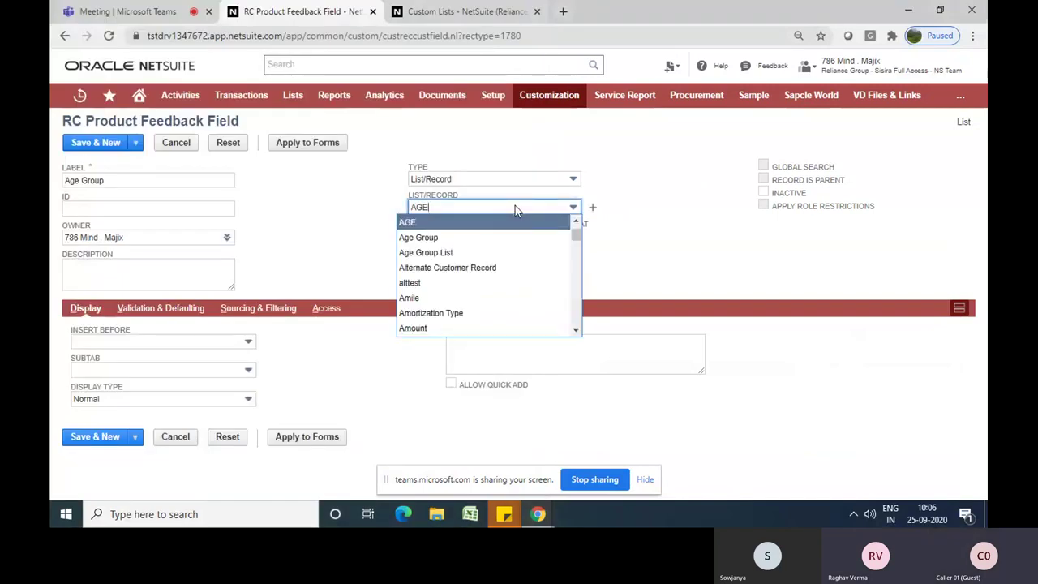
pyautogui.press('Down')
pyautogui.press('Down')
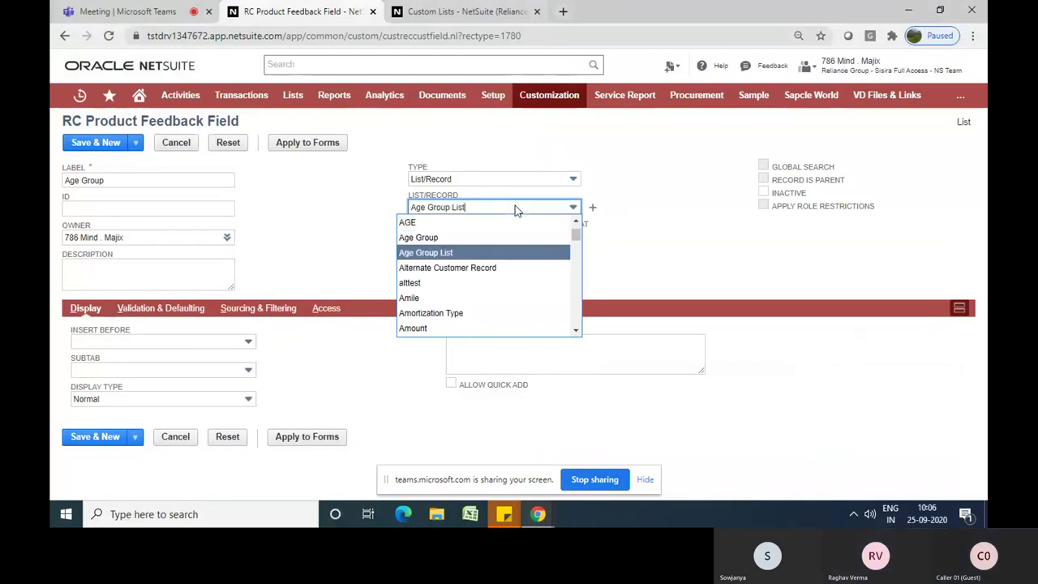
pyautogui.press('Return')
pyautogui.click(392, 251)
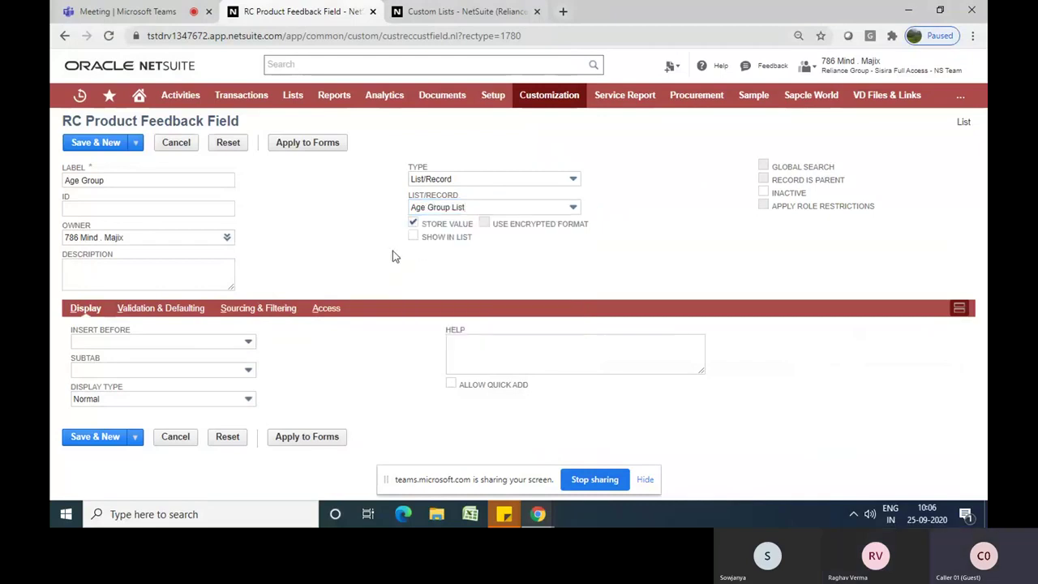
# Assign the Age Group field to the Primary Information subtab and save the field
pyautogui.click(168, 371)
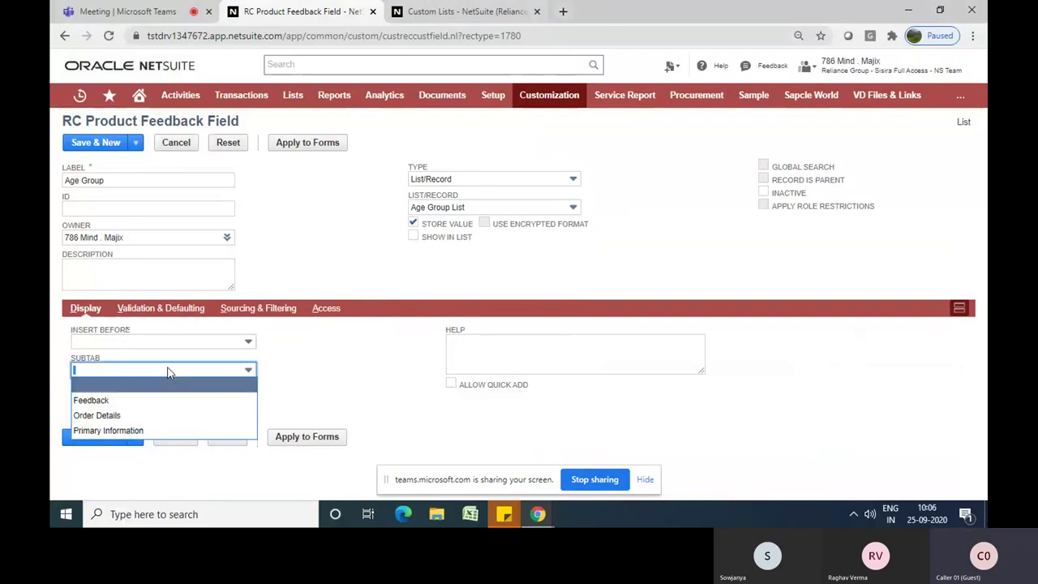
pyautogui.press('Down')
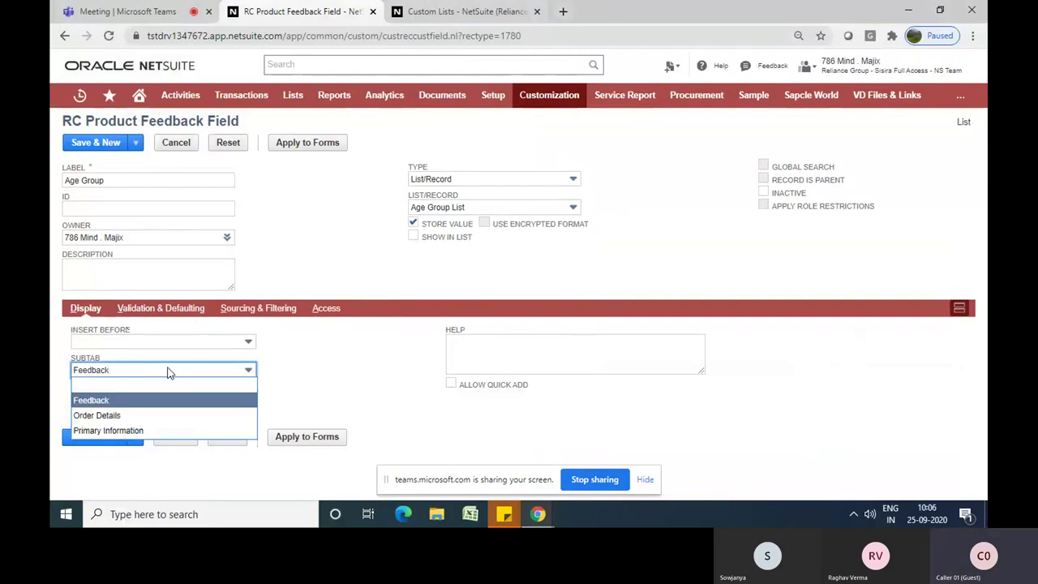
pyautogui.press('Down')
pyautogui.press('Down')
pyautogui.press('Return')
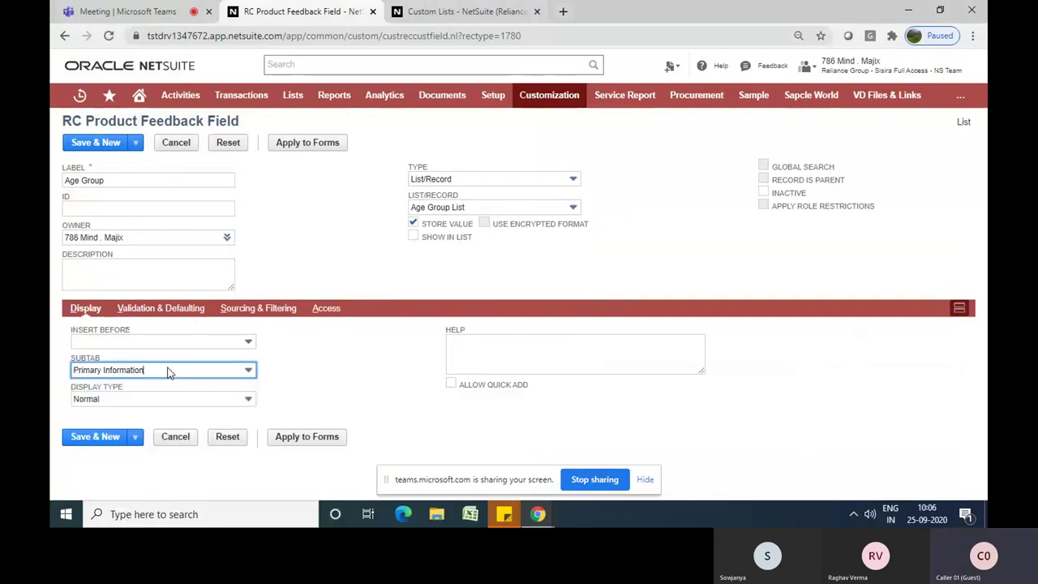
pyautogui.click(363, 211)
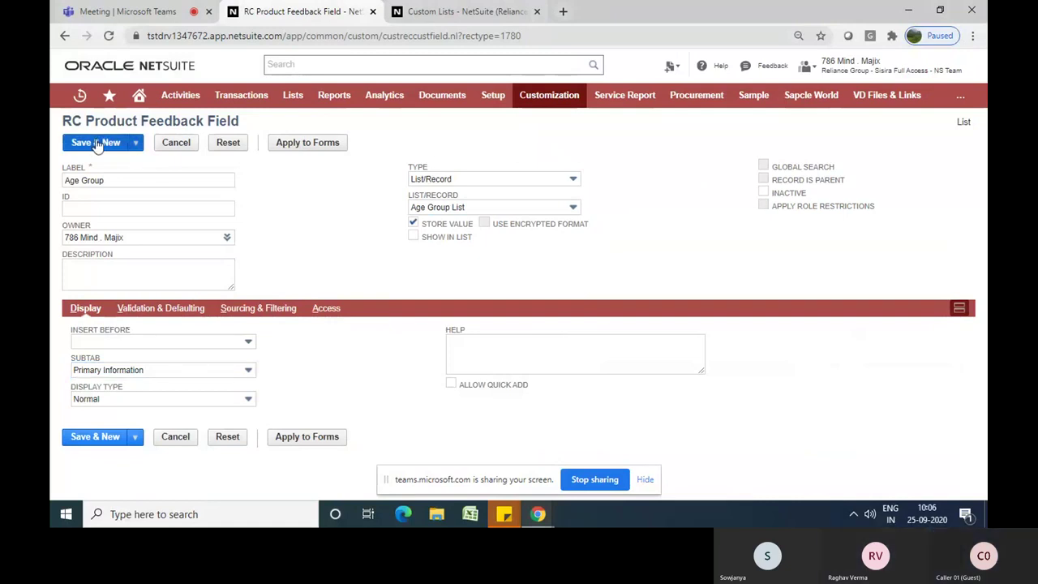
pyautogui.moveTo(135, 144)
pyautogui.click(114, 162)
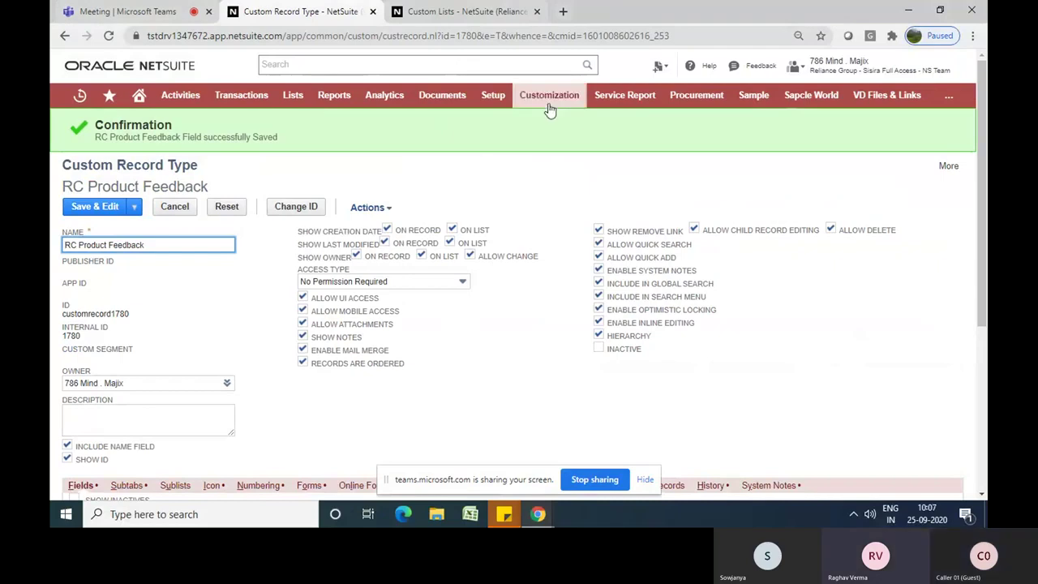
# Open the list of RC Product Feedback records and start a new record from it
pyautogui.moveTo(551, 105)
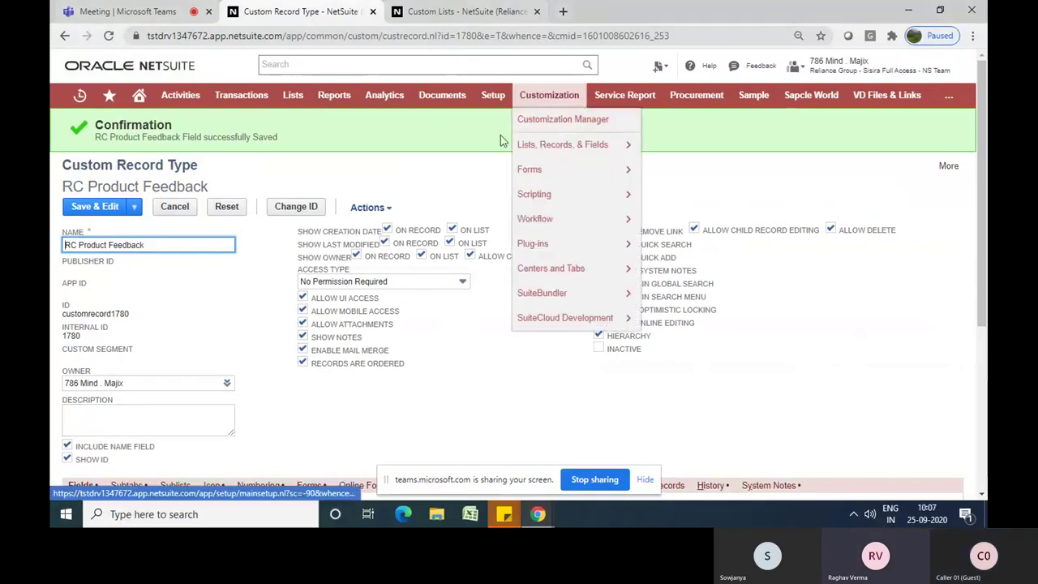
pyautogui.moveTo(945, 173)
pyautogui.click(939, 202)
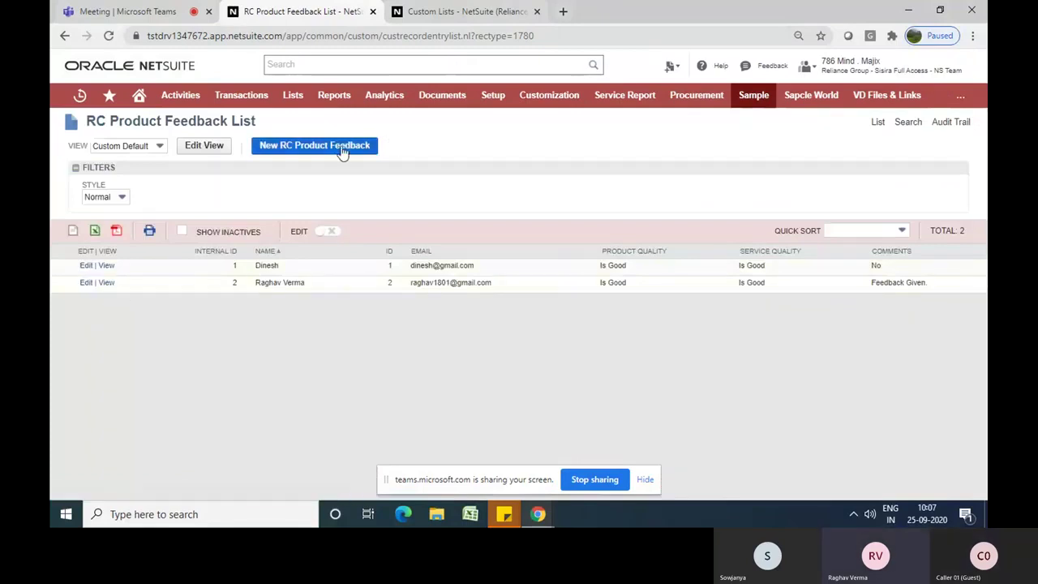
pyautogui.click(329, 155)
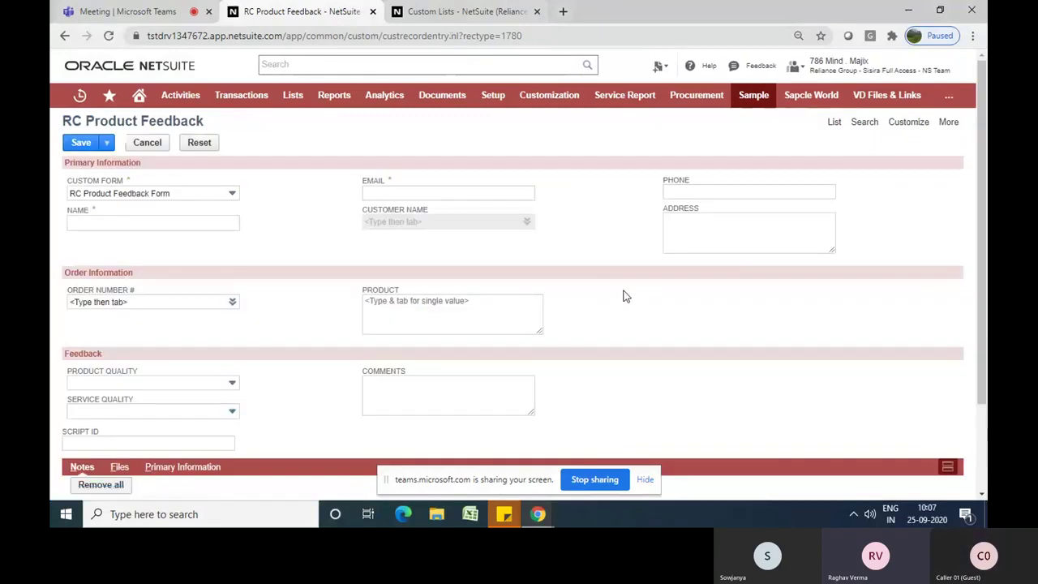
# Set Age Group to 46-50 on the new record's Primary Information subtab
pyautogui.scroll(-3, 624, 296)
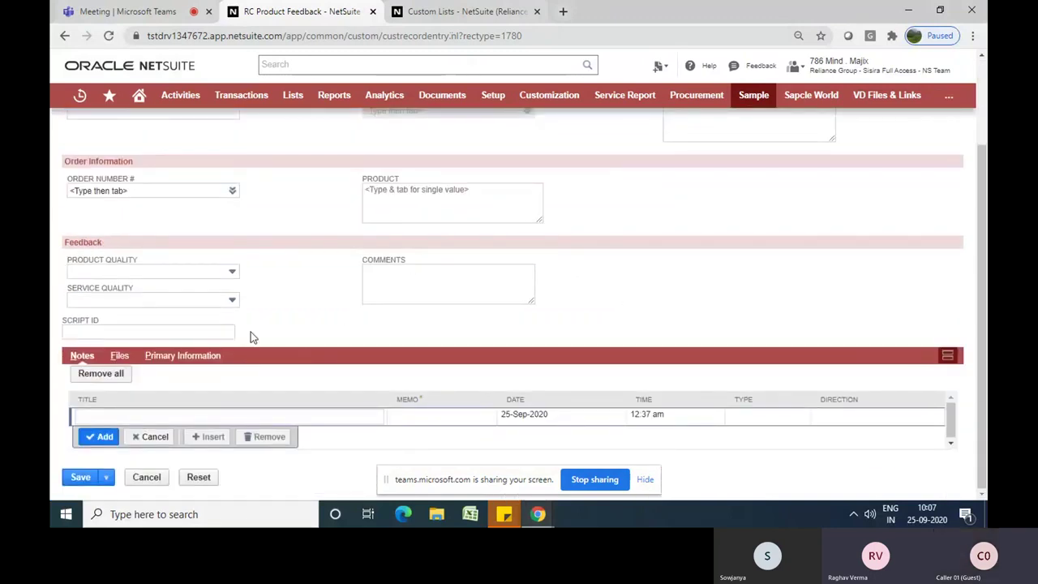
pyautogui.click(184, 357)
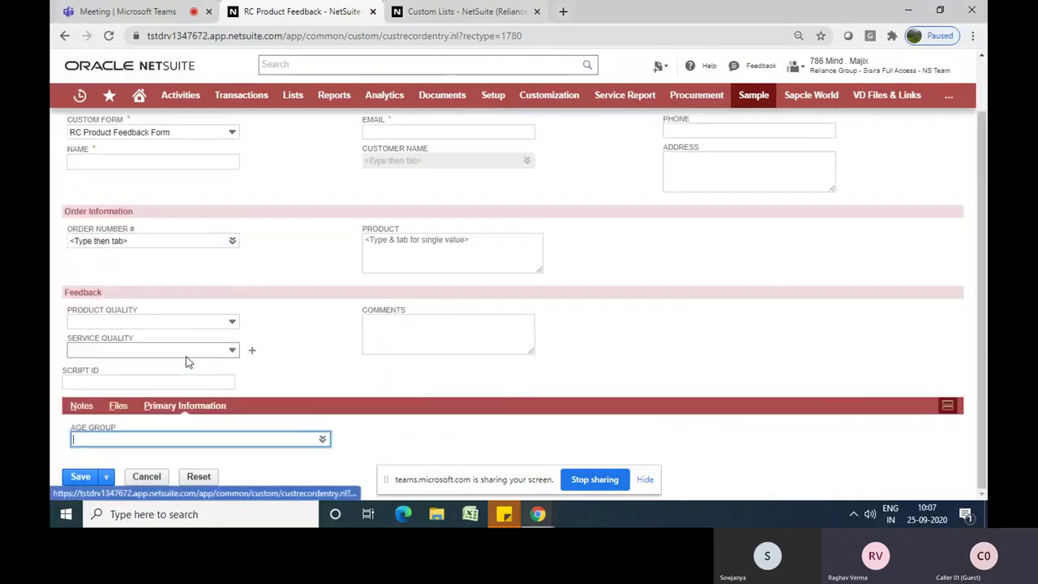
pyautogui.click(323, 441)
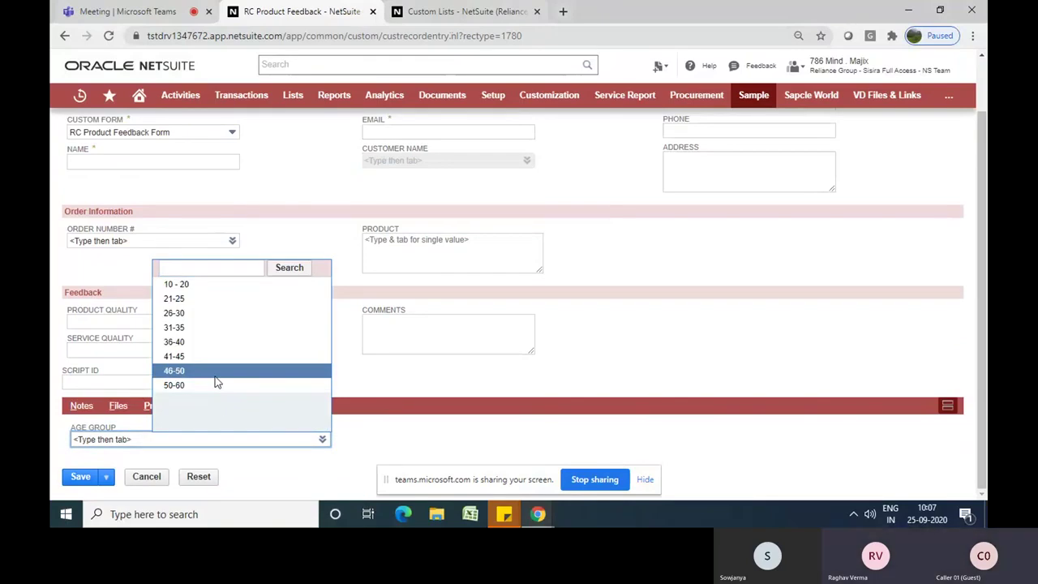
pyautogui.click(194, 373)
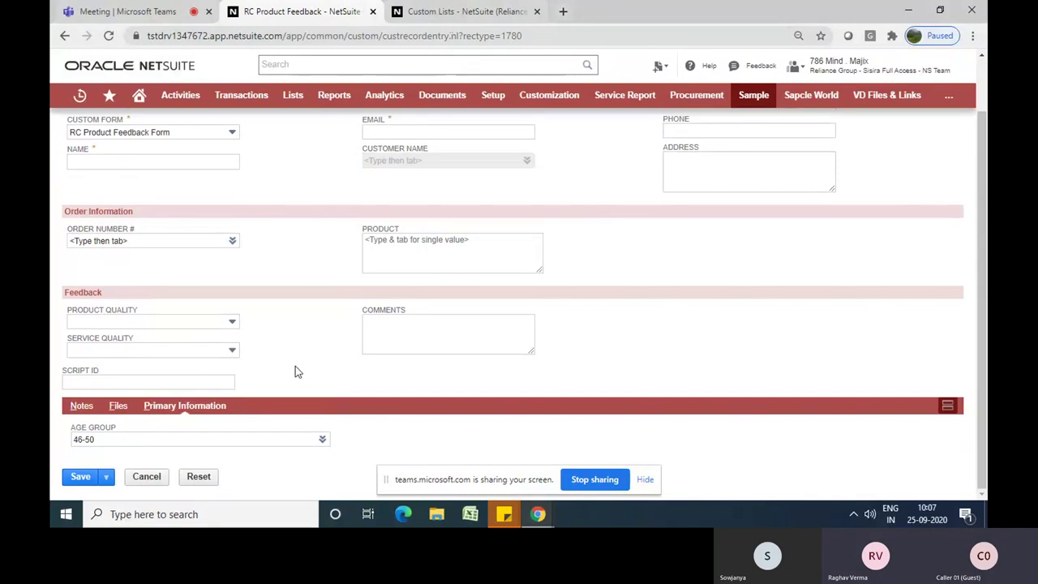
pyautogui.scroll(1, 295, 367)
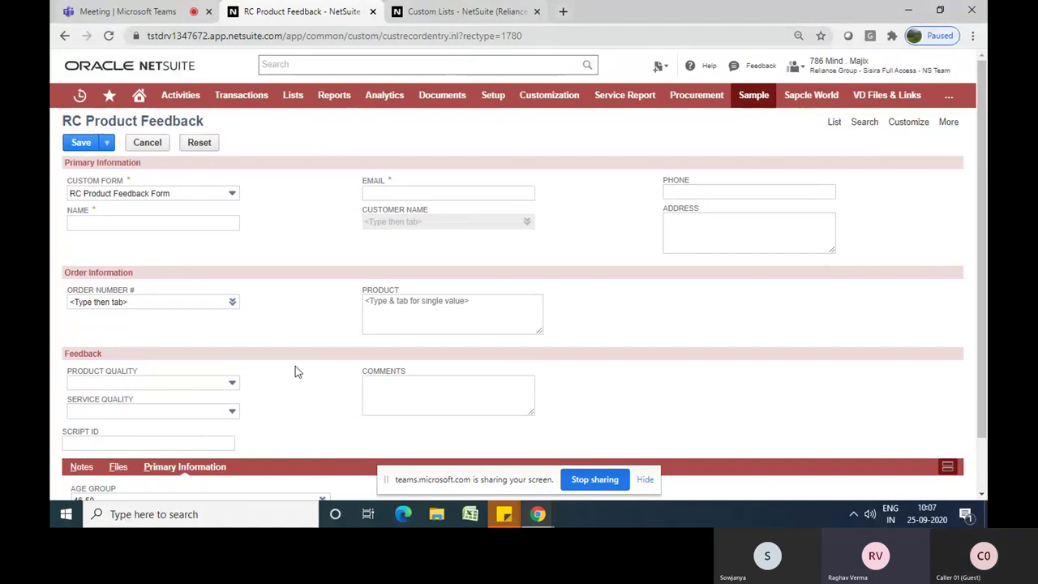
pyautogui.click(594, 479)
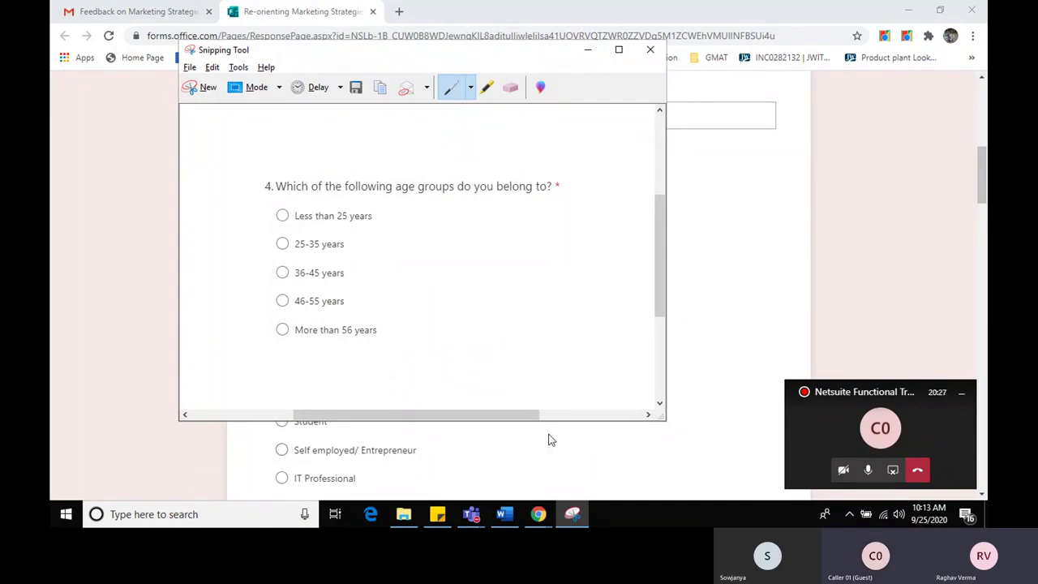
pyautogui.click(893, 471)
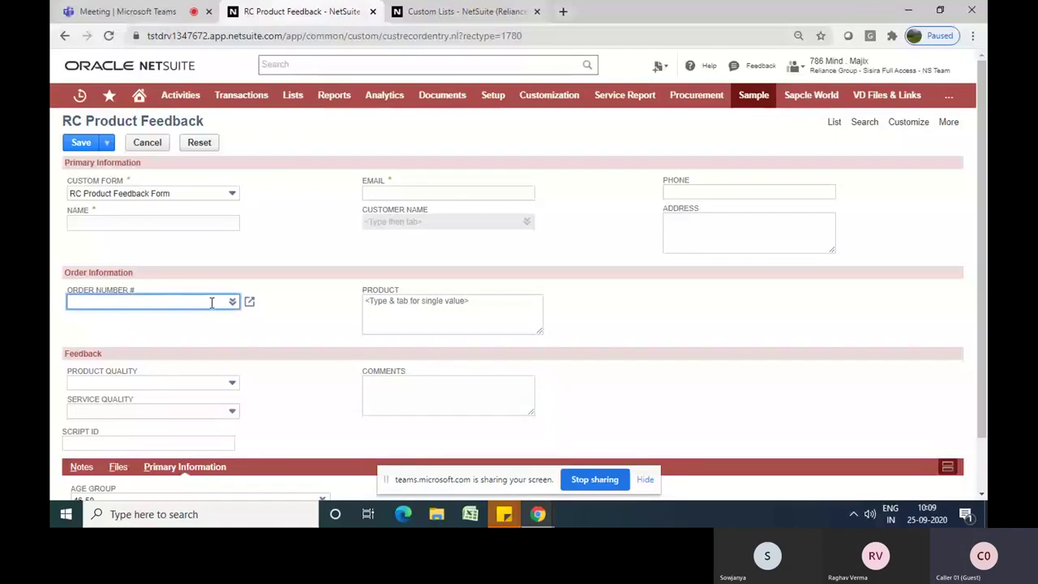
# Examine the Order Number #, Customer Name and Product fields of the new feedback record, including the order number choices
pyautogui.click(232, 302)
pyautogui.click(217, 317)
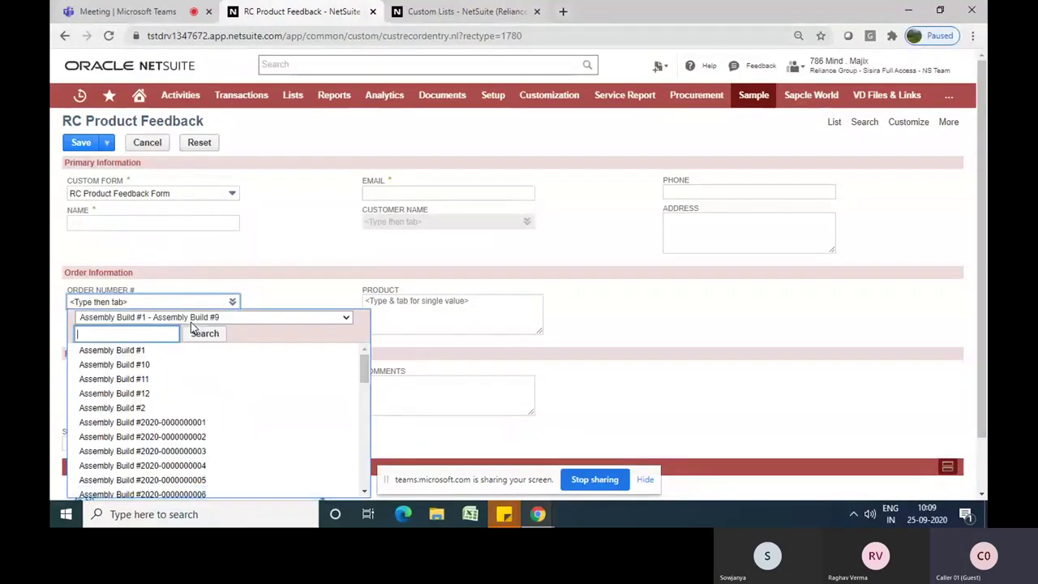
pyautogui.click(301, 234)
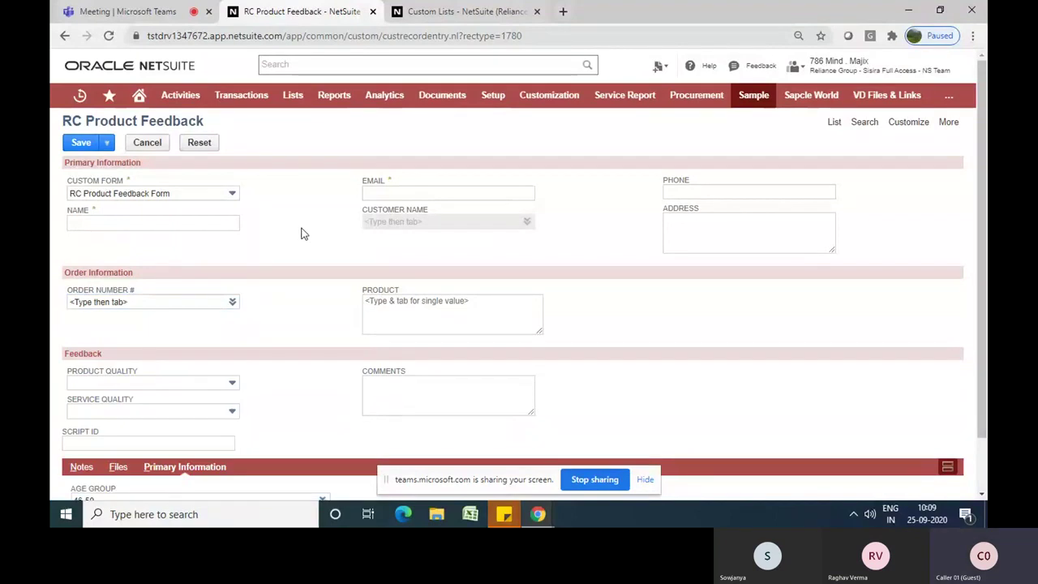
pyautogui.click(400, 227)
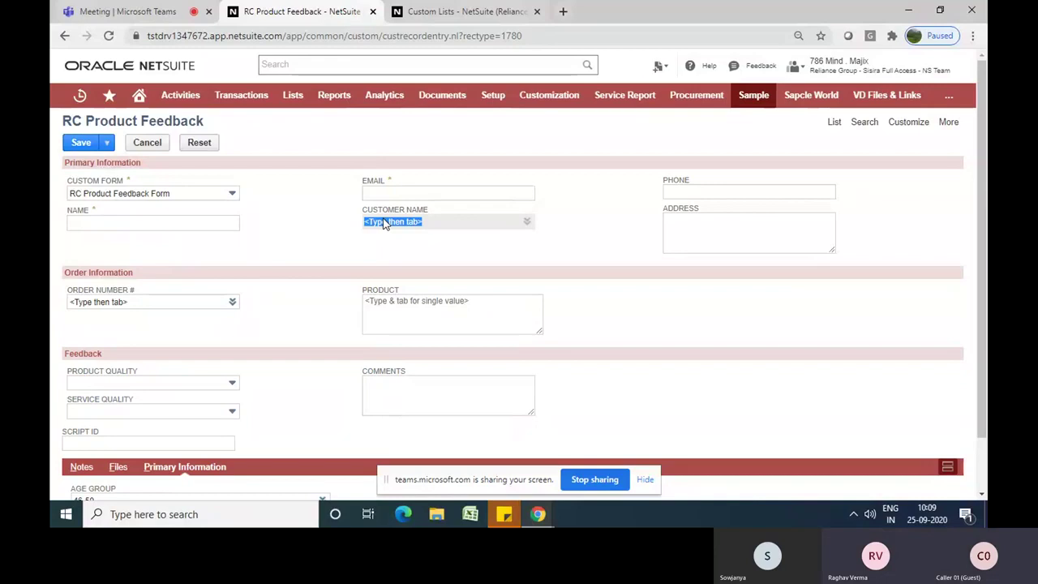
pyautogui.click(457, 308)
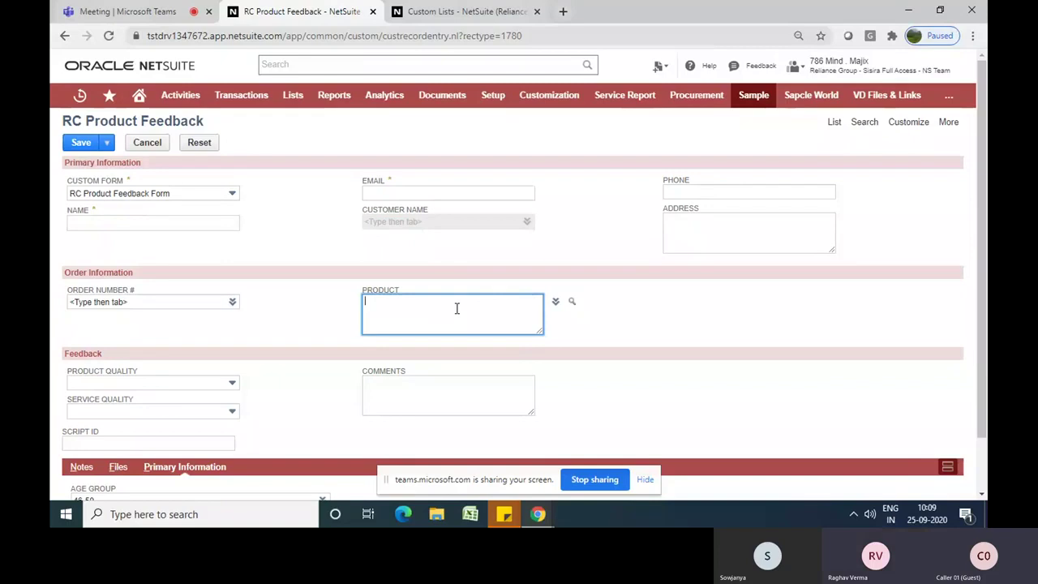
pyautogui.click(362, 262)
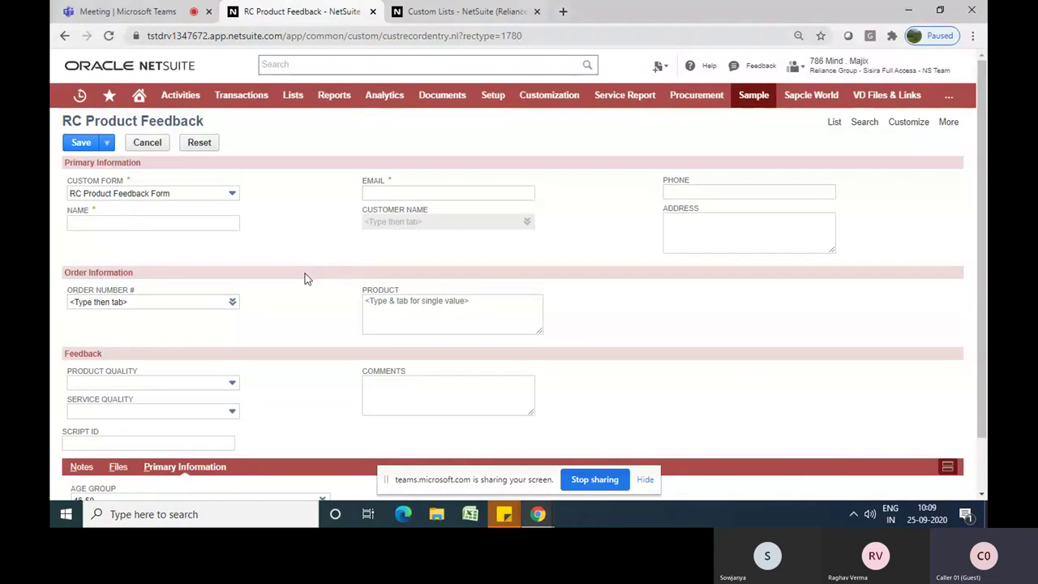
# Find the RC Product Feedback record type again in the 1717 — 940 range, using the browser tab with the custom lists, and open it
pyautogui.click(429, 16)
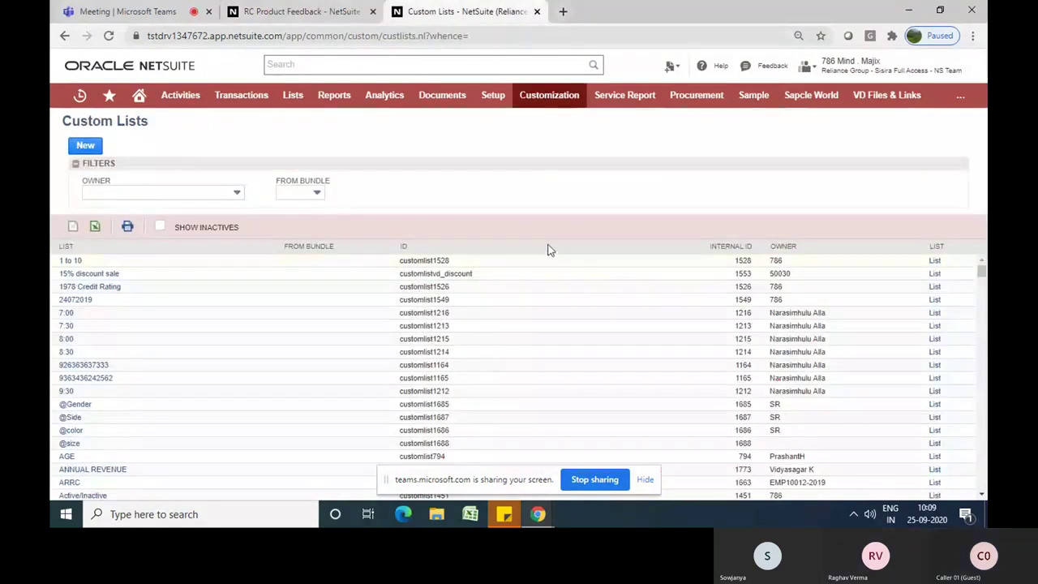
pyautogui.moveTo(546, 103)
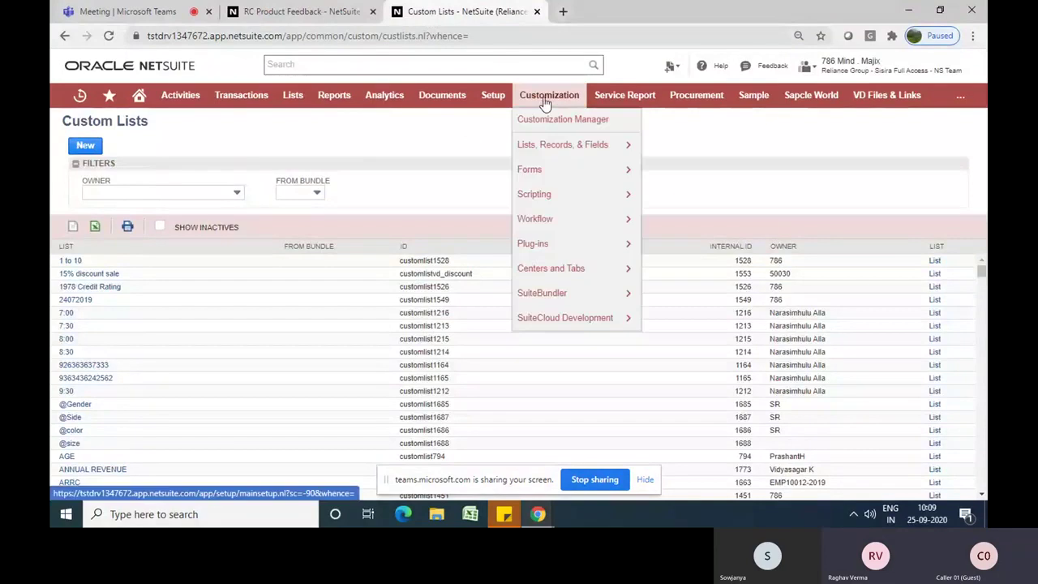
pyautogui.moveTo(557, 144)
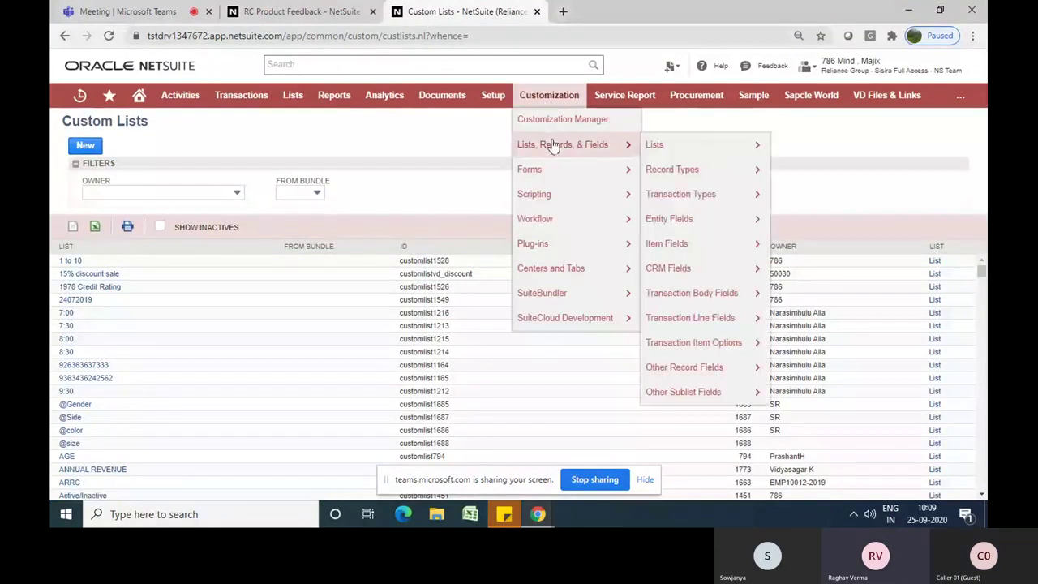
pyautogui.click(658, 177)
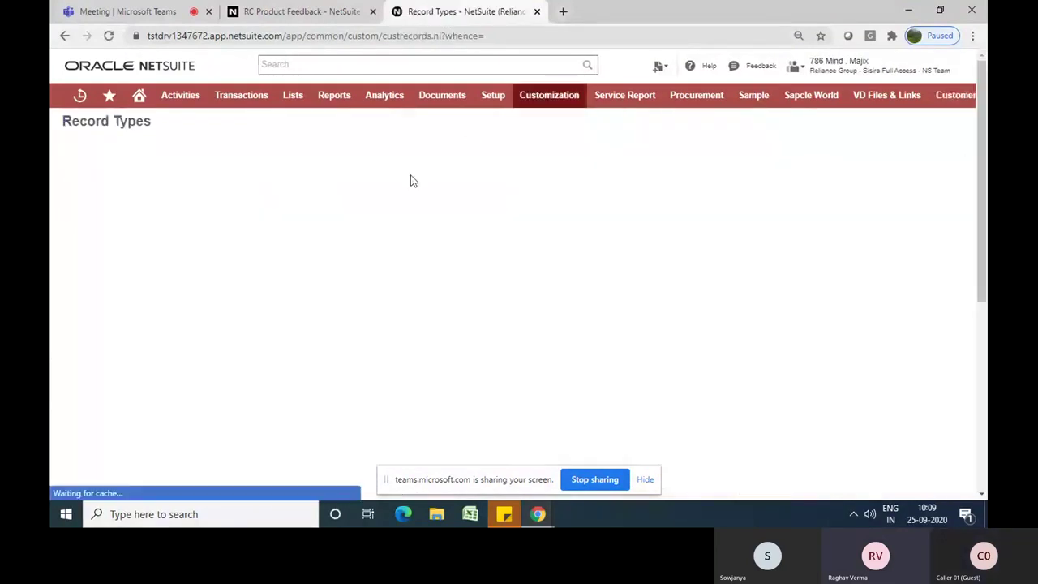
pyautogui.click(839, 227)
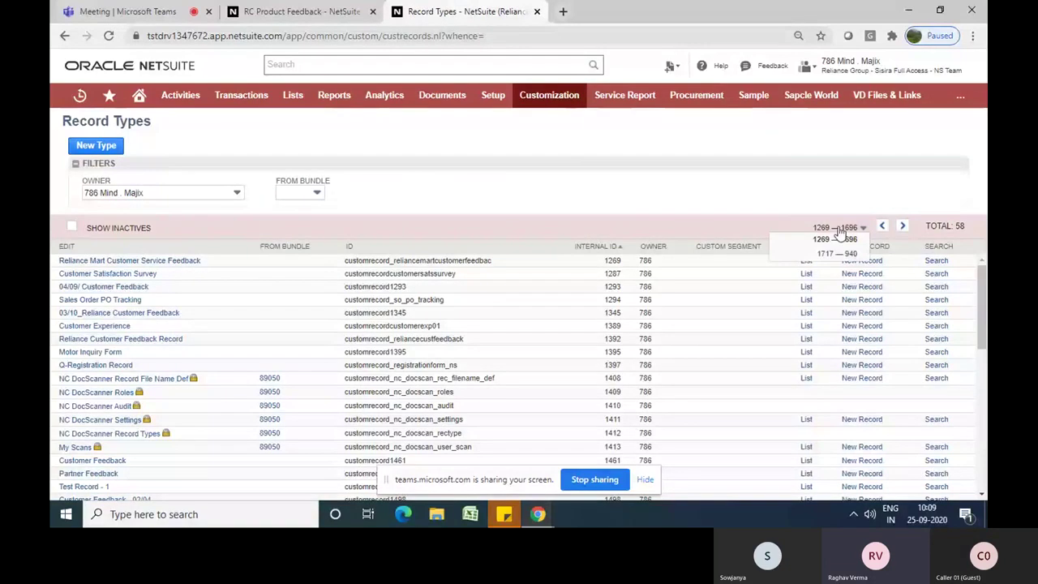
pyautogui.click(842, 254)
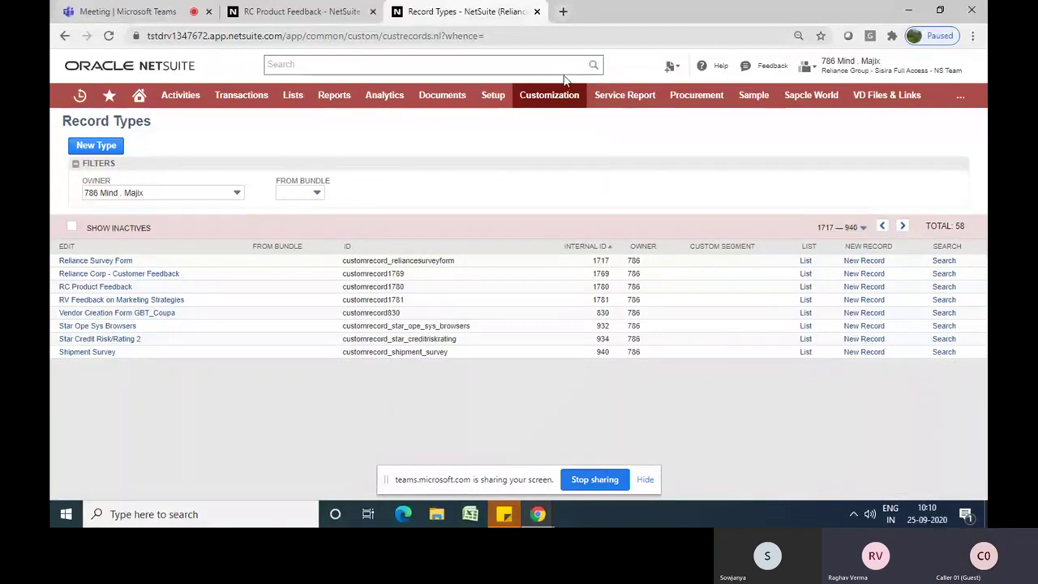
pyautogui.moveTo(559, 101)
pyautogui.moveTo(614, 144)
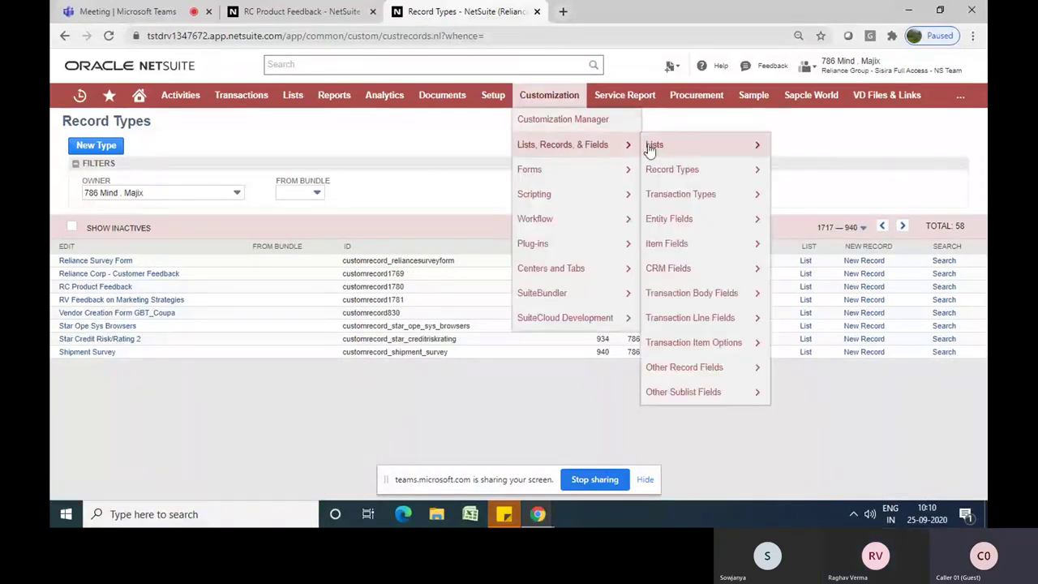
pyautogui.moveTo(651, 150)
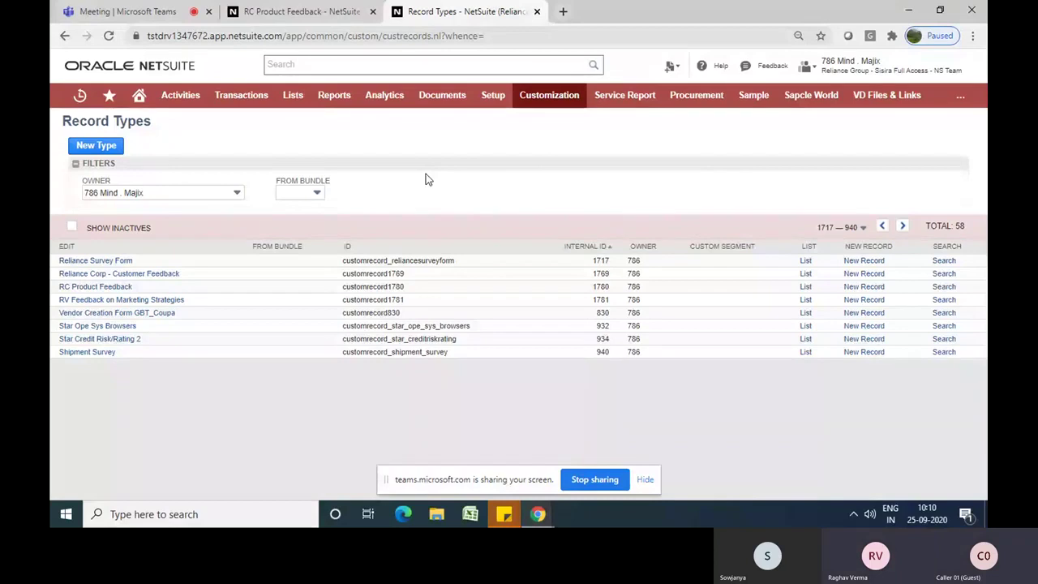
pyautogui.click(107, 289)
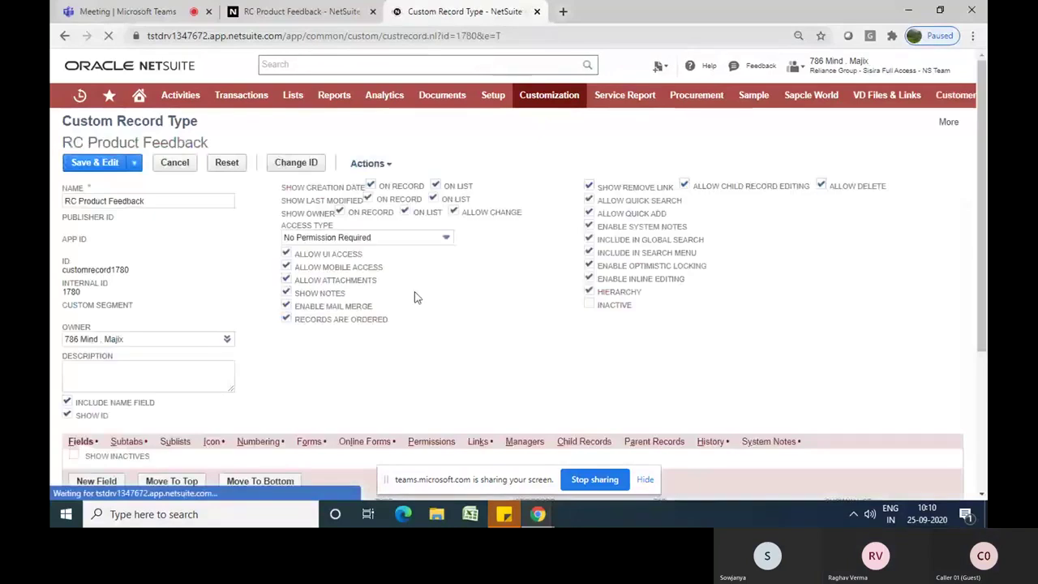
# Review the record type's field list, checking the list/record sources from Customer Name to Product
pyautogui.scroll(-3, 412, 296)
pyautogui.scroll(-2, 480, 339)
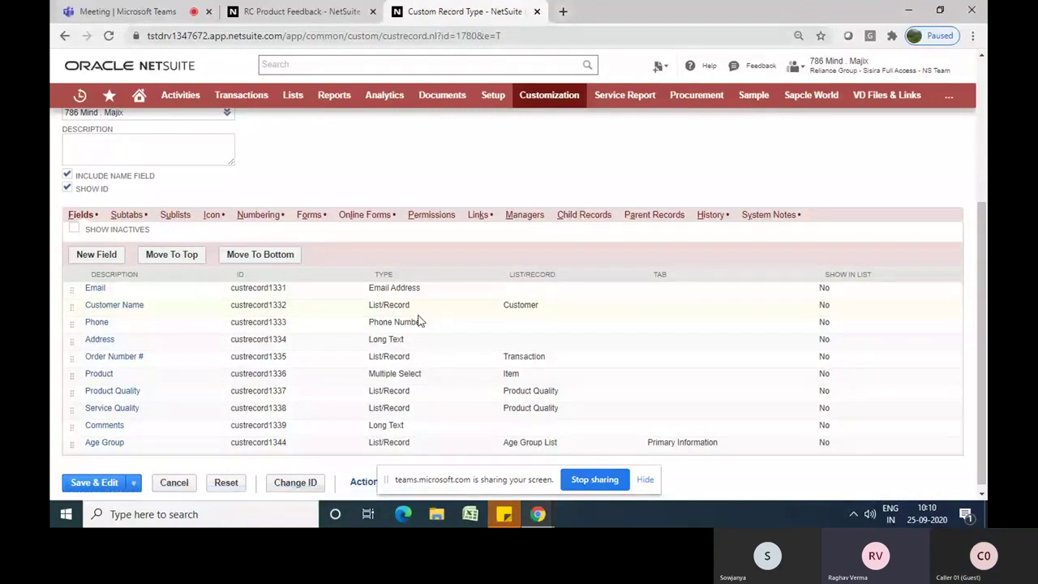
pyautogui.moveTo(523, 371); pyautogui.dragTo(505, 315)
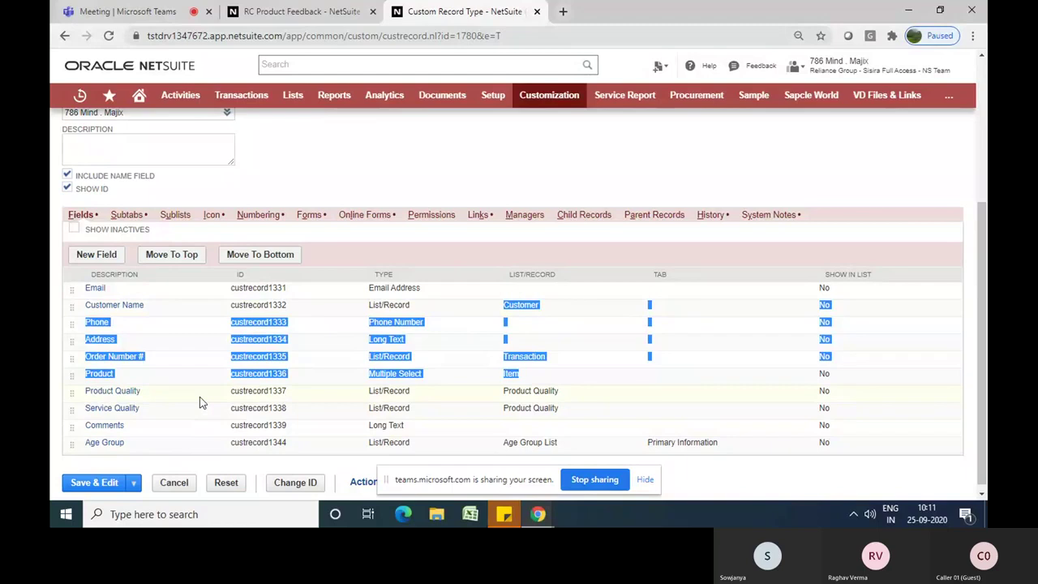
# Open the external page of the RC Product Feedback Form online form and view its Order Details section
pyautogui.click(359, 224)
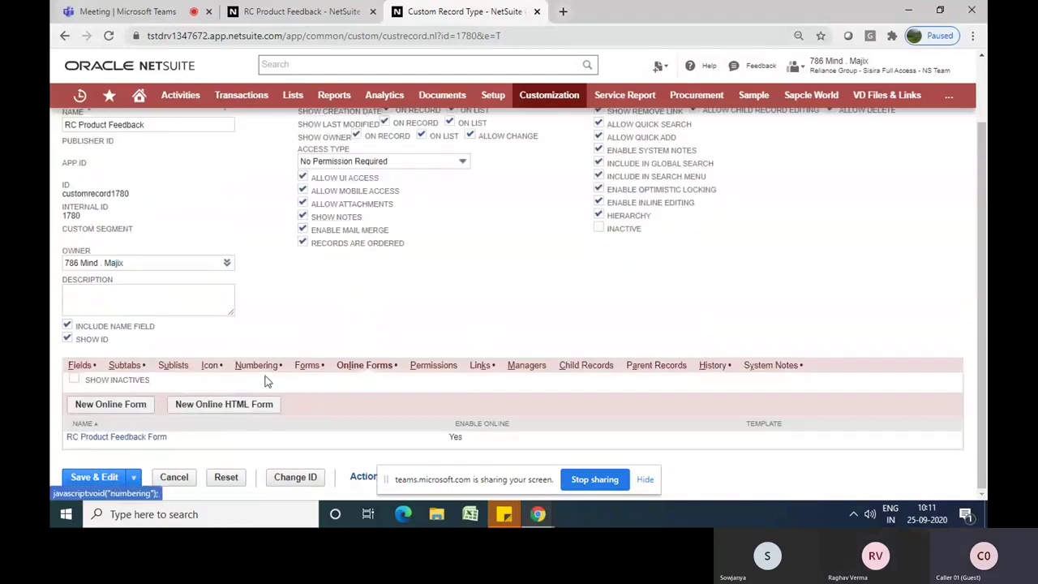
pyautogui.click(133, 437)
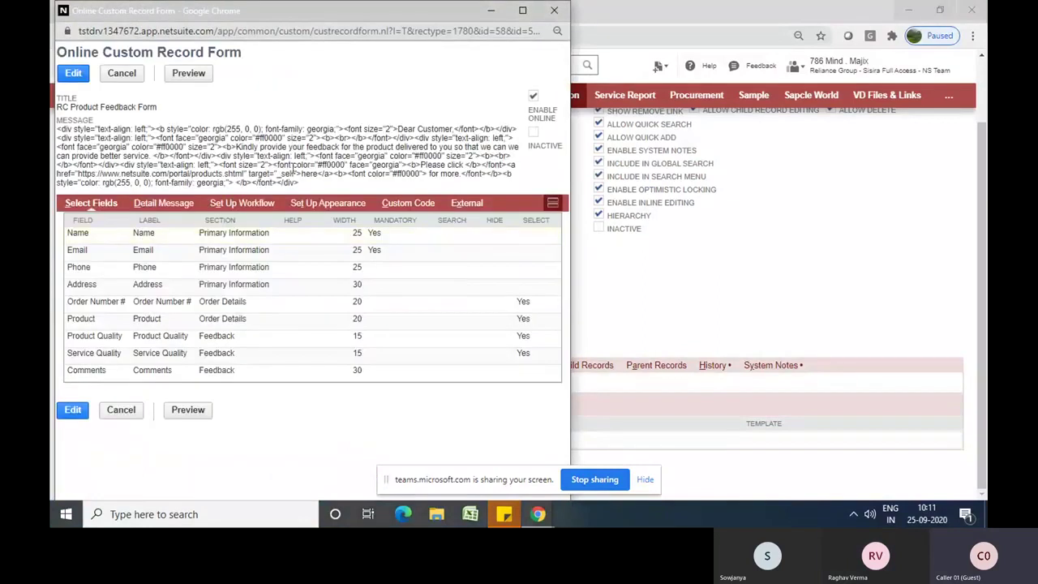
pyautogui.click(471, 207)
pyautogui.click(185, 306)
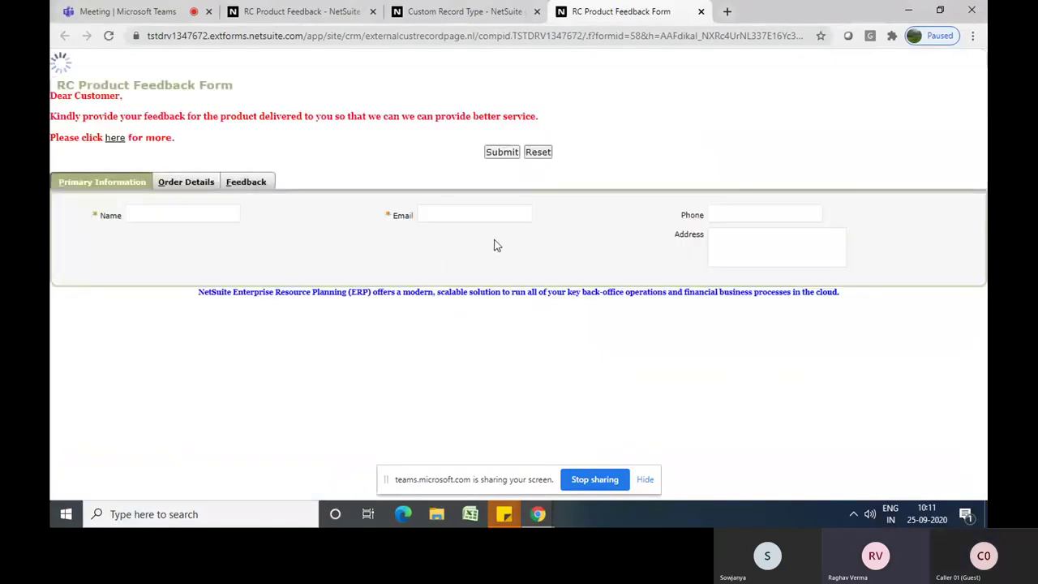
pyautogui.click(187, 181)
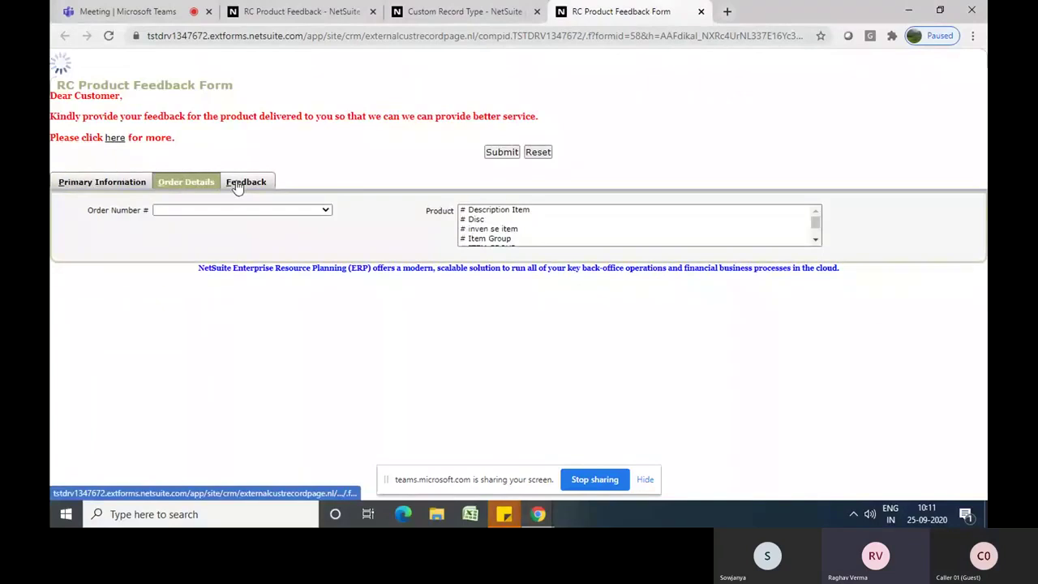
# View the online form's Feedback section, and open the Custom Lists page in a new browser tab from the record type page
pyautogui.click(237, 183)
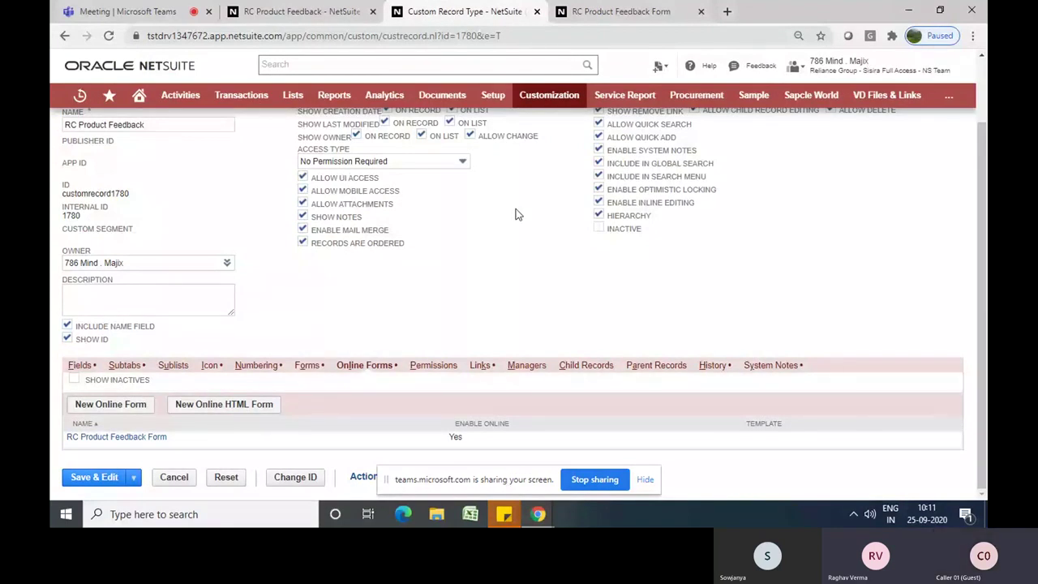
pyautogui.moveTo(549, 94)
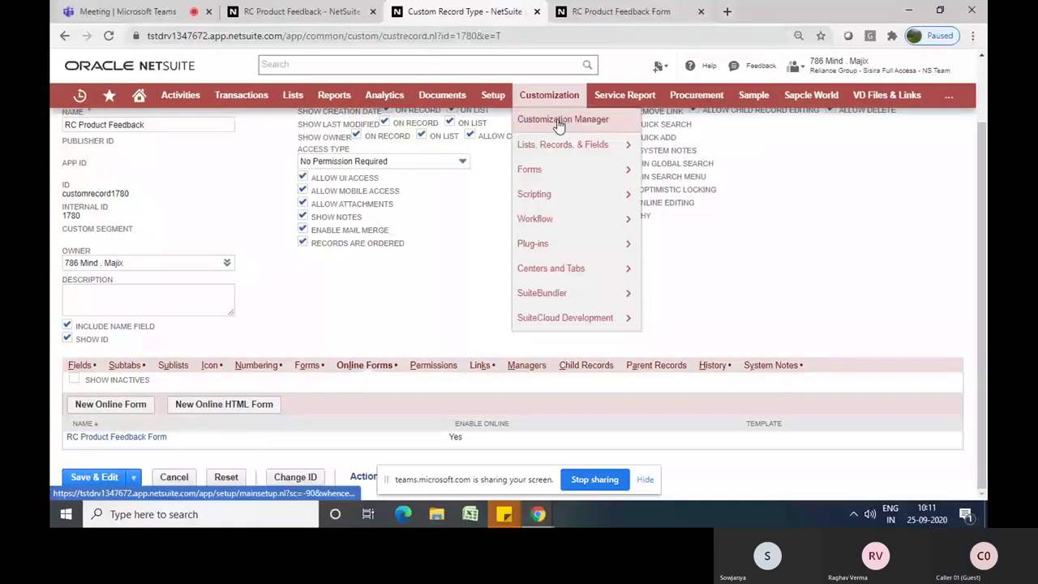
pyautogui.moveTo(601, 148)
pyautogui.rightClick(685, 145)
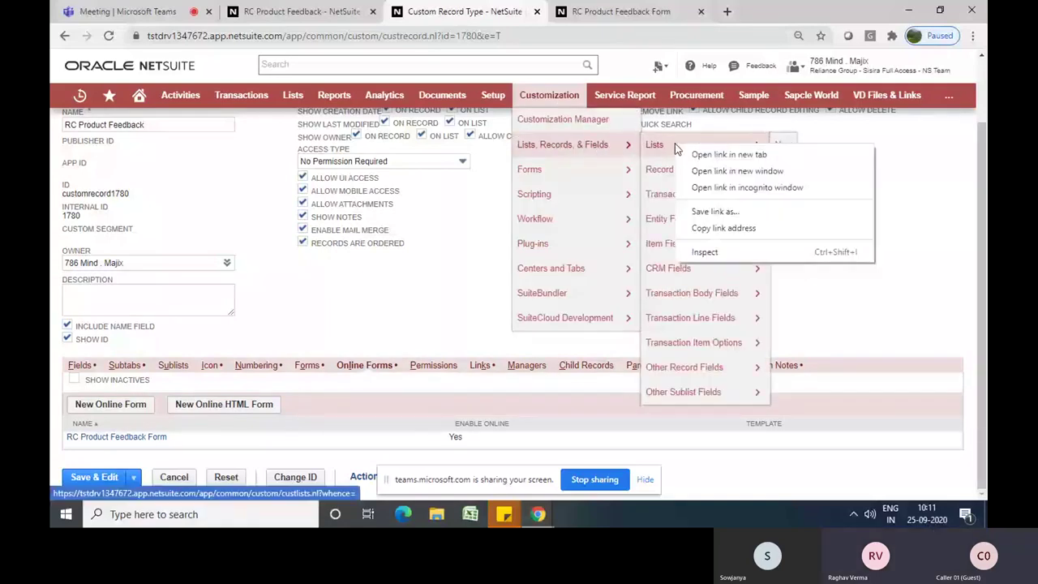
pyautogui.click(724, 153)
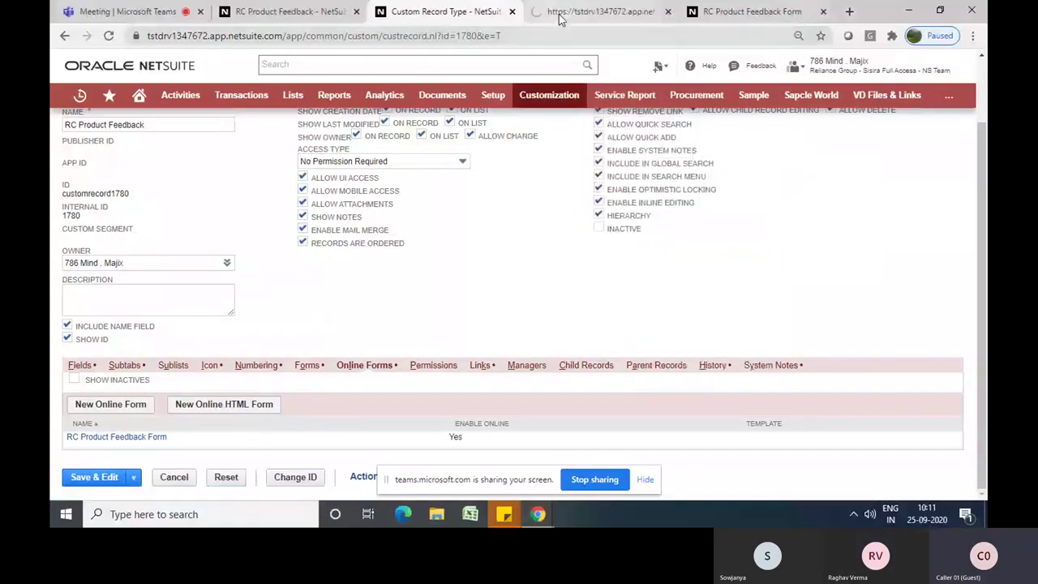
pyautogui.click(559, 14)
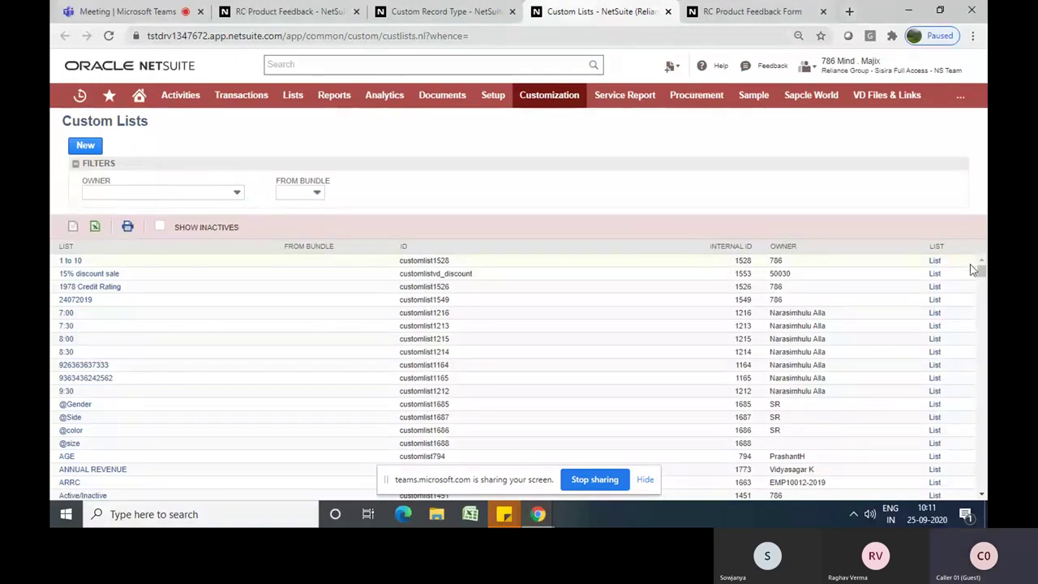
# Browse the custom lists from start to end, and return to the RC Product Feedback record type's field list
pyautogui.moveTo(980, 273); pyautogui.dragTo(981, 485)
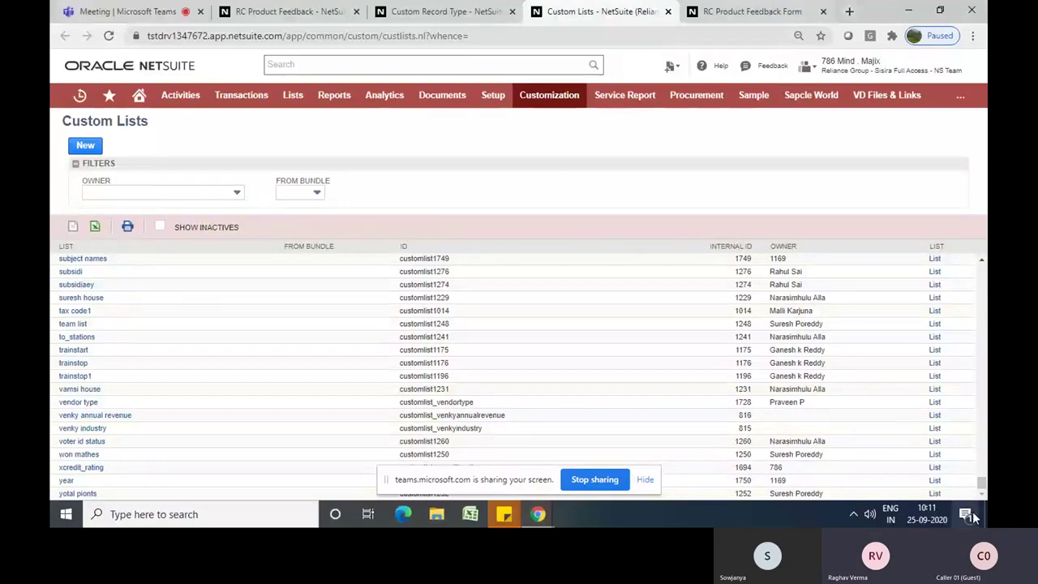
pyautogui.moveTo(979, 484); pyautogui.dragTo(981, 319)
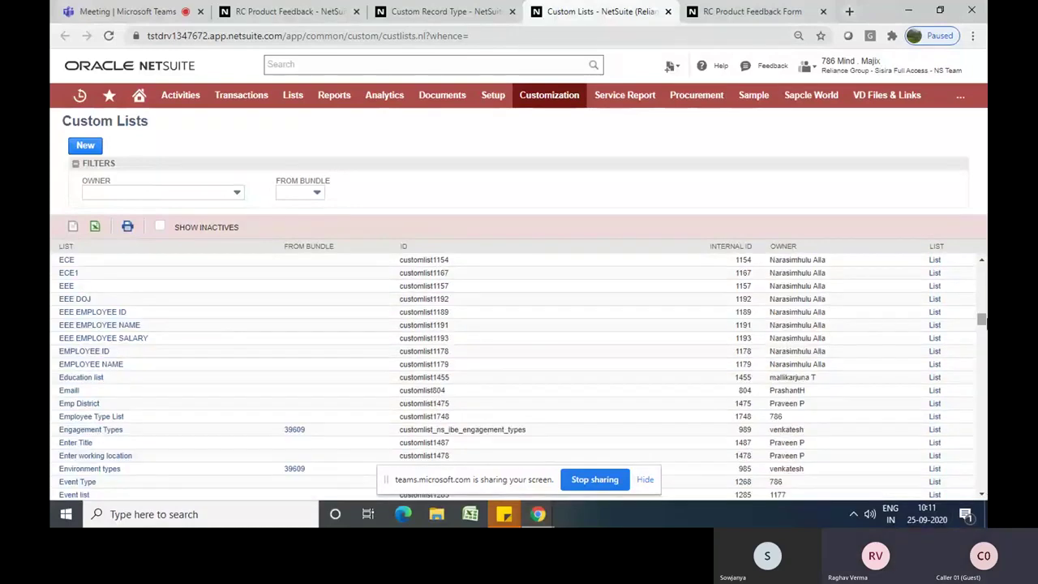
pyautogui.moveTo(981, 322); pyautogui.dragTo(982, 252)
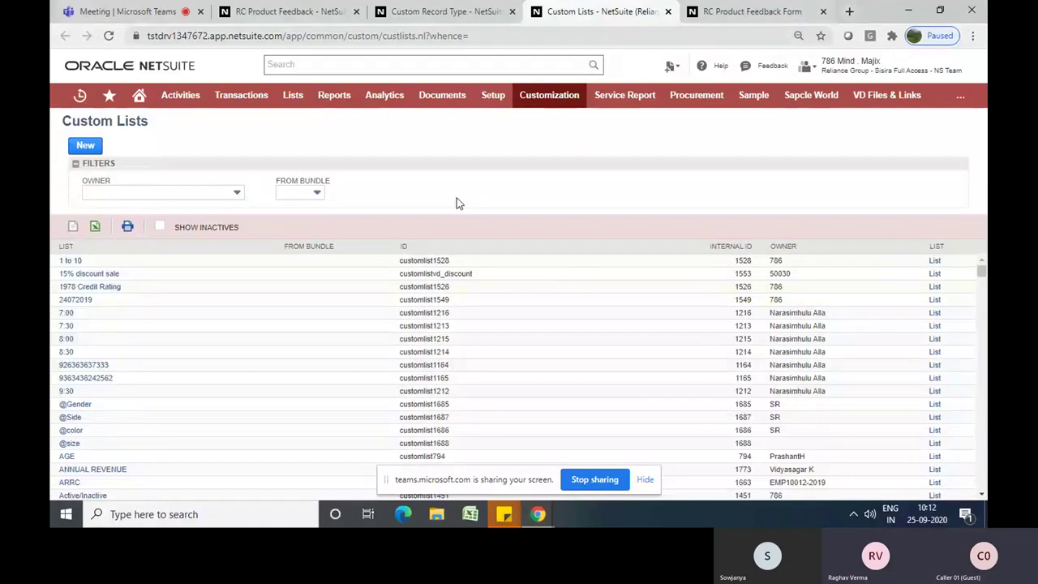
pyautogui.click(420, 12)
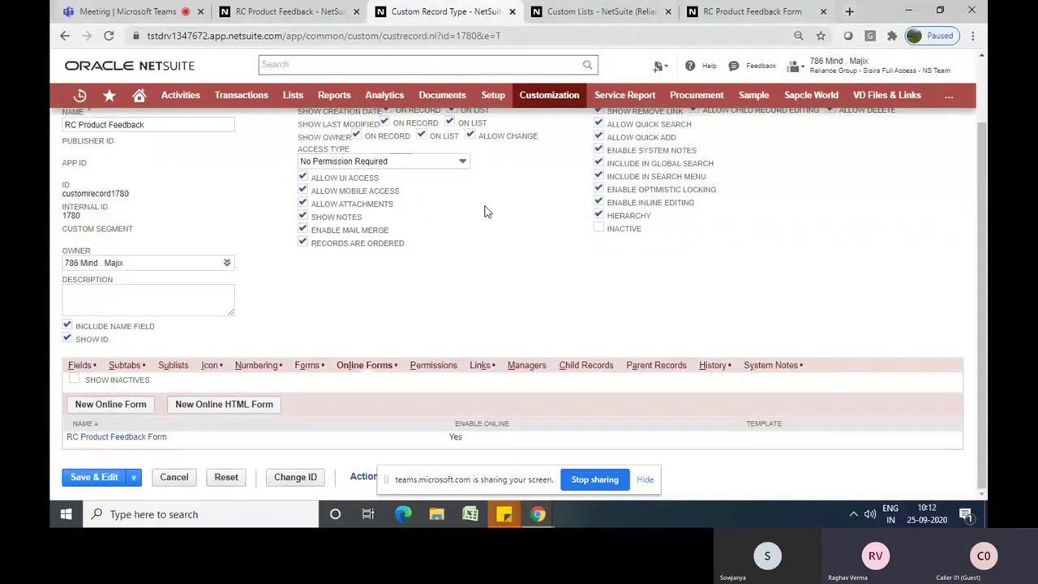
pyautogui.click(80, 366)
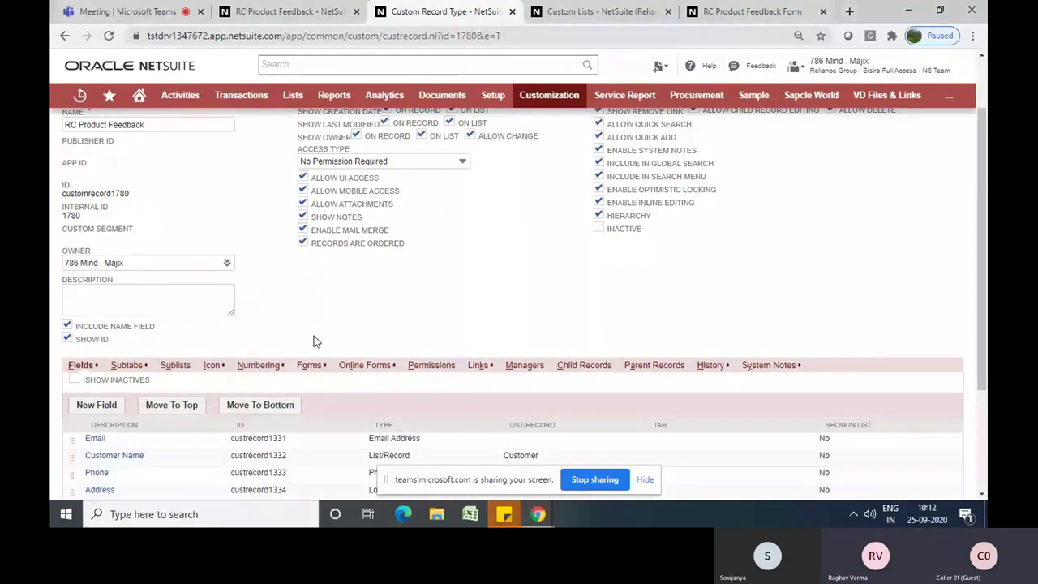
pyautogui.scroll(-2, 314, 336)
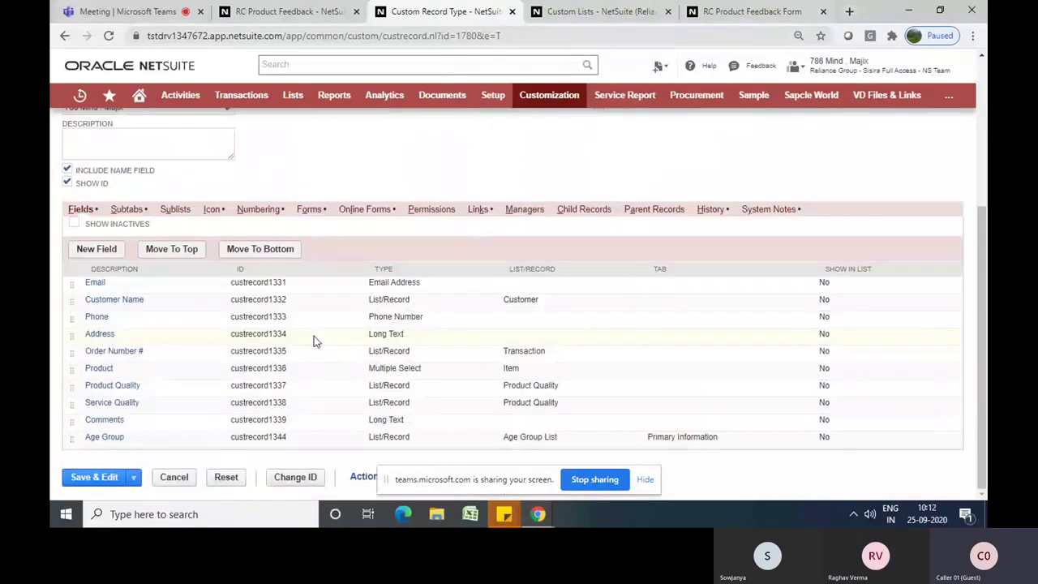
# Open the Contacts list in the browser tab with the new RC Product Feedback record, leaving that record unsaved
pyautogui.click(291, 12)
pyautogui.moveTo(294, 98)
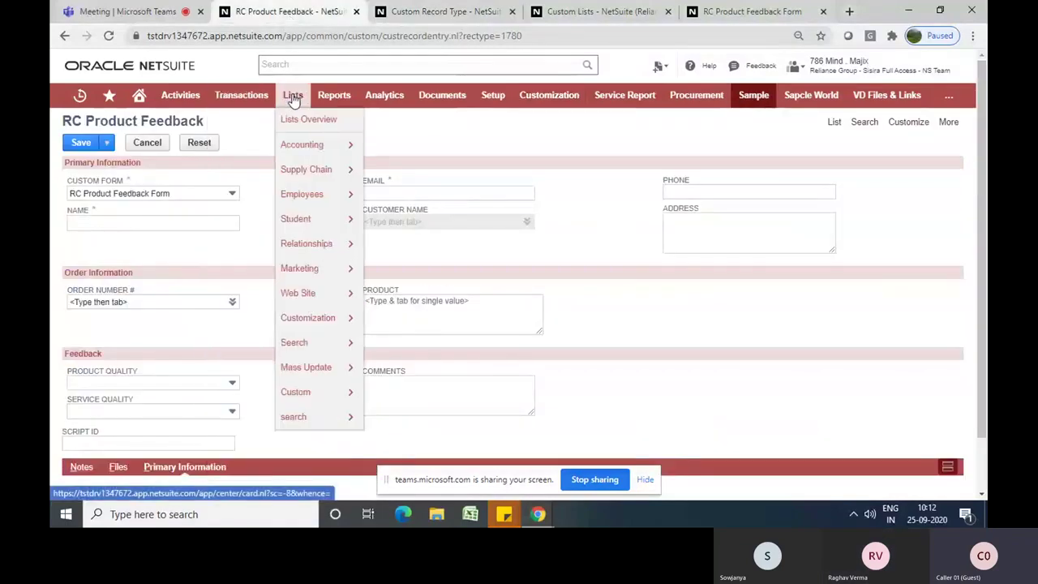
pyautogui.moveTo(318, 249)
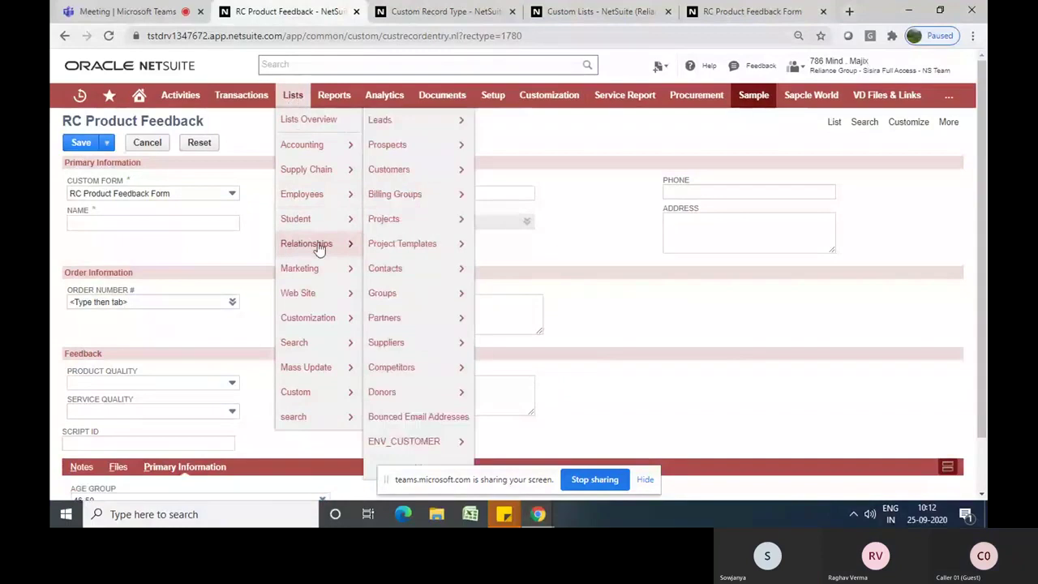
pyautogui.click(394, 267)
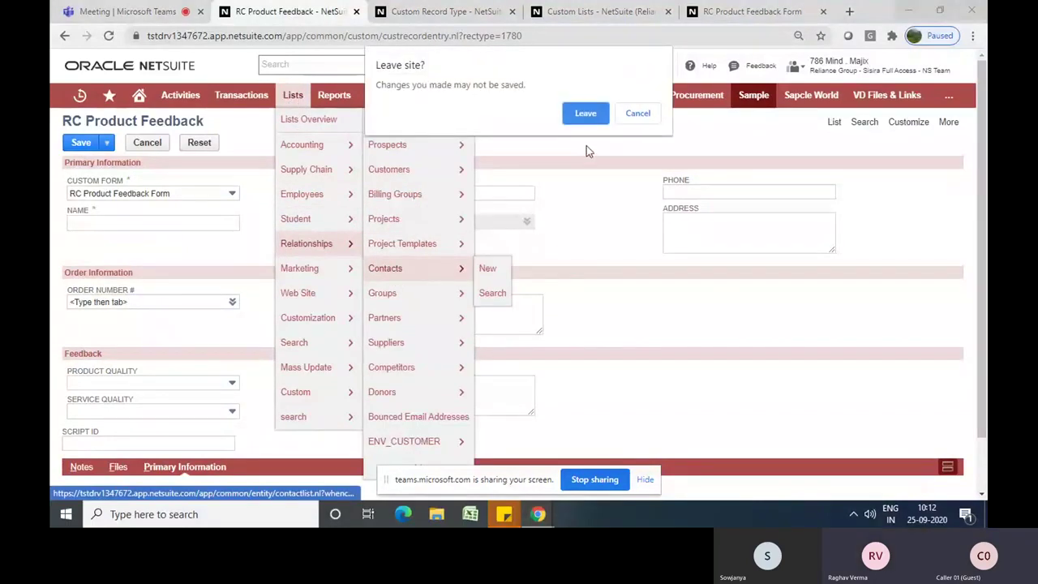
pyautogui.click(584, 114)
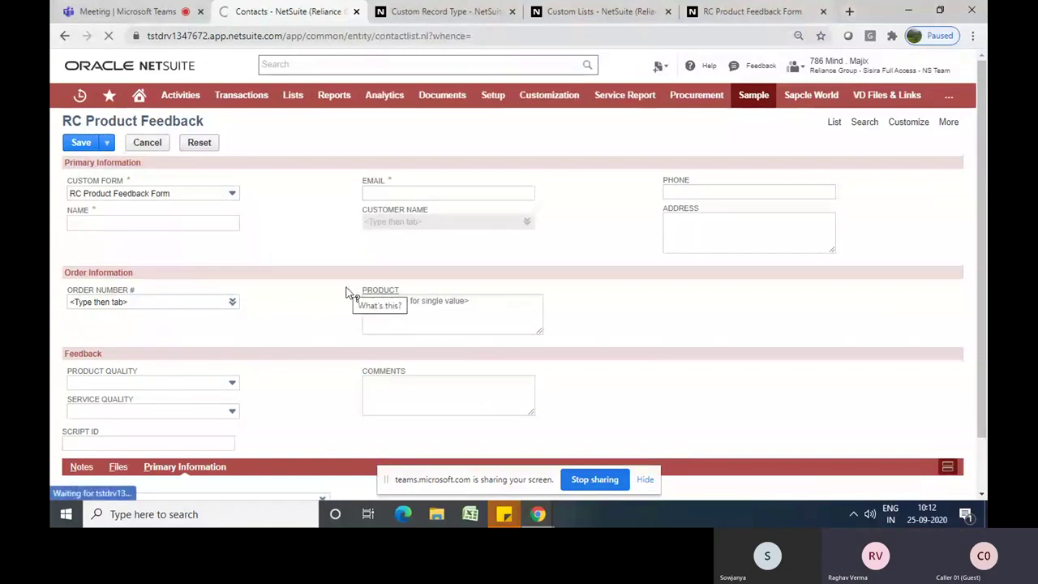
# Start a new field on the RC Product Feedback record type and label it Contact
pyautogui.click(469, 15)
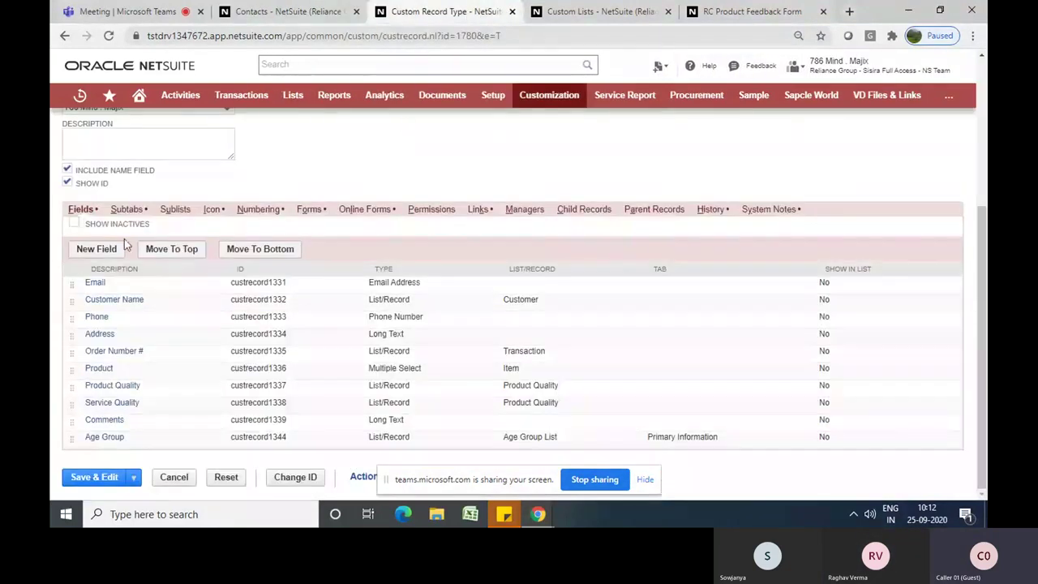
pyautogui.click(80, 253)
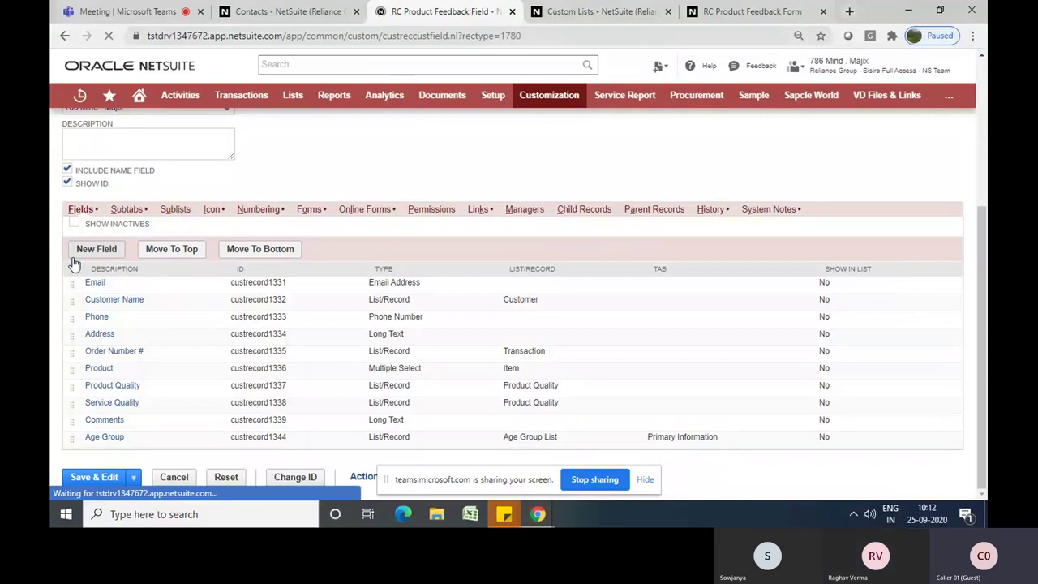
pyautogui.click(190, 177)
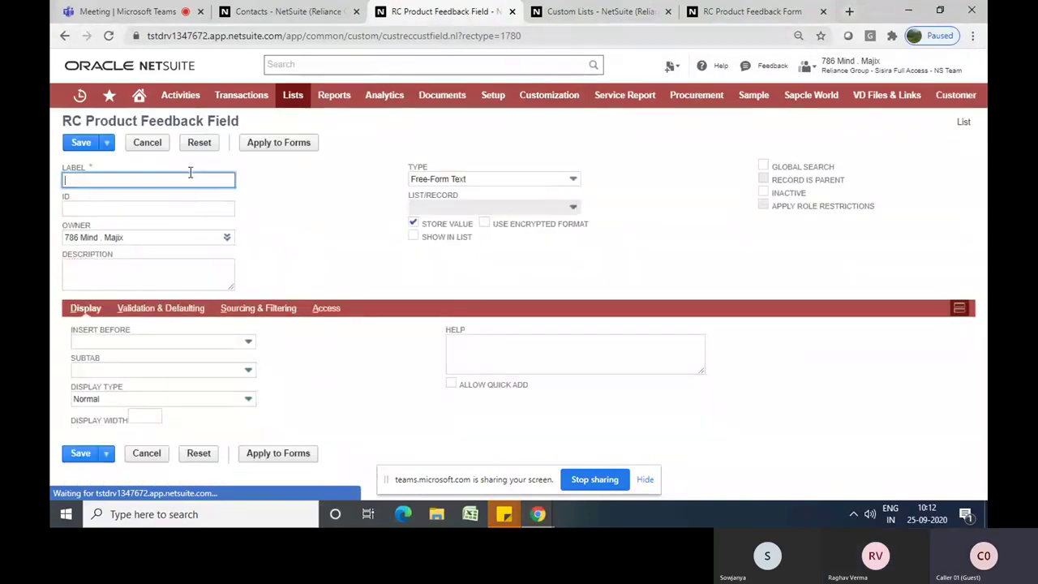
pyautogui.write('Co')
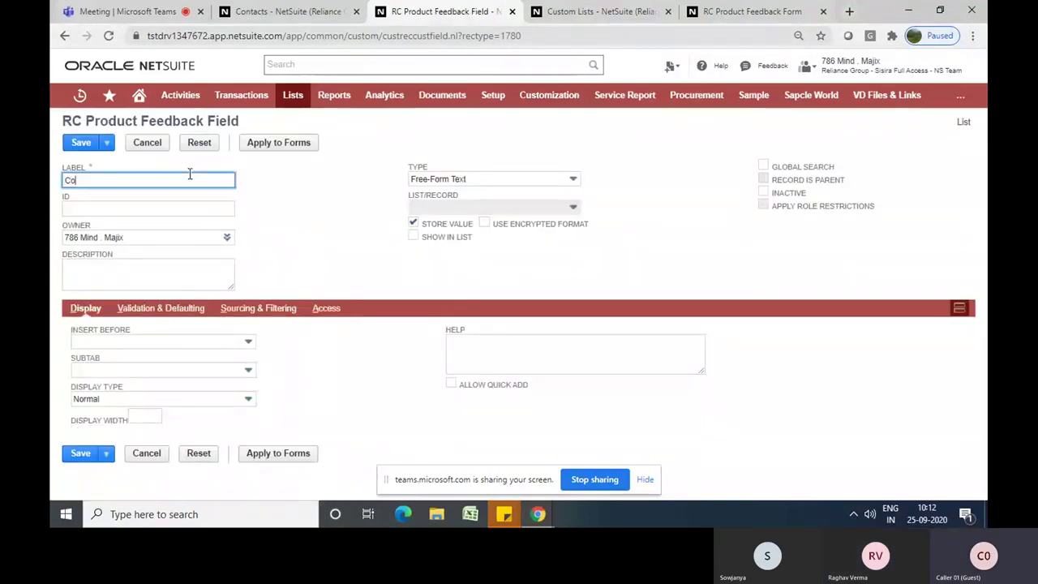
pyautogui.write('ntact')
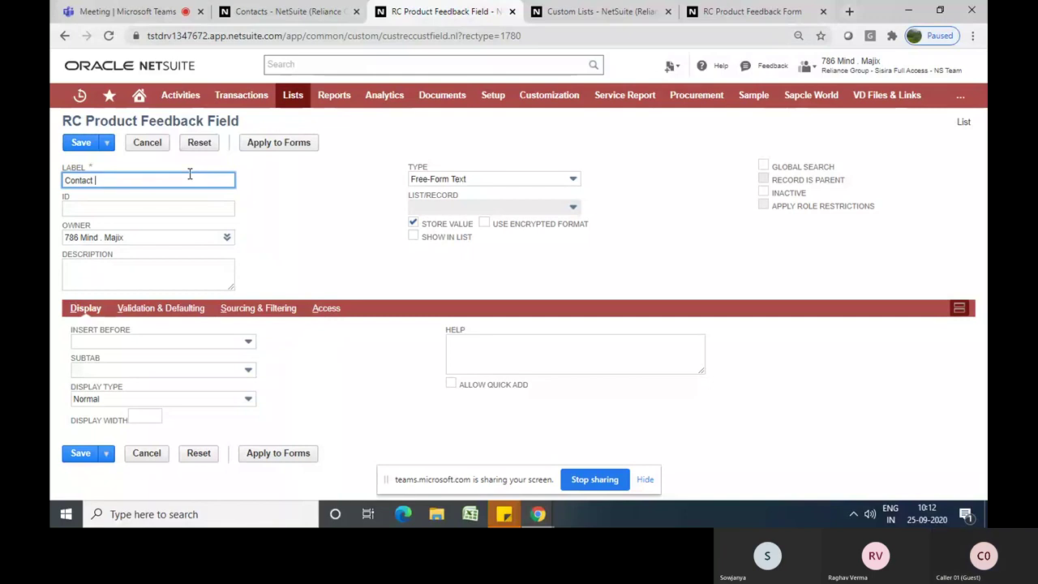
pyautogui.click(339, 249)
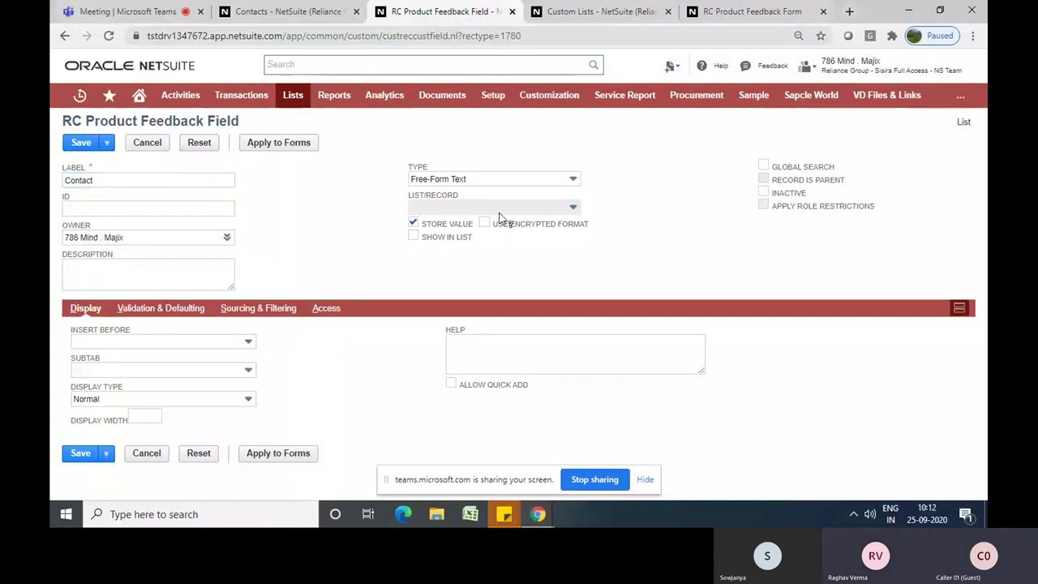
# Set the new field's type to List/Record and its list/record source to Contact
pyautogui.click(517, 181)
pyautogui.write('List/Record')
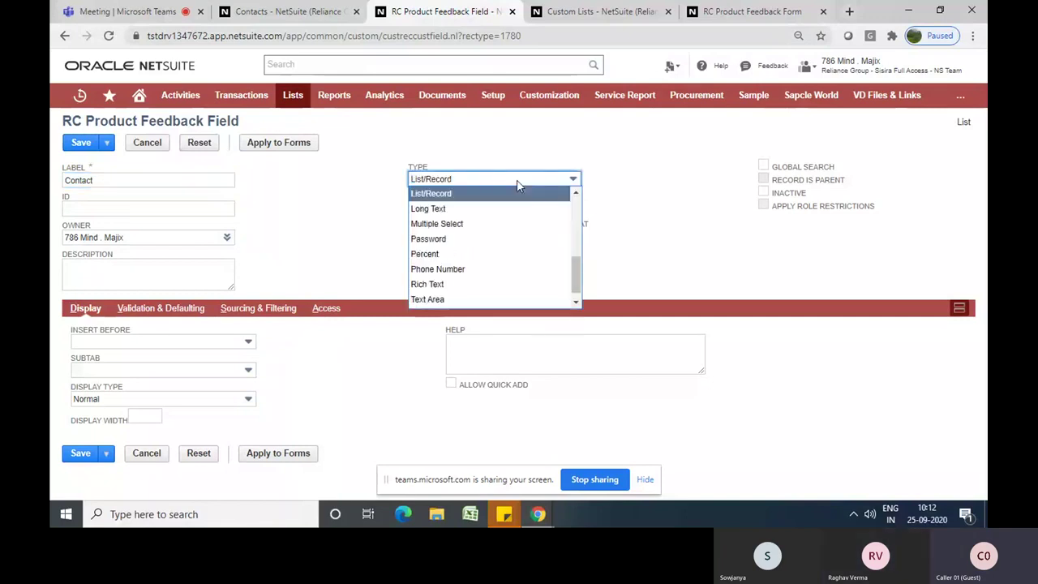
pyautogui.click(517, 180)
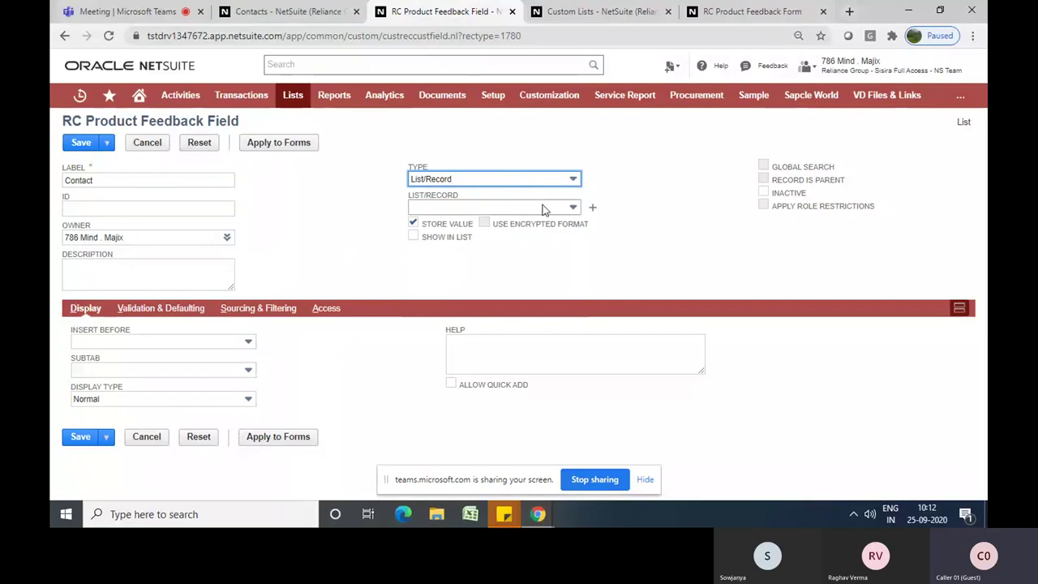
pyautogui.click(543, 209)
pyautogui.write('con')
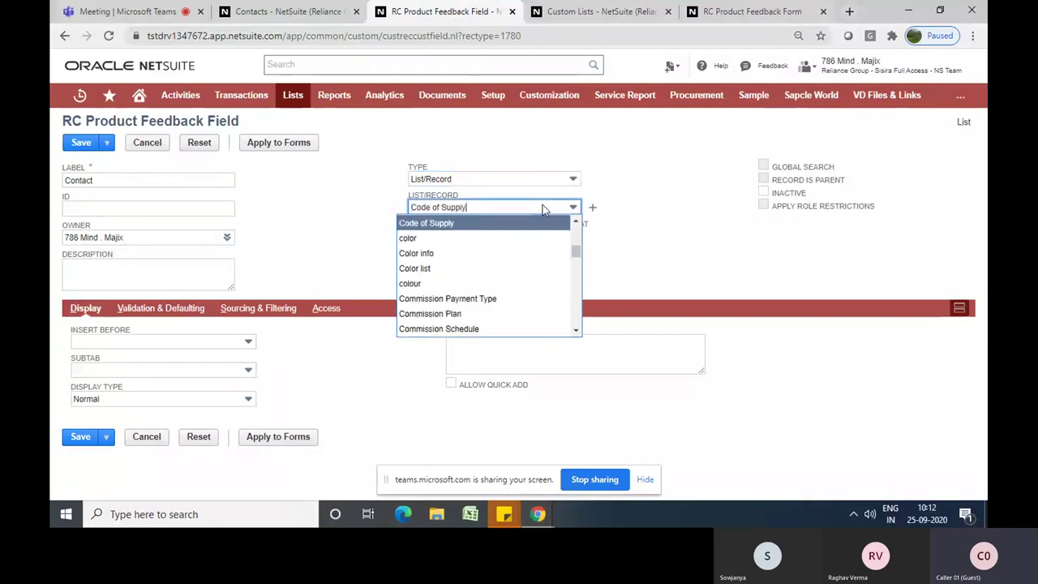
pyautogui.write('tact')
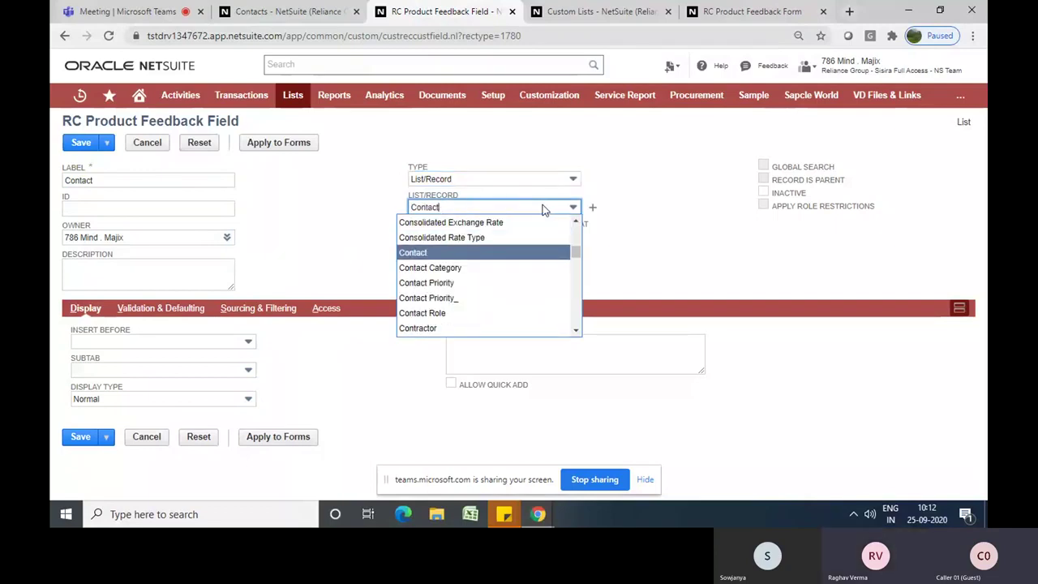
pyautogui.press('Return')
pyautogui.click(621, 253)
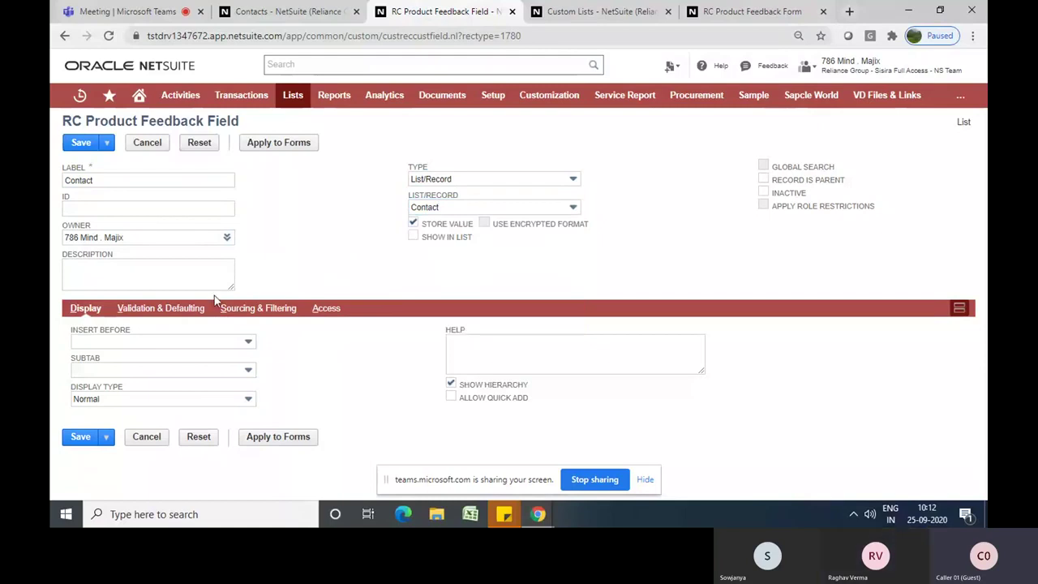
# Examine the Default Selection choices in the new field's Validation & Defaulting settings
pyautogui.click(177, 308)
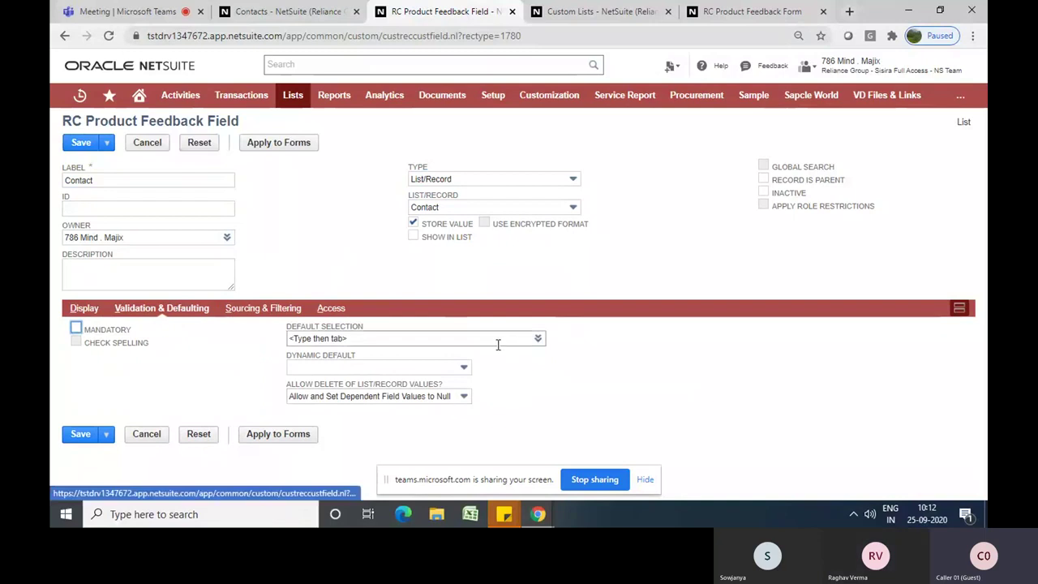
pyautogui.click(536, 341)
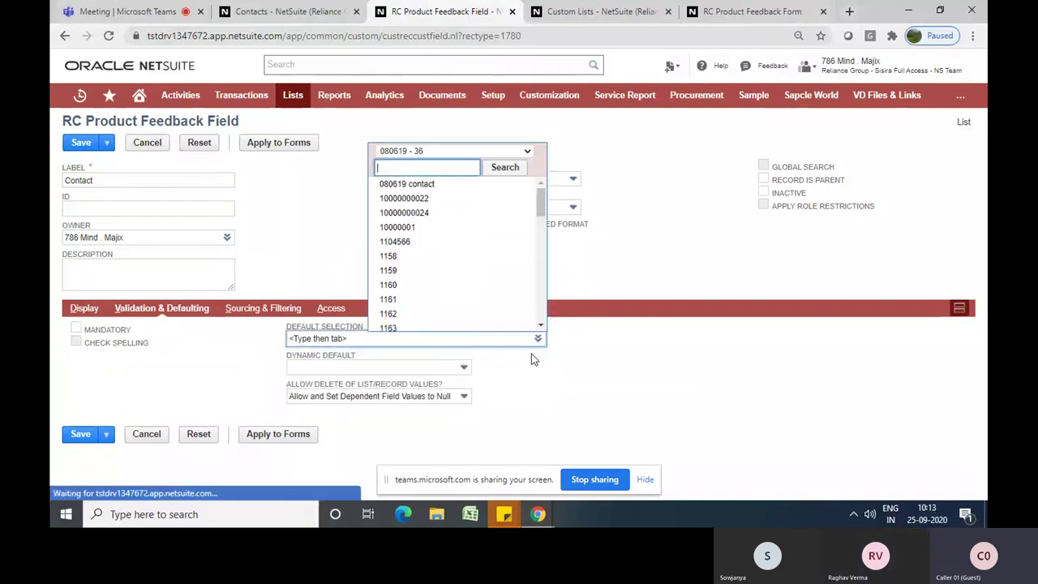
pyautogui.moveTo(541, 199); pyautogui.dragTo(541, 297)
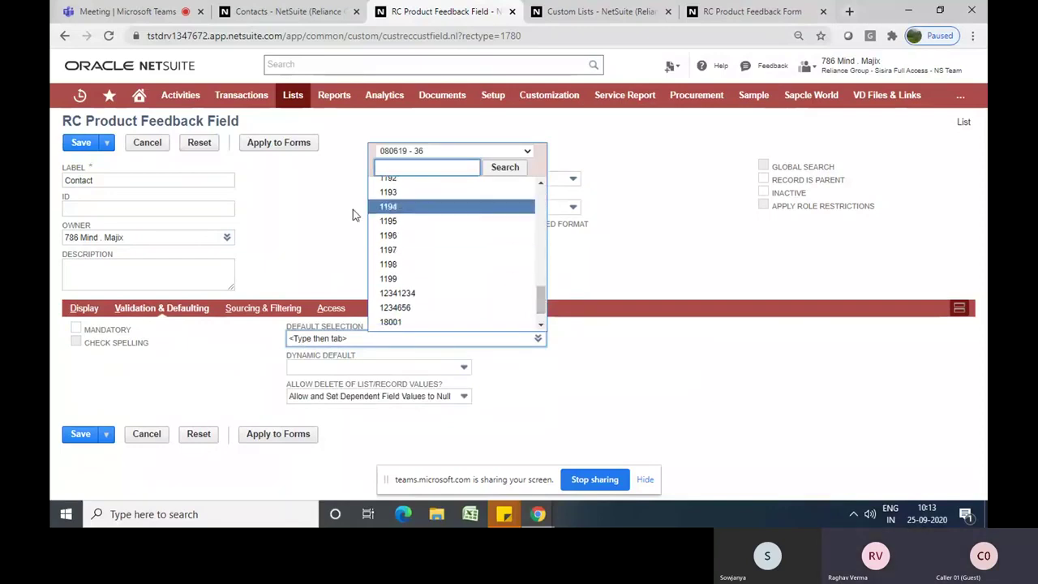
pyautogui.click(330, 210)
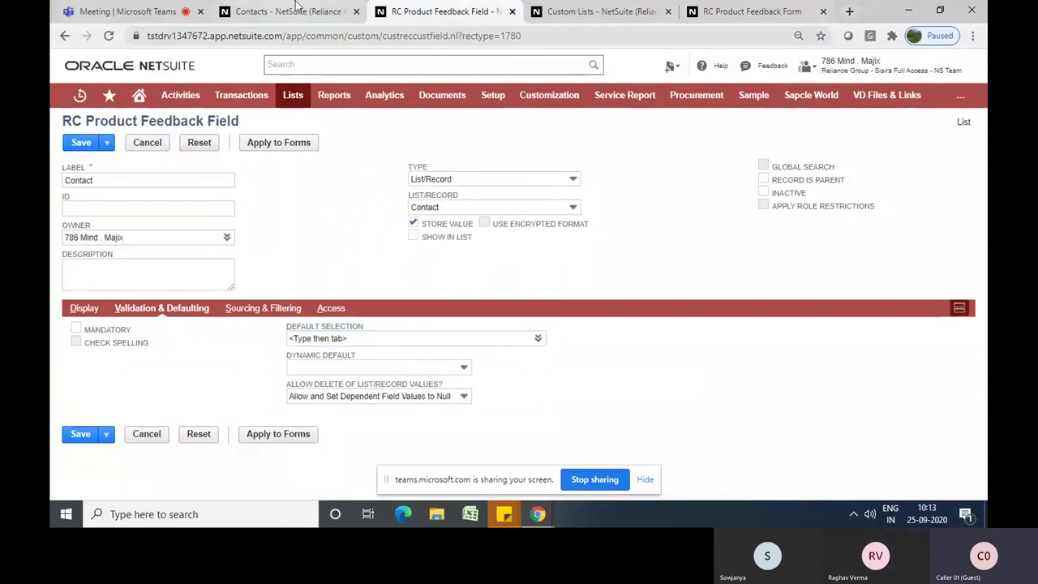
# Search for one of the default-selection contacts by its number in the contacts browser tab, review its record, and return to the new field's page
pyautogui.click(297, 10)
pyautogui.click(351, 68)
pyautogui.write('1194')
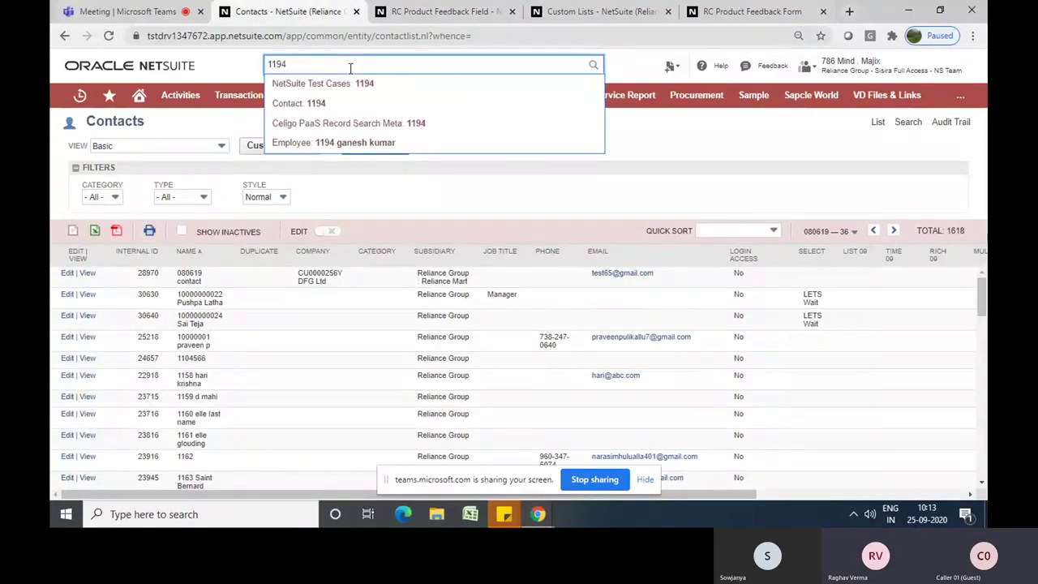
pyautogui.click(316, 107)
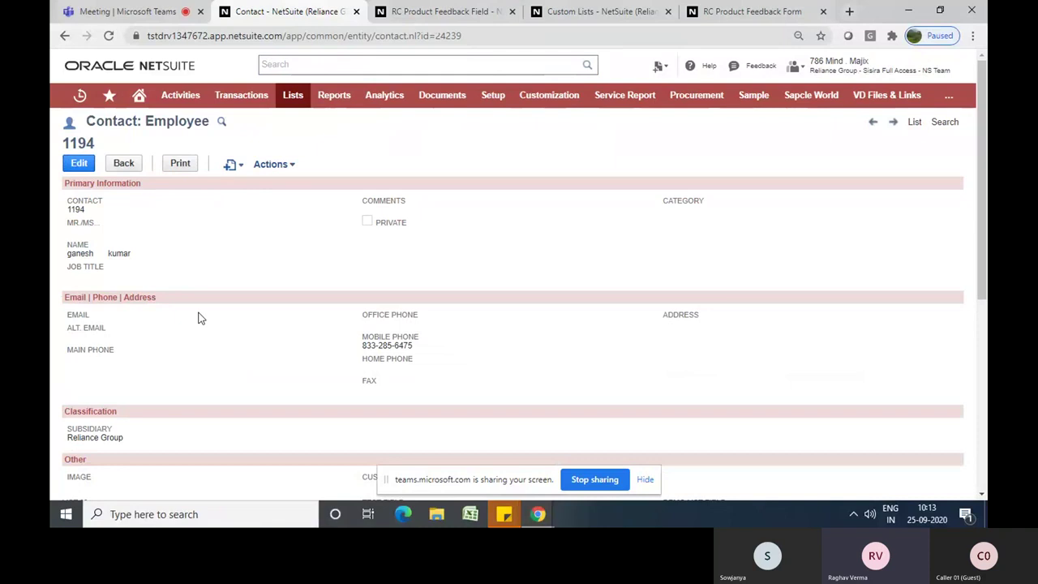
pyautogui.scroll(-2, 197, 317)
pyautogui.scroll(-1, 197, 318)
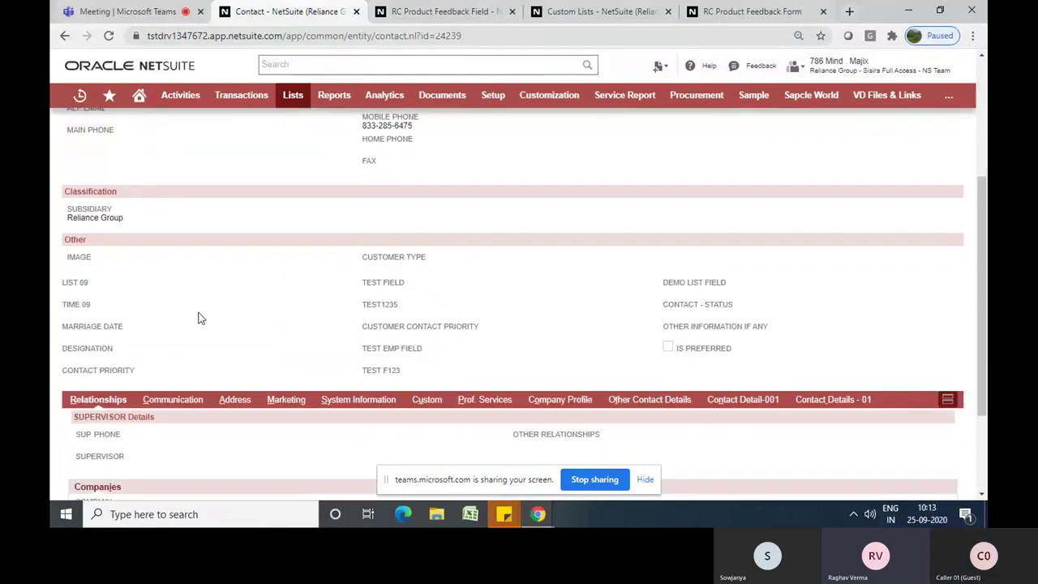
pyautogui.scroll(3, 197, 317)
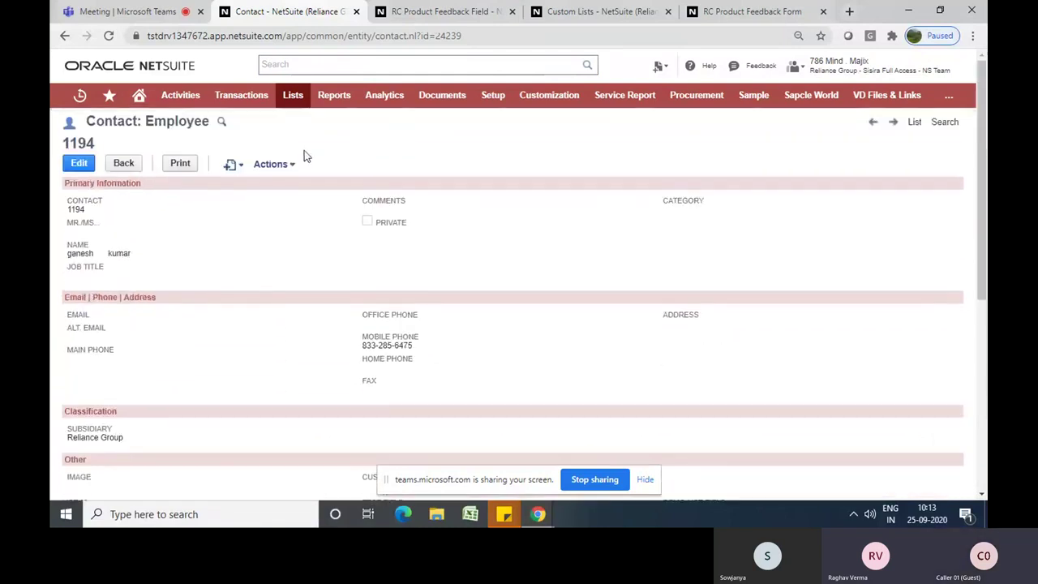
pyautogui.click(451, 13)
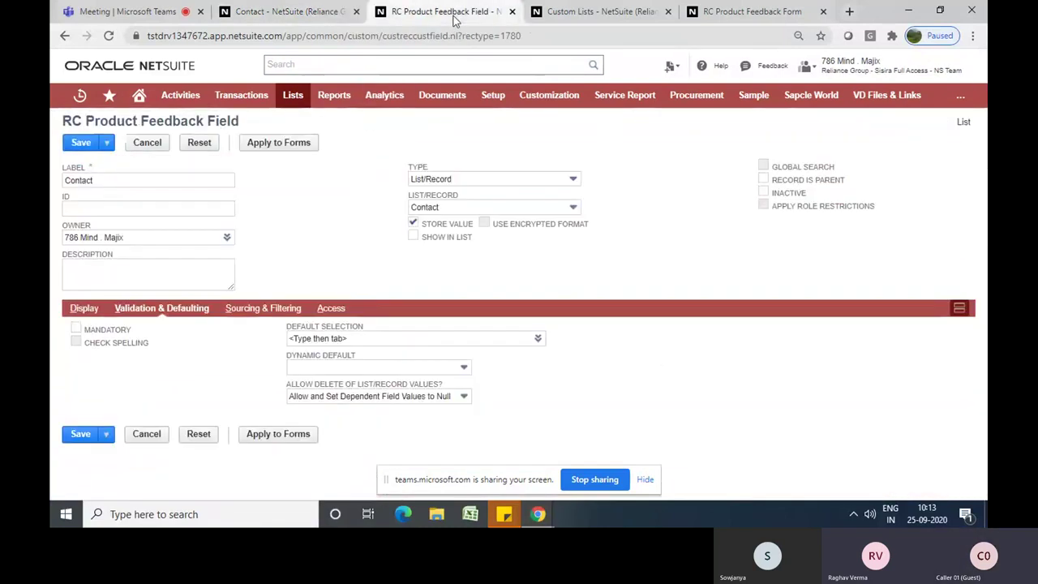
# Cancel the unsaved Contact field and open the existing Customer Name field's Sourcing & Filtering settings
pyautogui.click(131, 149)
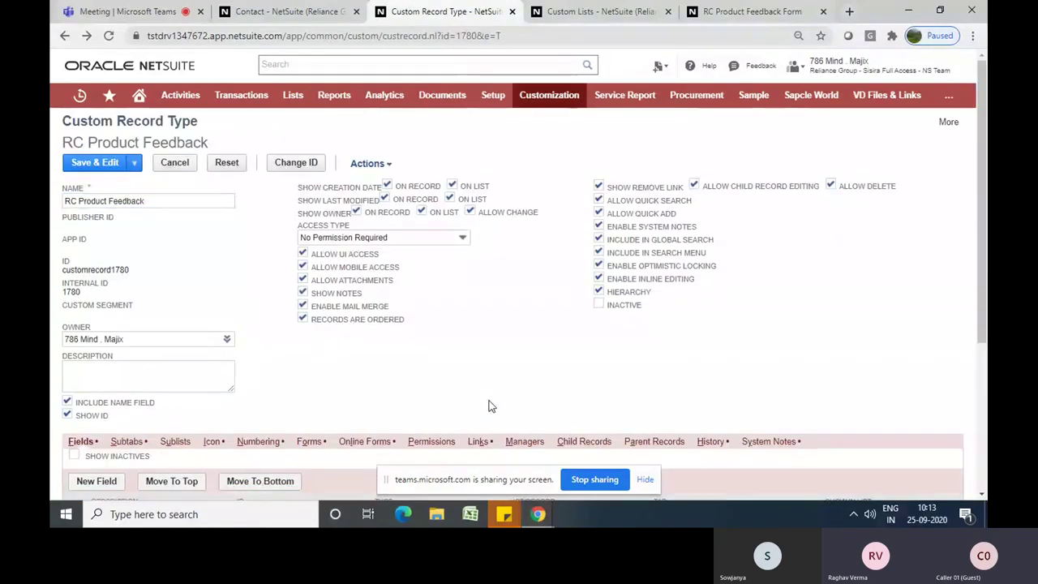
pyautogui.scroll(-3, 489, 406)
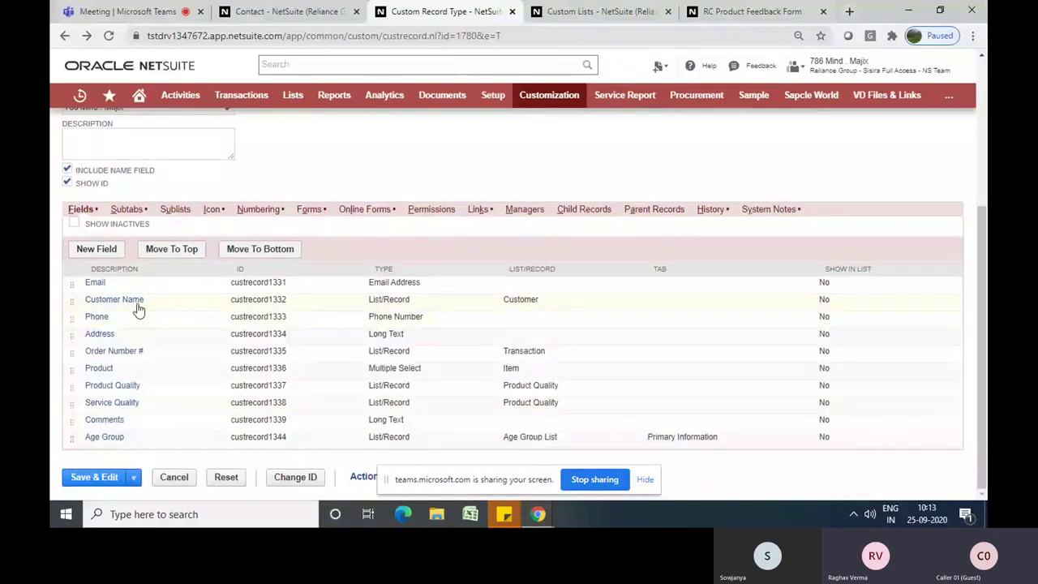
pyautogui.click(120, 299)
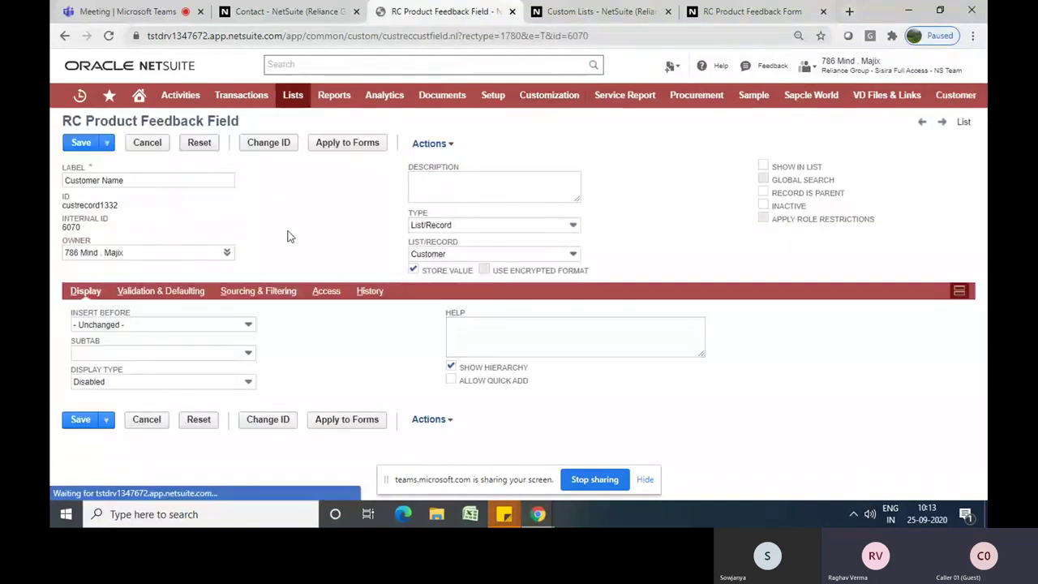
pyautogui.click(174, 292)
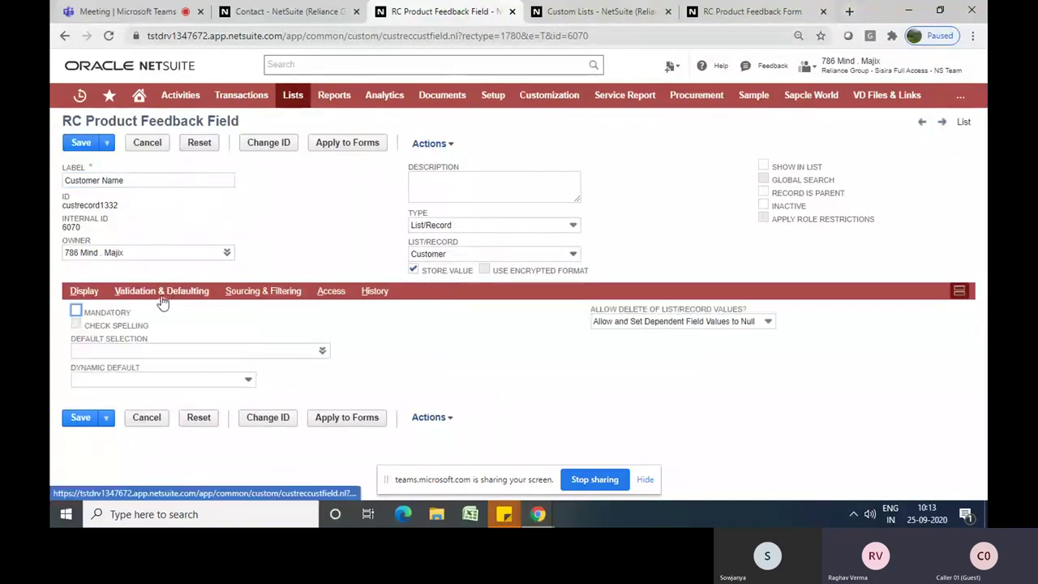
pyautogui.click(232, 292)
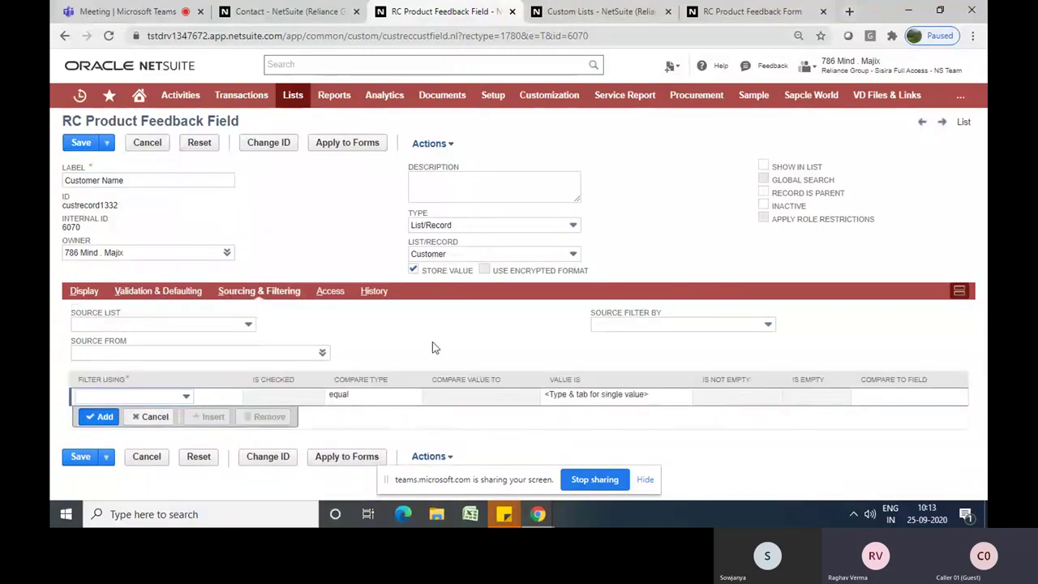
# Examine the Source List choices available for the Customer Name field, leaving the selection blank
pyautogui.click(195, 333)
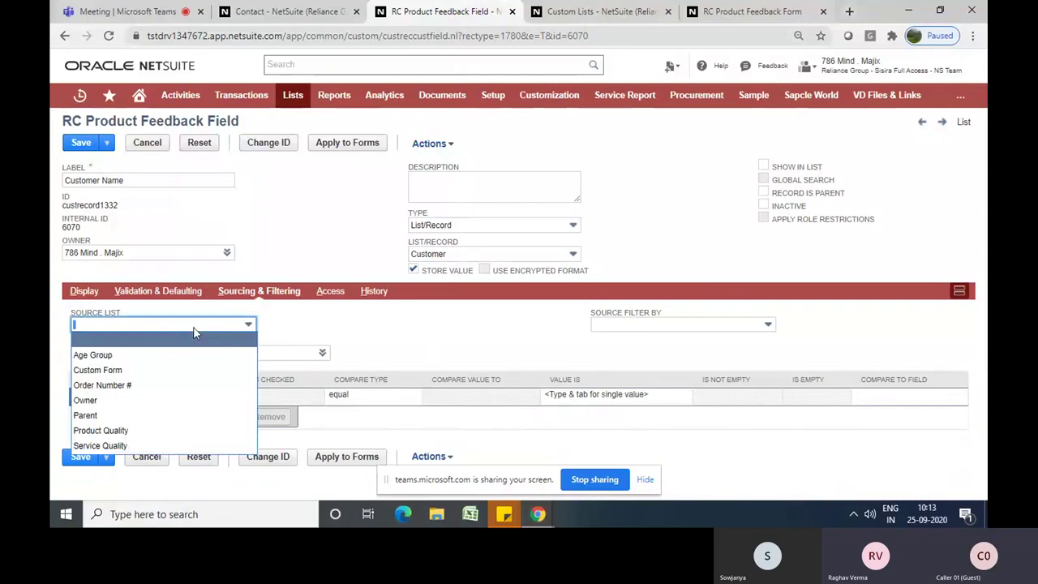
pyautogui.press('Down')
pyautogui.press('Down')
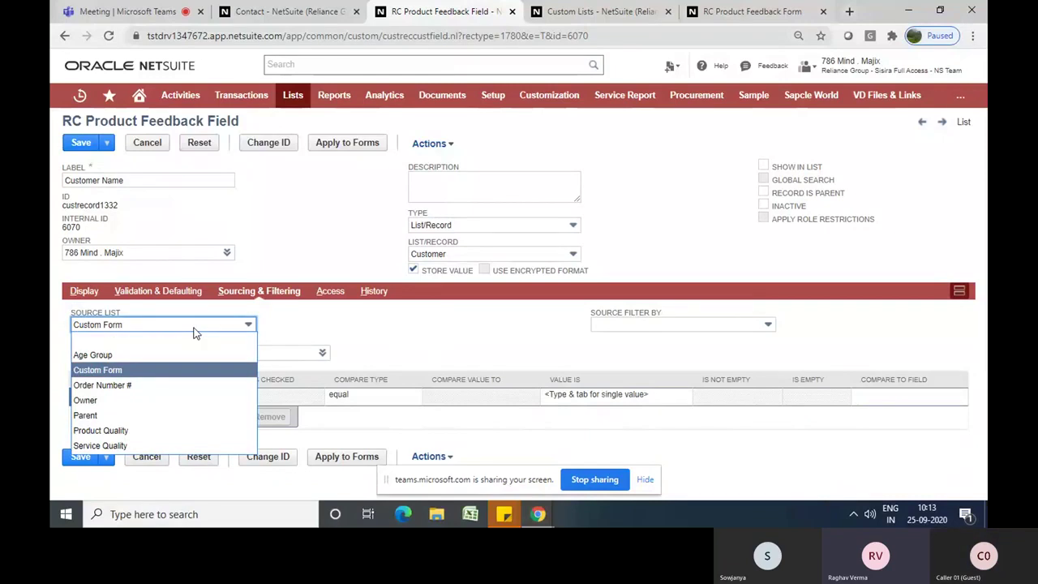
pyautogui.press('Down')
pyautogui.press('Down')
pyautogui.press('Down')
pyautogui.press('Down')
pyautogui.press('Down')
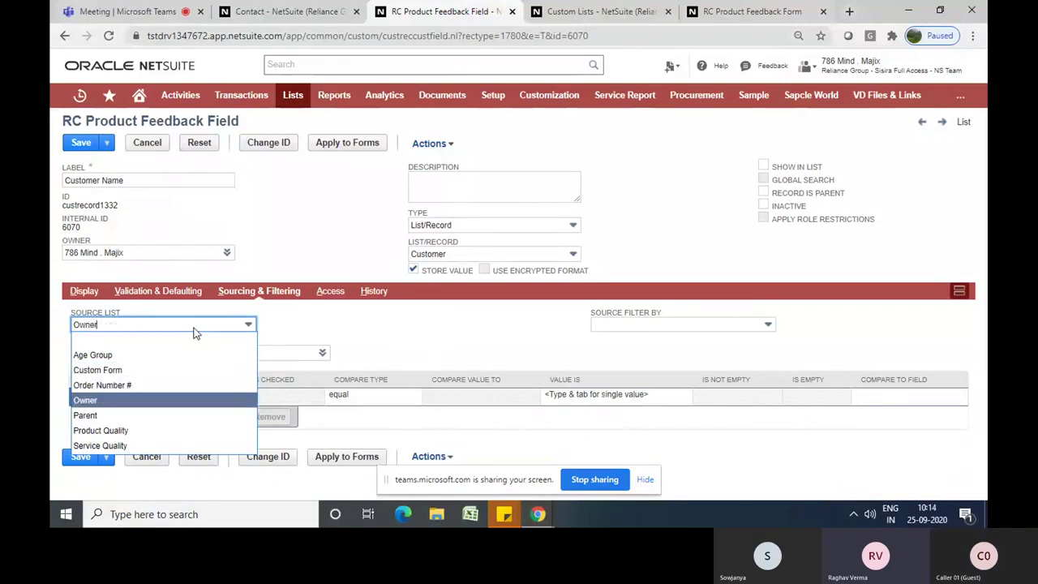
pyautogui.press('Up')
pyautogui.press('Up')
pyautogui.press('Up')
pyautogui.press('Up')
pyautogui.press('Up')
pyautogui.press('Up')
pyautogui.press('Up')
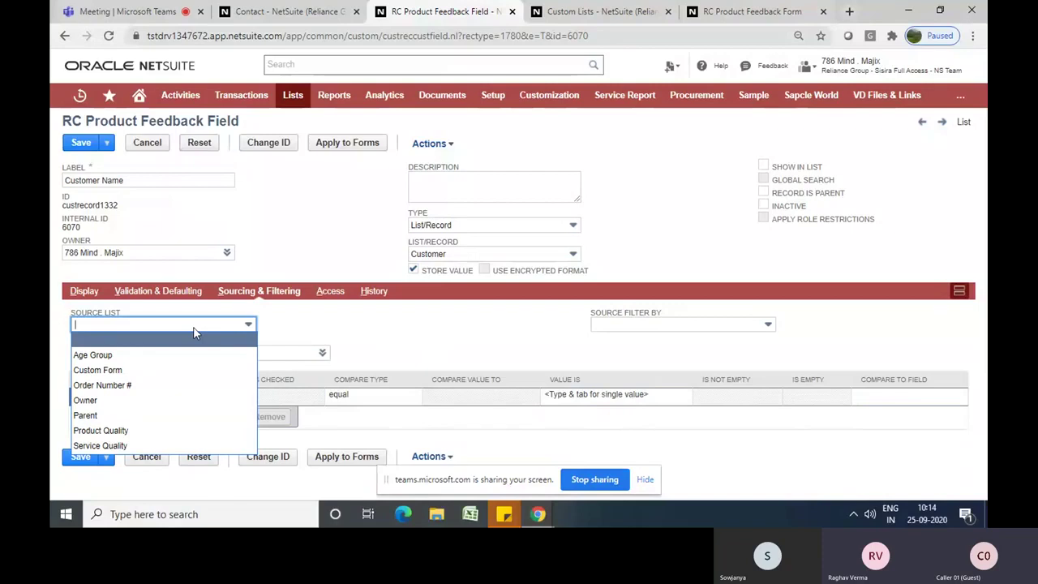
pyautogui.click(290, 326)
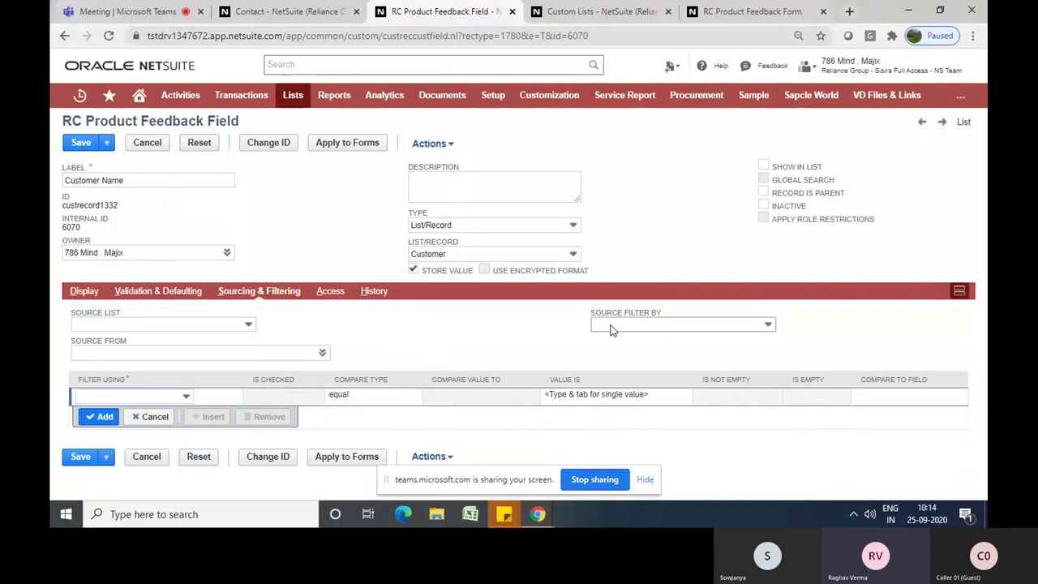
# Look for "customer" among the Source From choices of the Customer Name field, then clear the entry
pyautogui.click(274, 352)
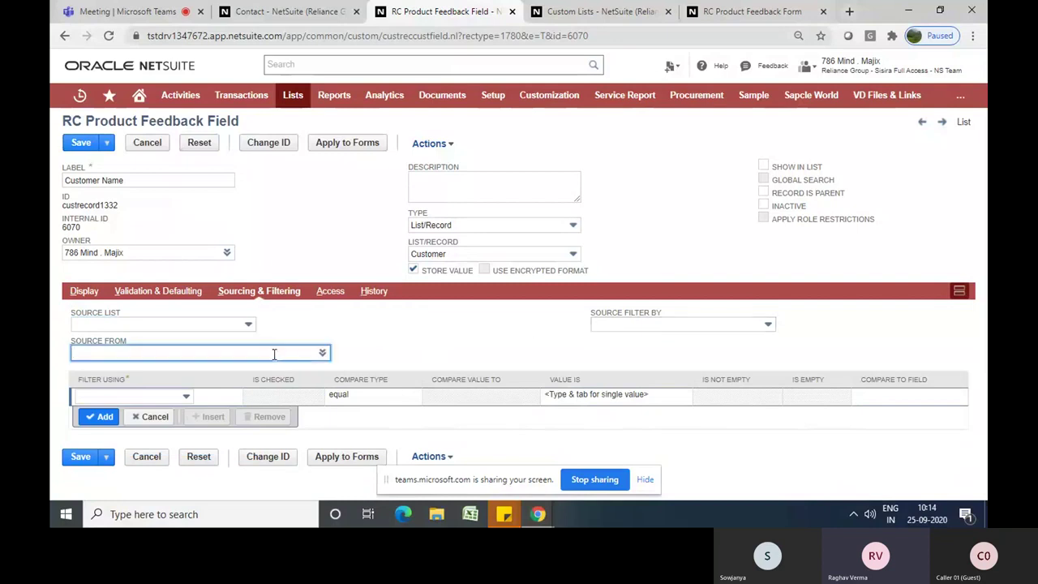
pyautogui.write('customer')
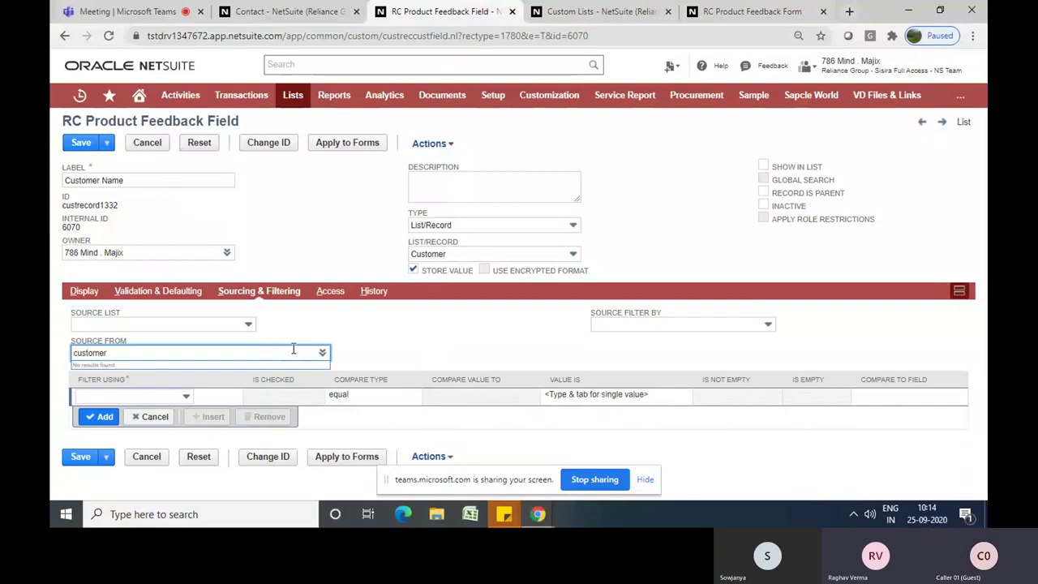
pyautogui.press('BackSpace')
pyautogui.press('BackSpace')
pyautogui.press('BackSpace')
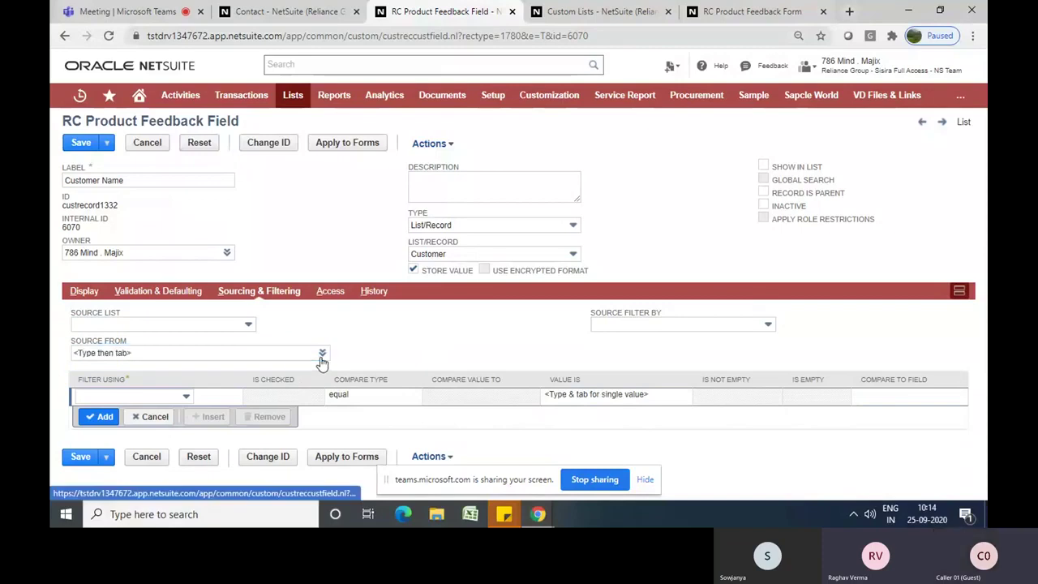
pyautogui.click(321, 355)
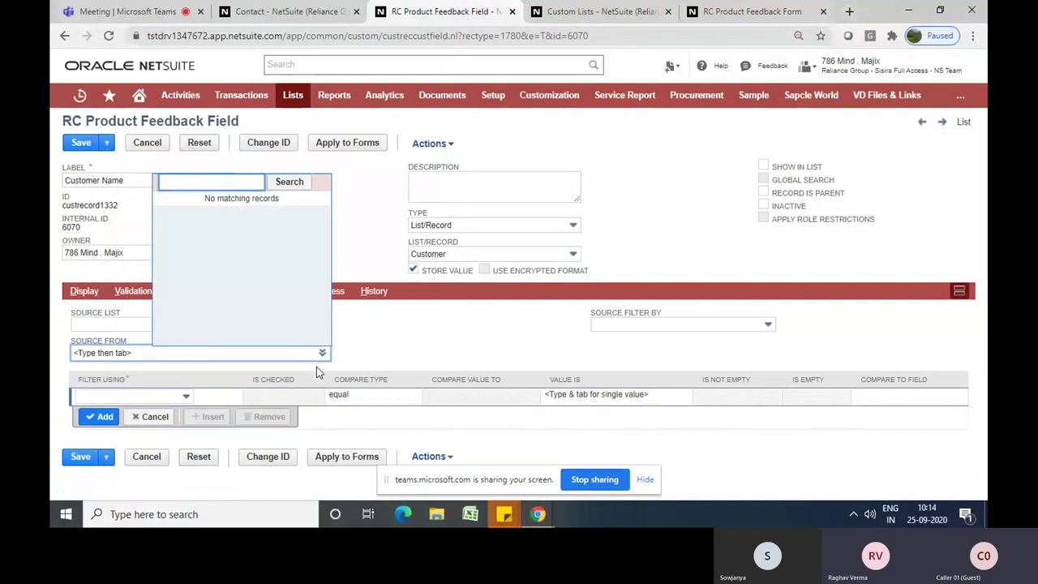
pyautogui.click(372, 347)
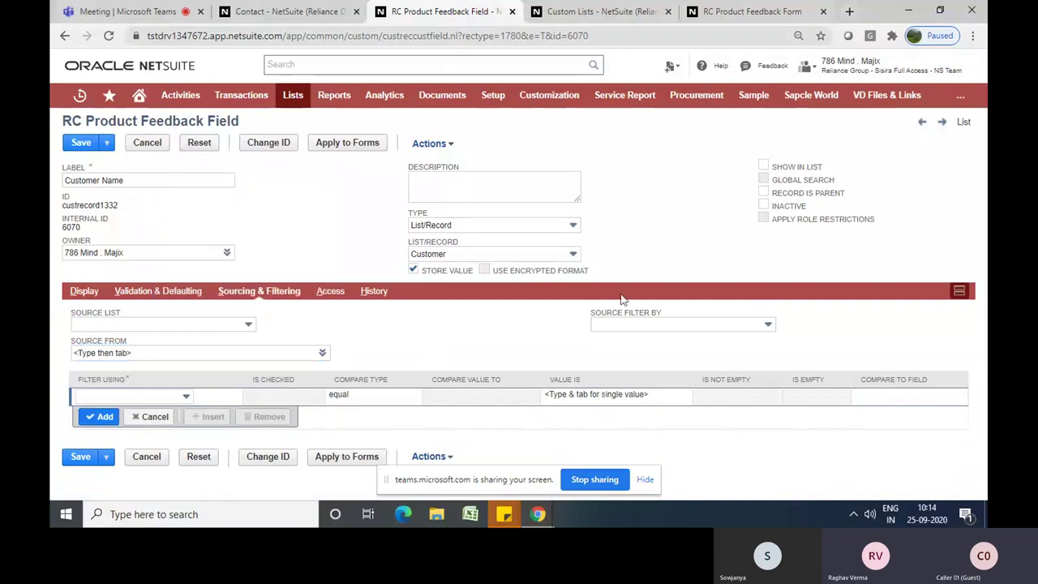
# Look through the customer-related Source Filter By choices, starting from "cust", and return the selection to blank
pyautogui.click(686, 327)
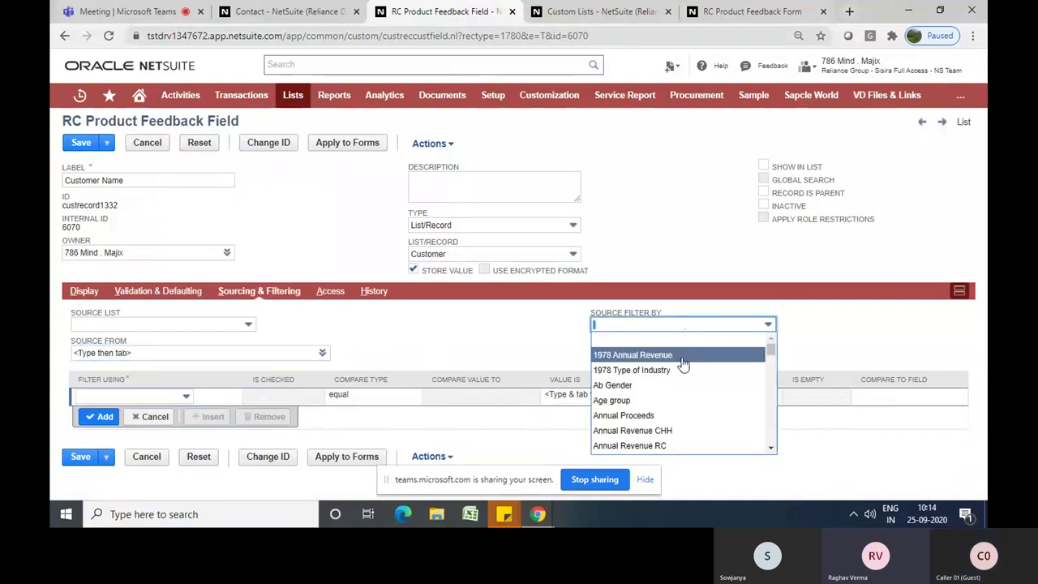
pyautogui.write('cust')
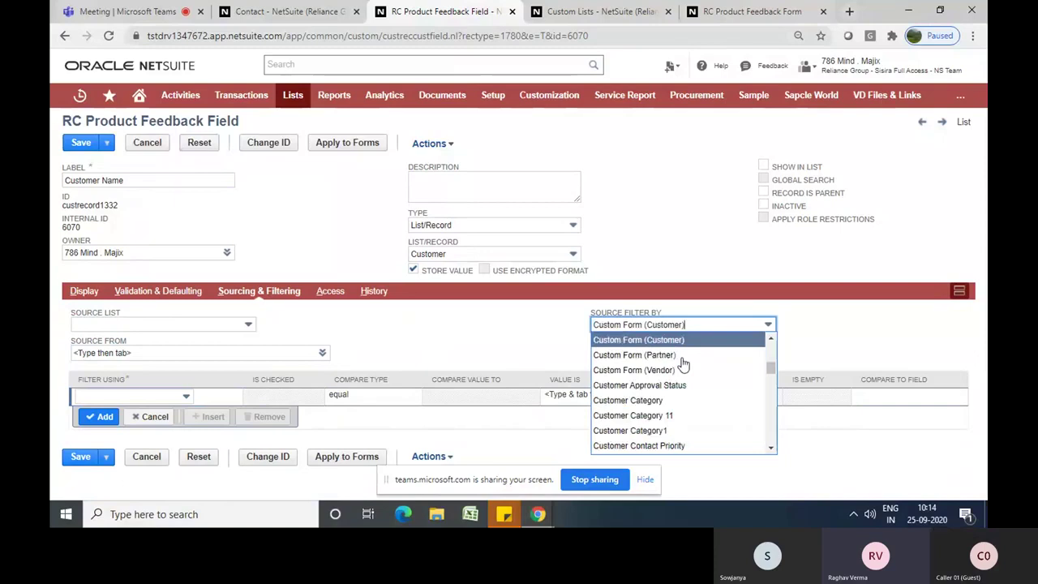
pyautogui.press('Down')
pyautogui.press('Down')
pyautogui.press('Down')
pyautogui.press('Down')
pyautogui.press('Down')
pyautogui.press('Down')
pyautogui.press('Down')
pyautogui.press('Down')
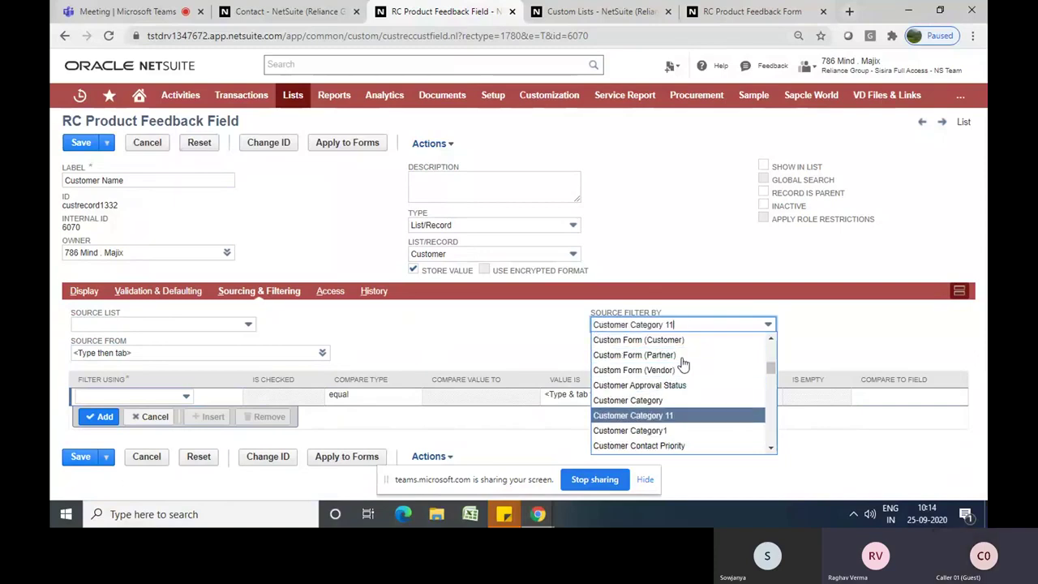
pyautogui.press('Down')
pyautogui.press('Down')
pyautogui.press('Down')
pyautogui.press('Down')
pyautogui.press('Down')
pyautogui.press('Down')
pyautogui.press('Down')
pyautogui.press('Down')
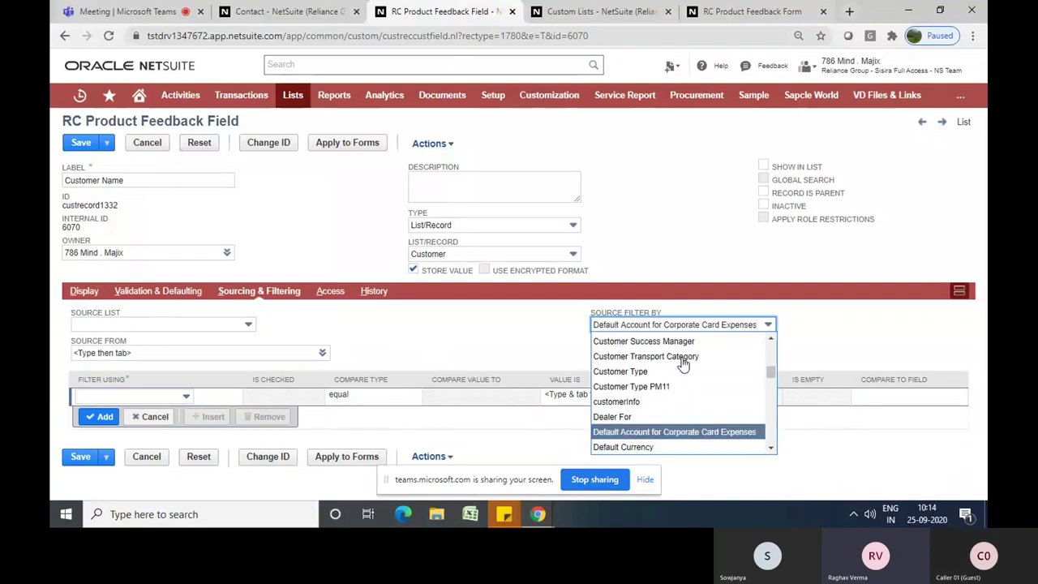
pyautogui.press('Up')
pyautogui.press('Up')
pyautogui.press('Up')
pyautogui.press('Up')
pyautogui.press('Up')
pyautogui.press('Up')
pyautogui.press('Up')
pyautogui.press('Up')
pyautogui.press('Up')
pyautogui.press('Up')
pyautogui.press('Up')
pyautogui.press('Up')
pyautogui.press('Up')
pyautogui.press('Up')
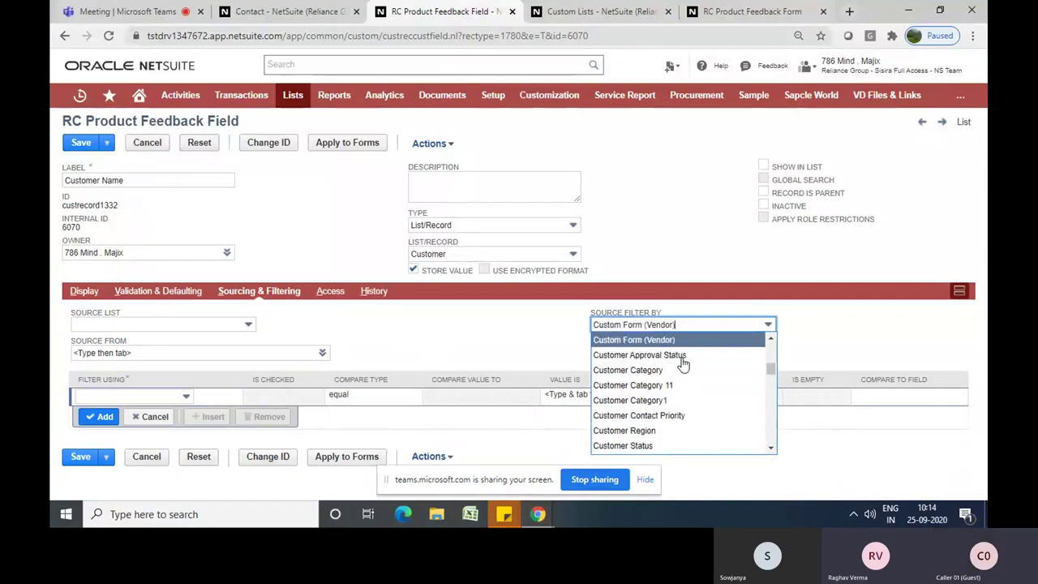
pyautogui.press('Up')
pyautogui.press('Up')
pyautogui.press('Up')
pyautogui.press('Up')
pyautogui.press('Up')
pyautogui.press('Up')
pyautogui.press('Up')
pyautogui.press('Up')
pyautogui.press('Up')
pyautogui.press('Up')
pyautogui.press('Up')
pyautogui.press('Up')
pyautogui.press('Up')
pyautogui.press('Up')
pyautogui.press('Up')
pyautogui.press('Up')
pyautogui.press('Up')
pyautogui.press('Up')
pyautogui.press('Up')
pyautogui.press('Up')
pyautogui.press('Up')
pyautogui.press('Up')
pyautogui.press('Up')
pyautogui.press('Up')
pyautogui.press('Up')
pyautogui.press('Up')
pyautogui.press('Up')
pyautogui.press('Up')
pyautogui.press('Up')
pyautogui.press('Up')
pyautogui.press('Up')
pyautogui.press('Up')
pyautogui.press('Up')
pyautogui.press('Up')
pyautogui.press('Up')
pyautogui.press('Up')
pyautogui.press('Up')
pyautogui.press('Up')
pyautogui.press('Up')
pyautogui.press('Up')
pyautogui.hotkey('alt', 'f')
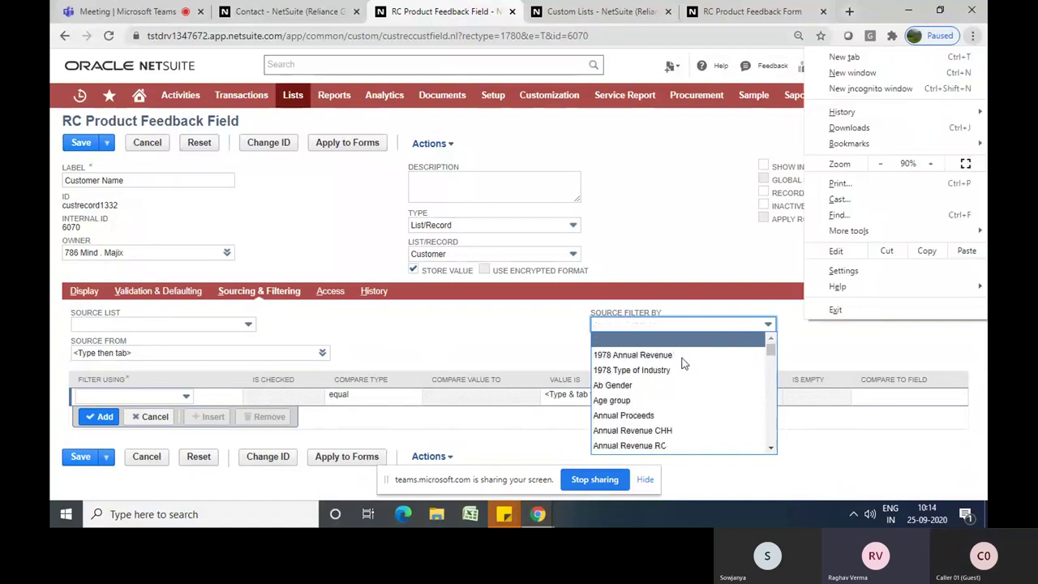
pyautogui.press('Escape')
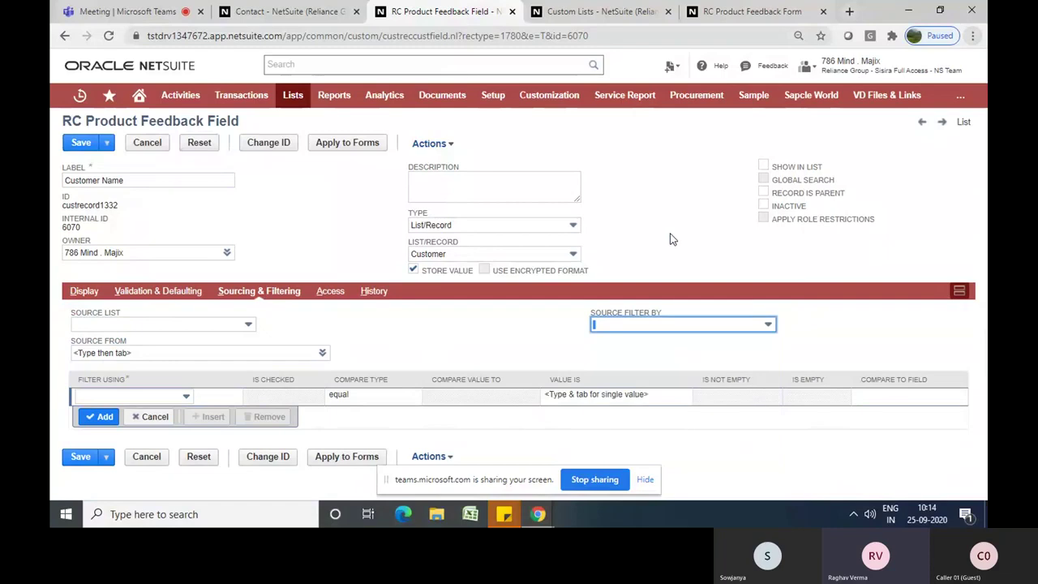
# Search the page for "customer" to examine the matching Source Filter By choices, then close the list without selecting one
pyautogui.hotkey('ctrl', 'f')
pyautogui.click(656, 325)
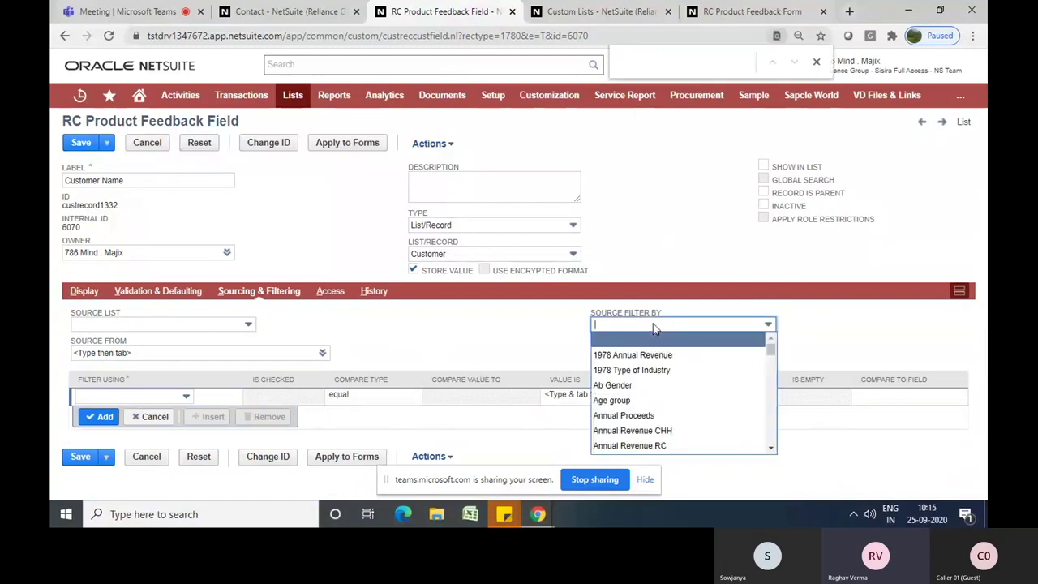
pyautogui.write('cust')
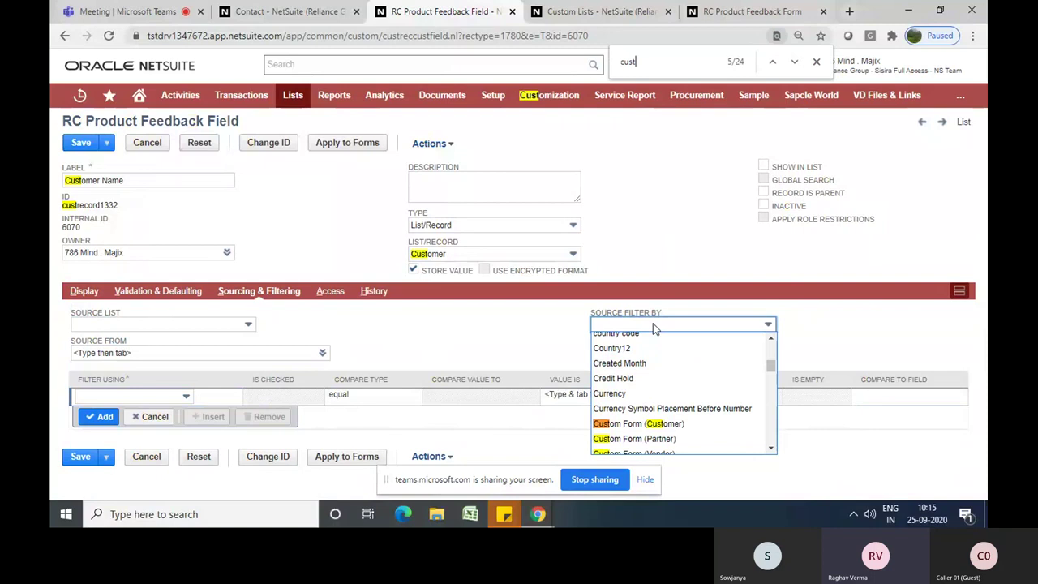
pyautogui.write('omer')
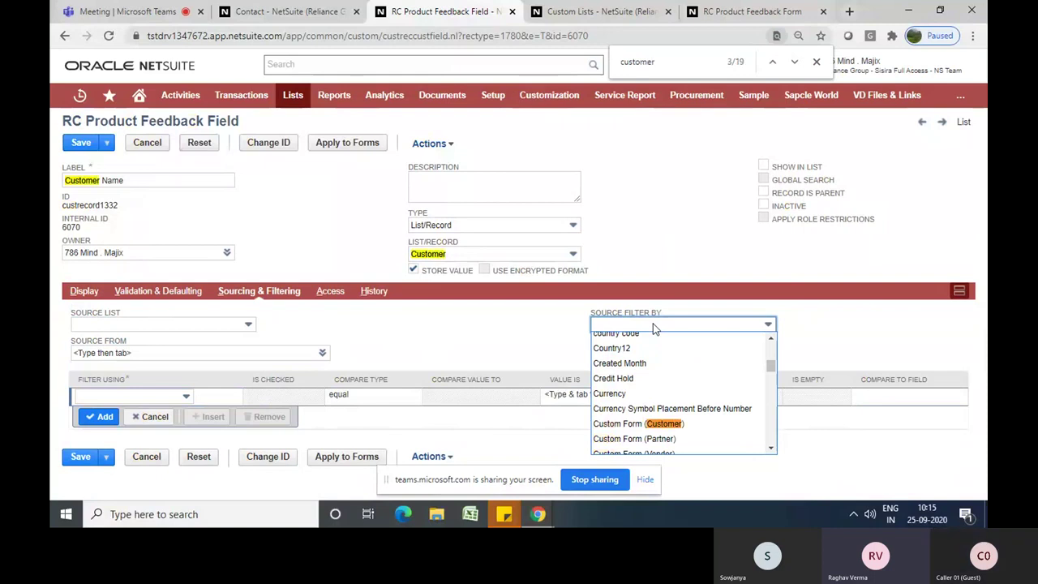
pyautogui.press('Return')
pyautogui.press('Return')
pyautogui.press('Return')
pyautogui.press('Return')
pyautogui.press('Return')
pyautogui.press('Return')
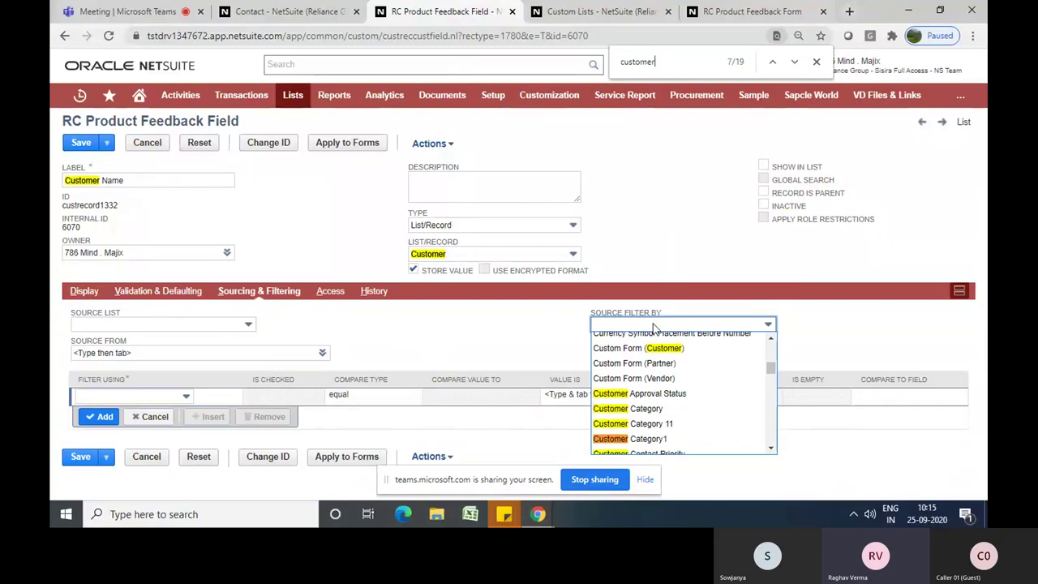
pyautogui.press('Return')
pyautogui.press('Return')
pyautogui.press('Return')
pyautogui.press('Return')
pyautogui.press('Return')
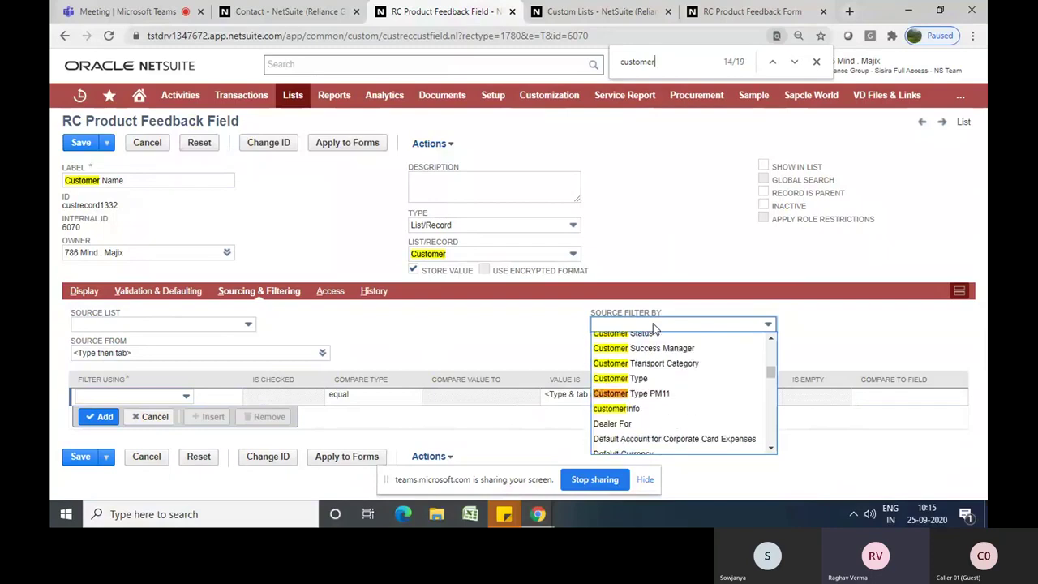
pyautogui.press('Return')
pyautogui.press('Return')
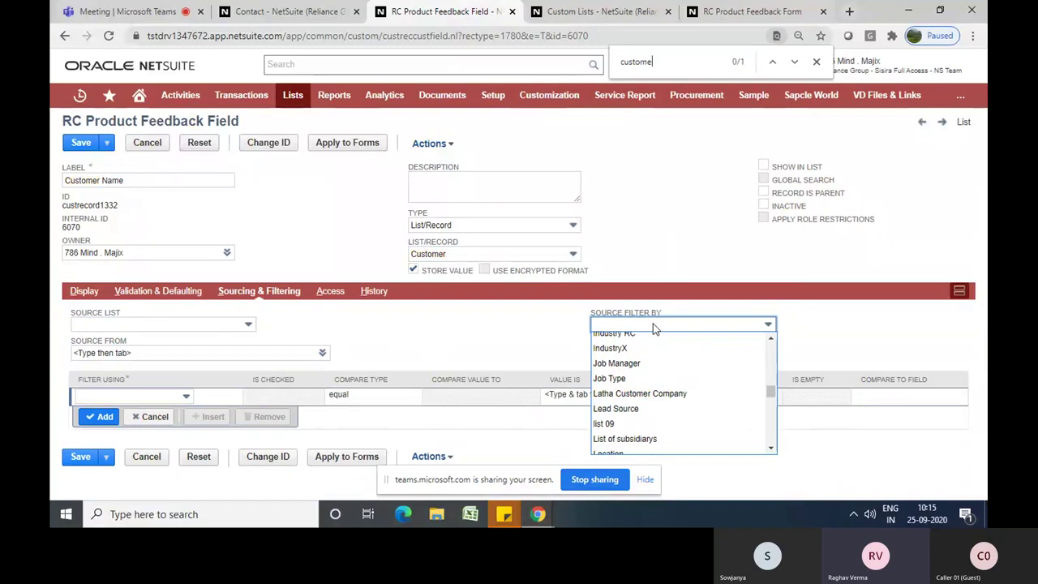
pyautogui.press('Escape')
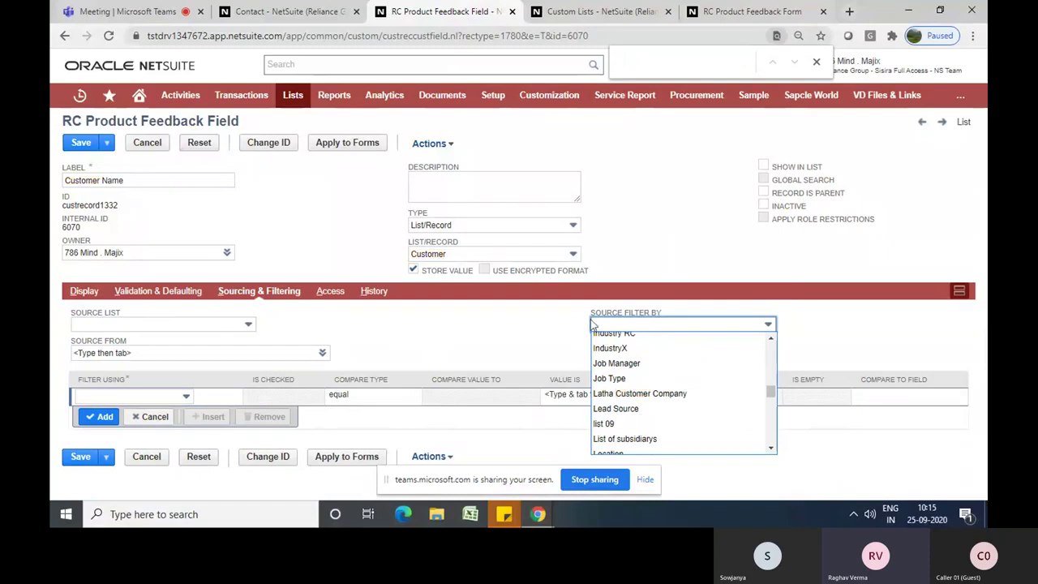
pyautogui.click(514, 319)
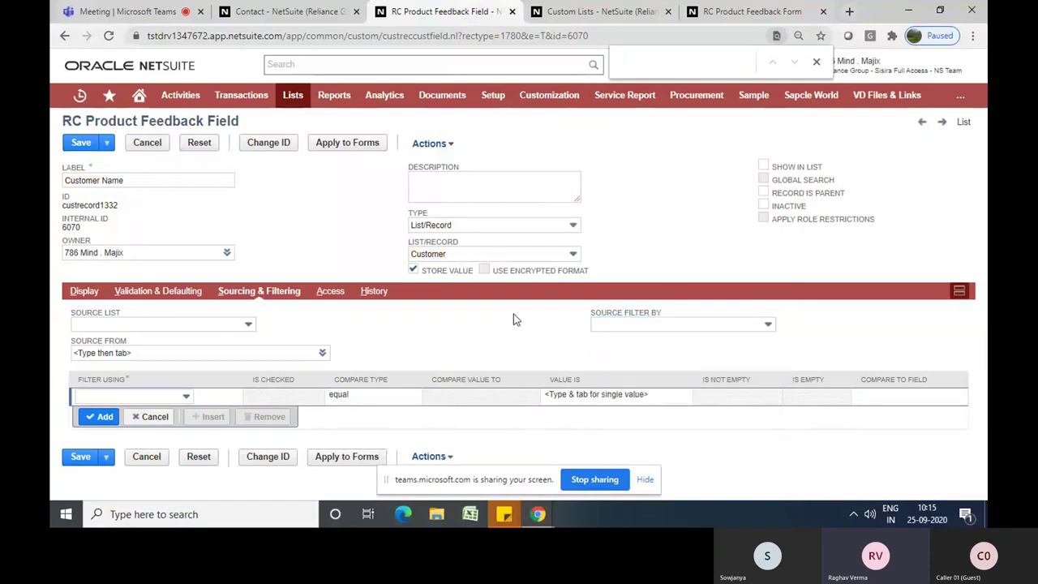
# Set the Customer Name field's Source List to Service Quality and check the Filter Using choices without picking one
pyautogui.click(240, 324)
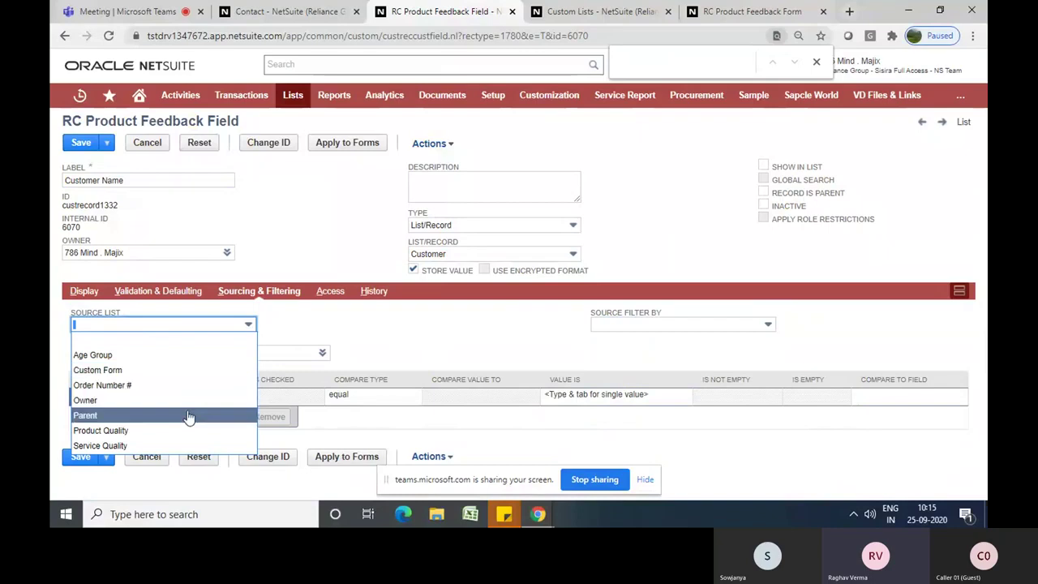
pyautogui.press('s')
pyautogui.press('BackSpace')
pyautogui.press('BackSpace')
pyautogui.press('BackSpace')
pyautogui.press('BackSpace')
pyautogui.press('BackSpace')
pyautogui.press('BackSpace')
pyautogui.press('BackSpace')
pyautogui.press('BackSpace')
pyautogui.press('BackSpace')
pyautogui.press('BackSpace')
pyautogui.press('BackSpace')
pyautogui.press('BackSpace')
pyautogui.press('BackSpace')
pyautogui.press('BackSpace')
pyautogui.press('BackSpace')
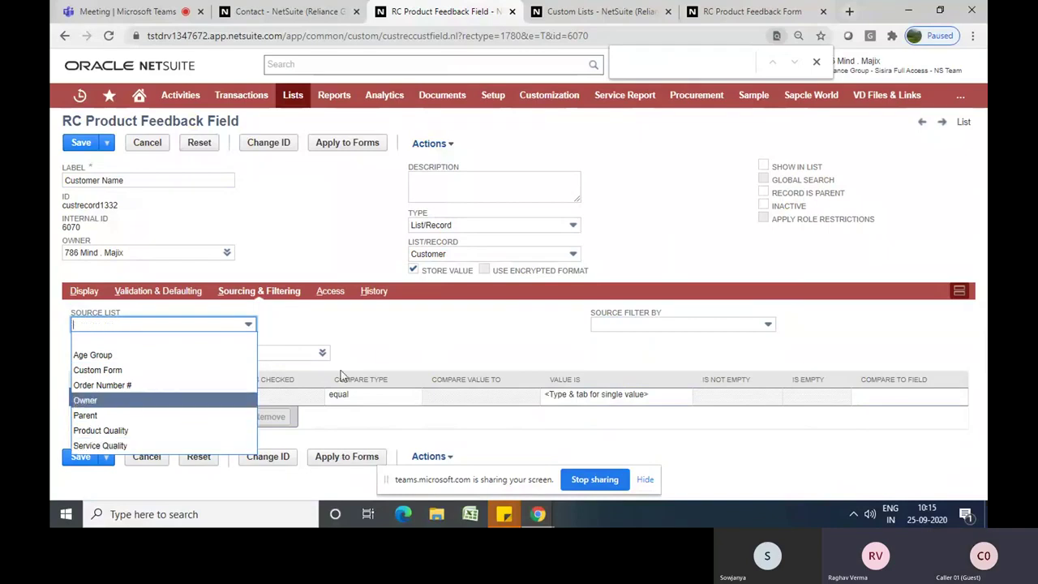
pyautogui.click(384, 344)
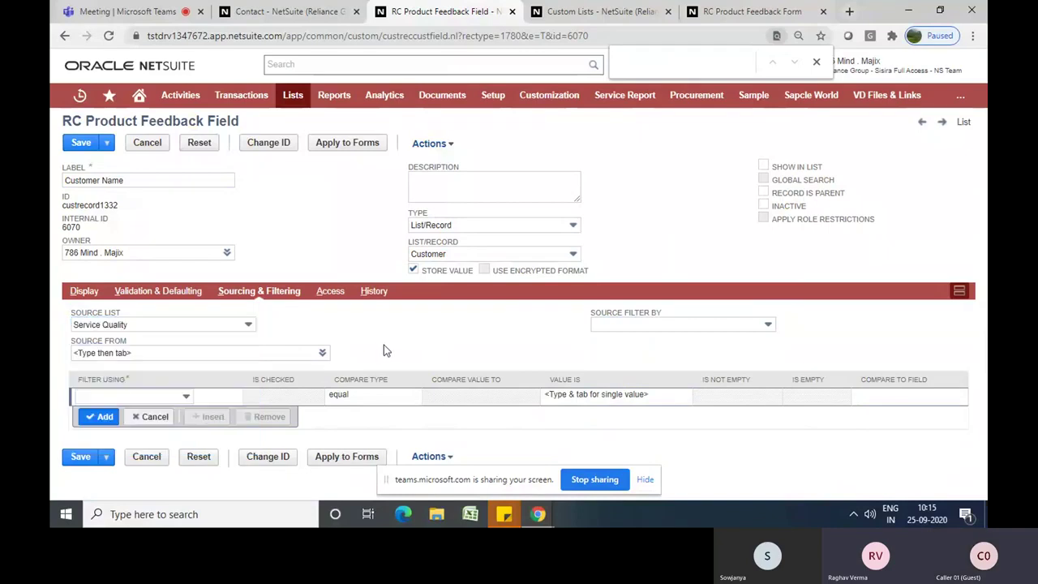
pyautogui.click(157, 400)
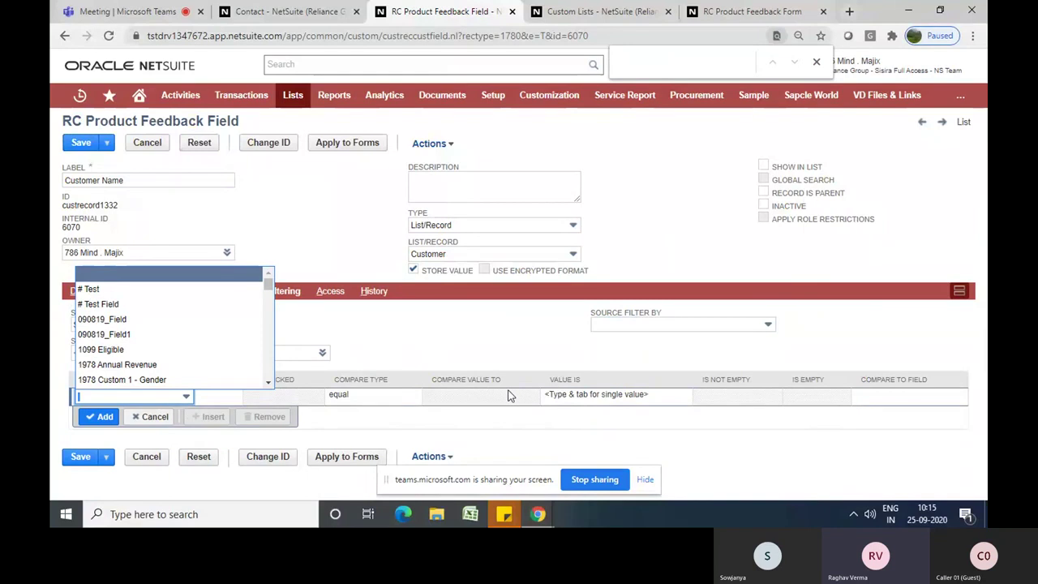
pyautogui.click(383, 335)
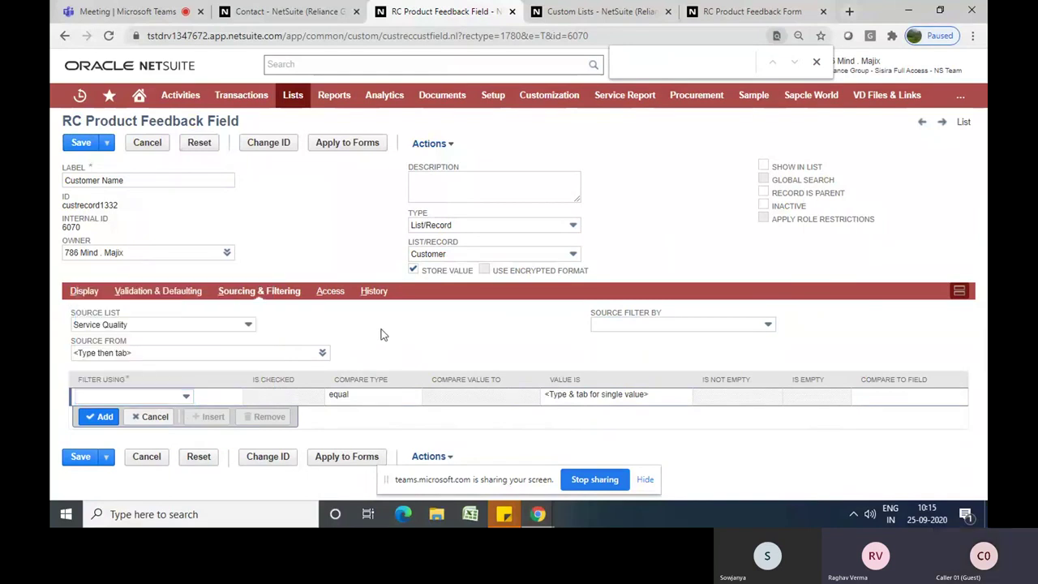
# Look through the Filter Using choices starting from "cust", then discard the filter row and cancel editing the Customer Name field
pyautogui.click(177, 398)
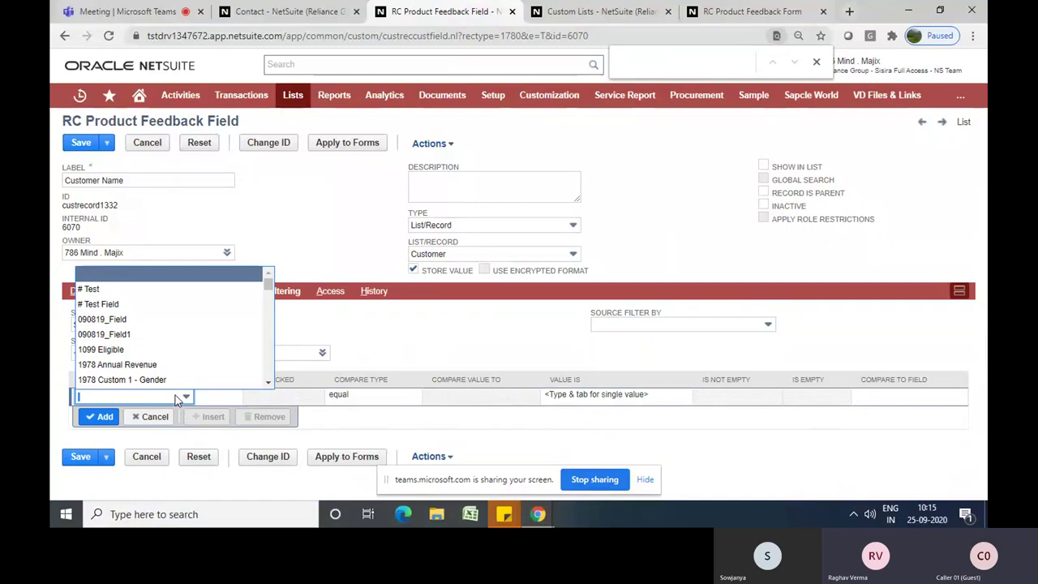
pyautogui.write('cust')
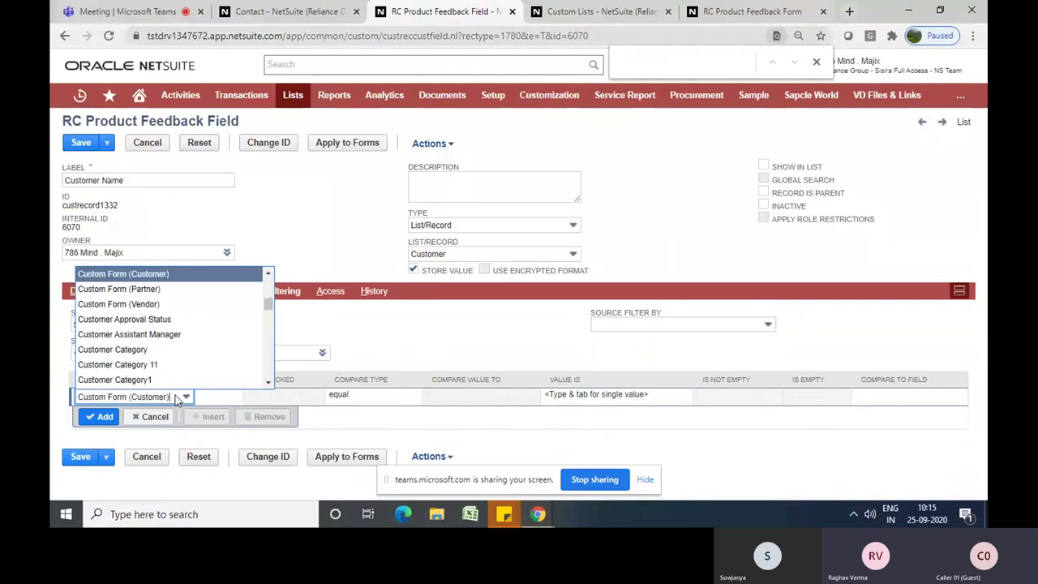
pyautogui.press('Down')
pyautogui.press('Down')
pyautogui.press('Down')
pyautogui.press('Down')
pyautogui.press('Down')
pyautogui.press('Down')
pyautogui.press('Down')
pyautogui.press('Down')
pyautogui.press('Down')
pyautogui.press('Down')
pyautogui.press('Down')
pyautogui.press('Down')
pyautogui.press('Down')
pyautogui.press('Down')
pyautogui.press('Down')
pyautogui.press('Down')
pyautogui.press('Down')
pyautogui.press('Down')
pyautogui.press('Down')
pyautogui.press('Down')
pyautogui.press('Down')
pyautogui.press('Down')
pyautogui.press('Down')
pyautogui.press('Down')
pyautogui.press('Down')
pyautogui.press('Down')
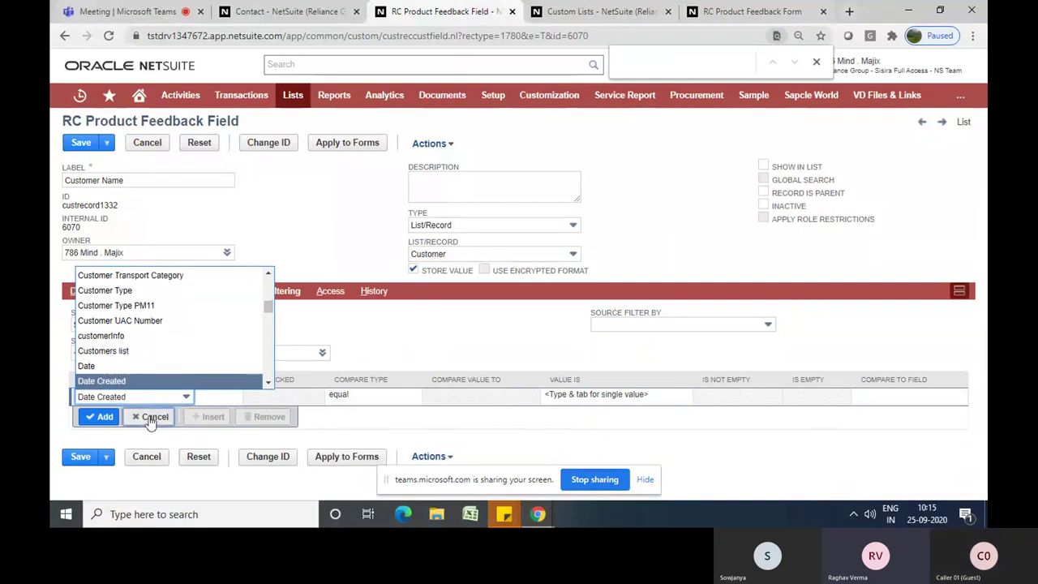
pyautogui.press('Return')
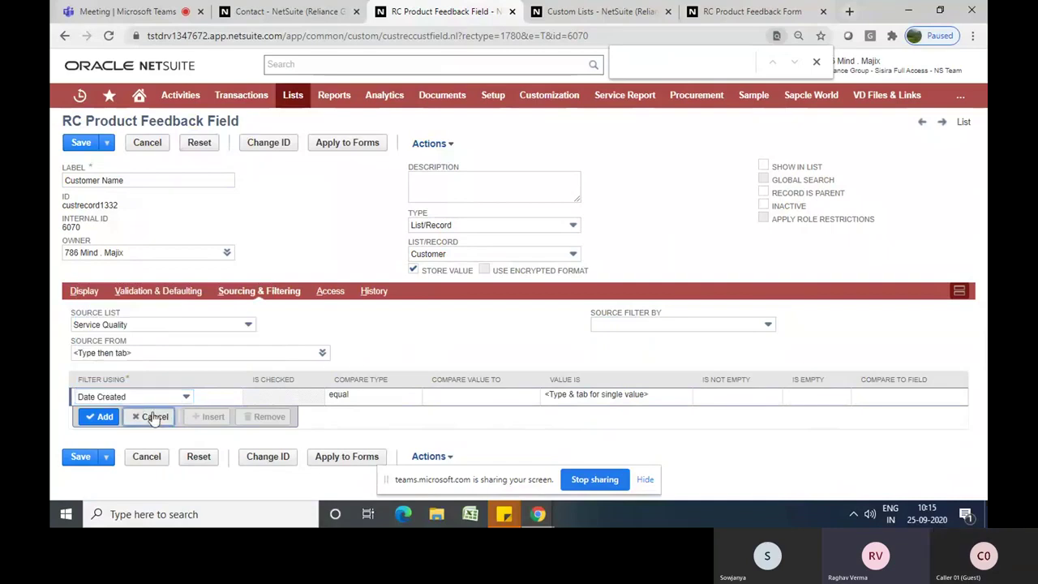
pyautogui.click(153, 417)
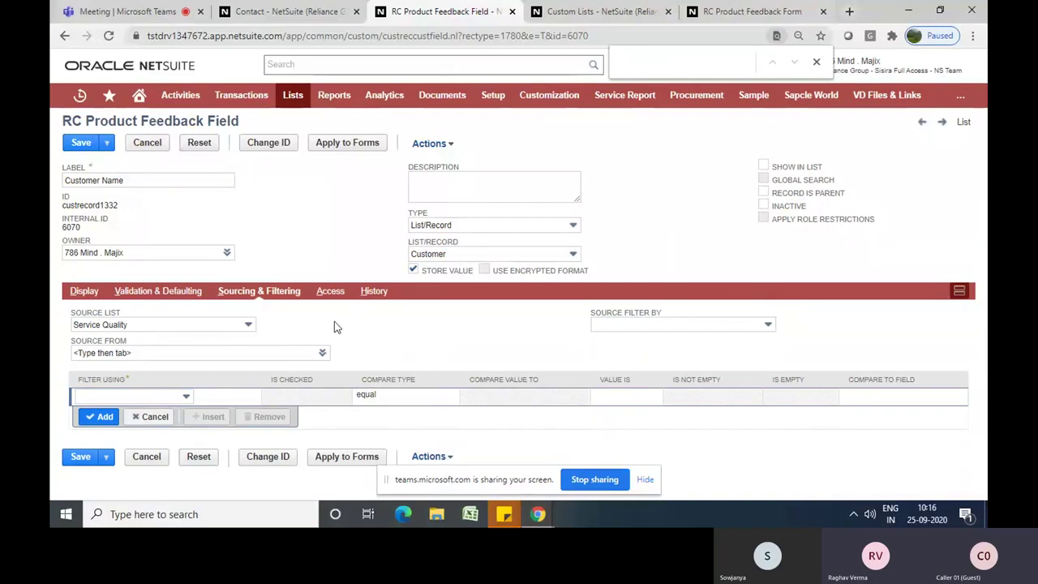
pyautogui.click(148, 148)
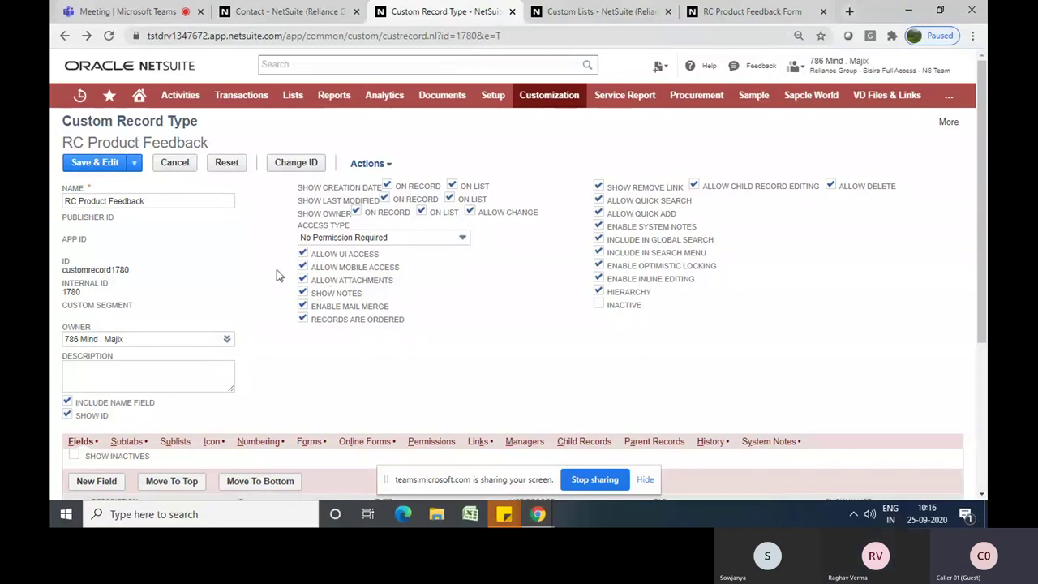
# Open the list of existing RC Product Feedback records from the custom record type
pyautogui.click(295, 22)
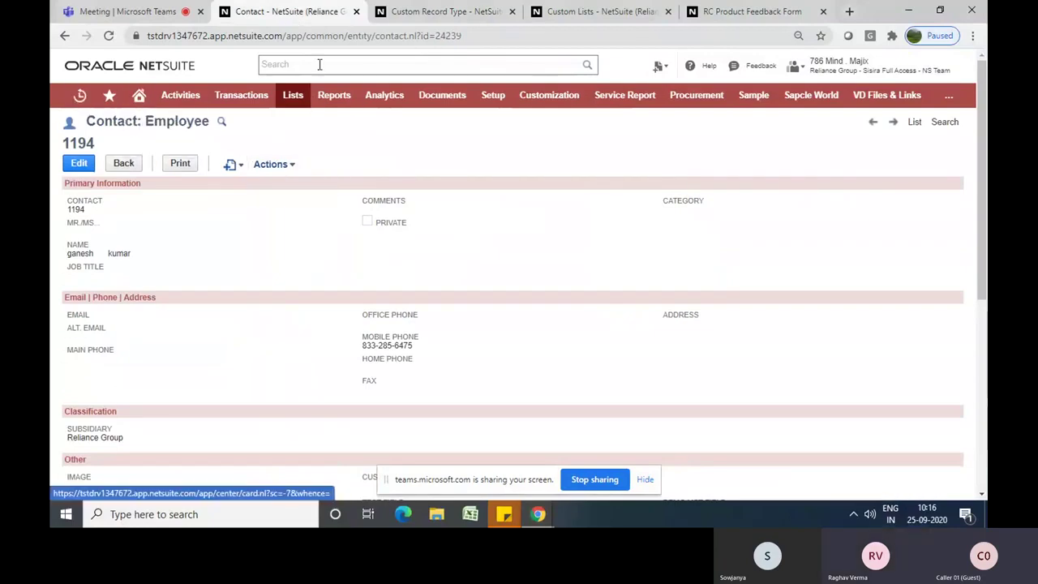
pyautogui.click(436, 16)
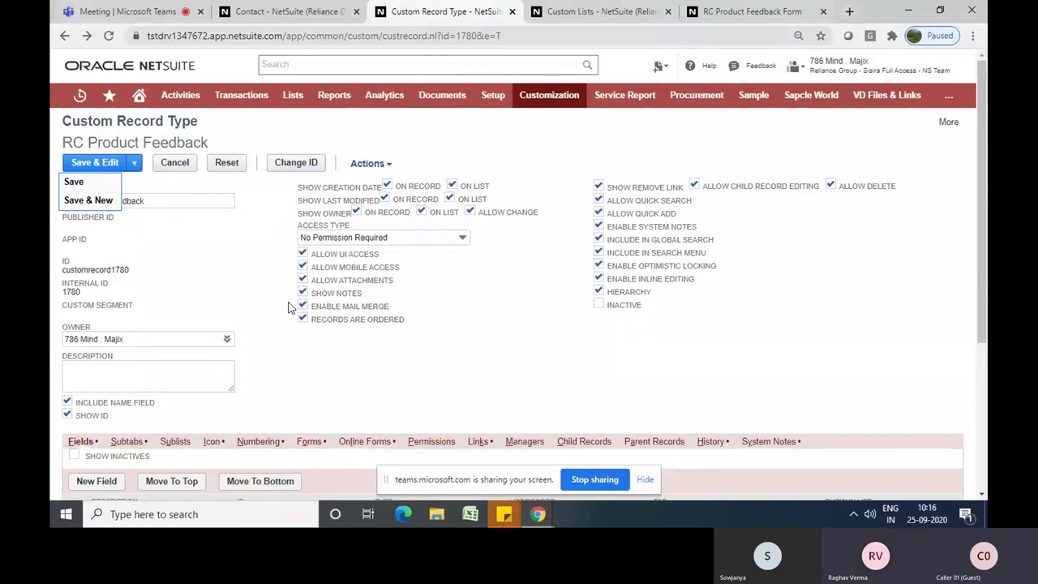
pyautogui.moveTo(948, 123)
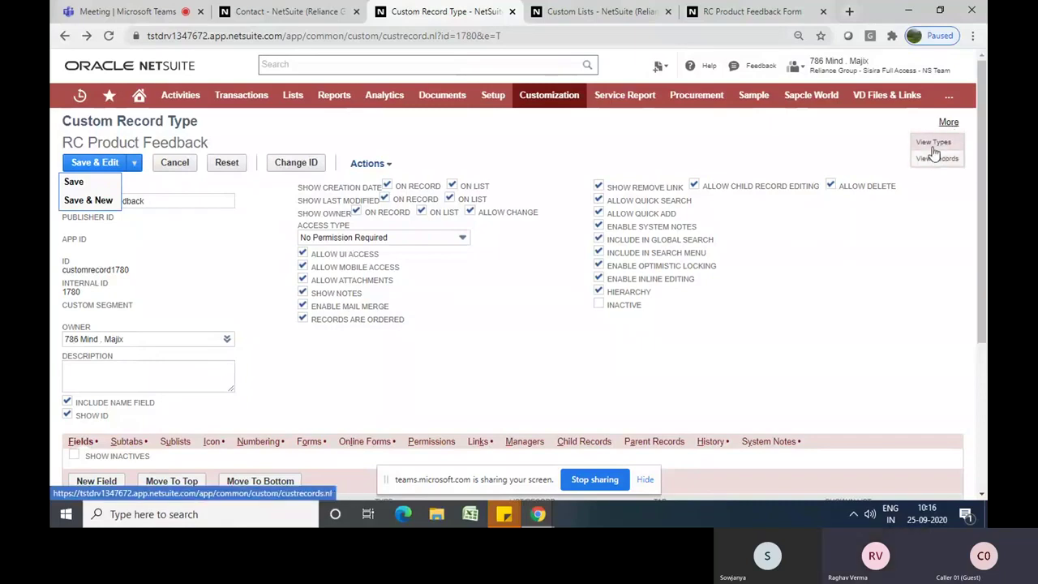
pyautogui.click(934, 160)
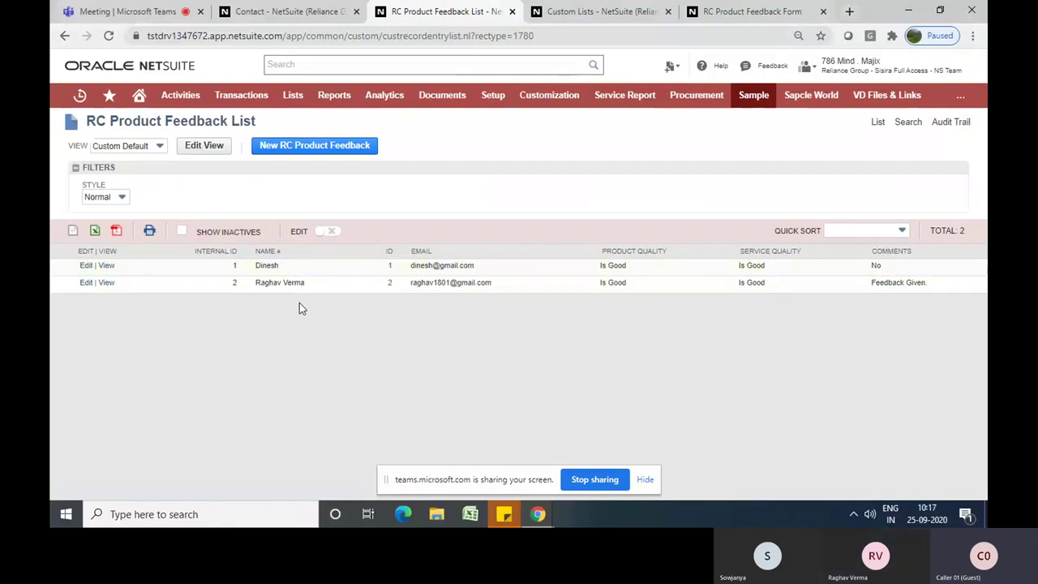
# Open a new customer form in the contact record's browser tab and go from it to the full Customers list
pyautogui.click(302, 8)
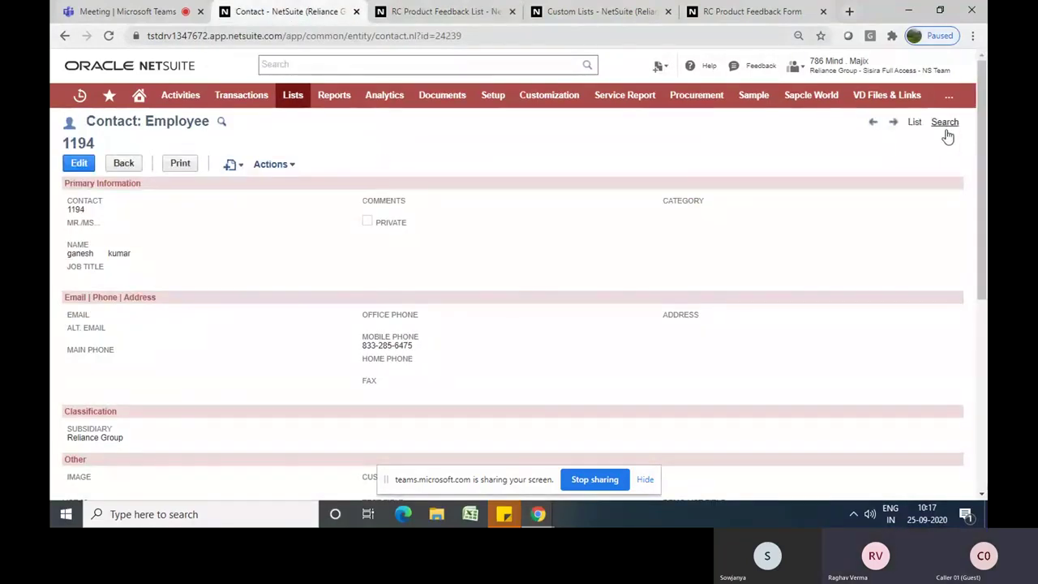
pyautogui.moveTo(262, 162)
pyautogui.moveTo(293, 96)
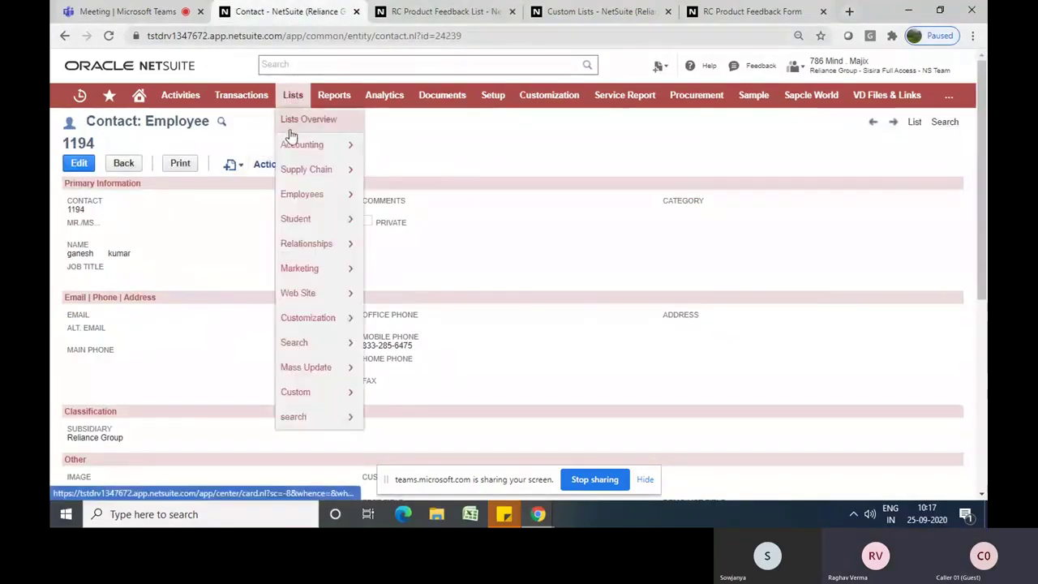
pyautogui.moveTo(321, 243)
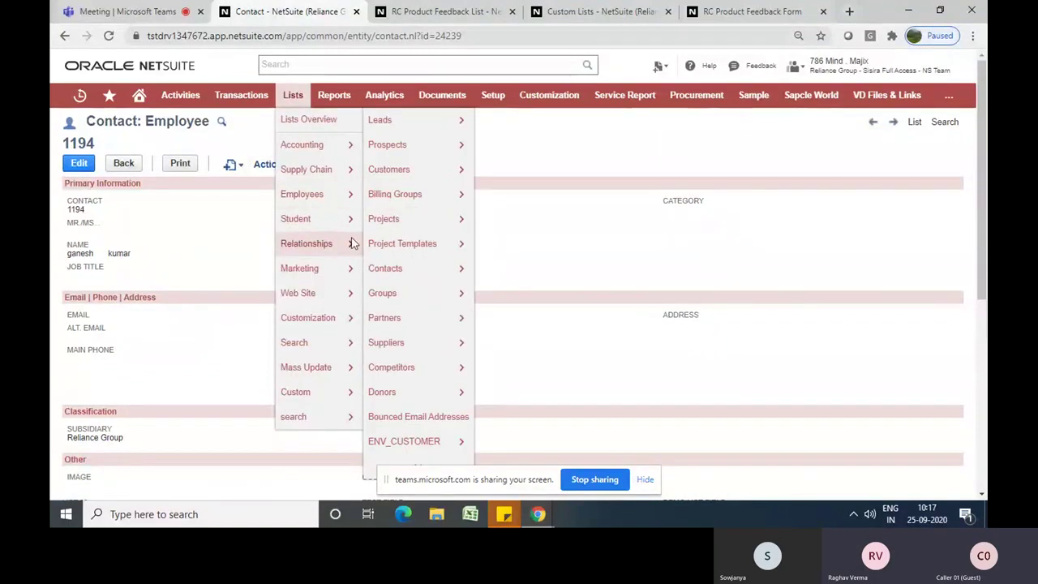
pyautogui.moveTo(397, 173)
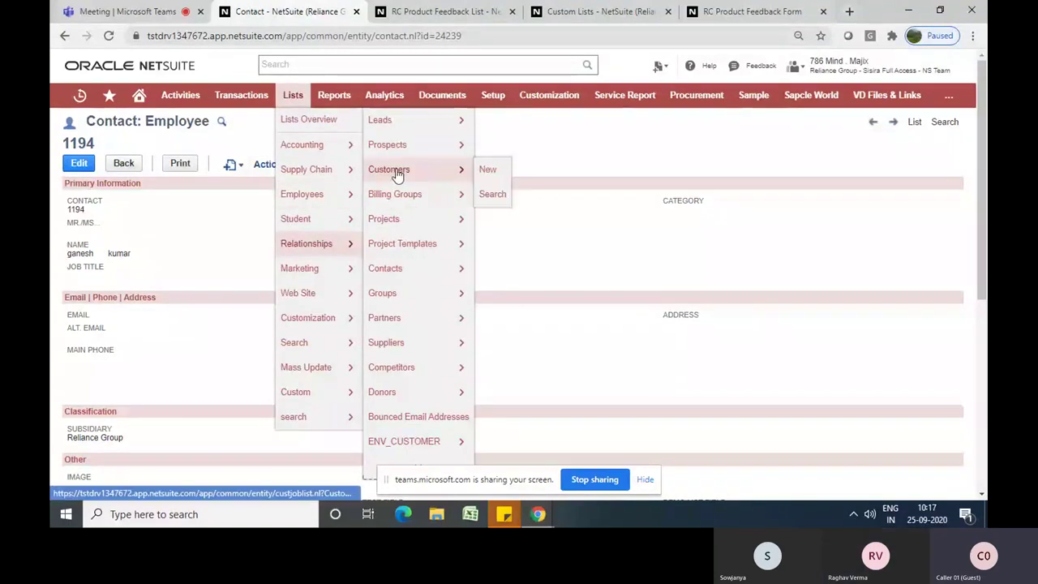
pyautogui.click(493, 169)
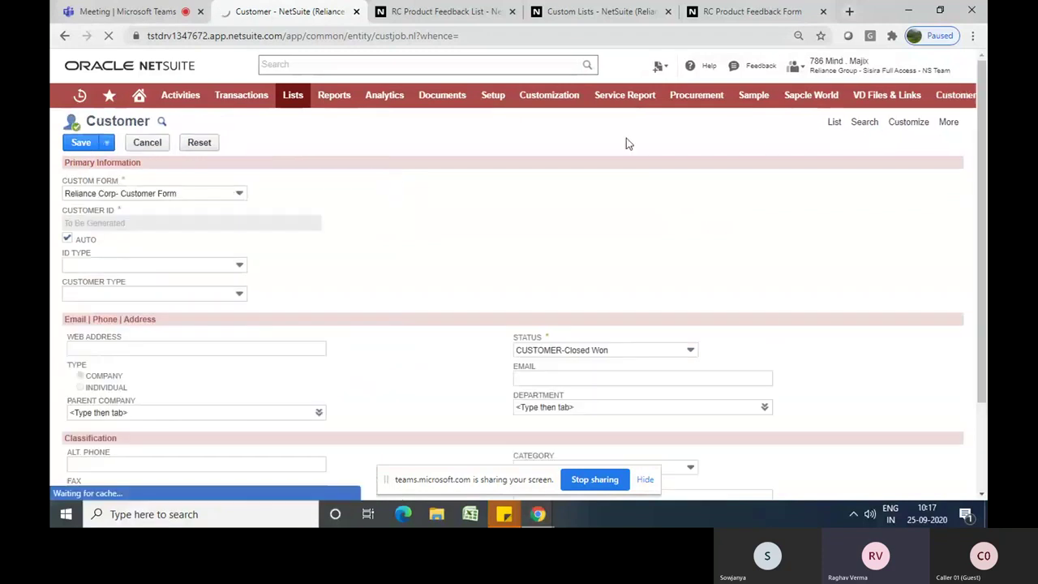
pyautogui.click(833, 123)
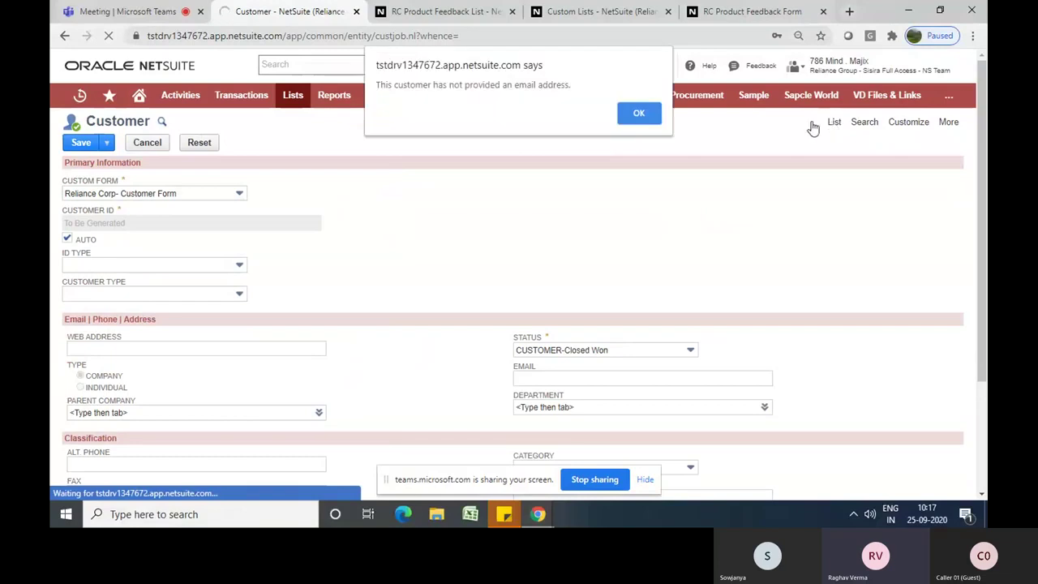
pyautogui.click(636, 117)
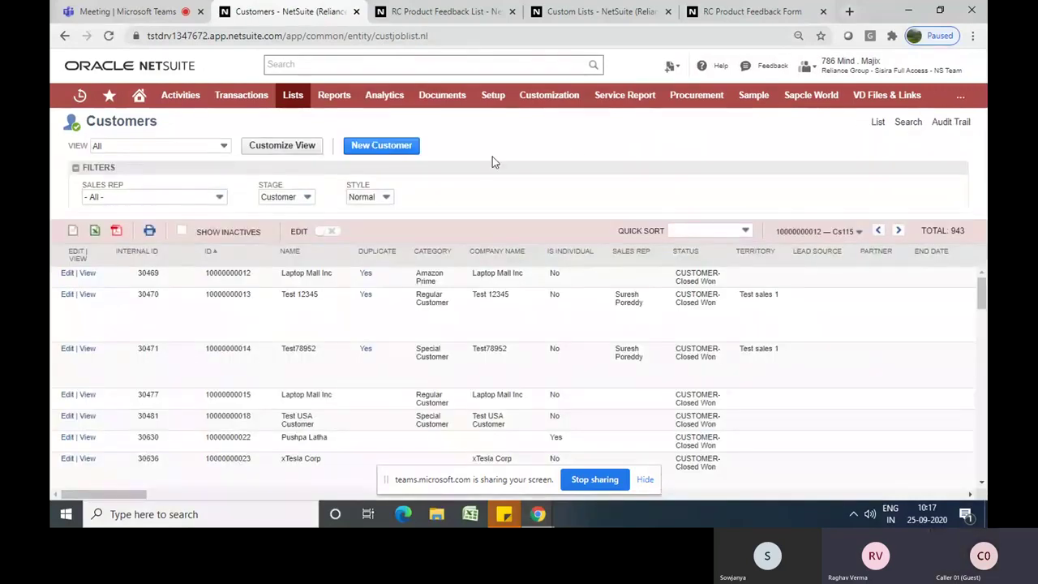
# Open the first Laptop Mall Inc customer for editing and start a new custom field from it in a separate browser tab
pyautogui.click(86, 273)
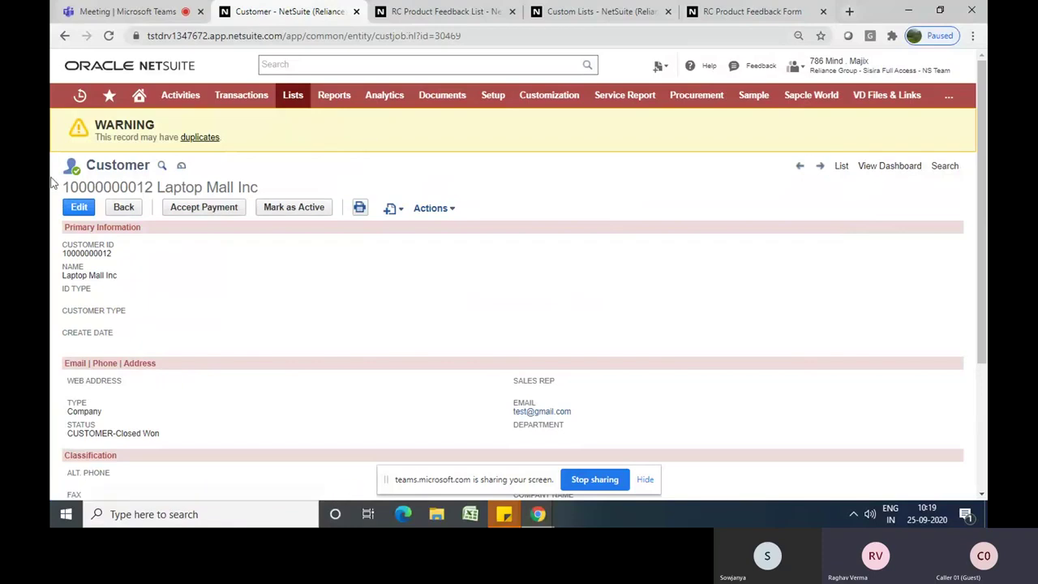
pyautogui.click(79, 207)
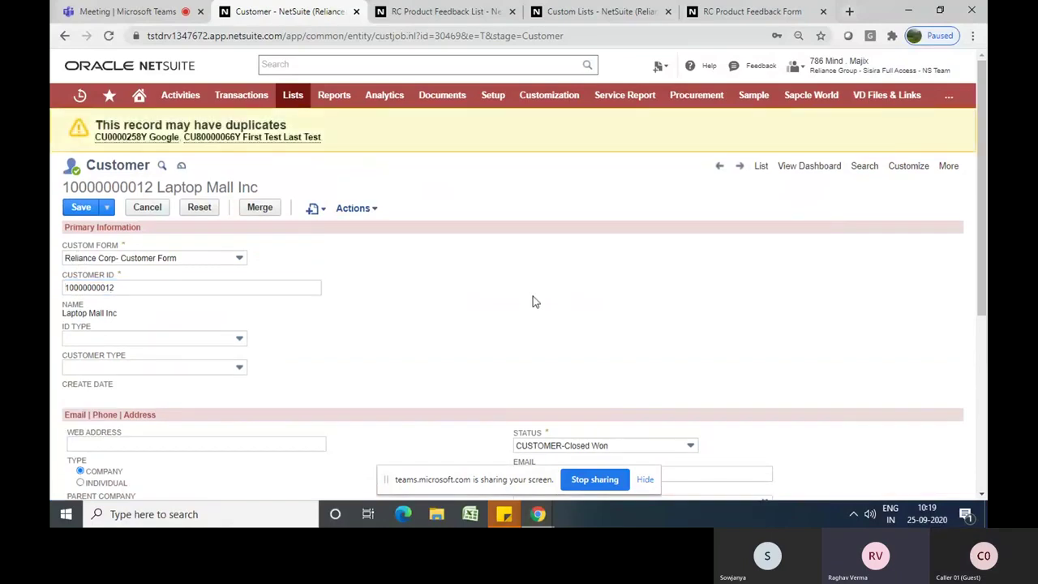
pyautogui.moveTo(919, 173)
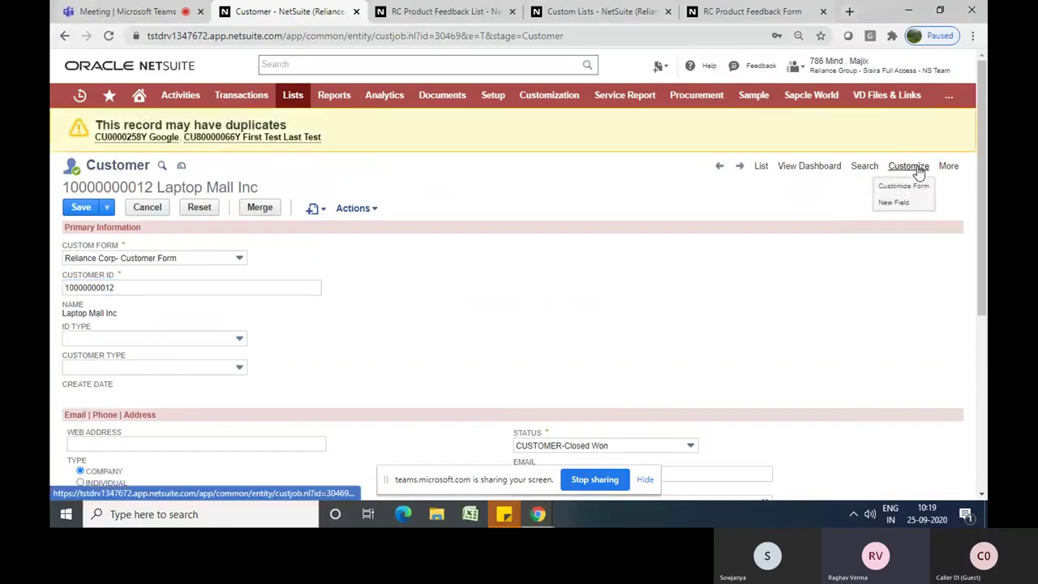
pyautogui.rightClick(890, 204)
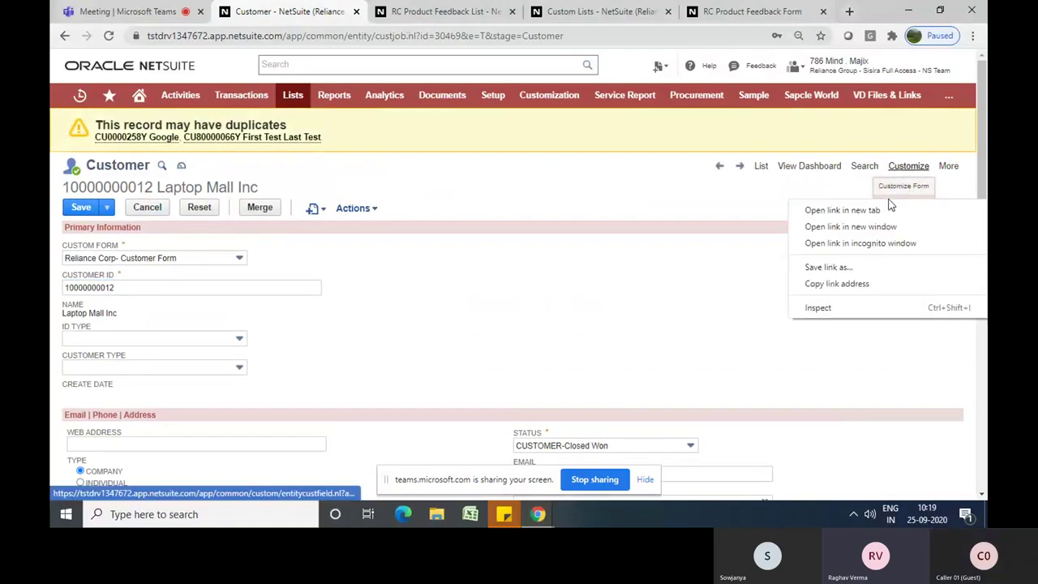
pyautogui.click(882, 208)
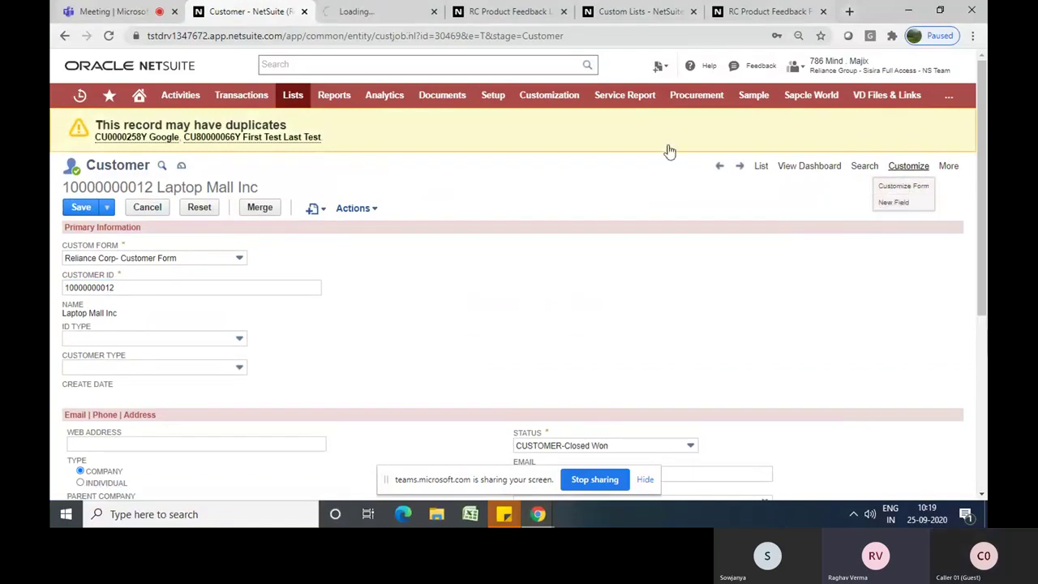
pyautogui.click(375, 11)
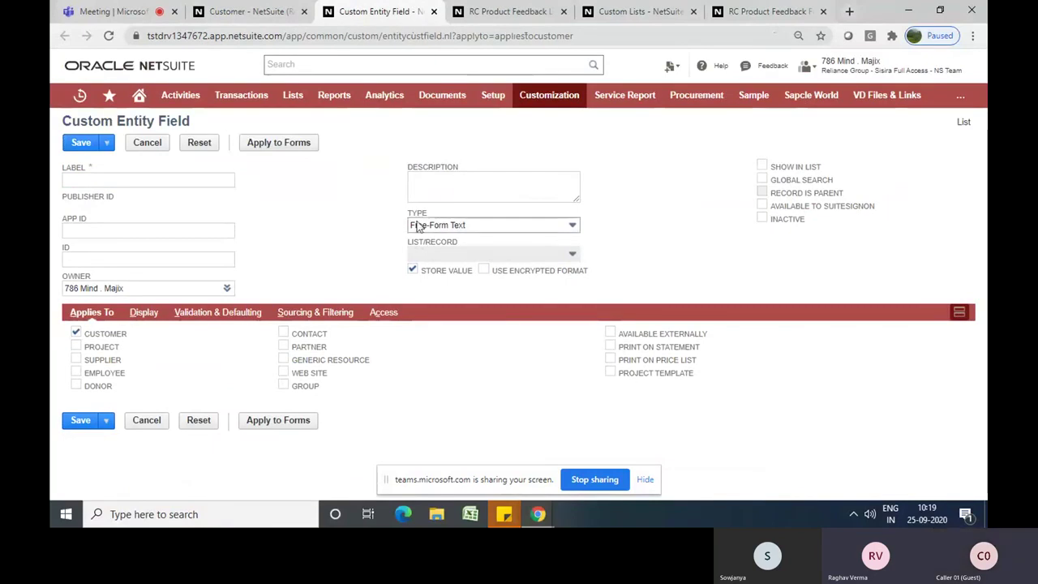
# Set the new entity field's type to List/Record and its source record to RC Product Feedback
pyautogui.click(442, 228)
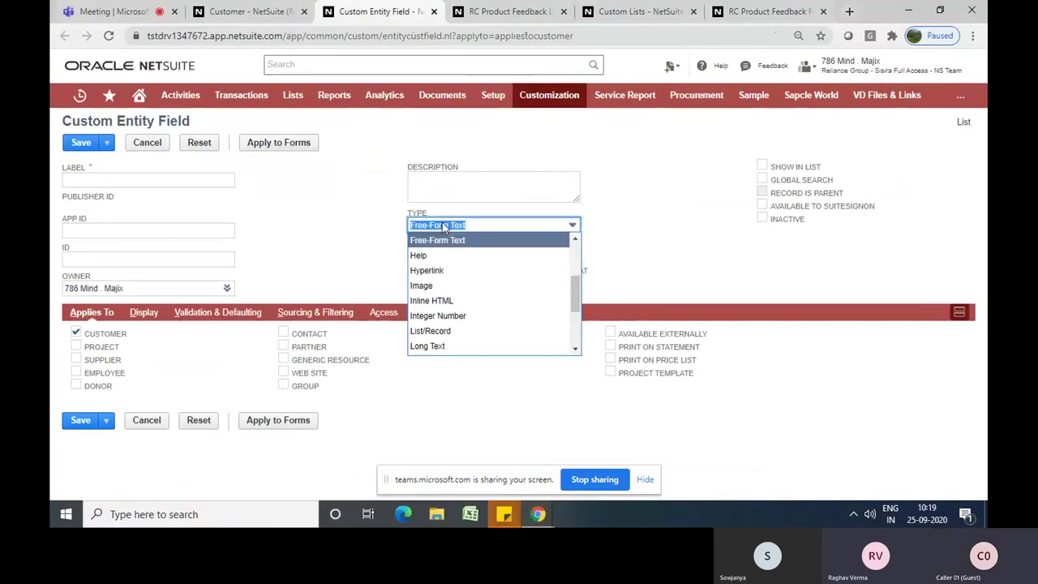
pyautogui.press('l')
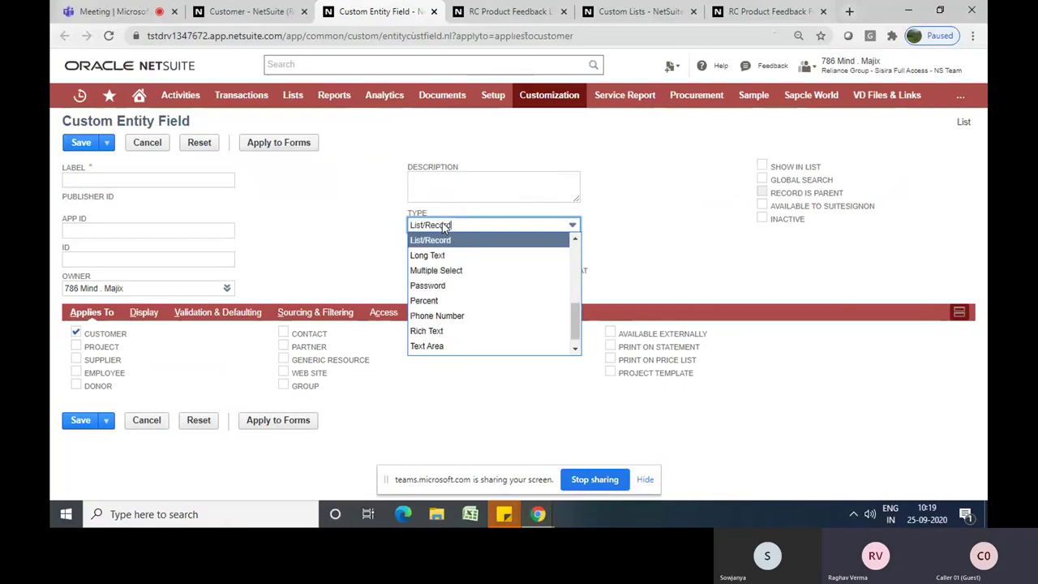
pyautogui.click(442, 223)
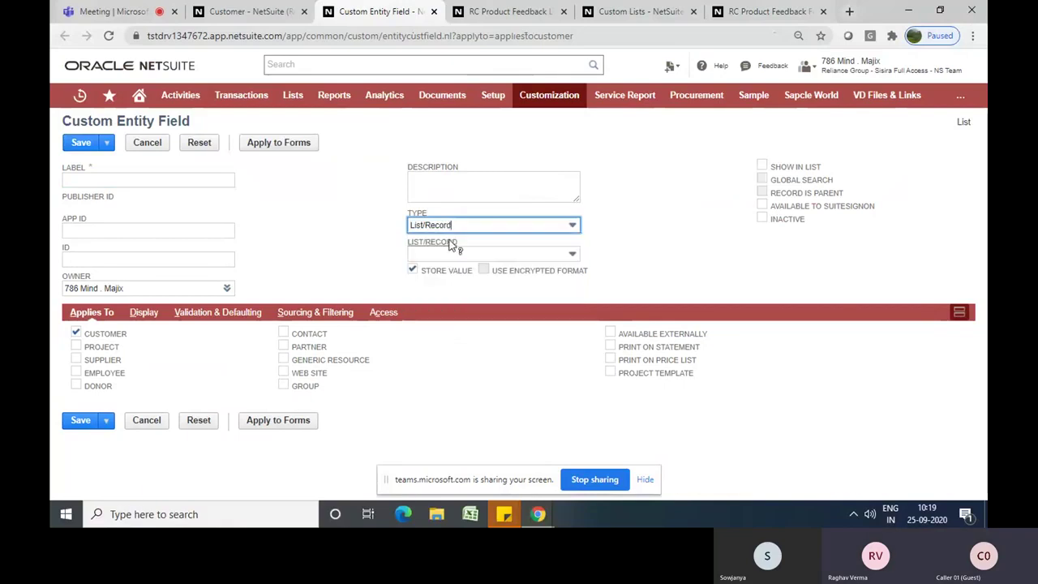
pyautogui.click(452, 255)
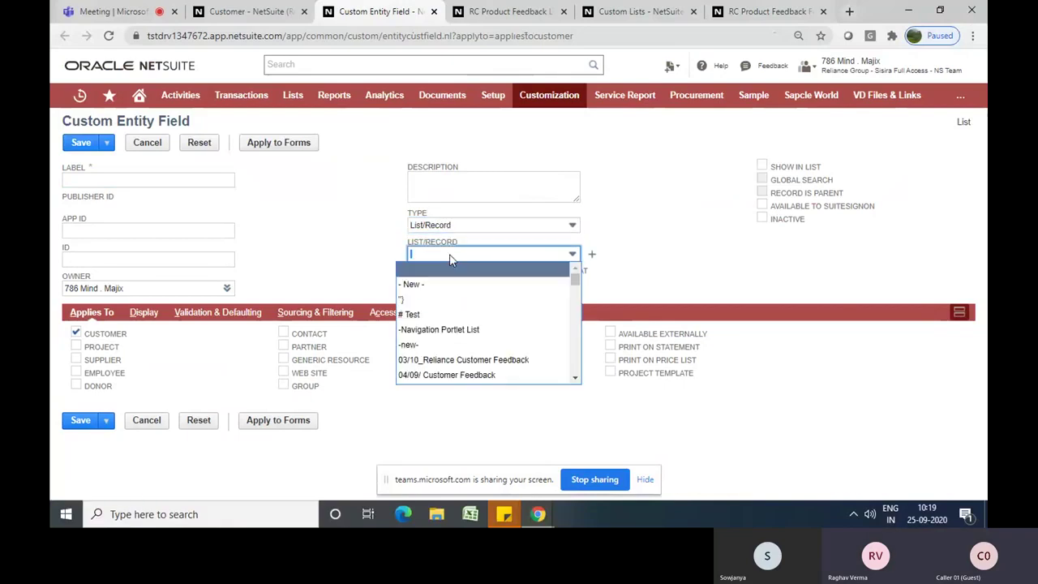
pyautogui.write('rc')
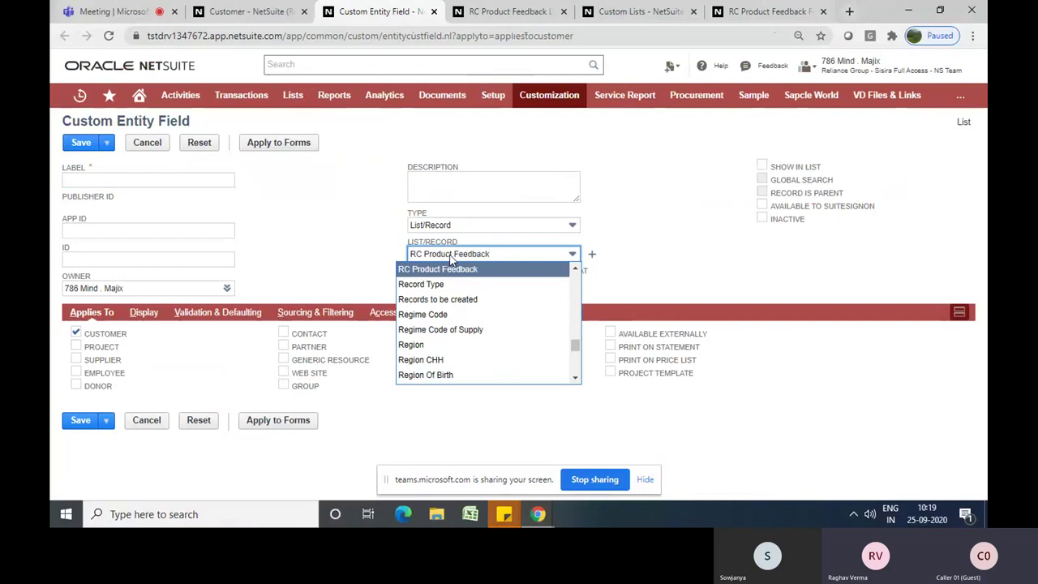
pyautogui.press('Return')
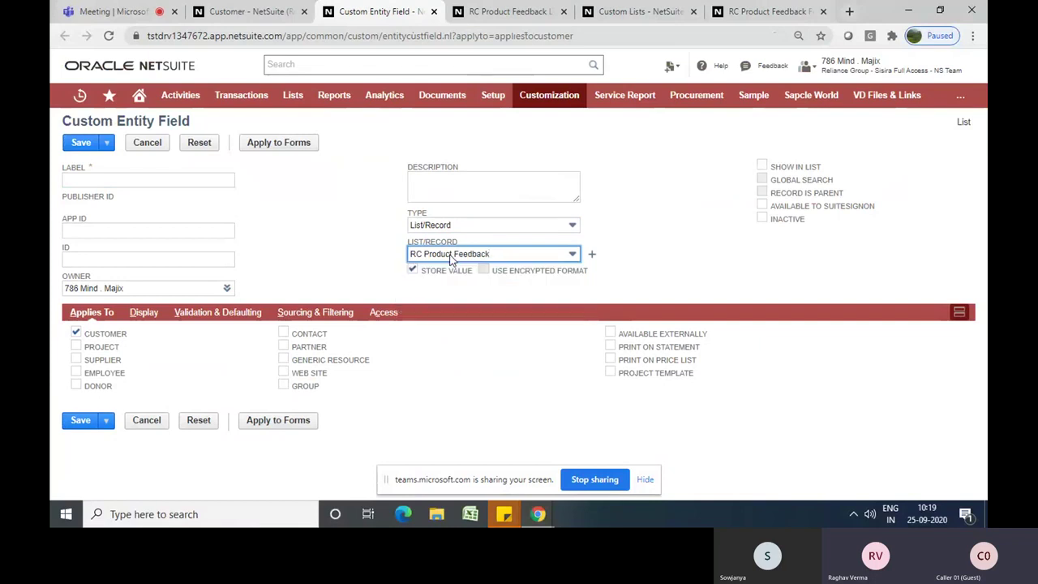
pyautogui.click(325, 266)
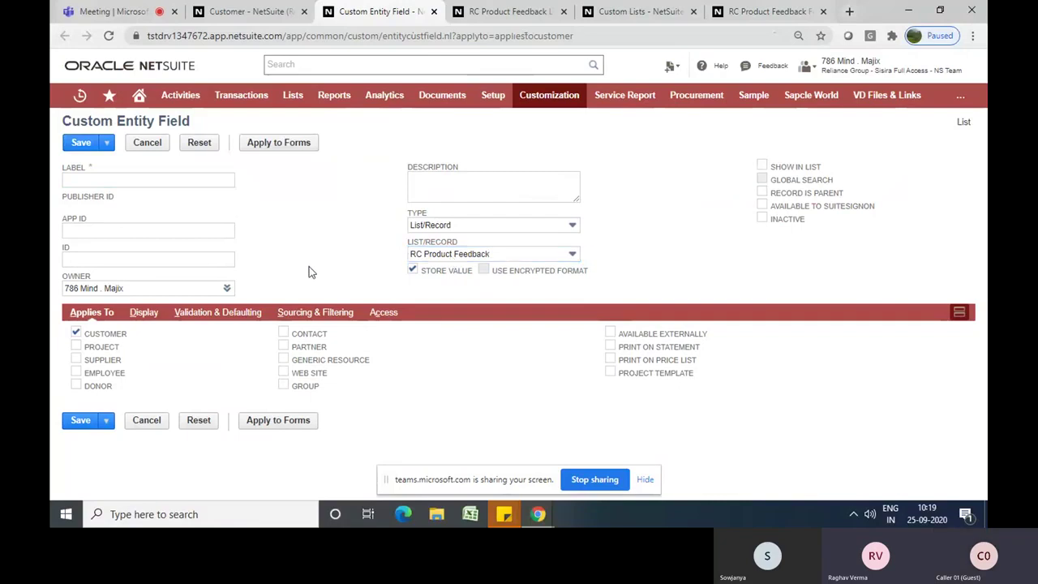
# Check the default selection choices offered for the new entity field without picking one
pyautogui.click(187, 323)
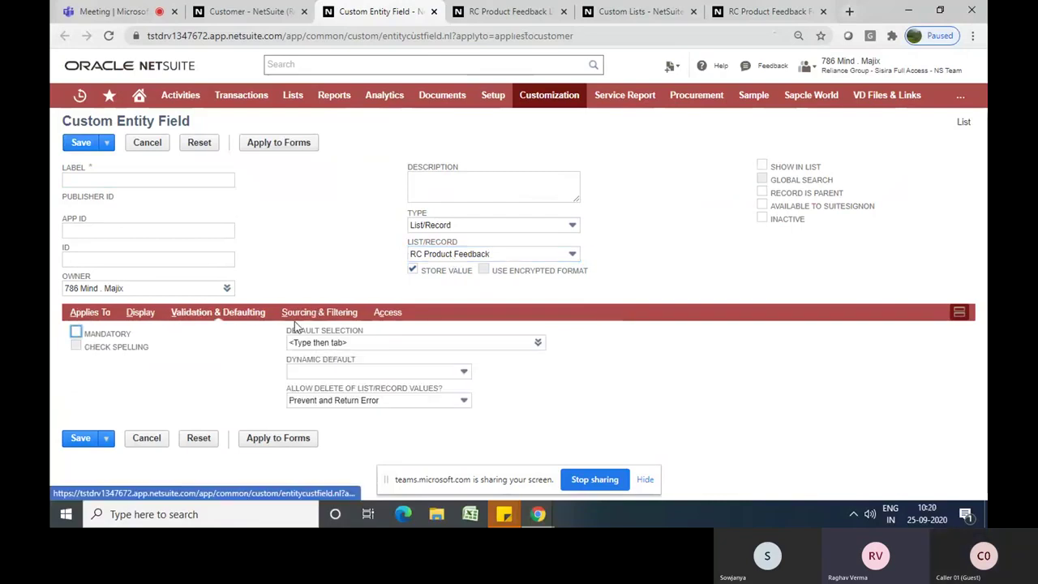
pyautogui.moveTo(542, 351)
pyautogui.click(529, 358)
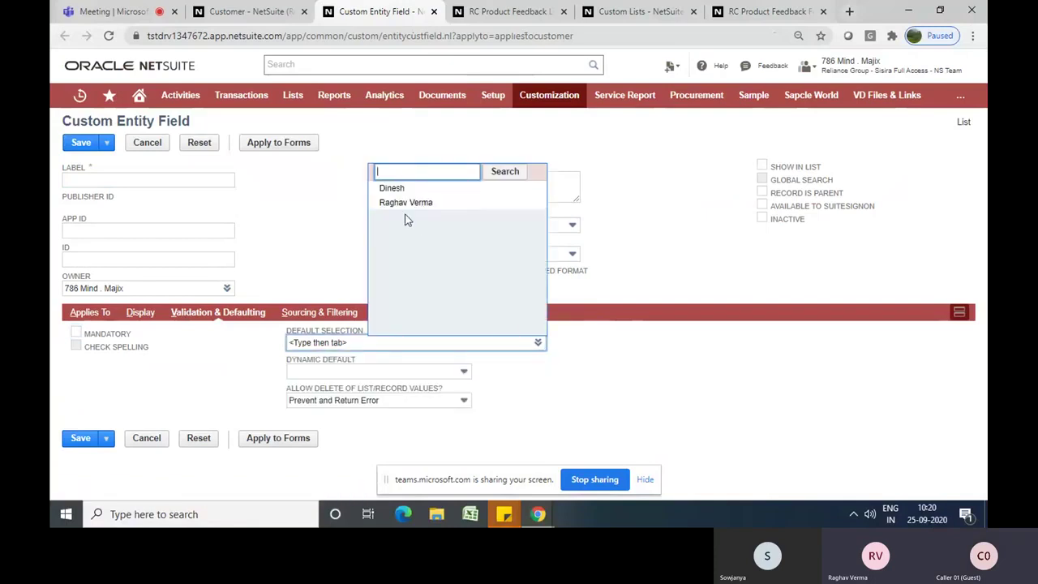
pyautogui.click(354, 226)
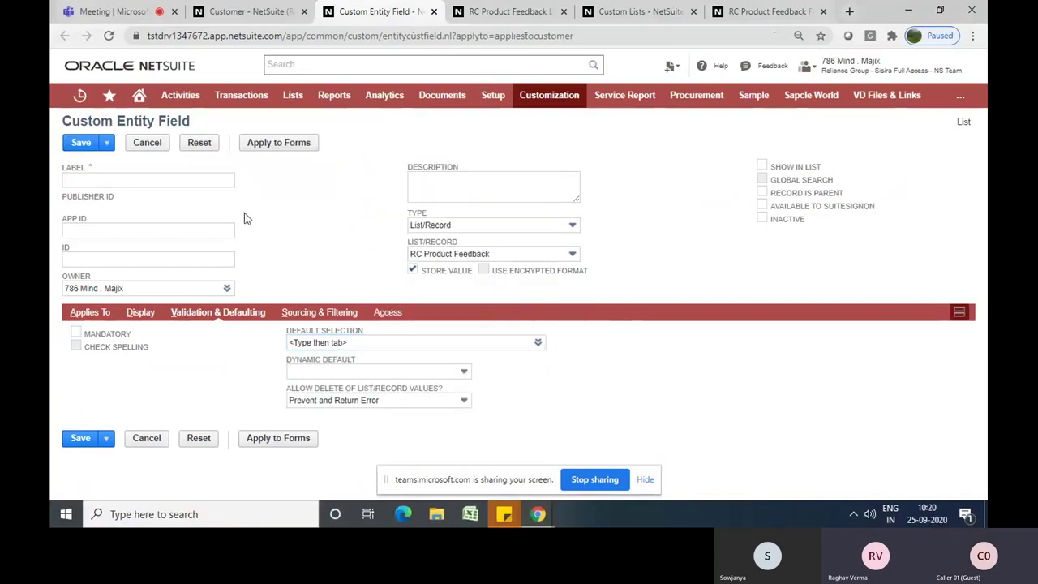
# Label the new entity field Linked Feedback, check that it applies to Customer, and save it
pyautogui.click(172, 183)
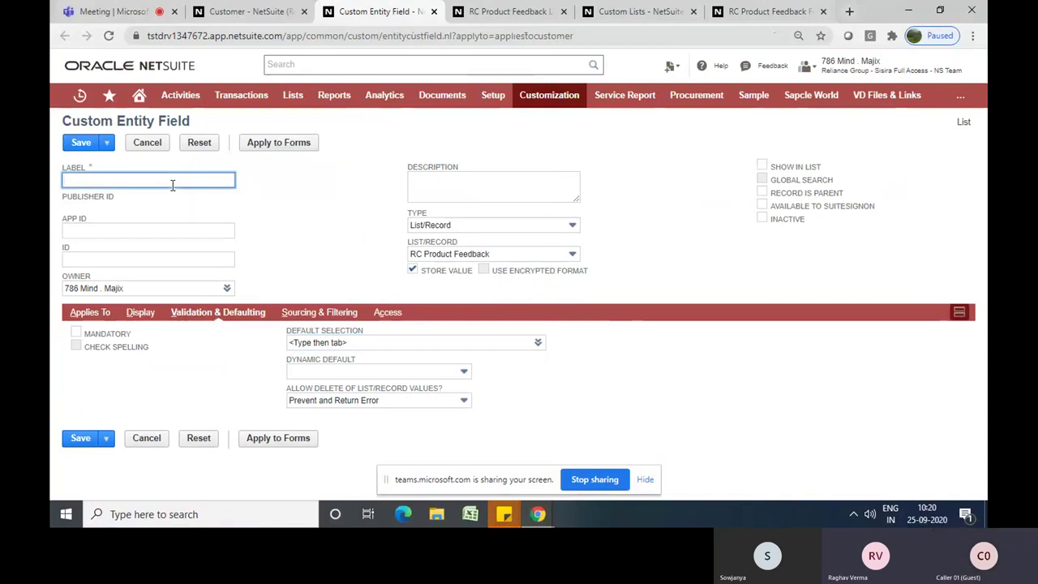
pyautogui.write('L')
pyautogui.press('BackSpace')
pyautogui.write('Linked Feedba')
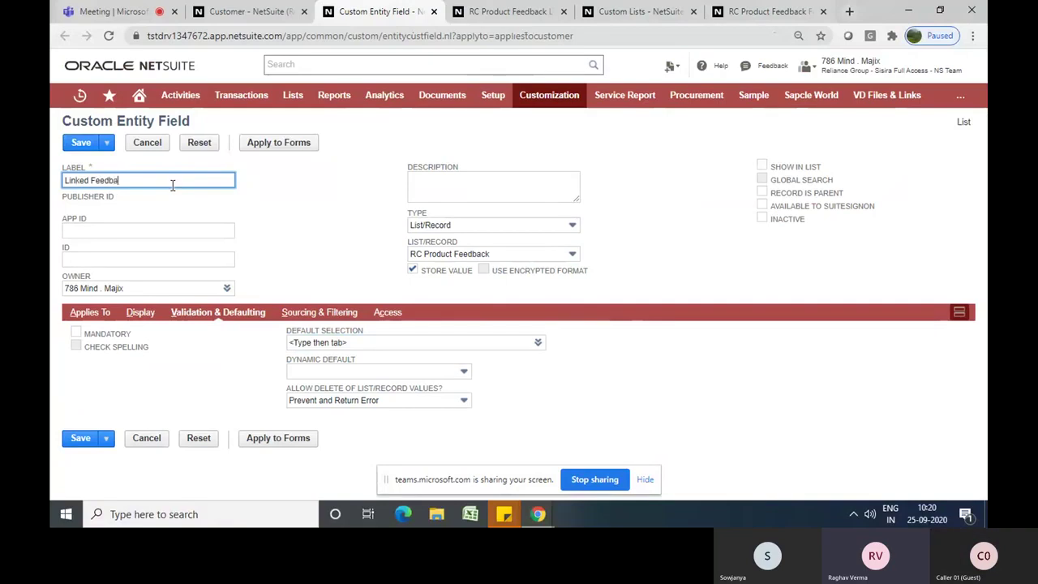
pyautogui.press('BackSpace')
pyautogui.press('BackSpace')
pyautogui.press('BackSpace')
pyautogui.press('BackSpace')
pyautogui.write('eedb')
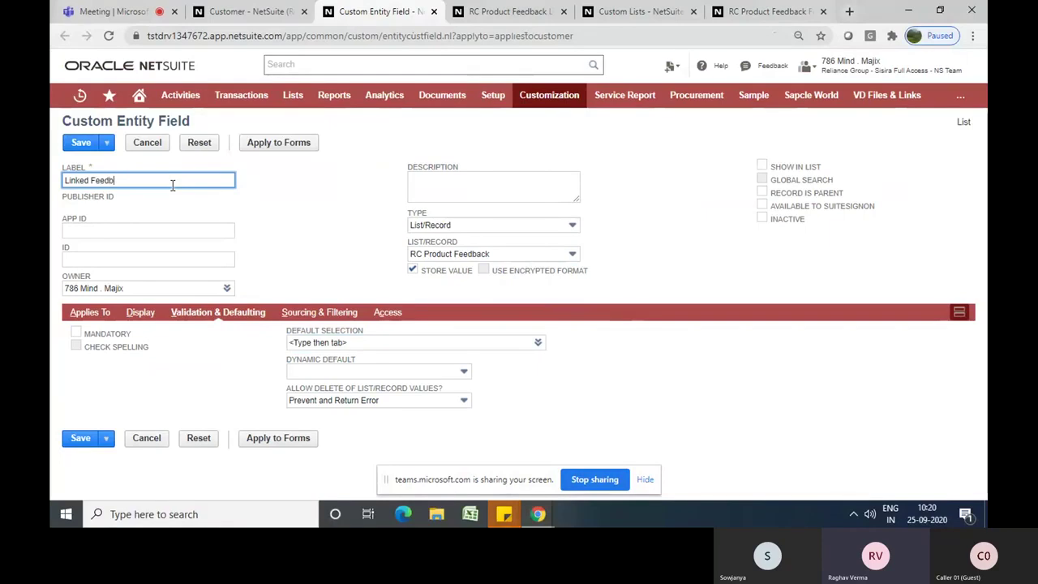
pyautogui.write('ack')
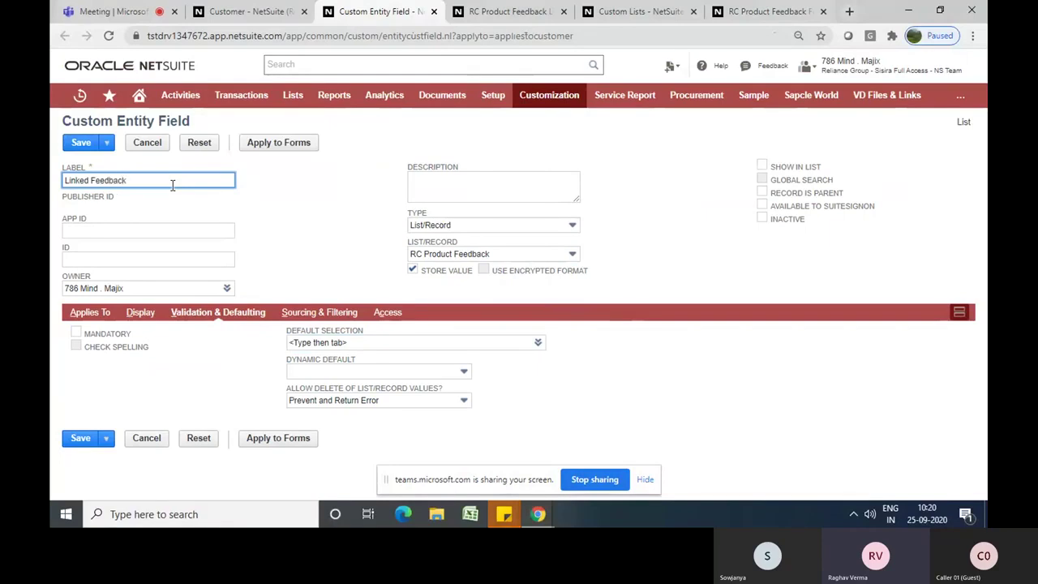
pyautogui.click(294, 218)
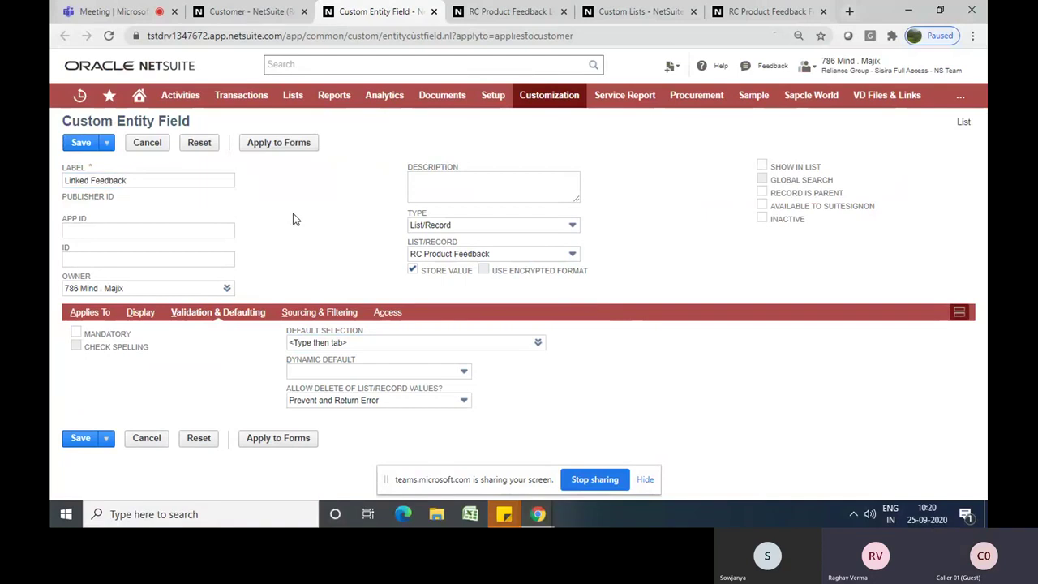
pyautogui.click(89, 314)
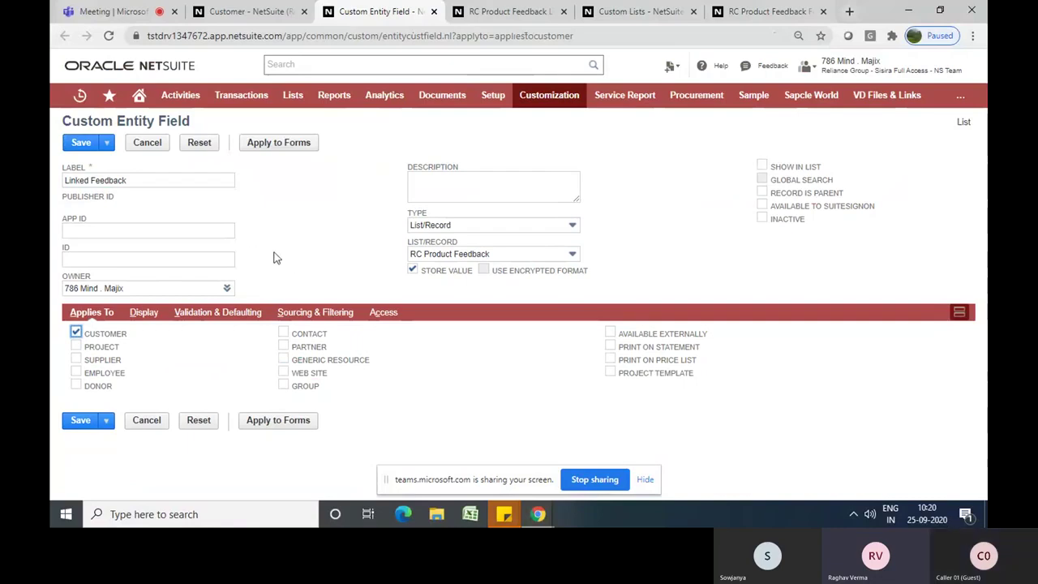
pyautogui.click(73, 145)
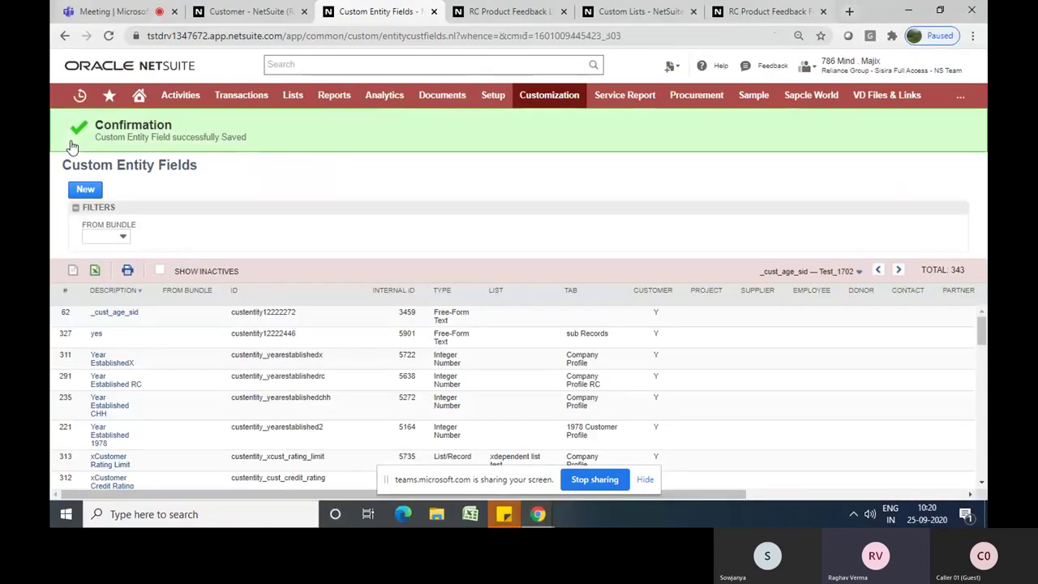
# Reload the Laptop Mall Inc customer form and choose the last listed feedback record as its custom Linked Feedback value
pyautogui.click(260, 11)
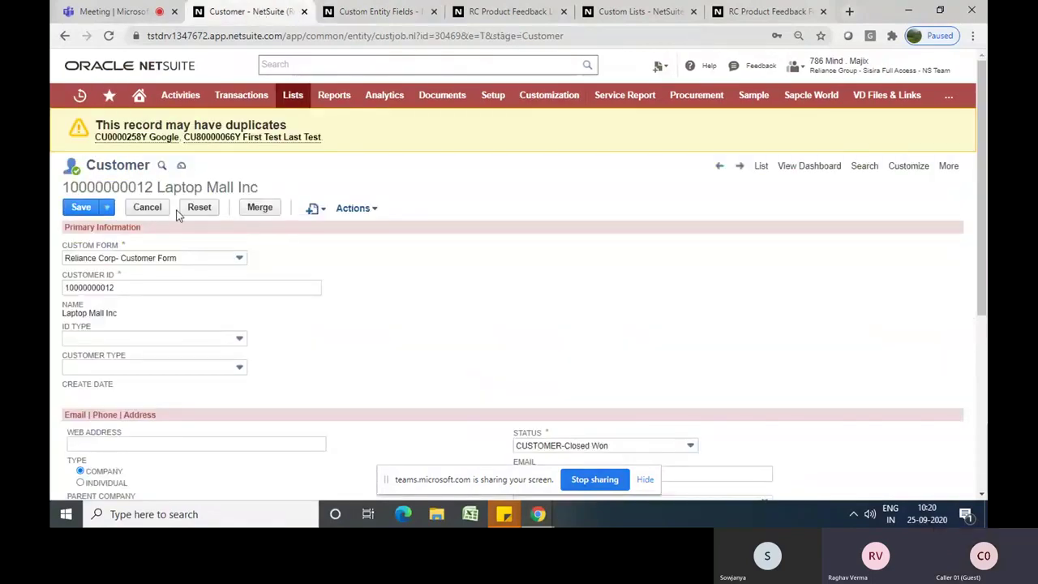
pyautogui.click(108, 35)
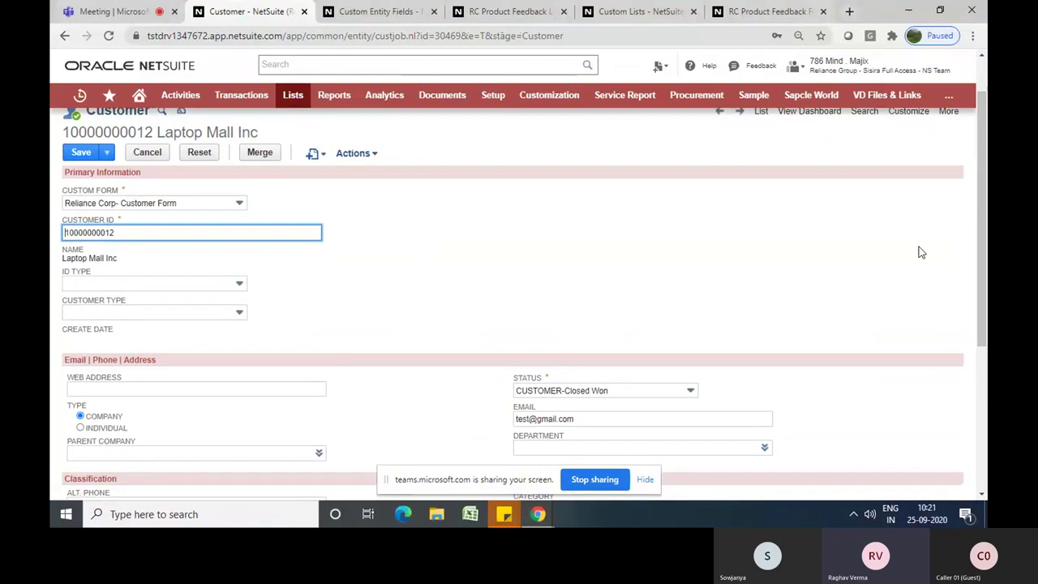
pyautogui.scroll(-3, 974, 260)
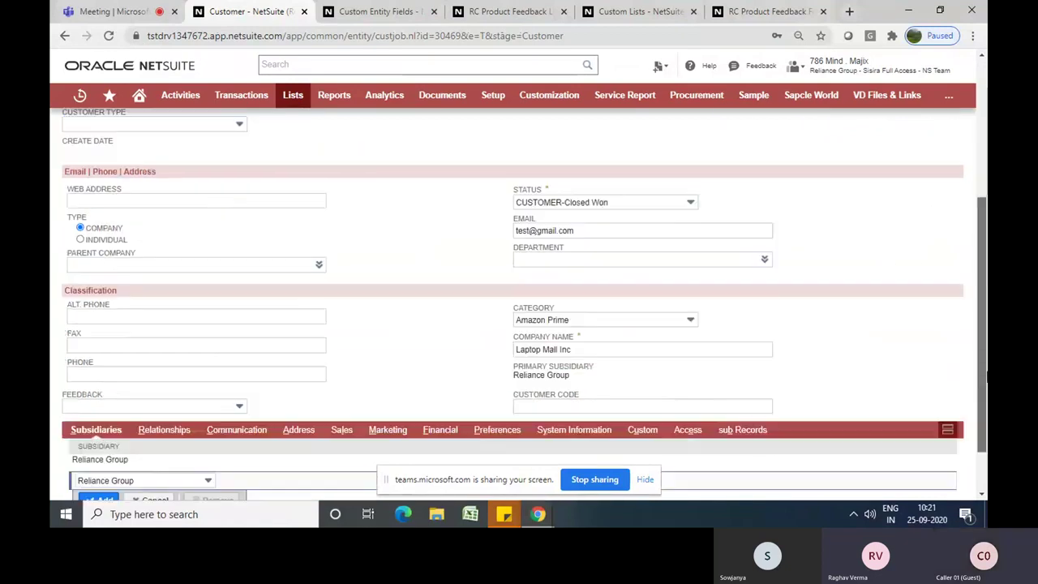
pyautogui.scroll(-1, 981, 341)
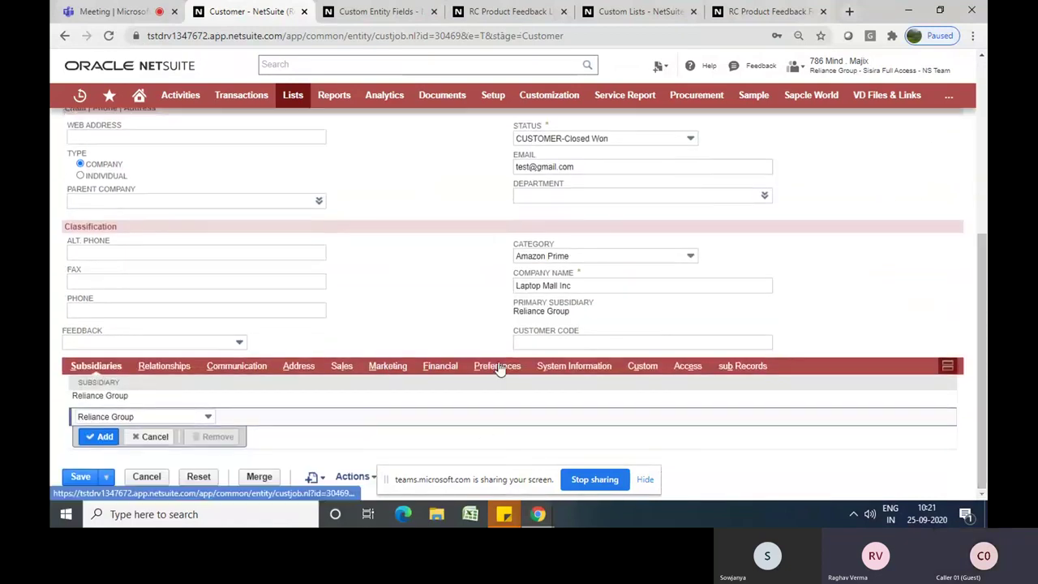
pyautogui.click(641, 367)
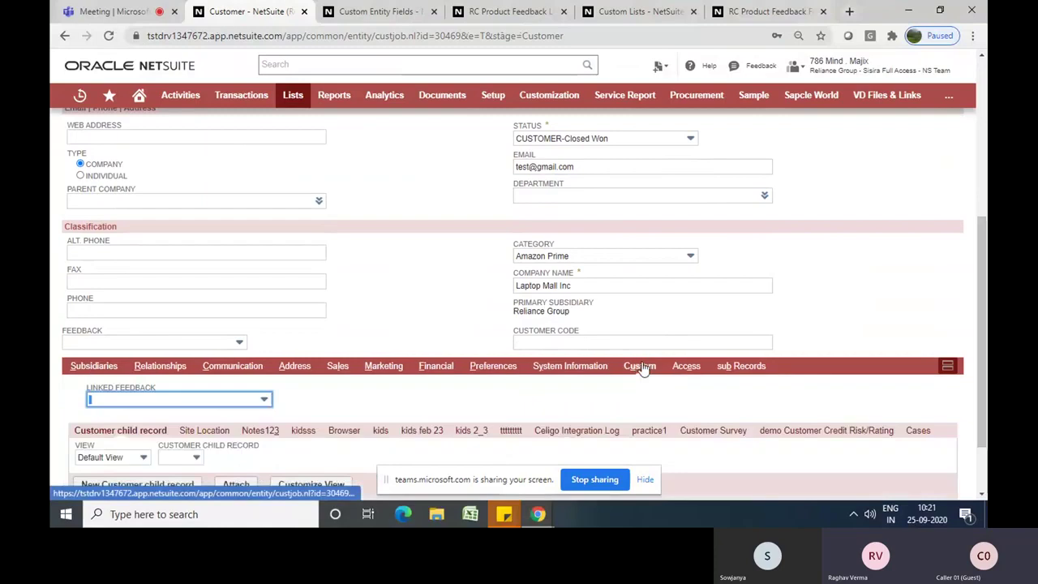
pyautogui.click(262, 401)
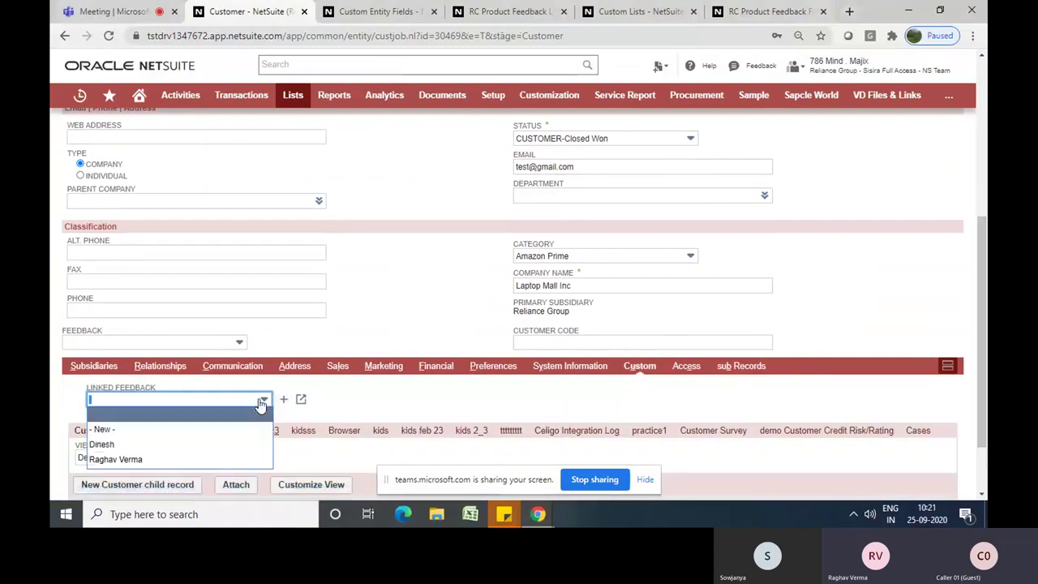
pyautogui.click(233, 459)
pyautogui.click(463, 283)
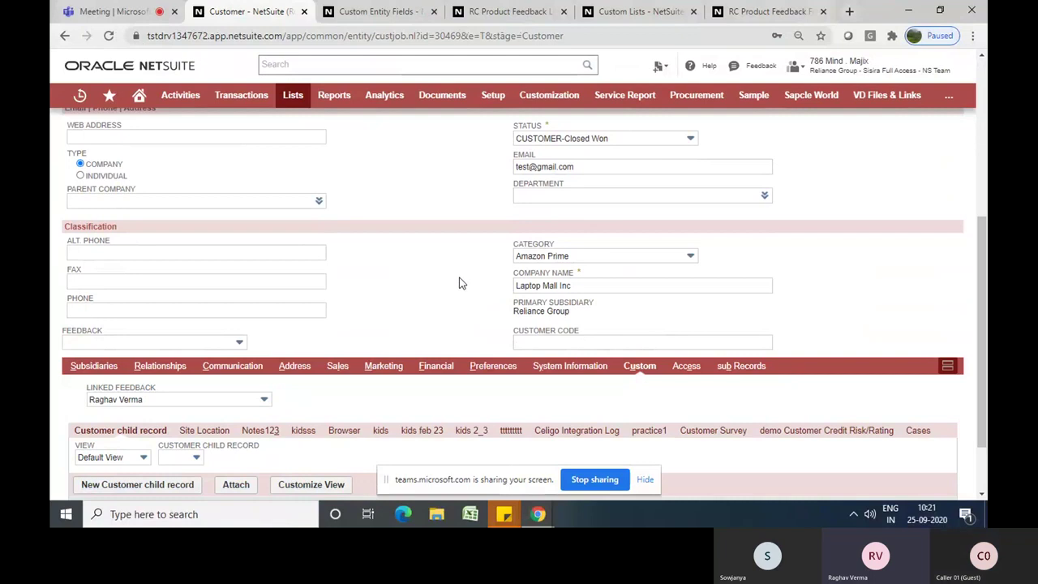
# Save the Laptop Mall Inc customer record despite the possible duplicates
pyautogui.scroll(4, 244, 227)
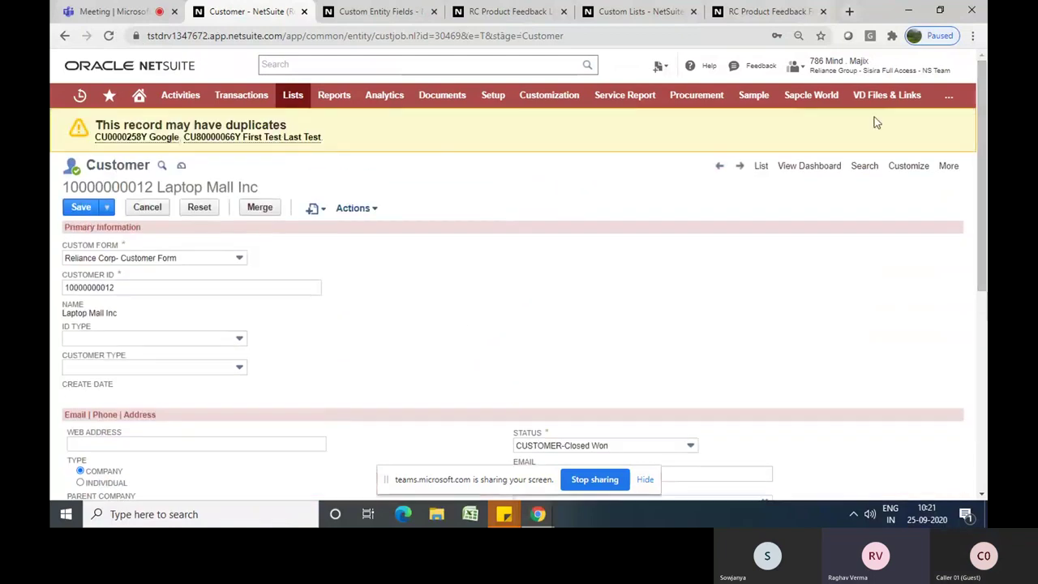
pyautogui.click(82, 209)
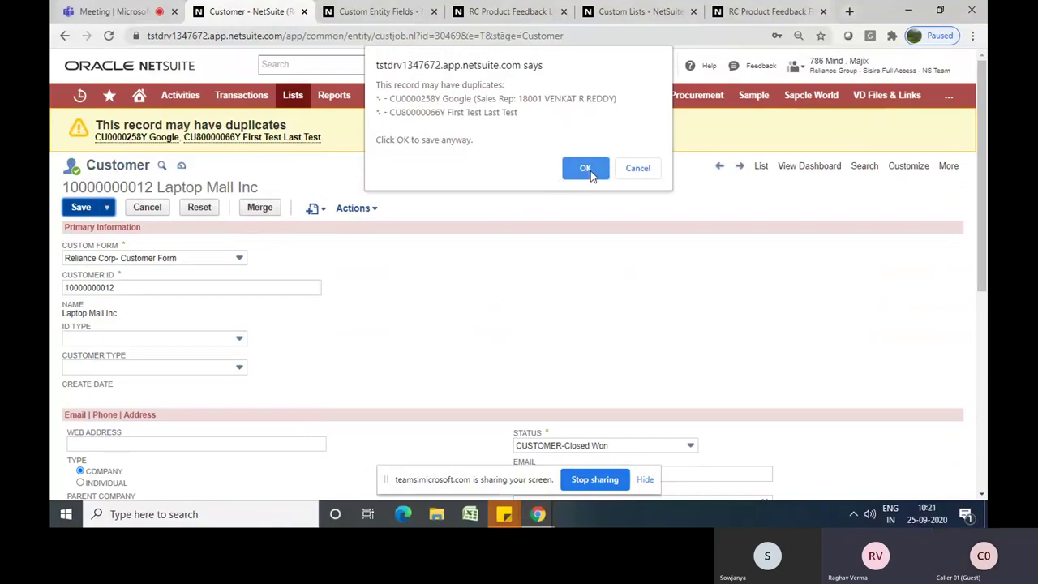
pyautogui.click(588, 170)
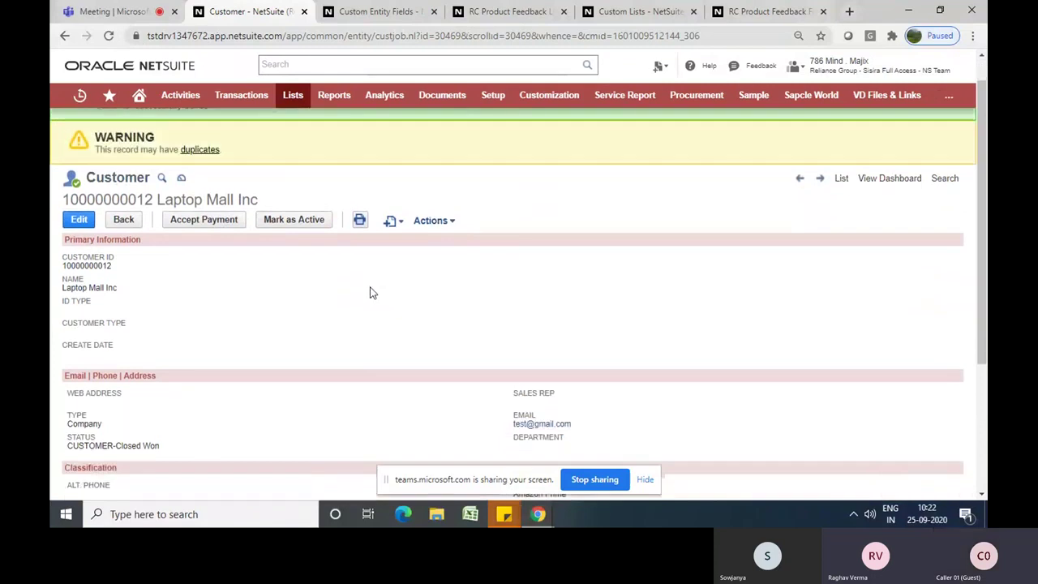
# Open the saved customer's Linked Feedback record in a separate browser tab
pyautogui.scroll(-3, 369, 293)
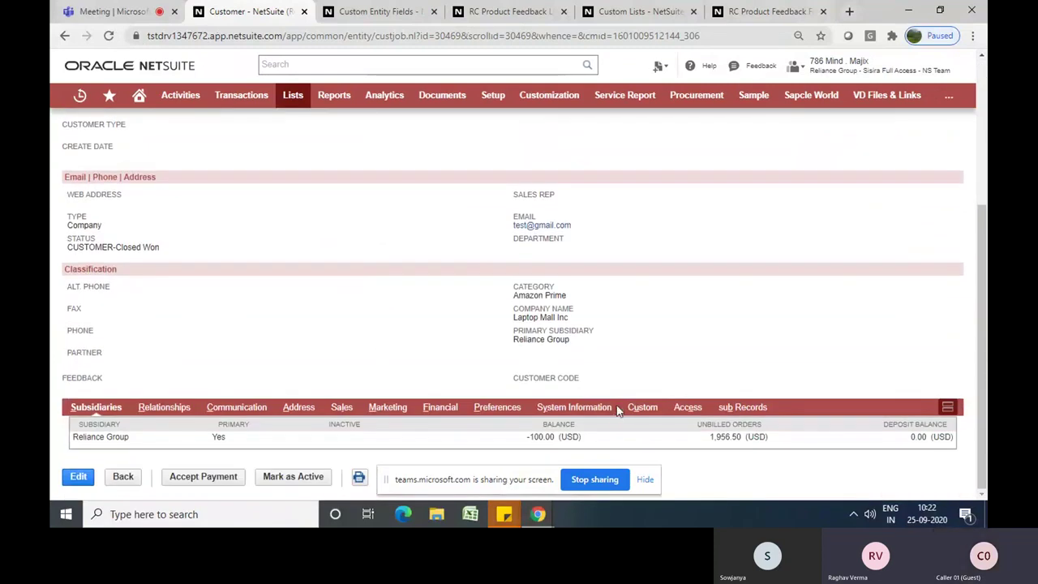
pyautogui.click(651, 412)
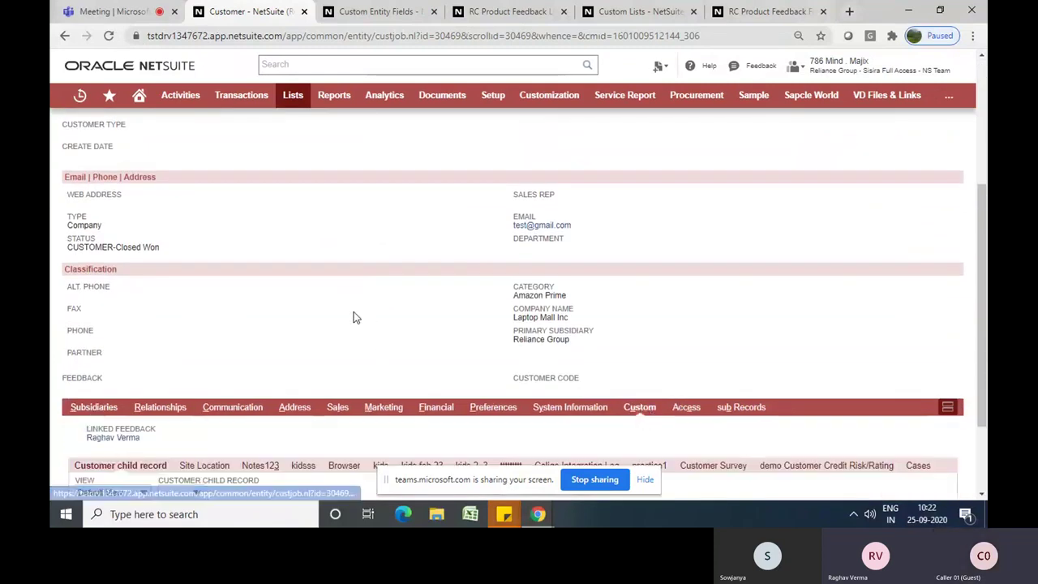
pyautogui.scroll(-1, 354, 317)
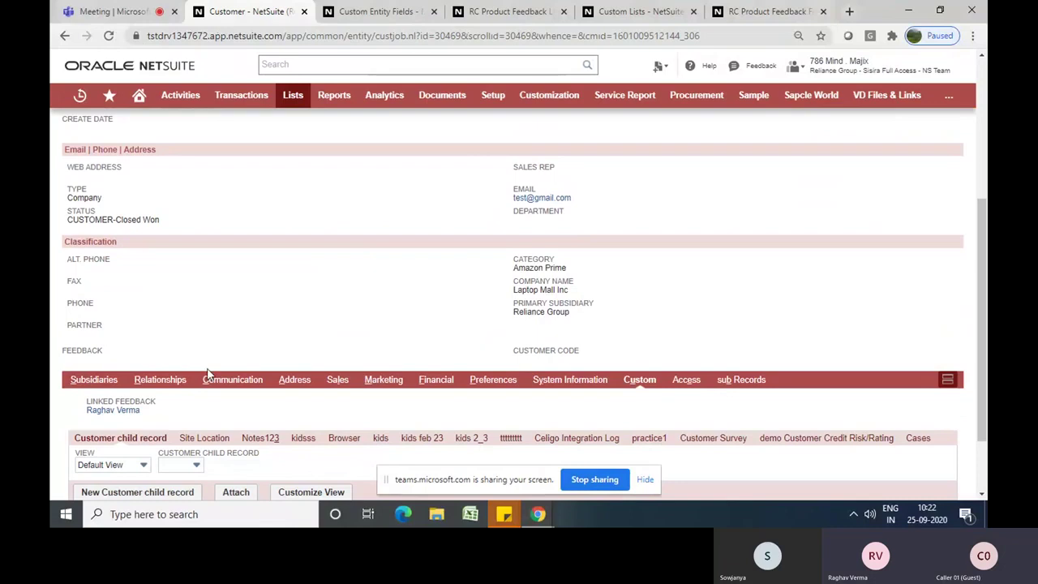
pyautogui.rightClick(120, 416)
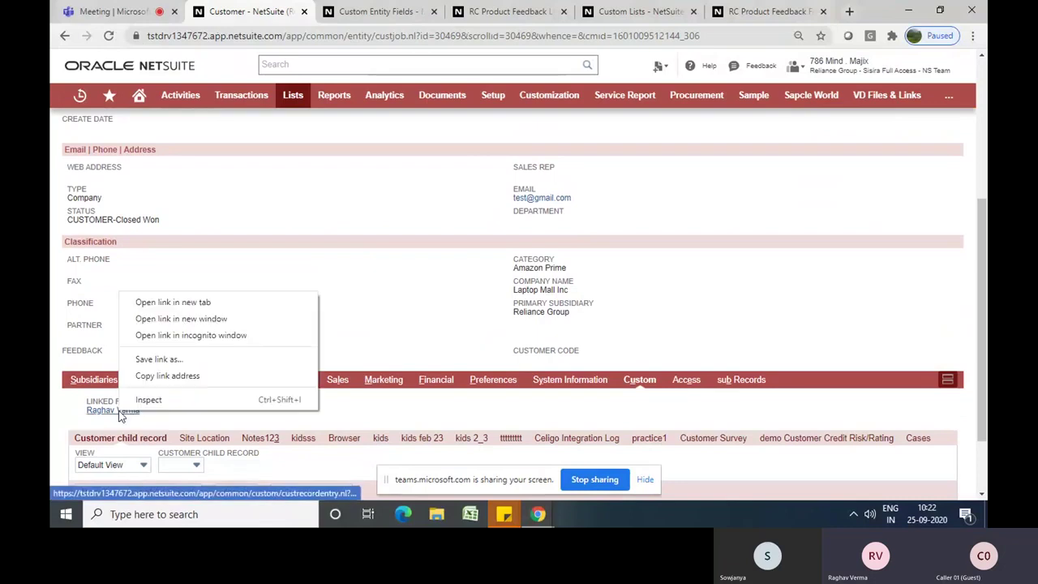
pyautogui.click(173, 303)
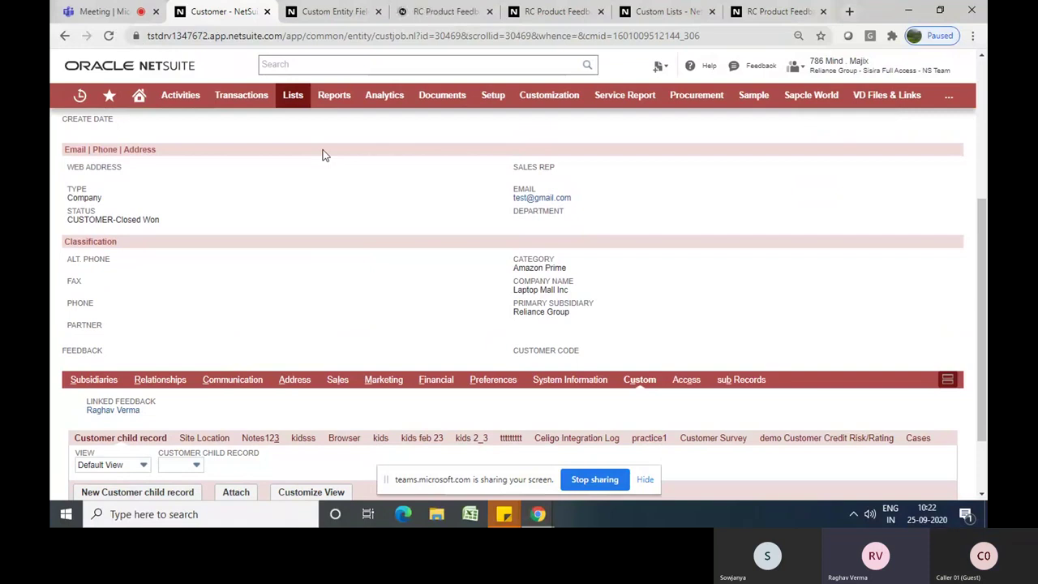
# Review the linked RC Product Feedback record's primary, order and feedback information and its child records
pyautogui.click(453, 11)
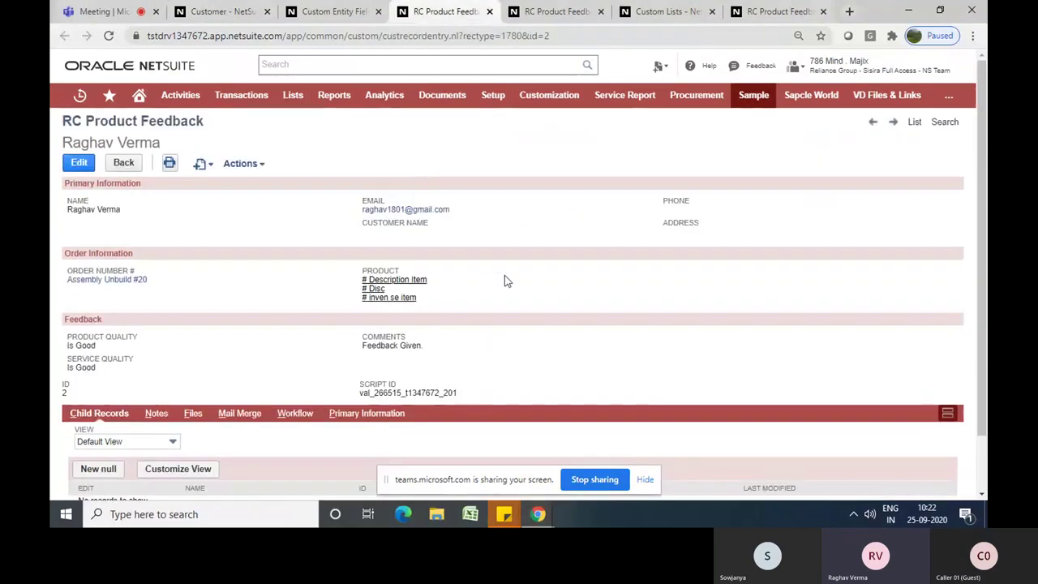
pyautogui.scroll(-1, 504, 281)
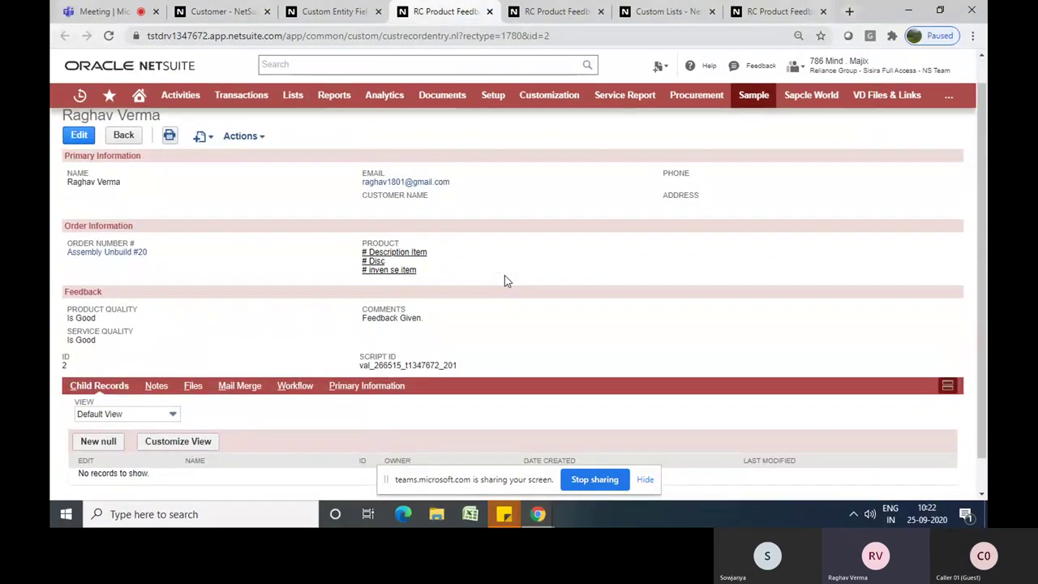
pyautogui.scroll(-1, 505, 280)
pyautogui.scroll(1, 504, 281)
pyautogui.scroll(1, 504, 281)
pyautogui.scroll(-2, 505, 281)
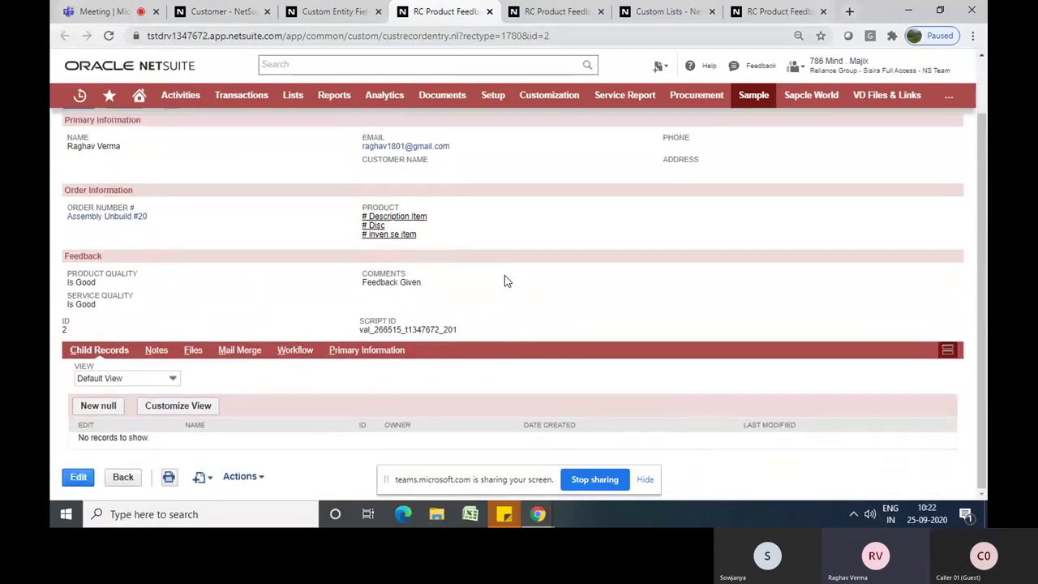
pyautogui.scroll(1, 505, 281)
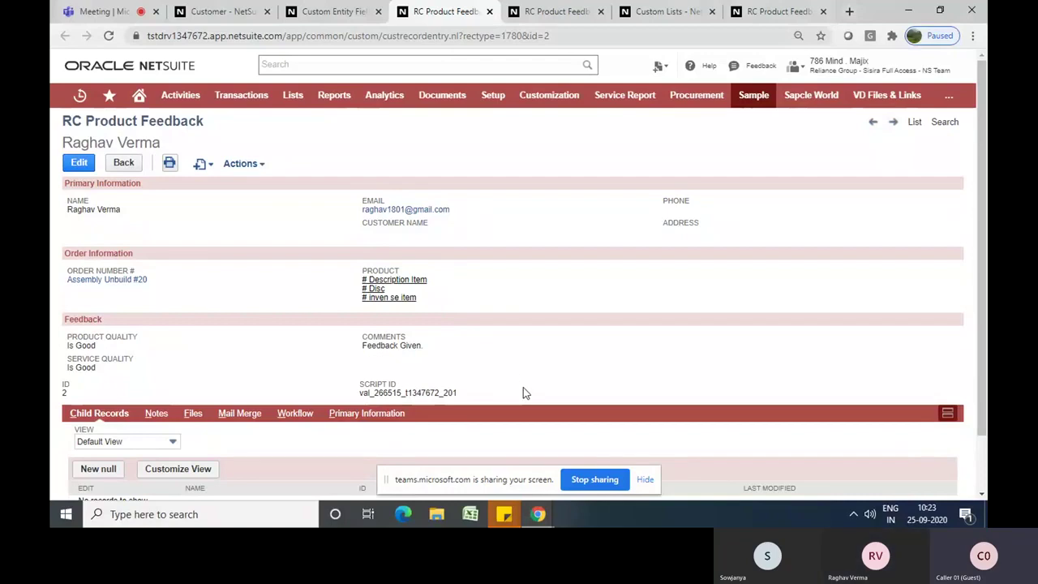
# Switch to the 2_Customization_Data_Mgmt PDF in Edge and find the Creating a Custom Record Type section on page 54
pyautogui.click(579, 481)
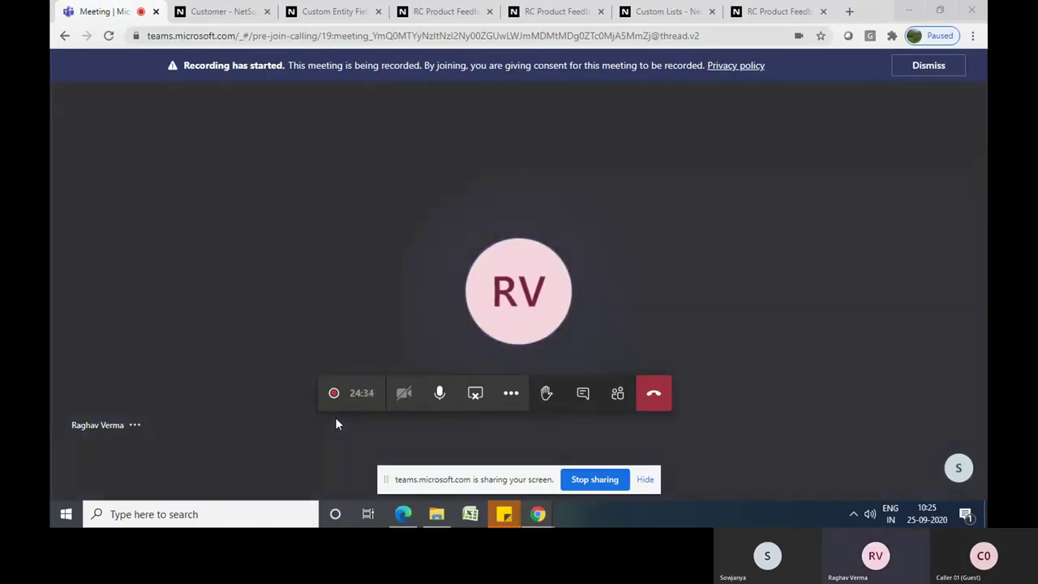
pyautogui.moveTo(403, 512)
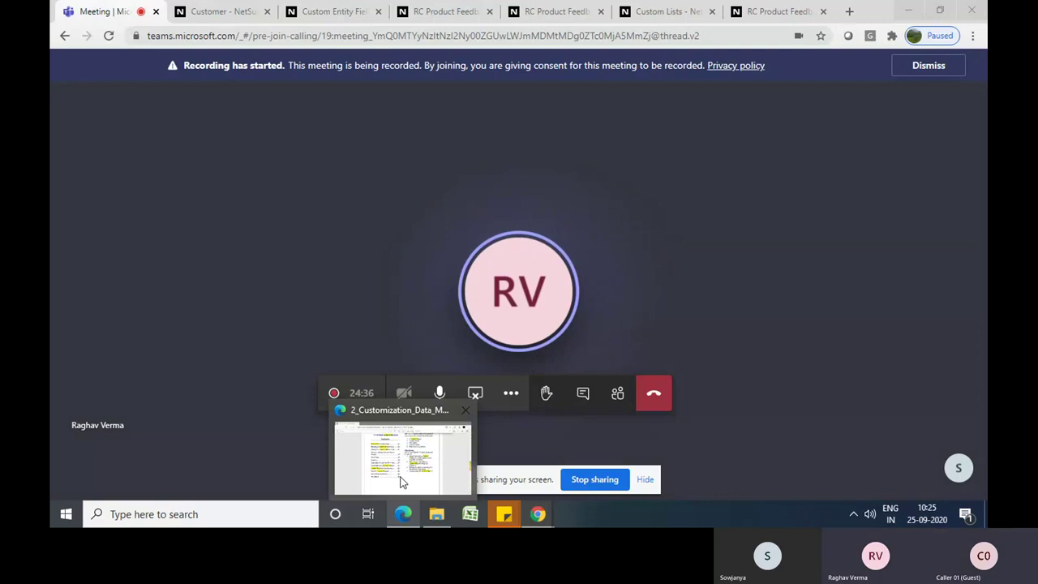
pyautogui.click(401, 484)
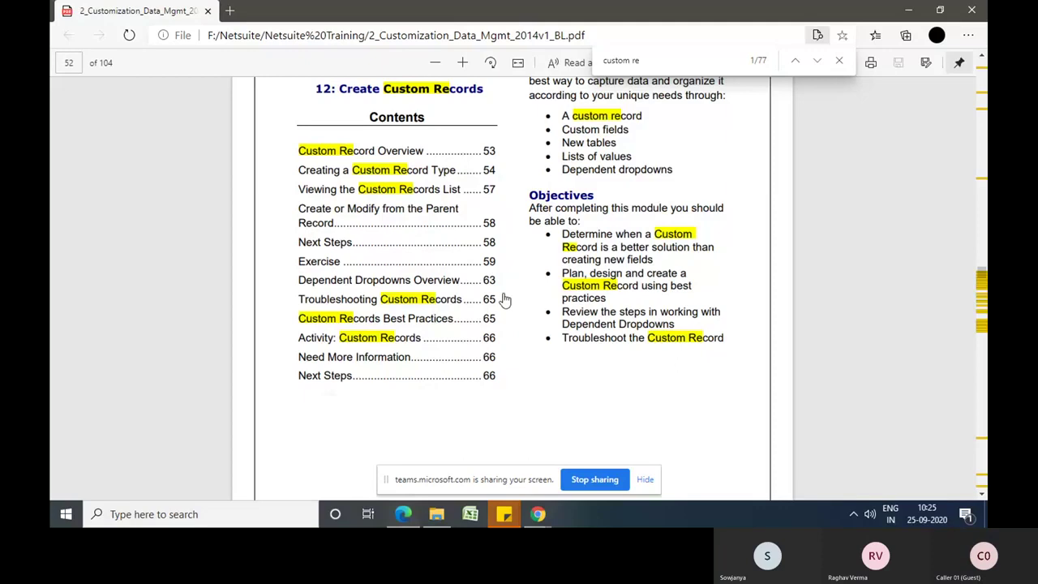
pyautogui.scroll(-1, 504, 300)
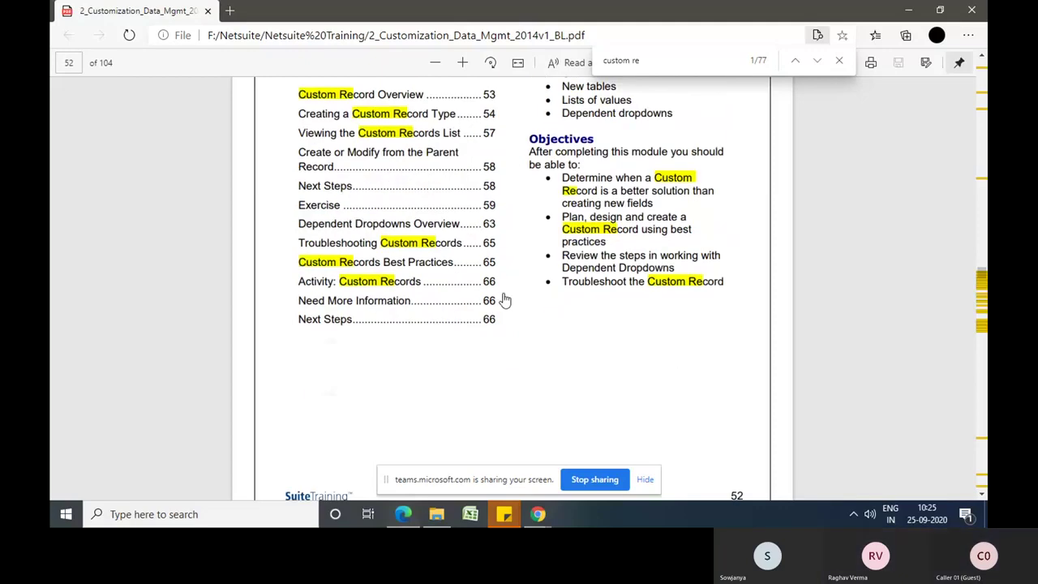
pyautogui.scroll(-1, 505, 300)
pyautogui.scroll(-15, 504, 300)
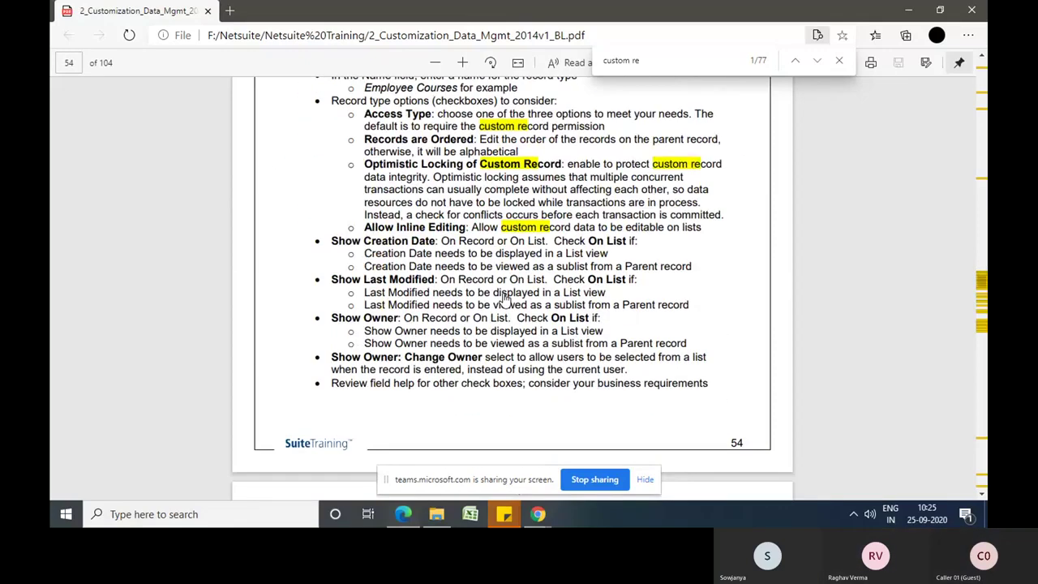
pyautogui.scroll(3, 505, 299)
pyautogui.scroll(3, 504, 300)
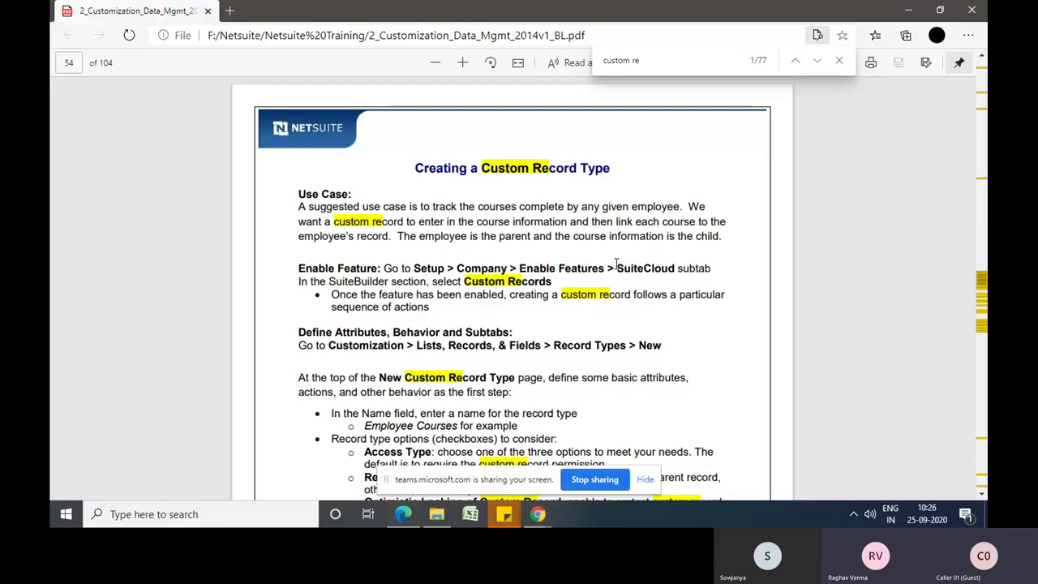
# Read the guide's custom record type options, subtab definitions, Add Custom Fields instructions, and Assign Permissions and Links section
pyautogui.scroll(-3, 616, 266)
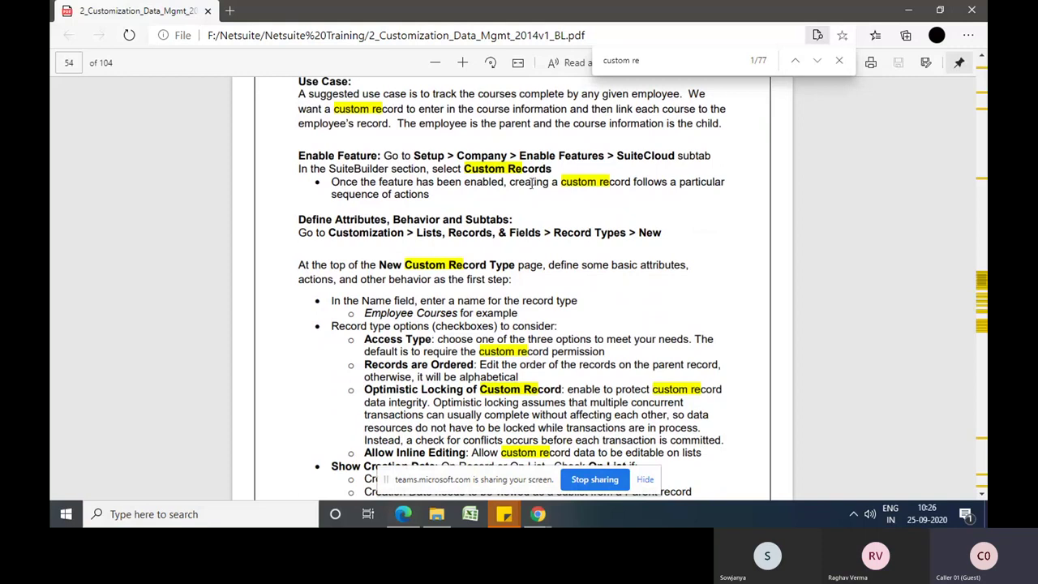
pyautogui.scroll(-3, 531, 181)
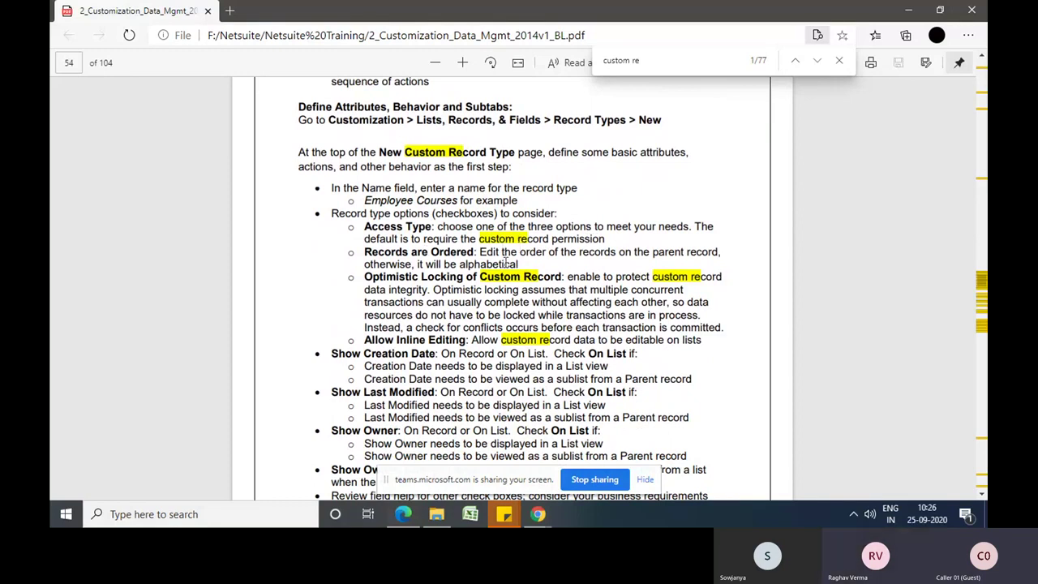
pyautogui.scroll(-3, 506, 263)
pyautogui.scroll(-5, 505, 264)
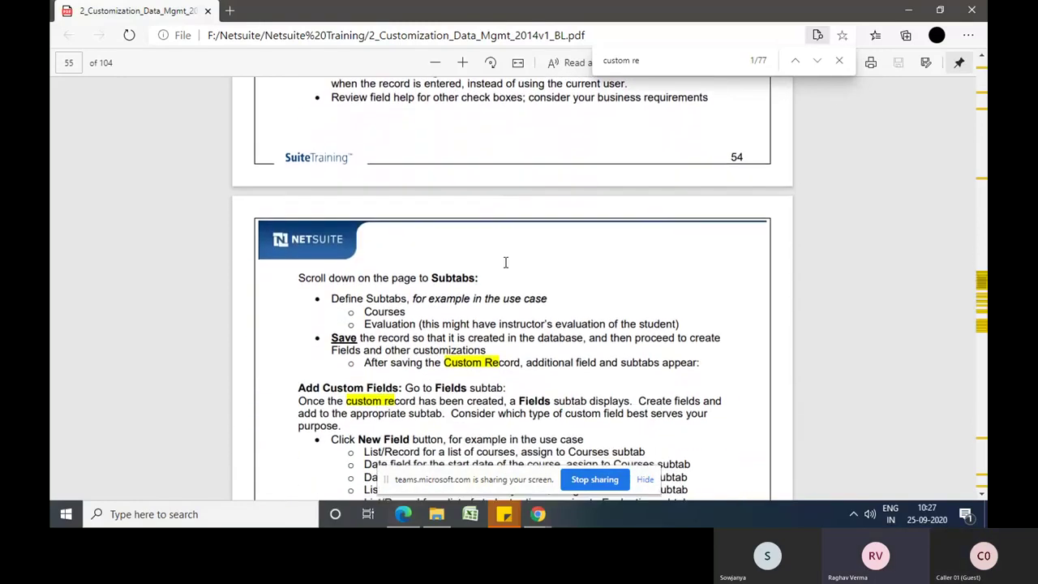
pyautogui.scroll(-2, 506, 262)
pyautogui.scroll(-2, 505, 262)
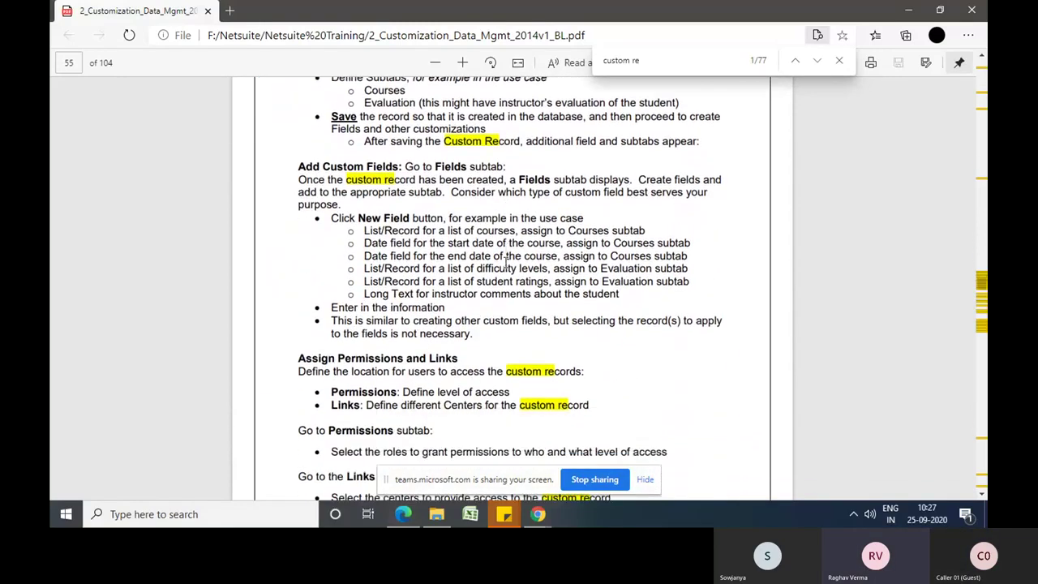
# Read the manual's custom record instructions on adding fields, permissions and links, parent-child fields, sourcing, form customization and parent record access
pyautogui.scroll(-1, 505, 262)
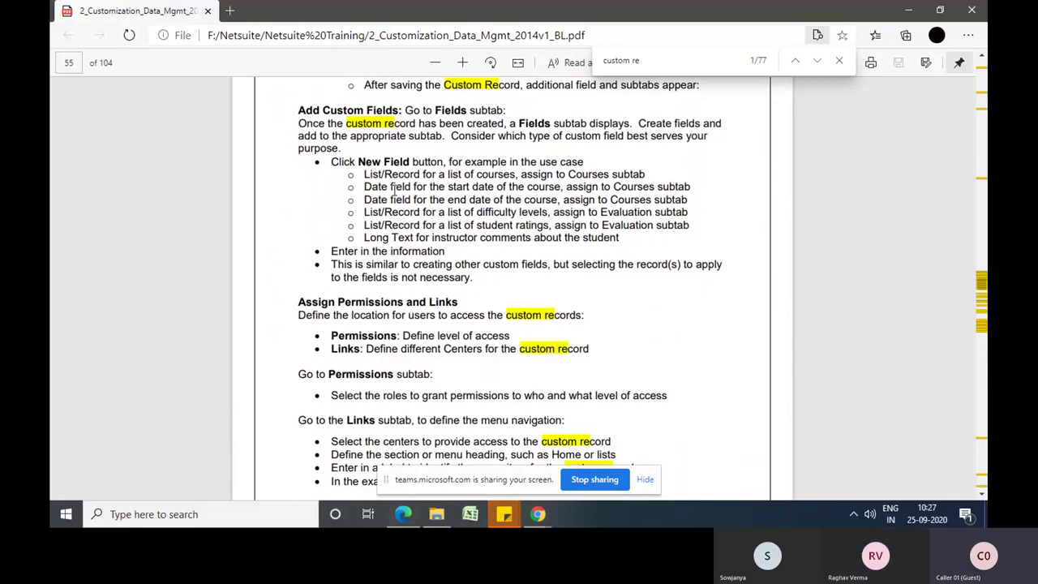
pyautogui.scroll(-3, 395, 188)
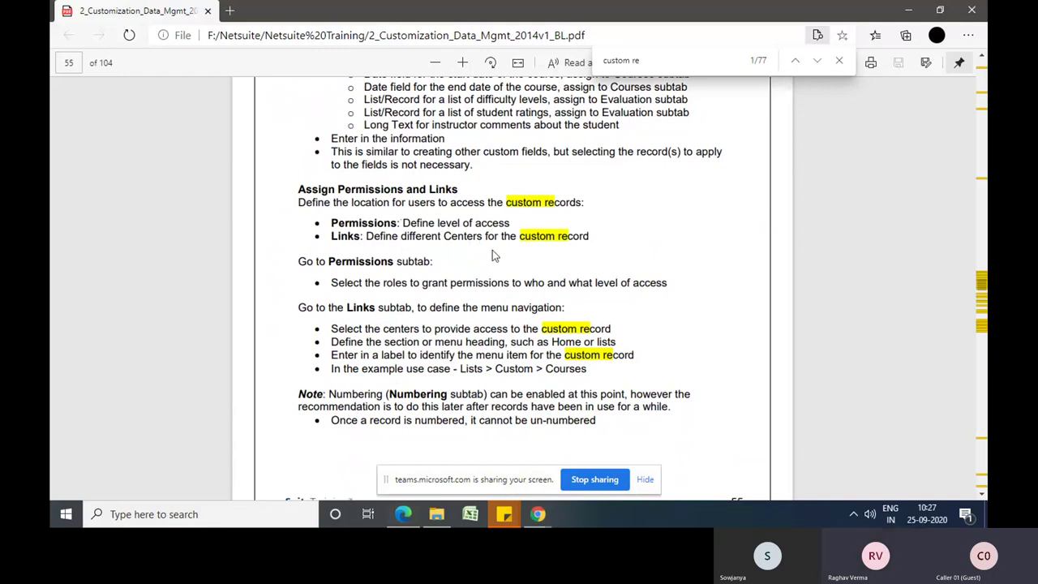
pyautogui.scroll(-3, 493, 249)
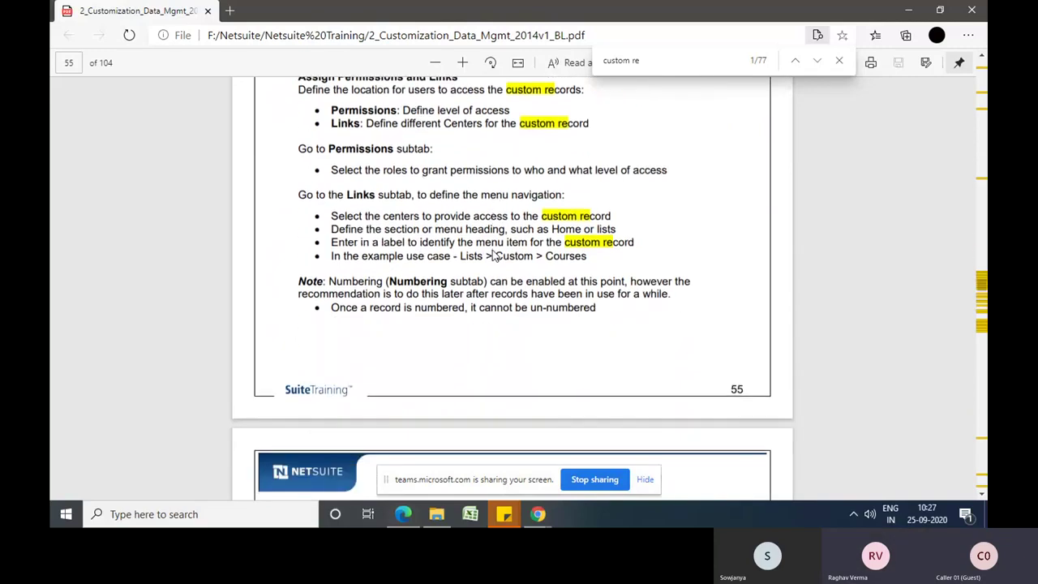
pyautogui.scroll(-4, 492, 255)
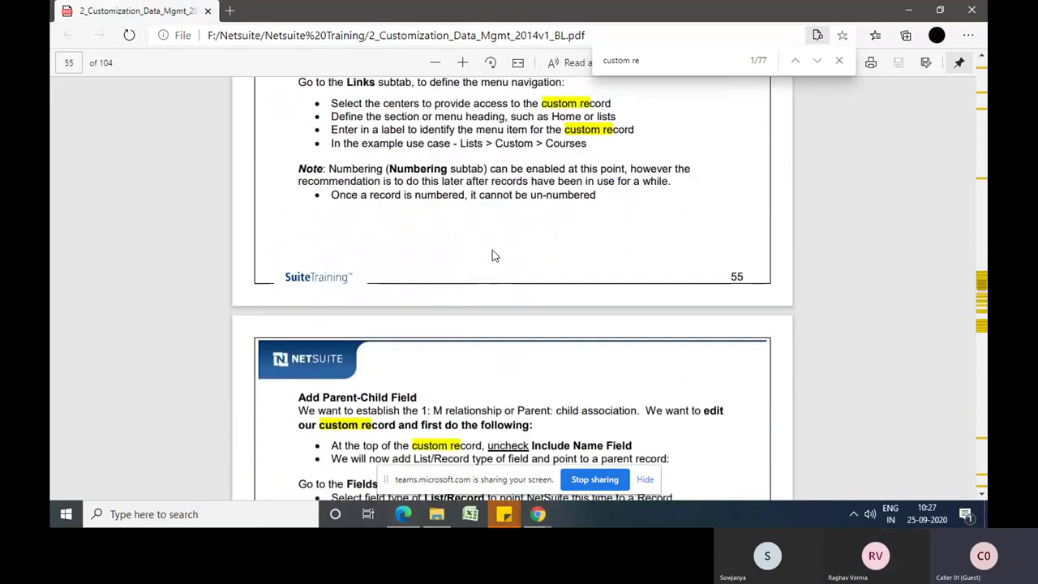
pyautogui.scroll(-2, 493, 256)
pyautogui.scroll(-3, 493, 255)
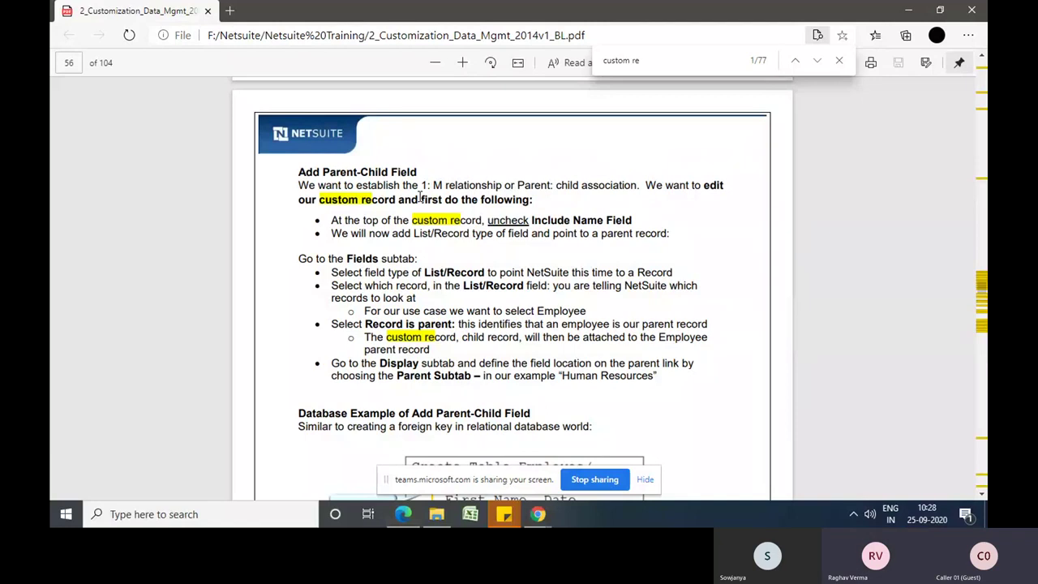
pyautogui.scroll(-5, 420, 197)
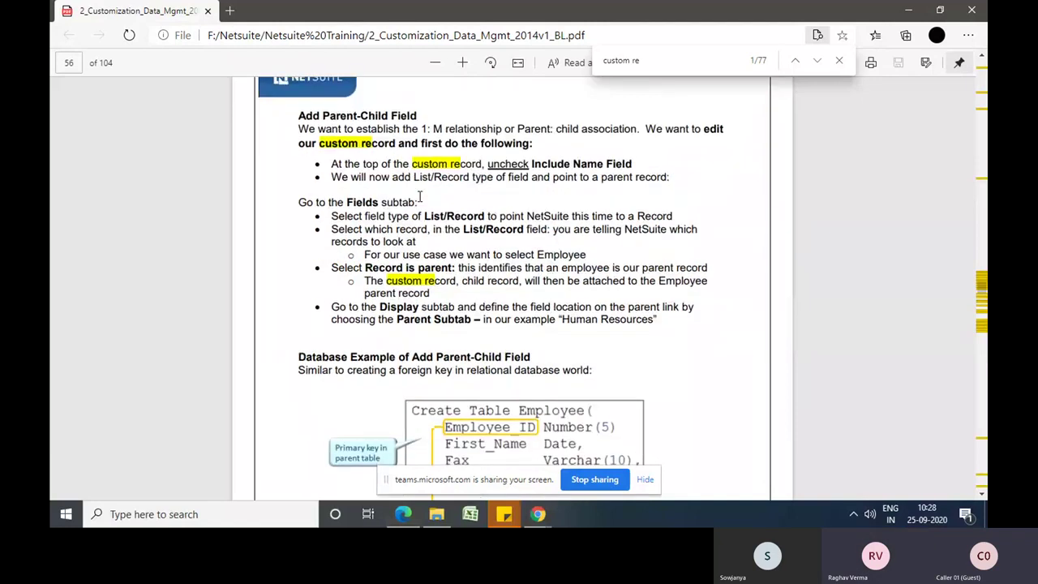
pyautogui.scroll(-7, 420, 197)
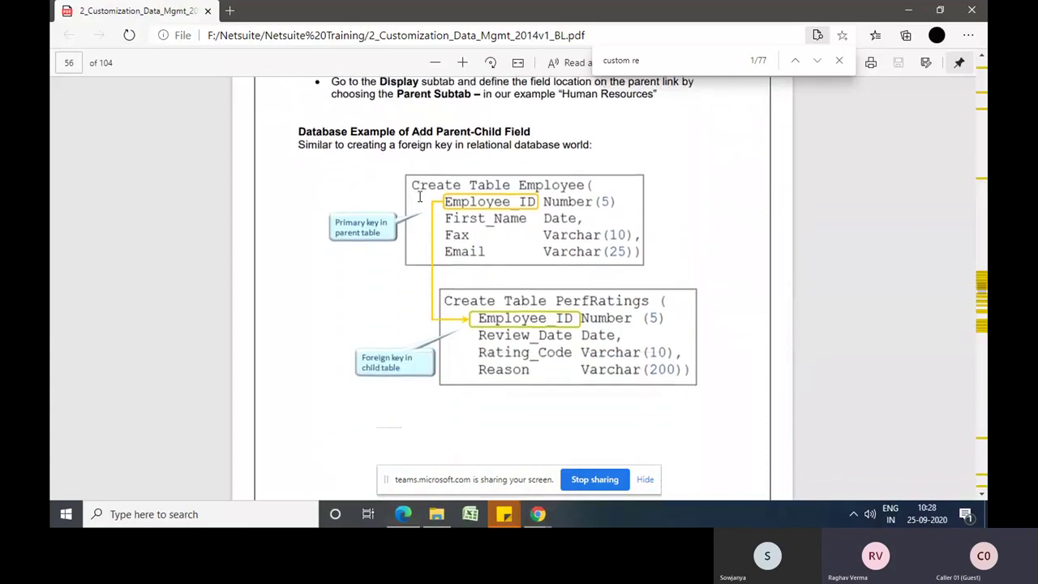
pyautogui.scroll(-5, 420, 197)
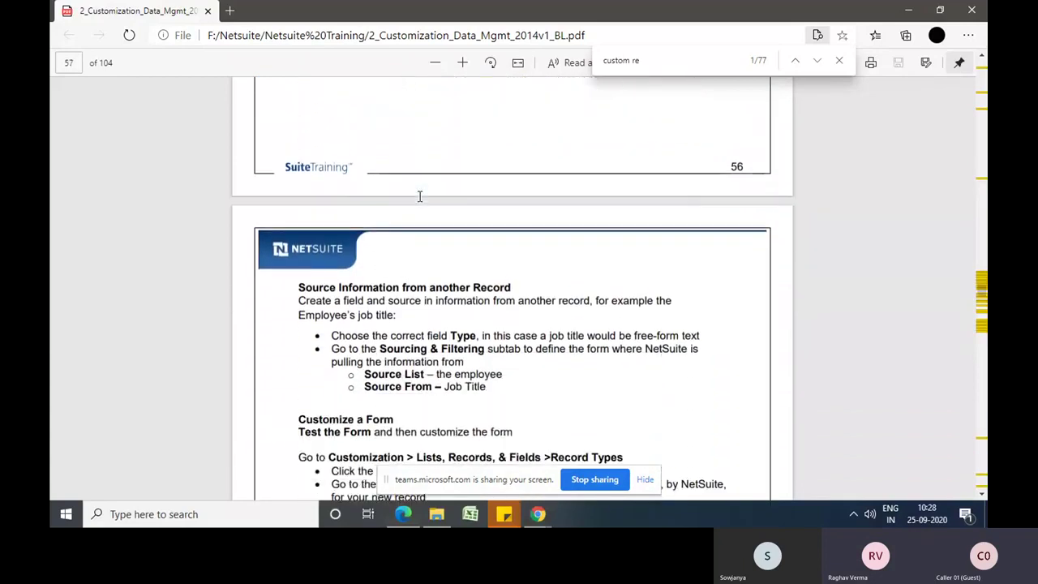
pyautogui.scroll(-13, 420, 197)
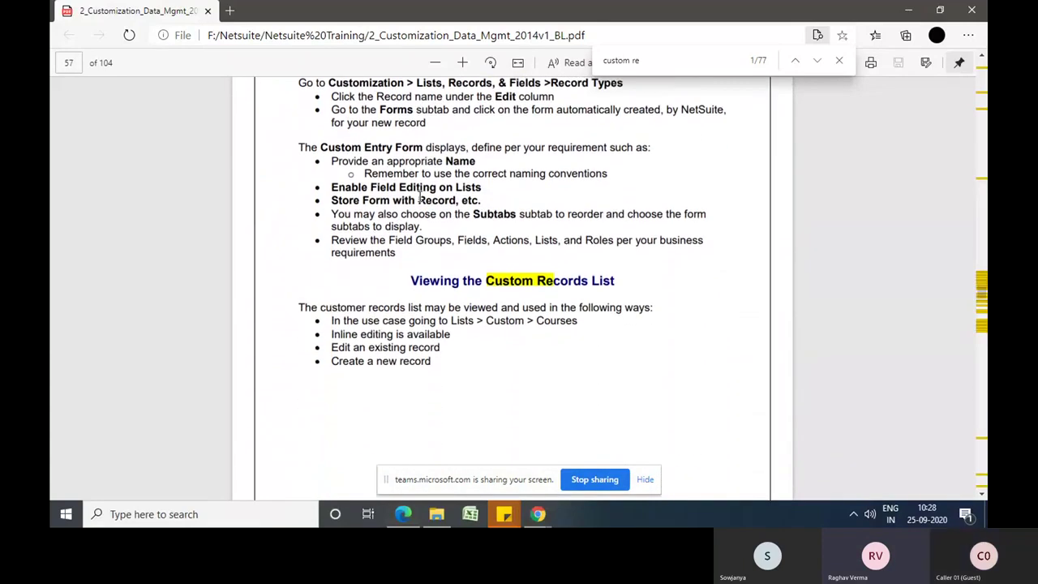
pyautogui.scroll(-5, 420, 196)
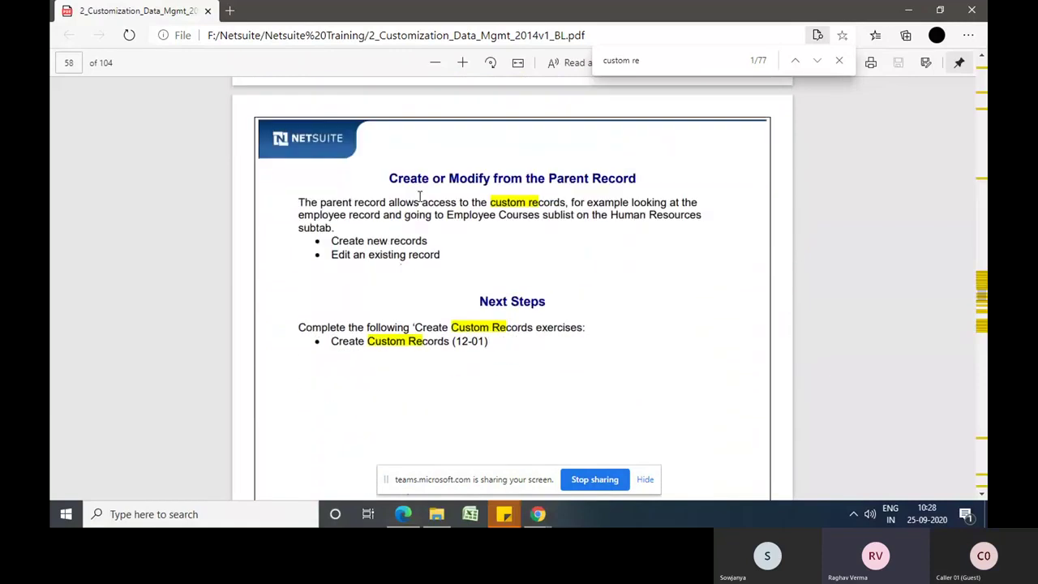
pyautogui.scroll(-1, 420, 197)
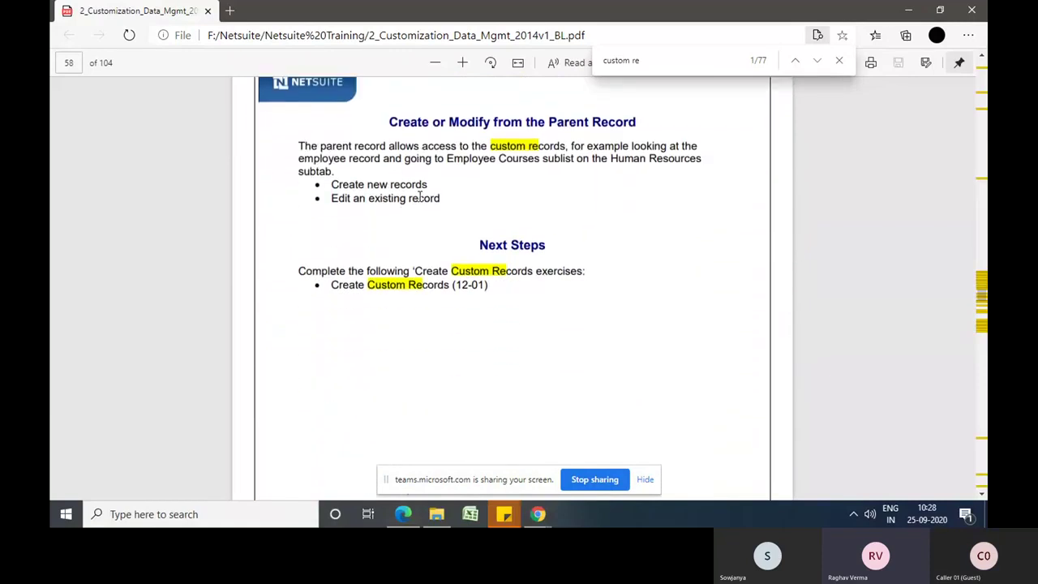
pyautogui.scroll(-6, 420, 197)
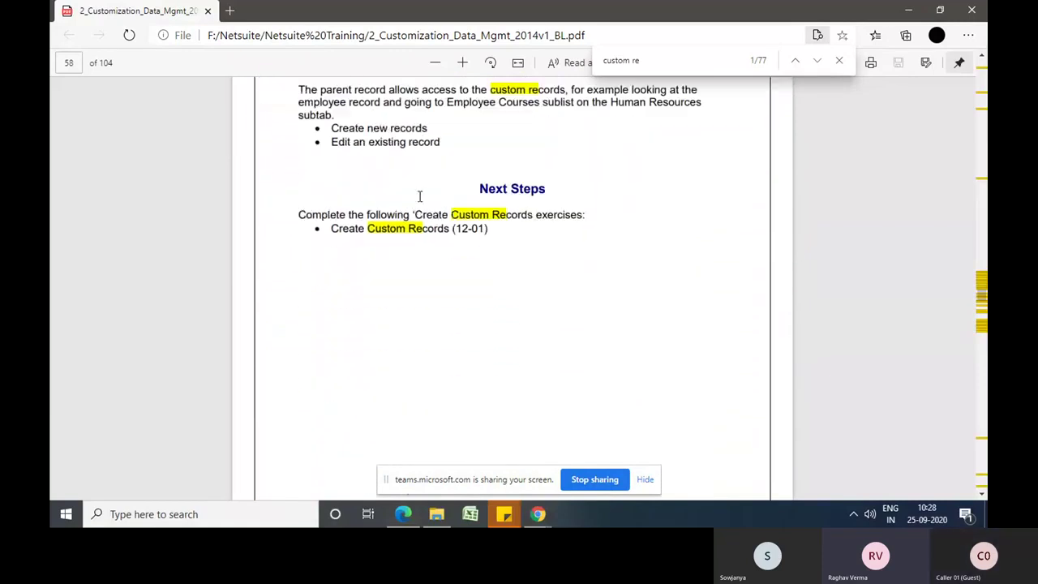
pyautogui.scroll(-7, 420, 196)
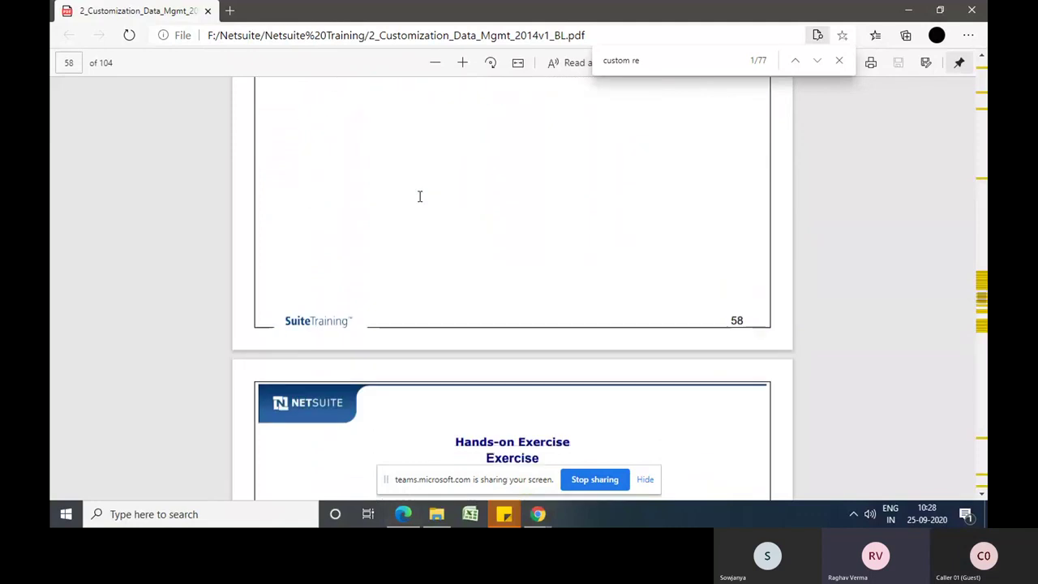
# Review hands-on exercise 12-01, Create Custom Records, from its scenario through the custom list, record type, field and link steps
pyautogui.scroll(-1, 420, 197)
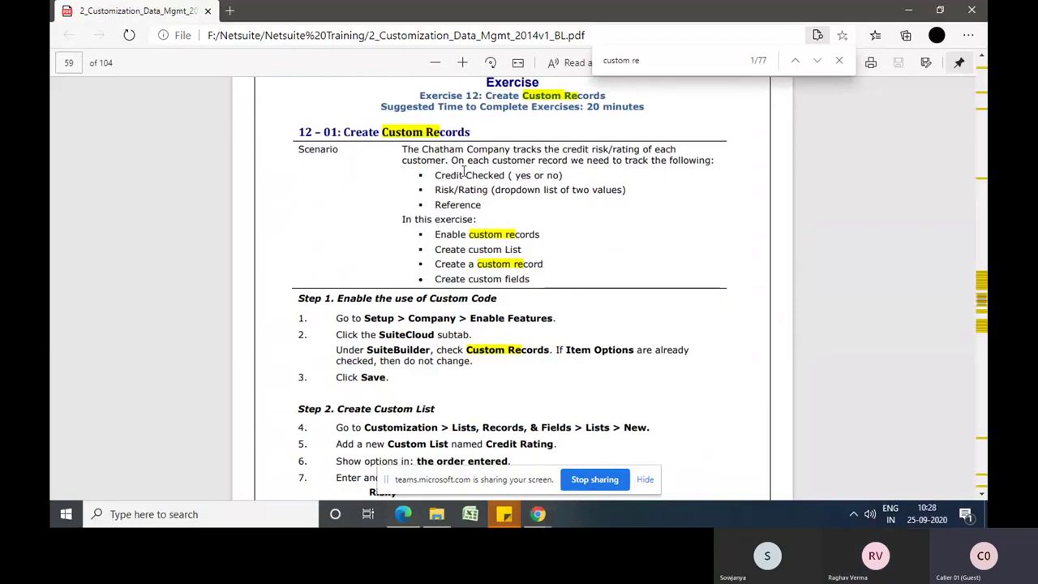
pyautogui.scroll(-3, 487, 172)
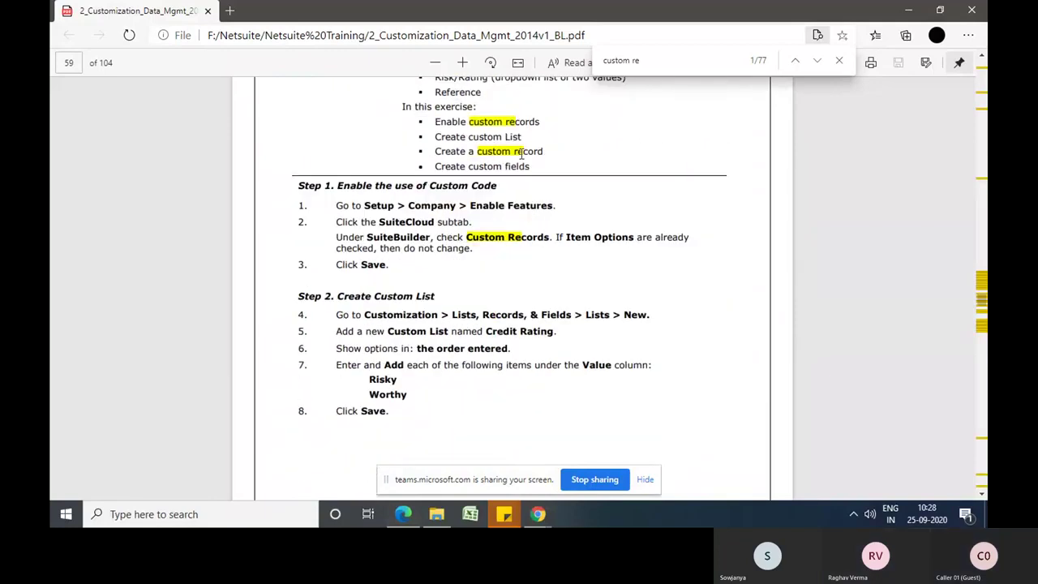
pyautogui.scroll(1, 522, 152)
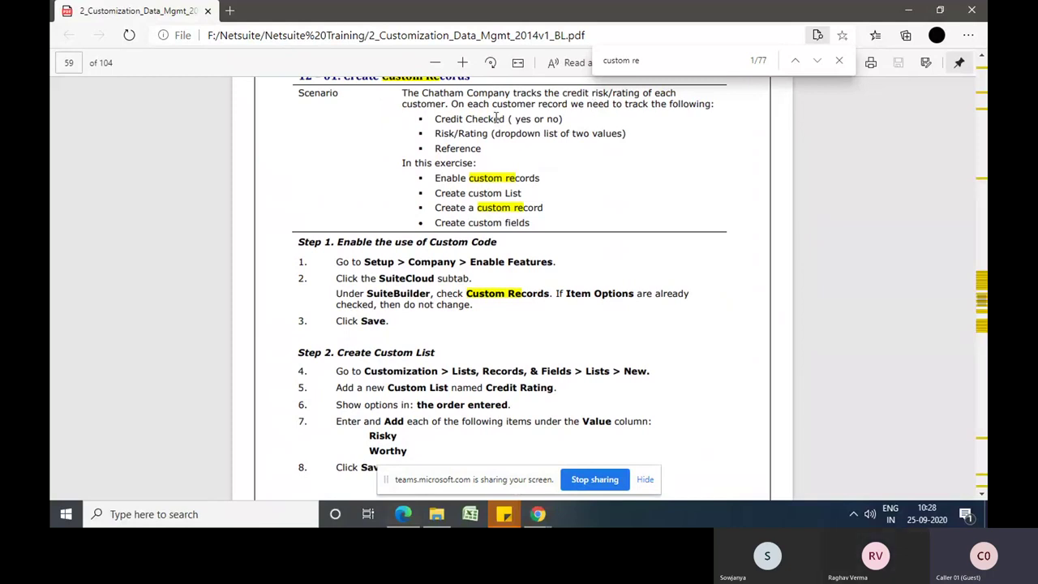
pyautogui.scroll(-1, 497, 119)
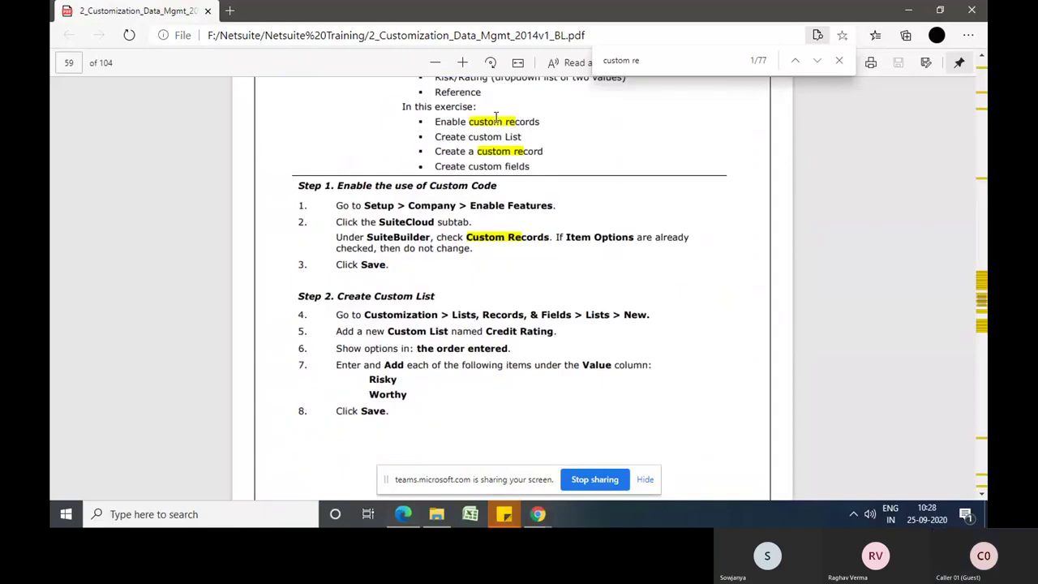
pyautogui.scroll(-6, 497, 118)
pyautogui.scroll(-6, 496, 116)
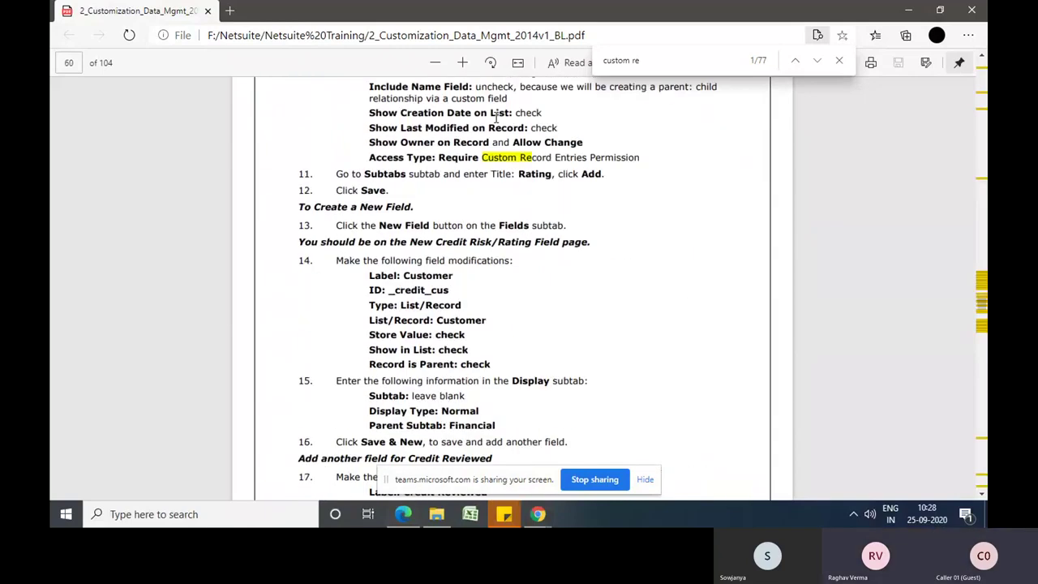
pyautogui.scroll(-13, 496, 119)
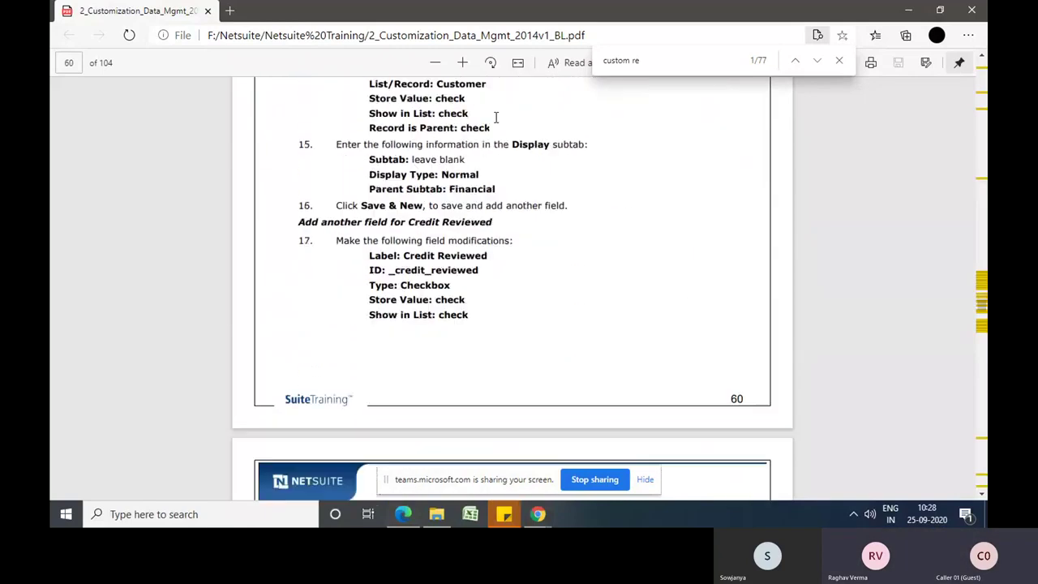
pyautogui.scroll(-2, 496, 119)
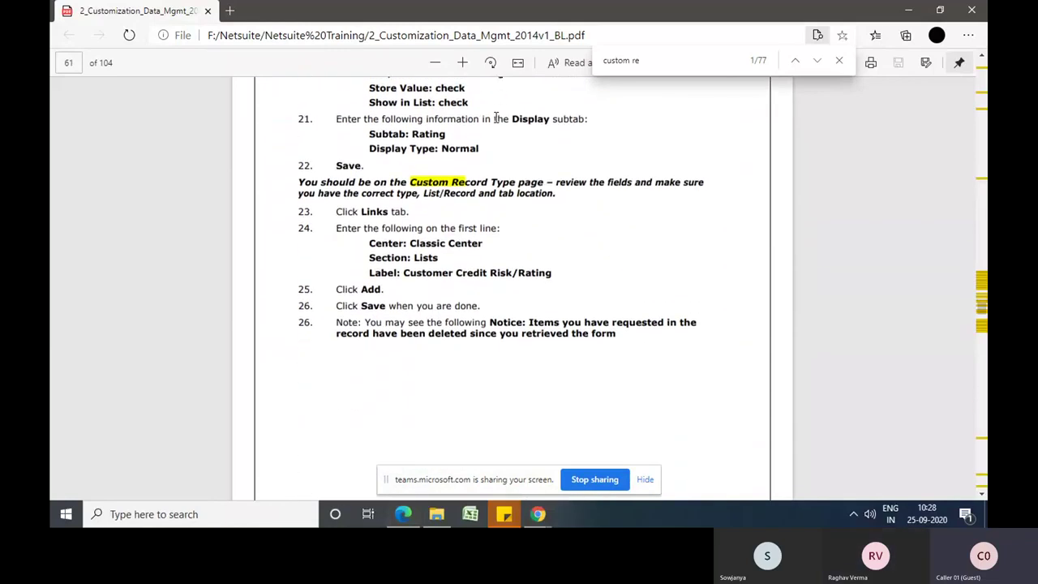
pyautogui.scroll(-12, 497, 117)
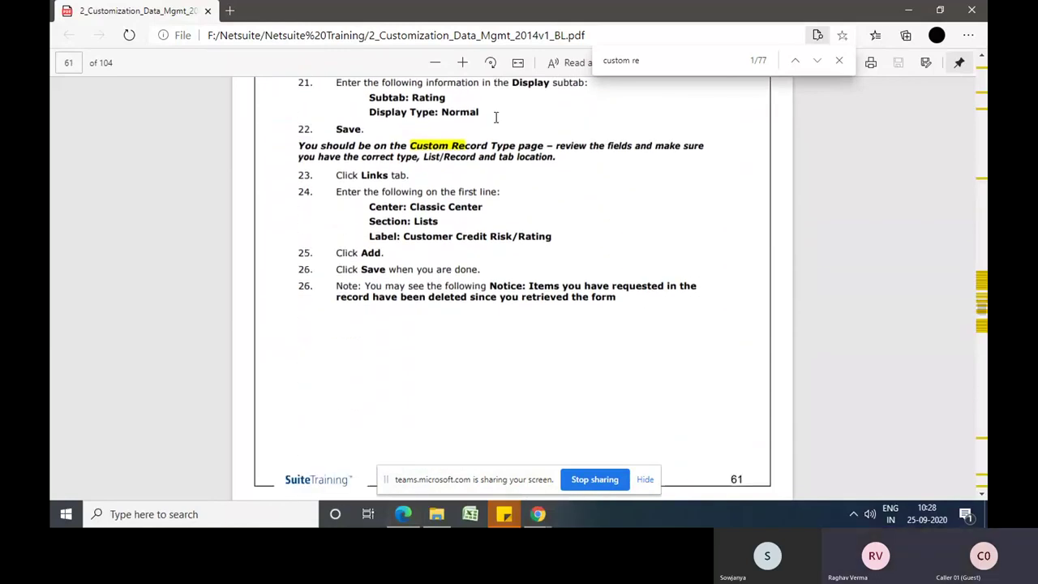
# Look through the manual's dependent dropdowns overview, Custom Records Best Practices and custom records activity, up to the Migrate Your Data module
pyautogui.scroll(-4, 496, 118)
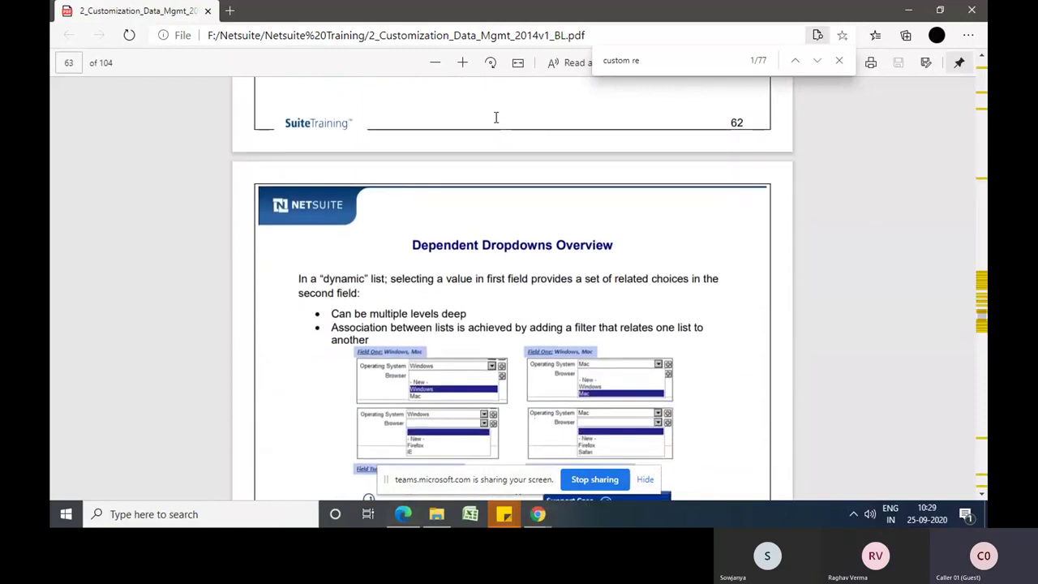
pyautogui.scroll(-20, 496, 117)
pyautogui.scroll(-15, 496, 118)
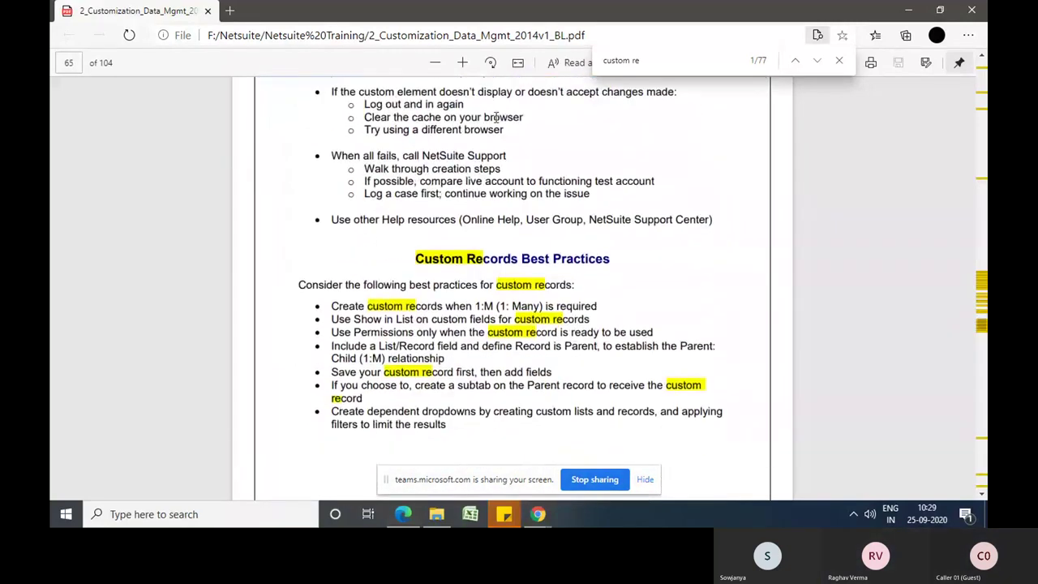
pyautogui.scroll(-2, 496, 118)
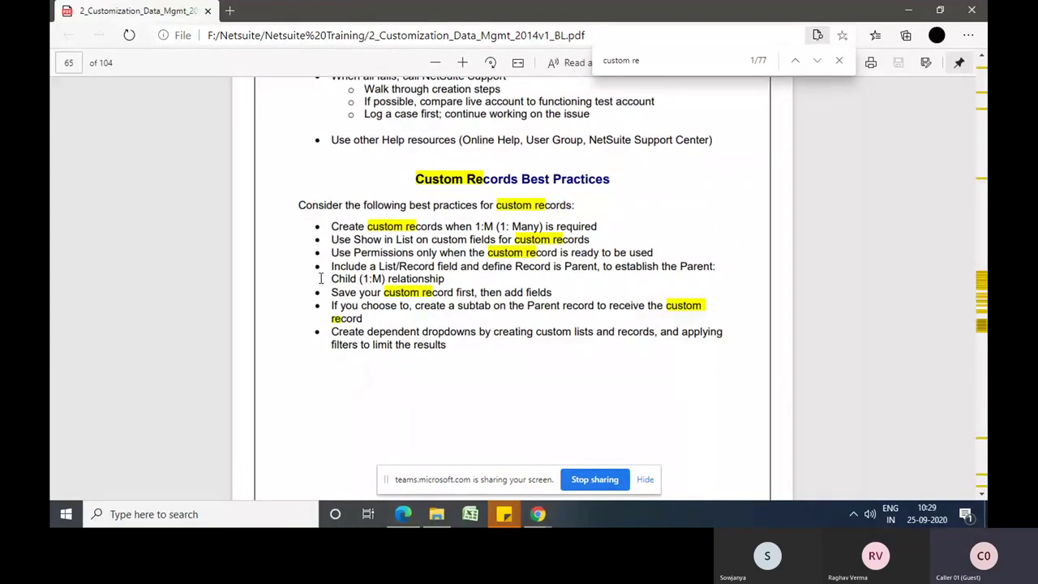
pyautogui.scroll(-7, 320, 278)
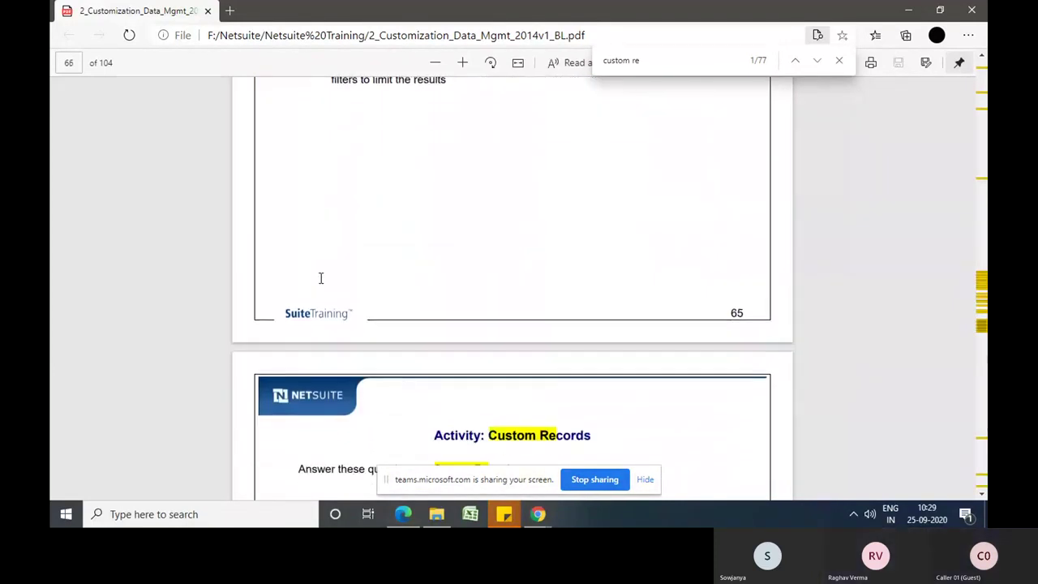
pyautogui.scroll(-10, 320, 278)
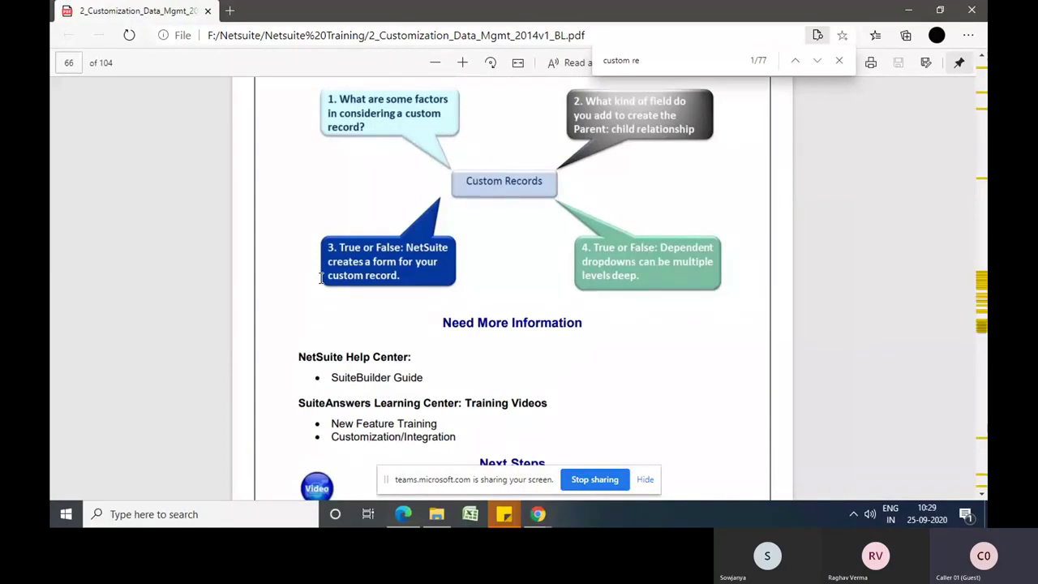
pyautogui.scroll(-1, 320, 278)
pyautogui.scroll(-10, 321, 279)
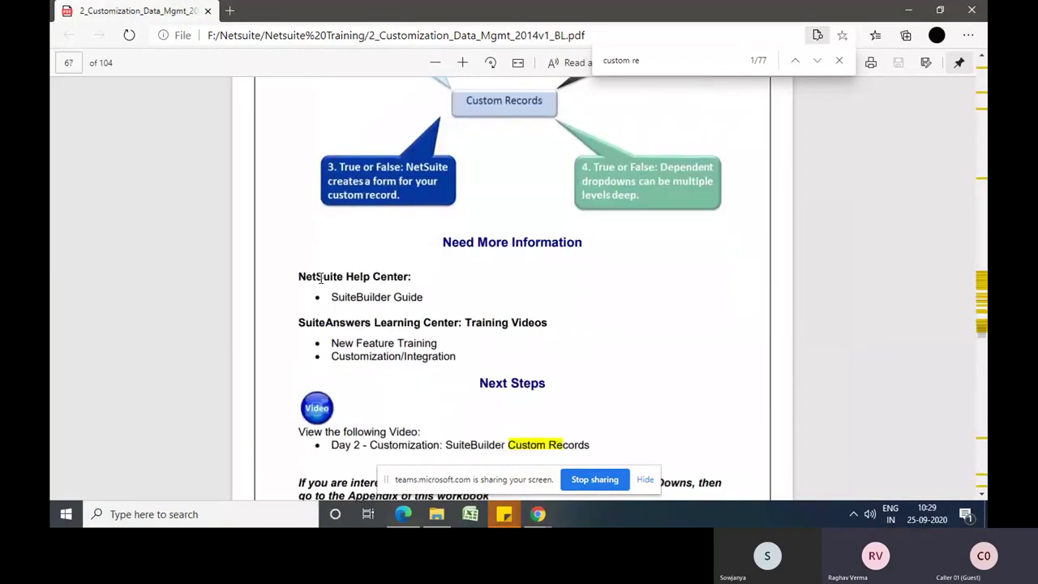
pyautogui.scroll(2, 321, 278)
pyautogui.scroll(2, 321, 278)
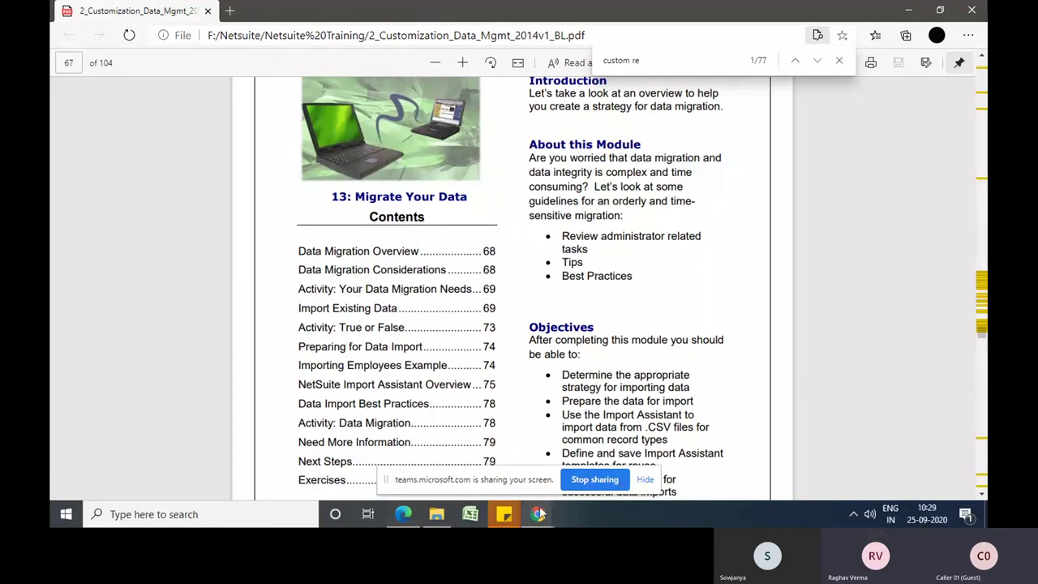
# Switch to NetSuite in Chrome and go from the customer record to the home dashboard
pyautogui.click(586, 485)
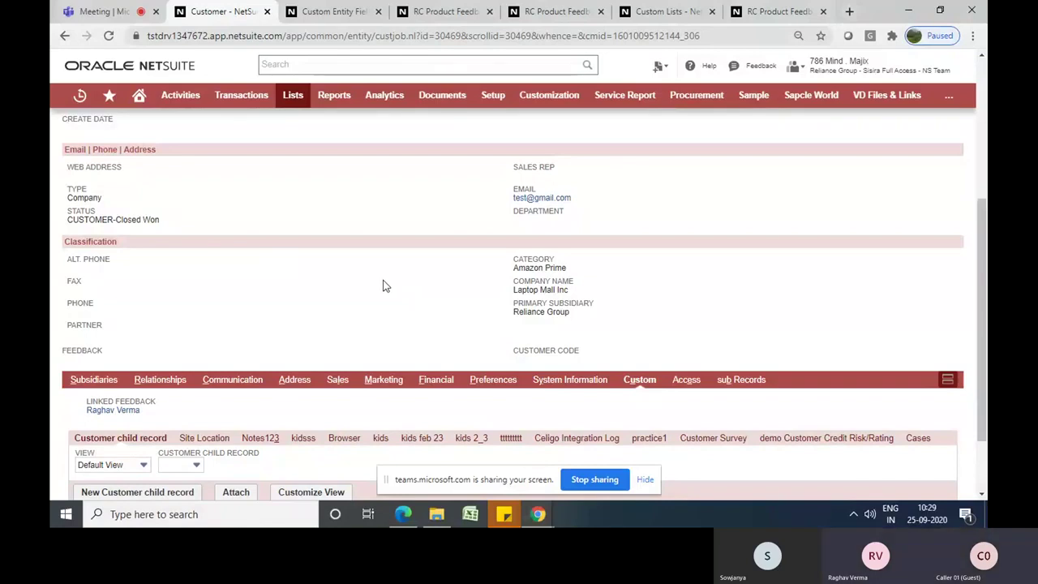
pyautogui.scroll(1, 385, 285)
pyautogui.scroll(3, 385, 286)
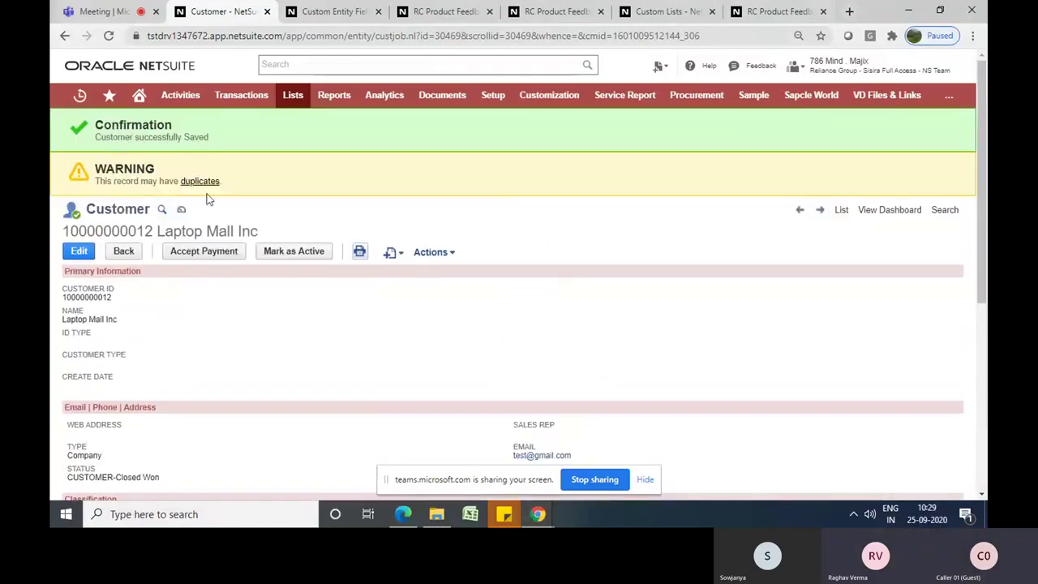
pyautogui.click(139, 103)
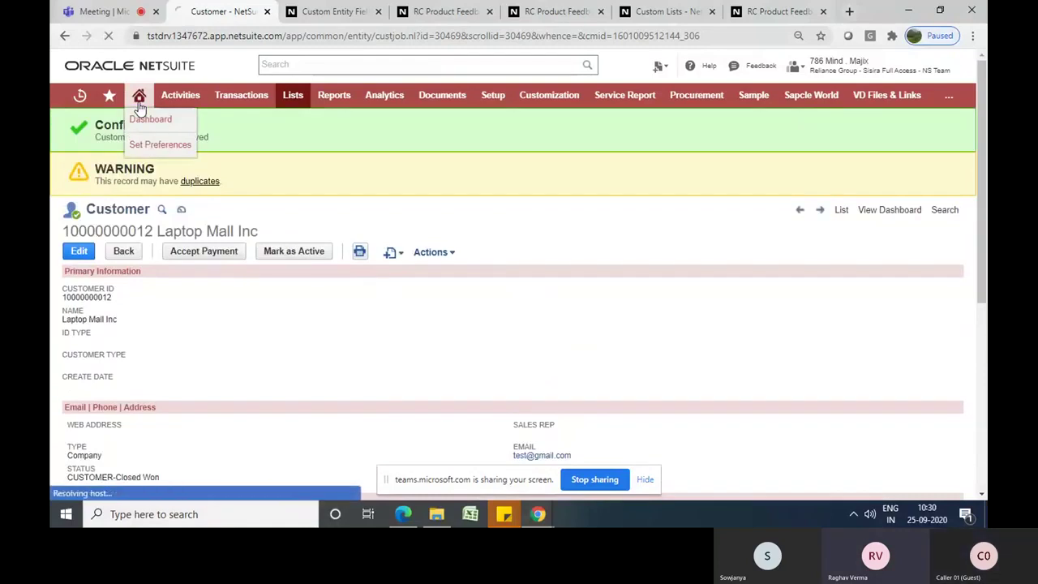
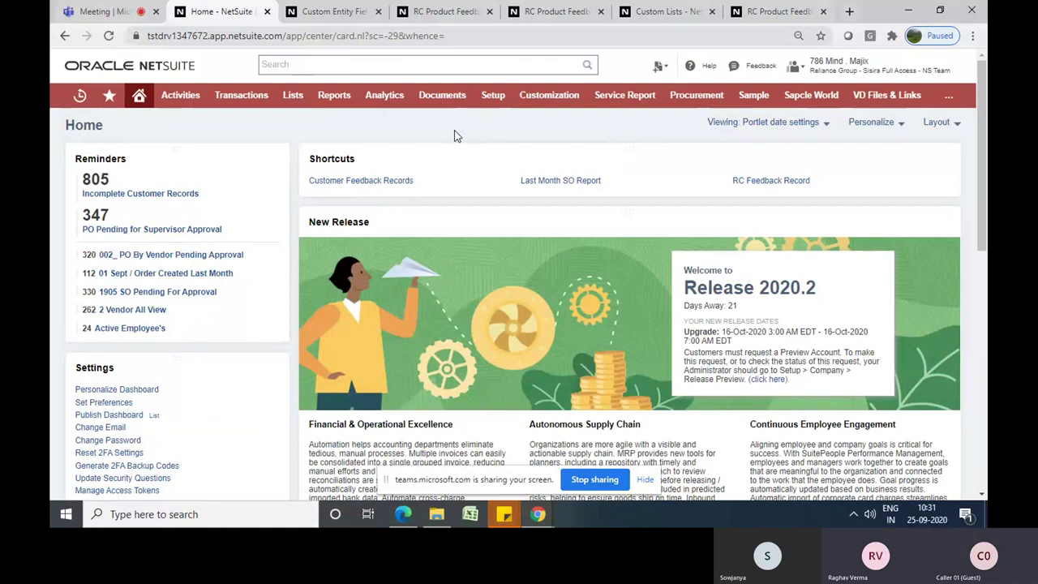
pyautogui.moveTo(297, 104)
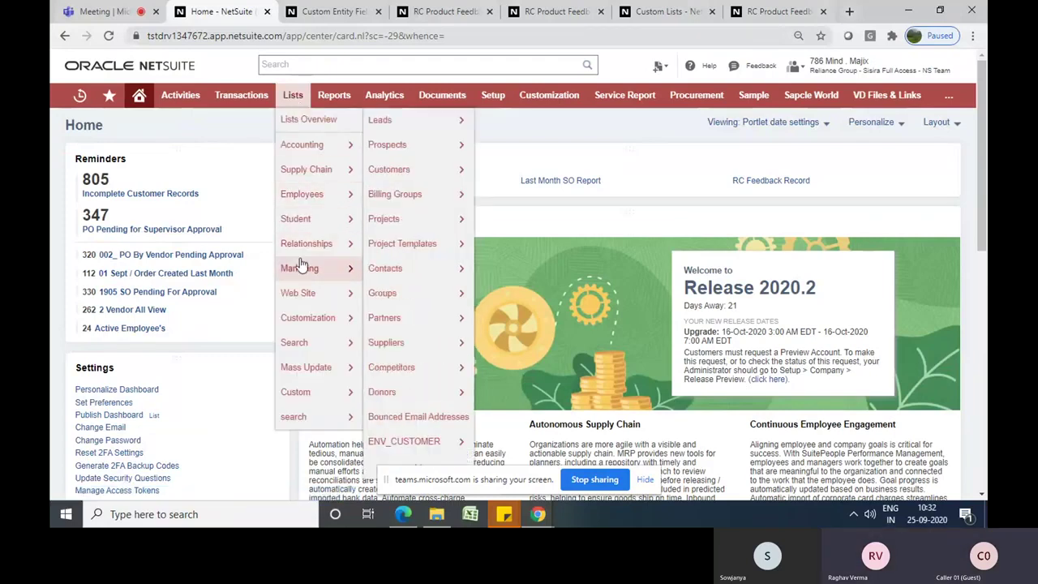
pyautogui.moveTo(313, 340)
pyautogui.moveTo(402, 345)
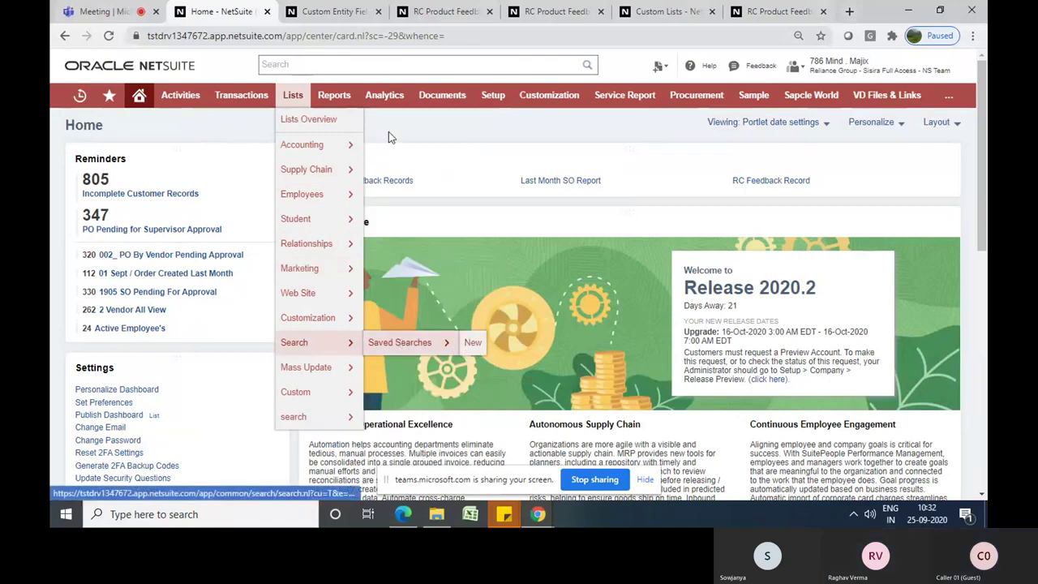
pyautogui.moveTo(243, 97)
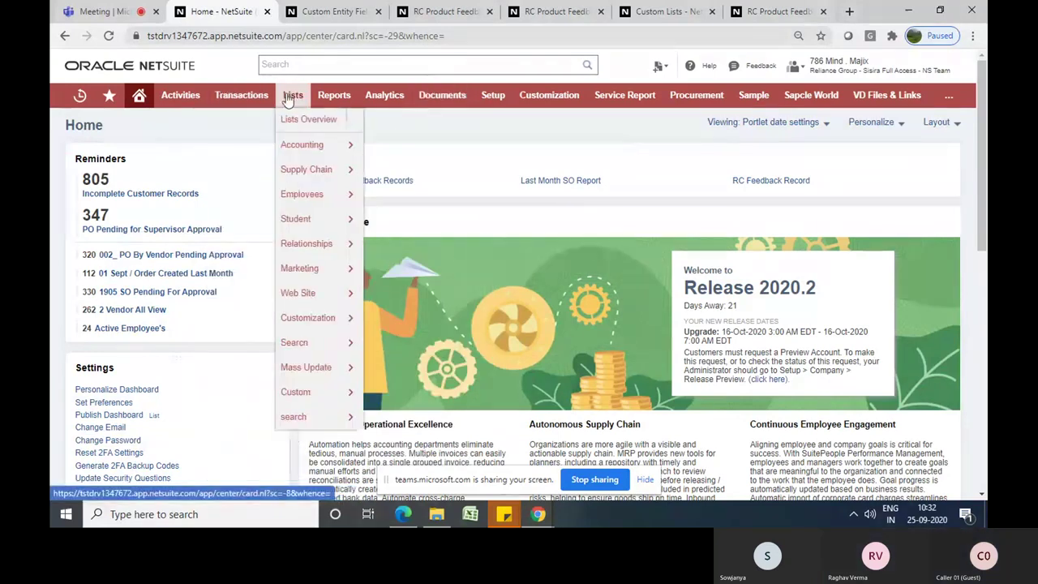
# Open the search page for customer records from the relationships lists
pyautogui.moveTo(297, 177)
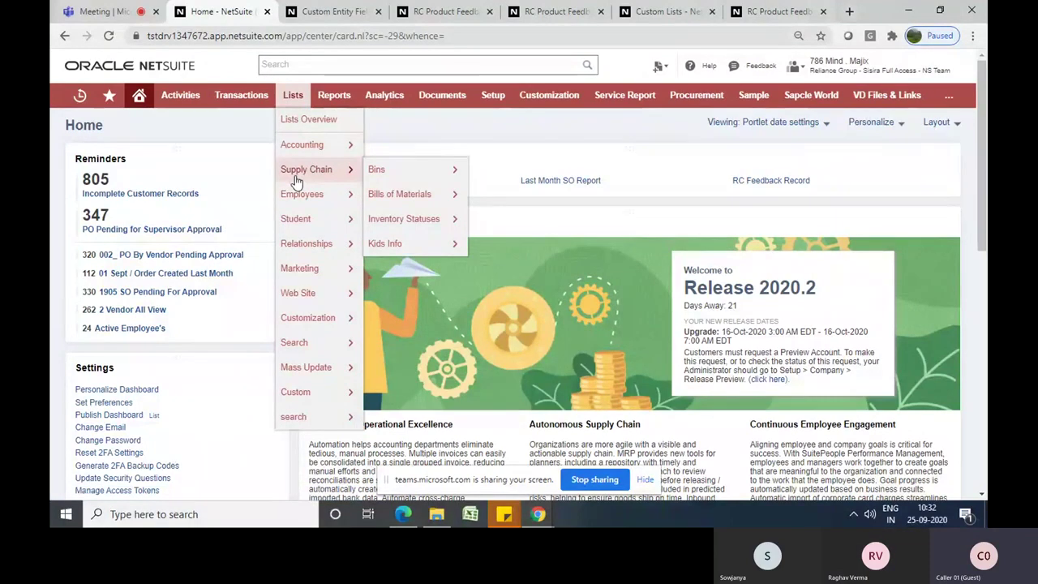
pyautogui.moveTo(300, 230)
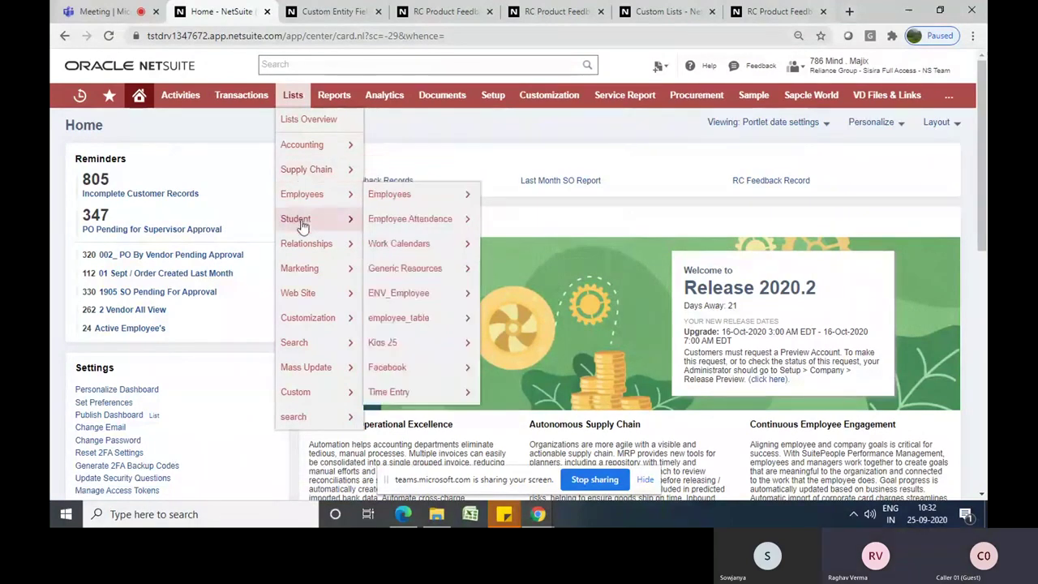
pyautogui.moveTo(466, 168)
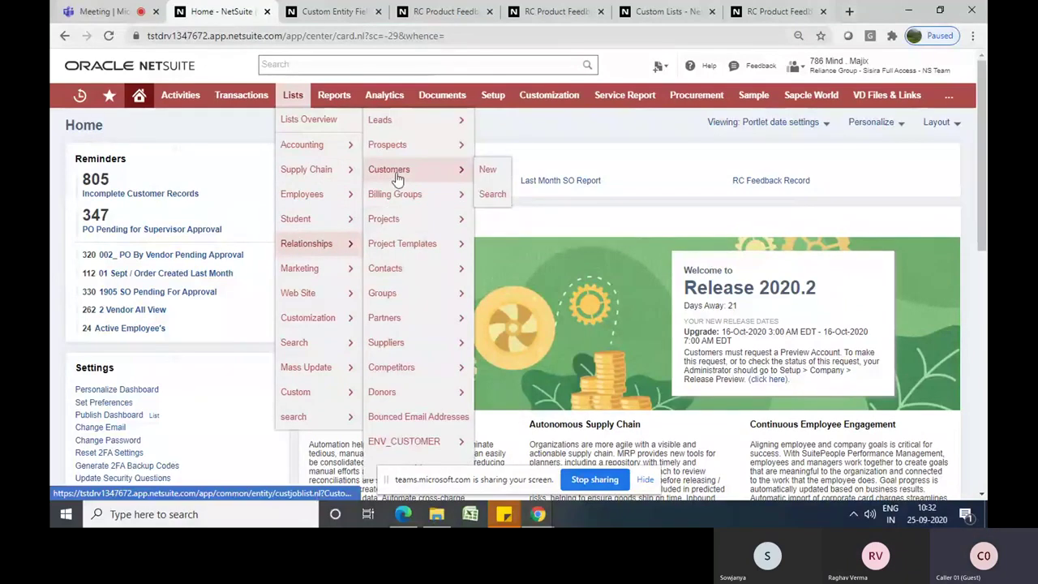
pyautogui.click(492, 196)
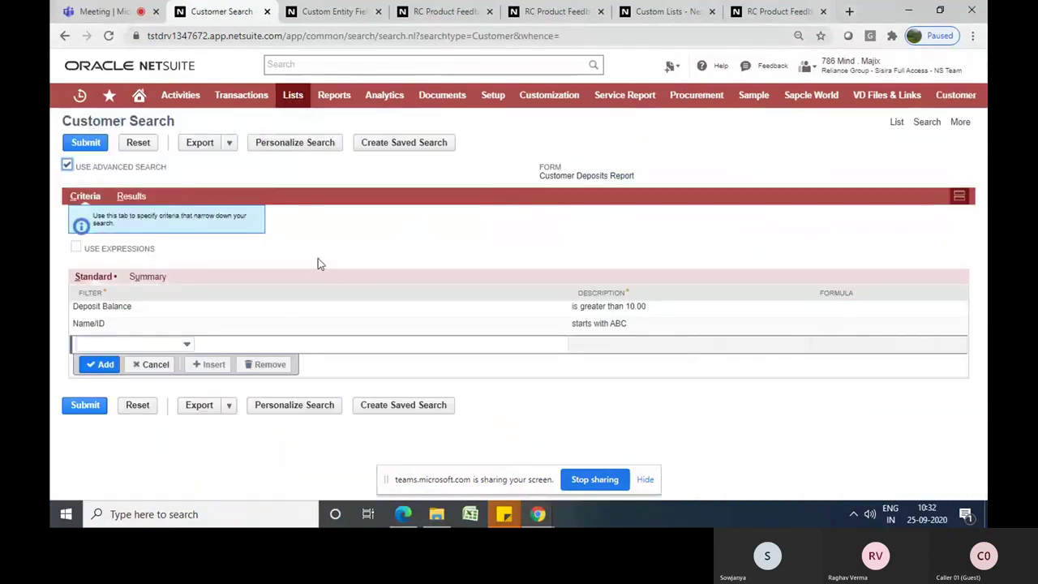
# Remove the existing Deposit Balance and Name/ID filters from the customer search criteria
pyautogui.click(150, 313)
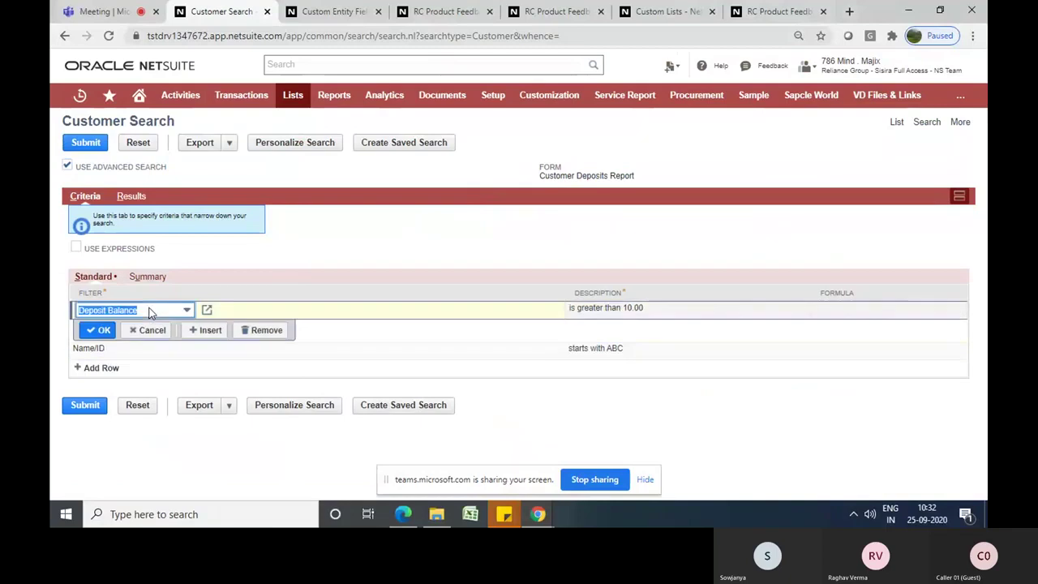
pyautogui.click(278, 332)
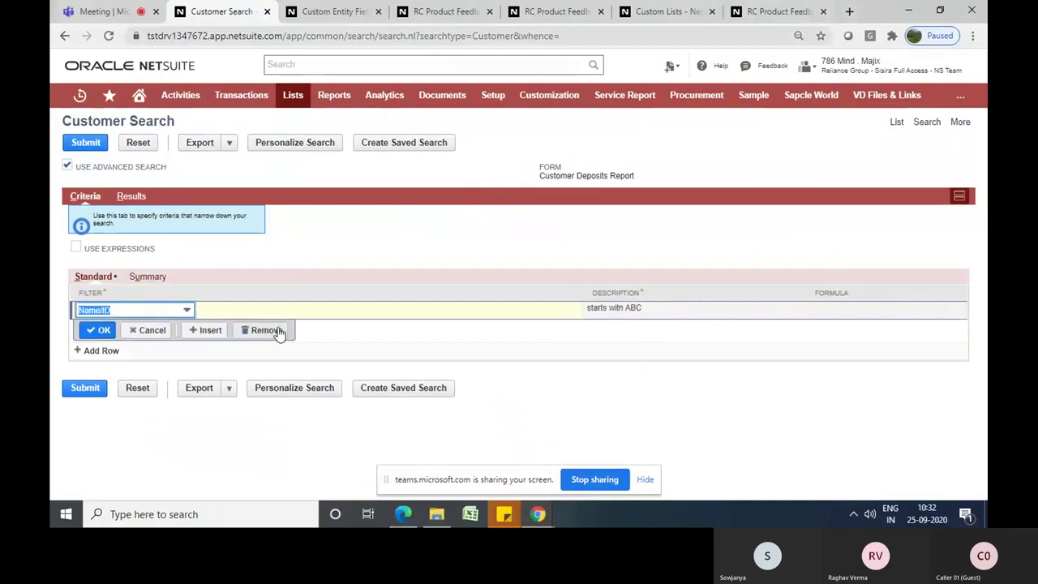
pyautogui.click(277, 331)
# Add a Date Created filter to the customer search criteria, set to within this year
pyautogui.click(172, 314)
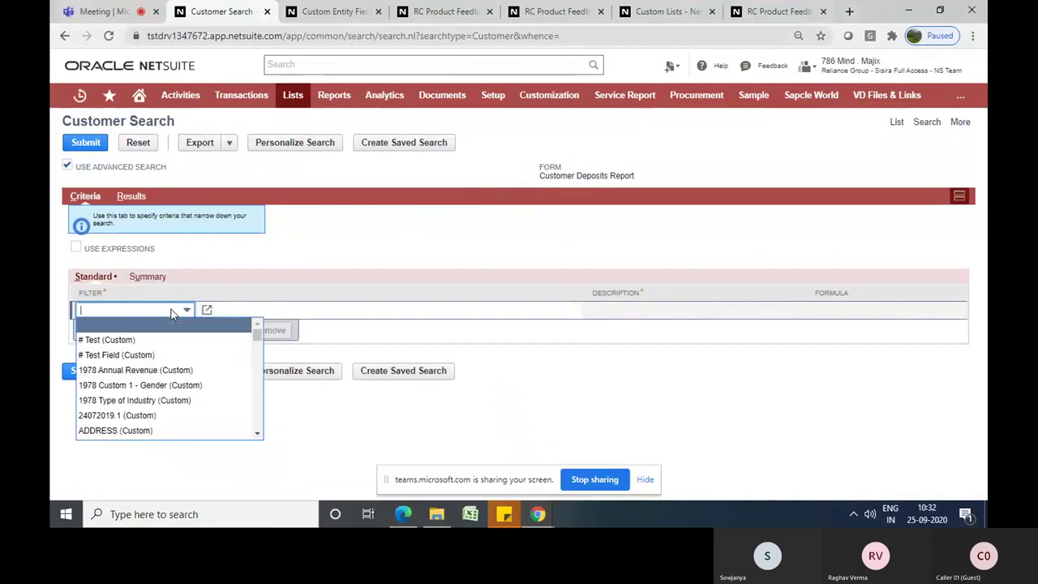
pyautogui.write('d')
pyautogui.press('Down')
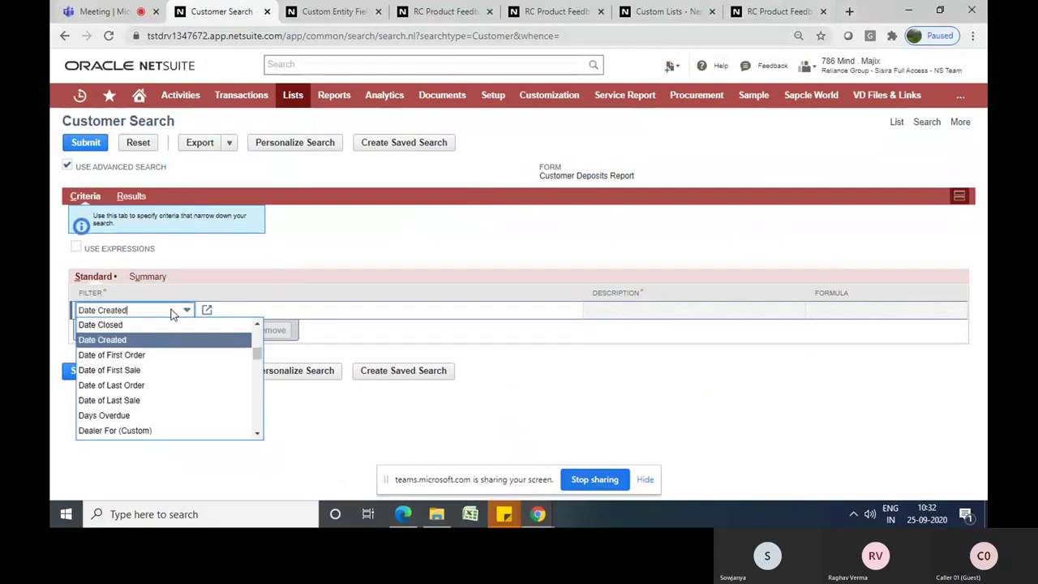
pyautogui.press('Return')
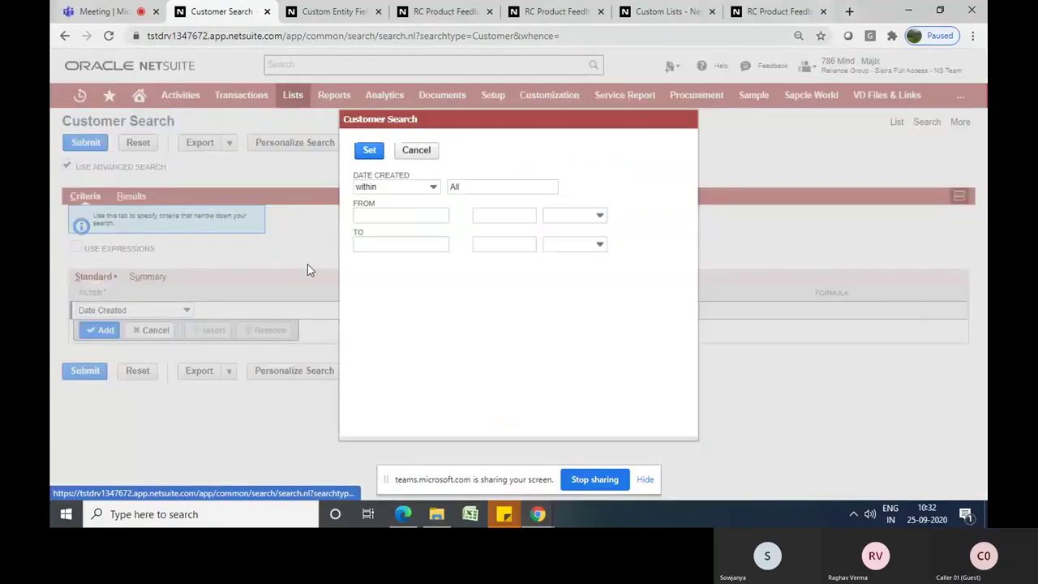
pyautogui.click(468, 191)
pyautogui.click(526, 233)
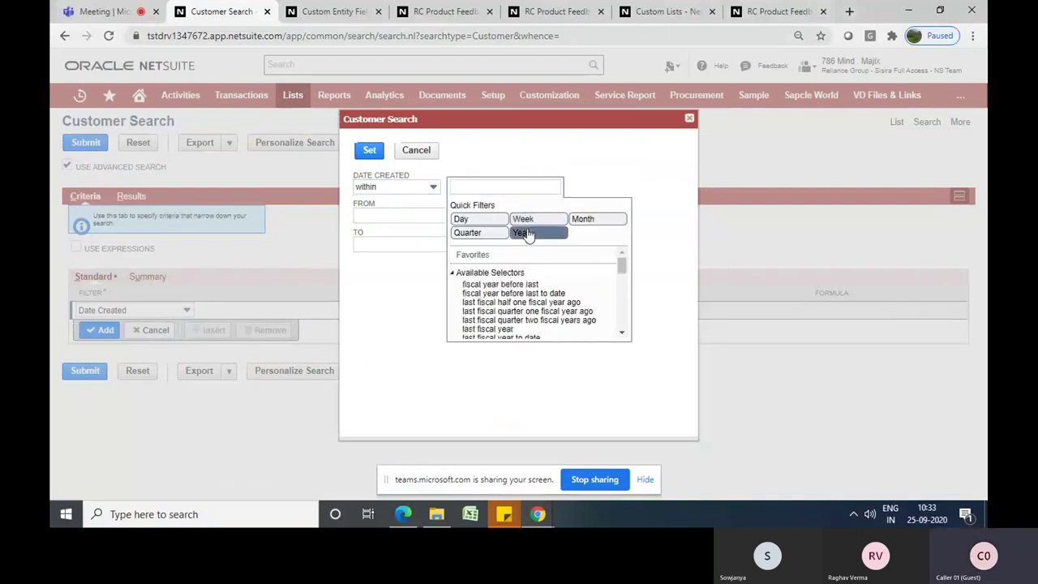
pyautogui.hotkey('ctrl', 'f')
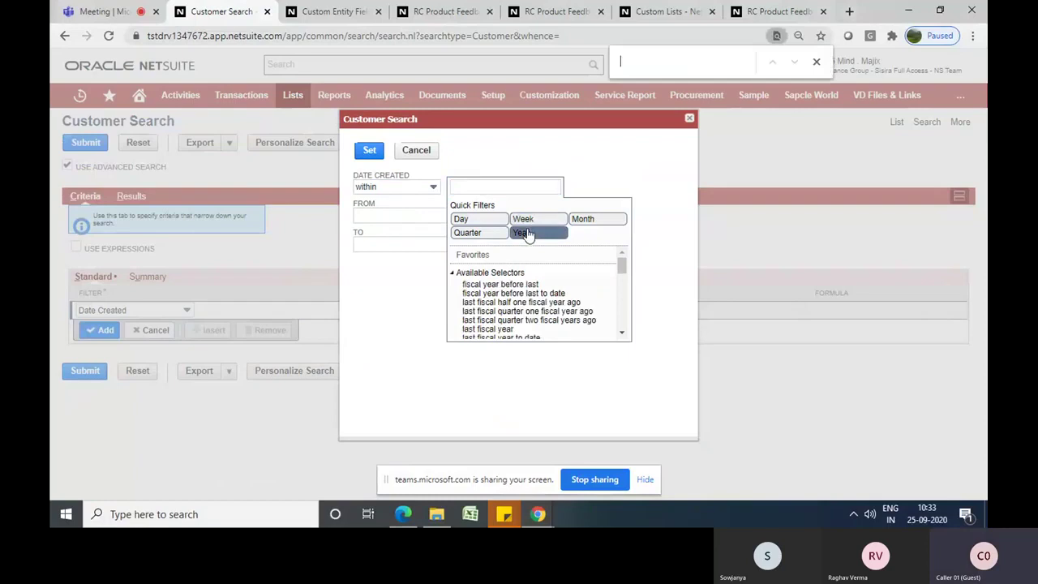
pyautogui.write('this ')
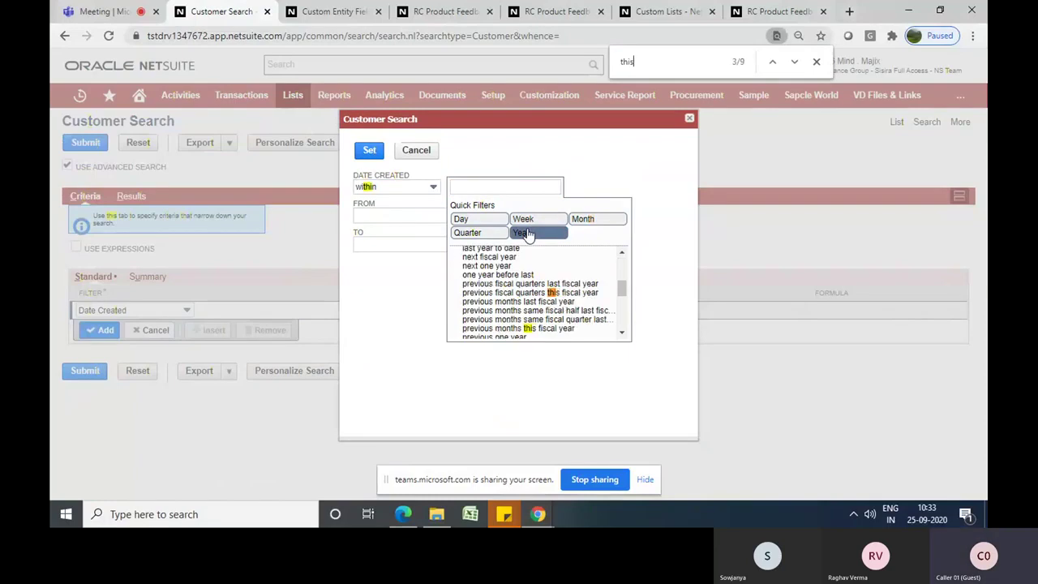
pyautogui.write('year')
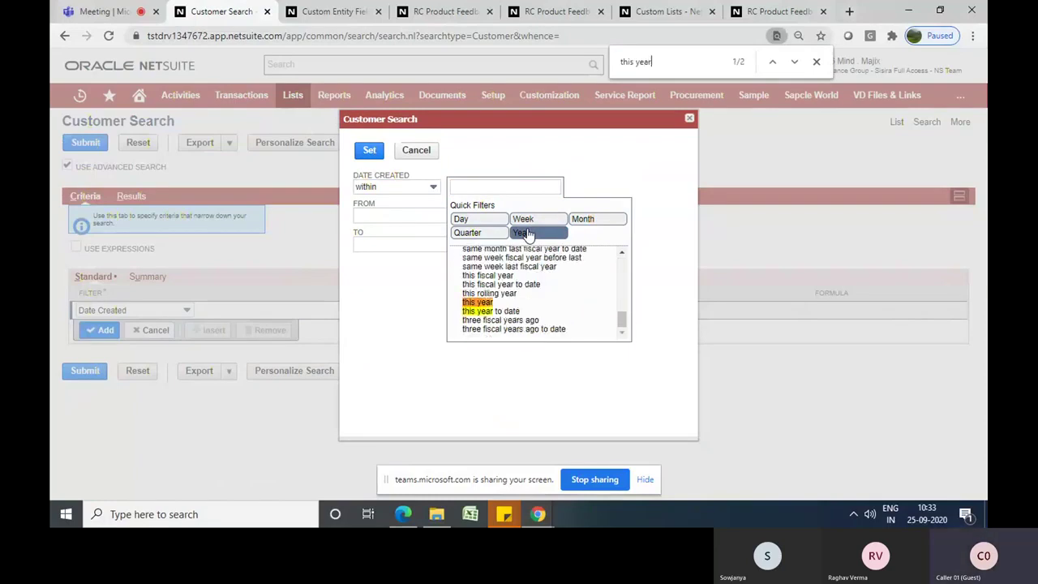
pyautogui.click(486, 302)
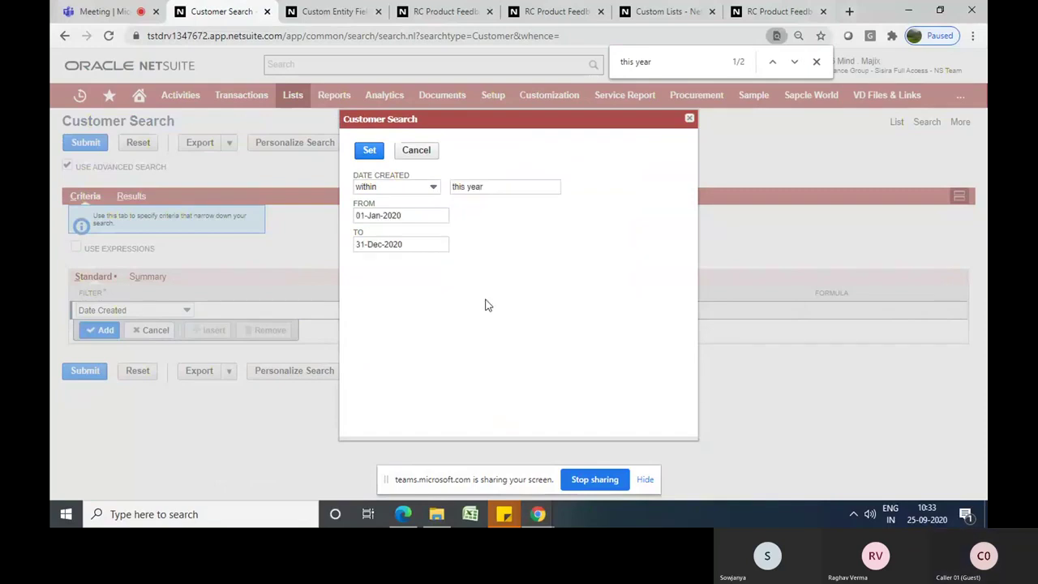
pyautogui.click(369, 151)
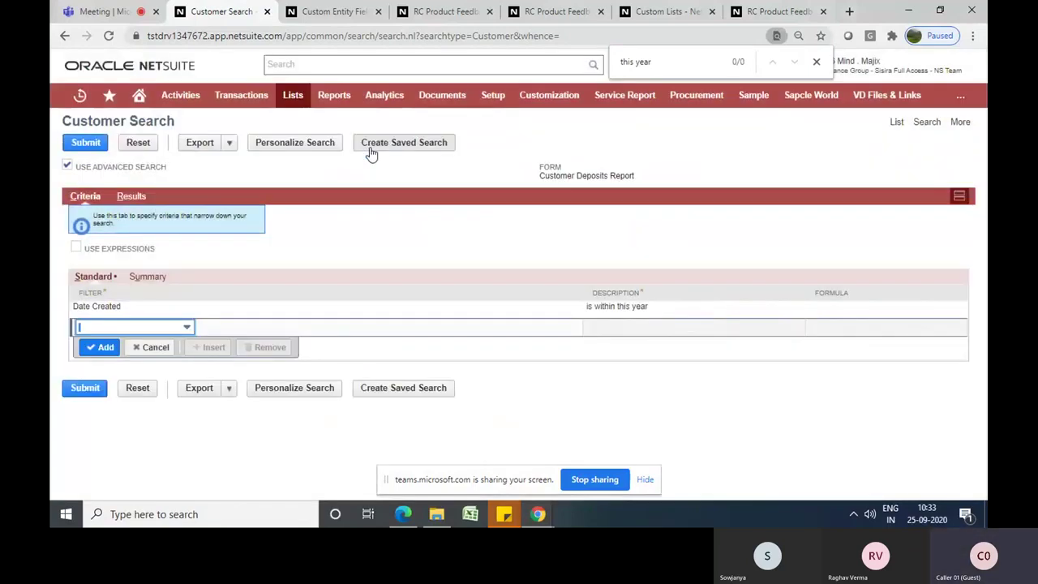
# Check the customer search's result columns, run the search and look over the total and the listed customers
pyautogui.click(135, 201)
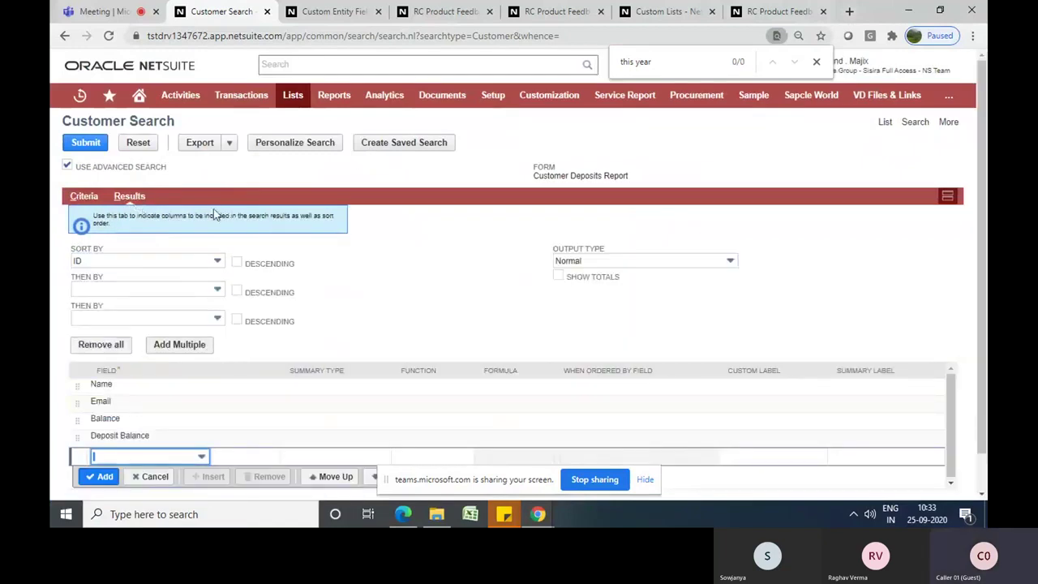
pyautogui.click(80, 146)
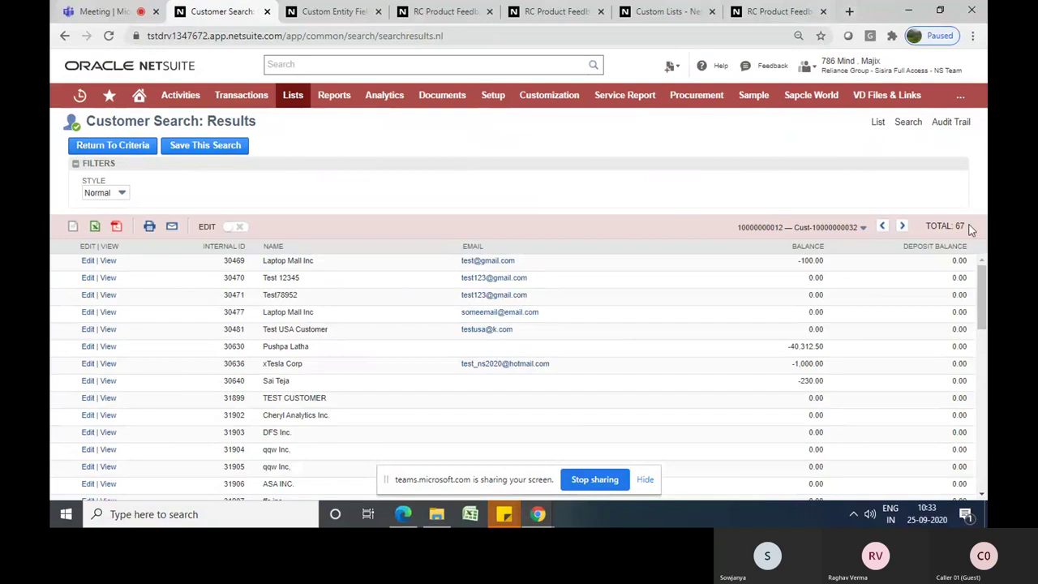
pyautogui.moveTo(969, 227); pyautogui.dragTo(926, 226)
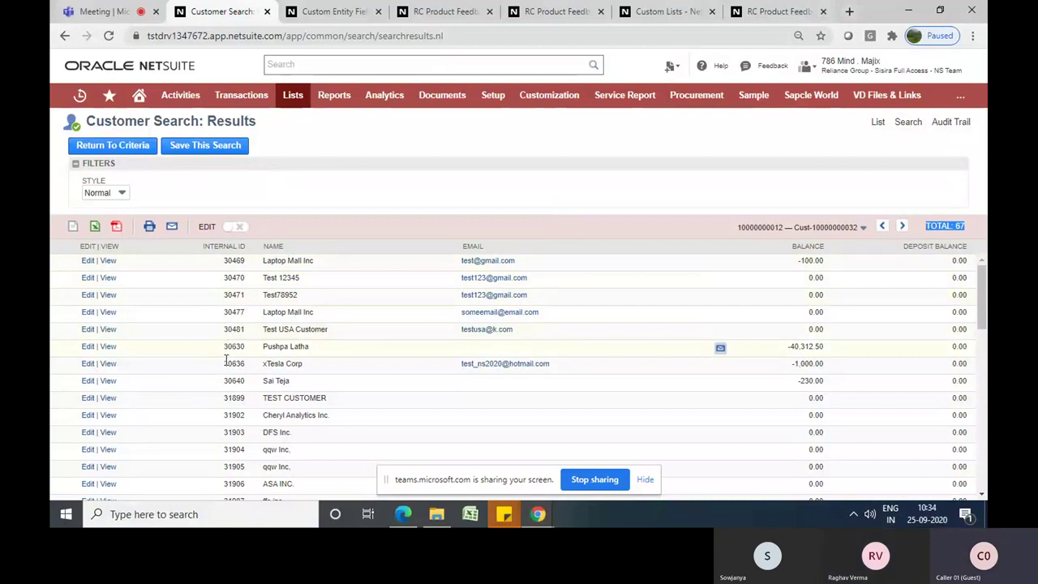
pyautogui.moveTo(984, 320)
pyautogui.mouseDown()
pyautogui.moveTo(986, 360)
pyautogui.moveTo(984, 313)
pyautogui.mouseUp()
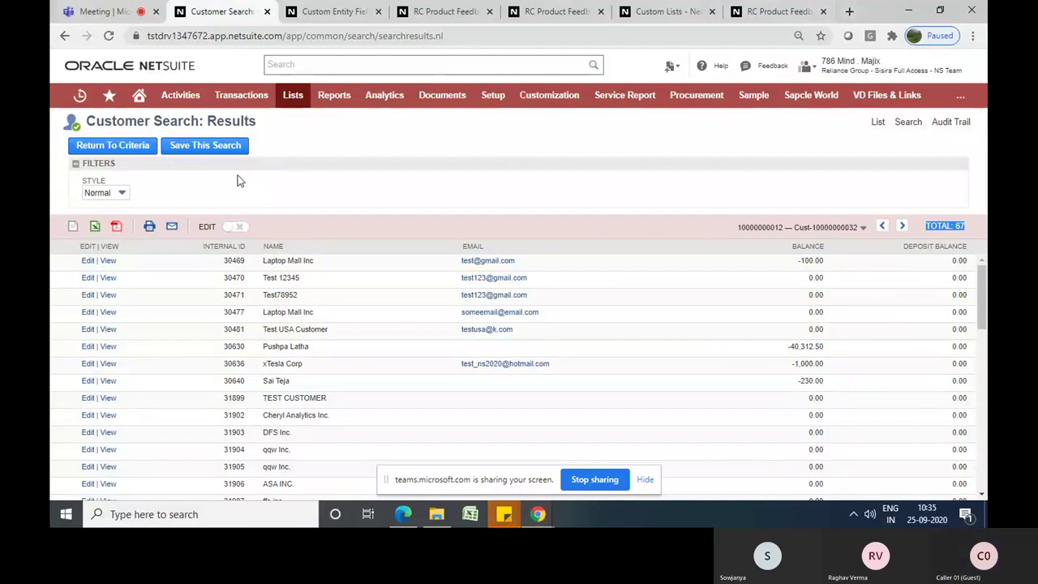
# Start a saved search from these customer results and set its search title to Customer Last Week
pyautogui.click(218, 151)
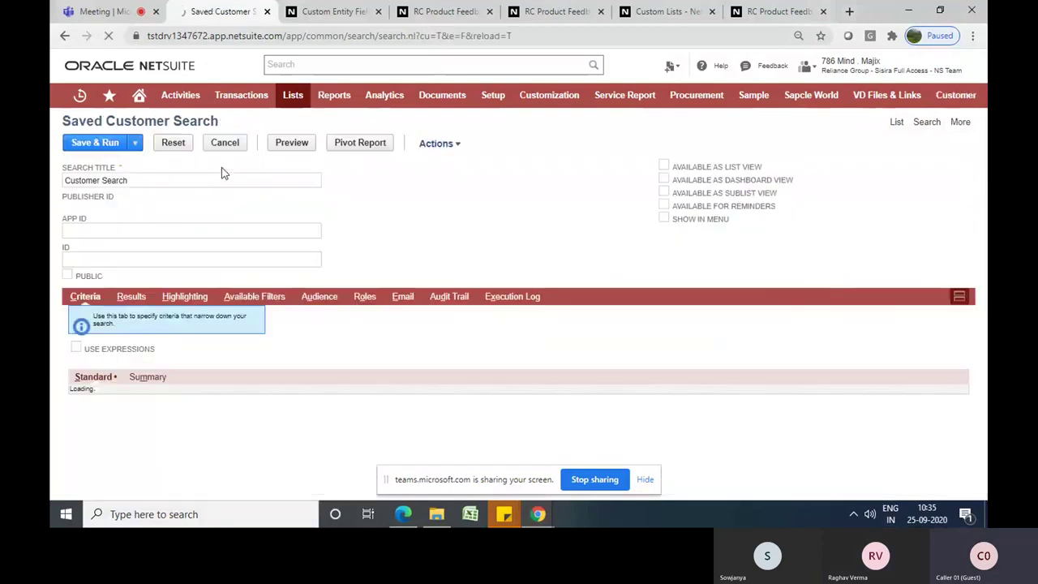
pyautogui.click(126, 180)
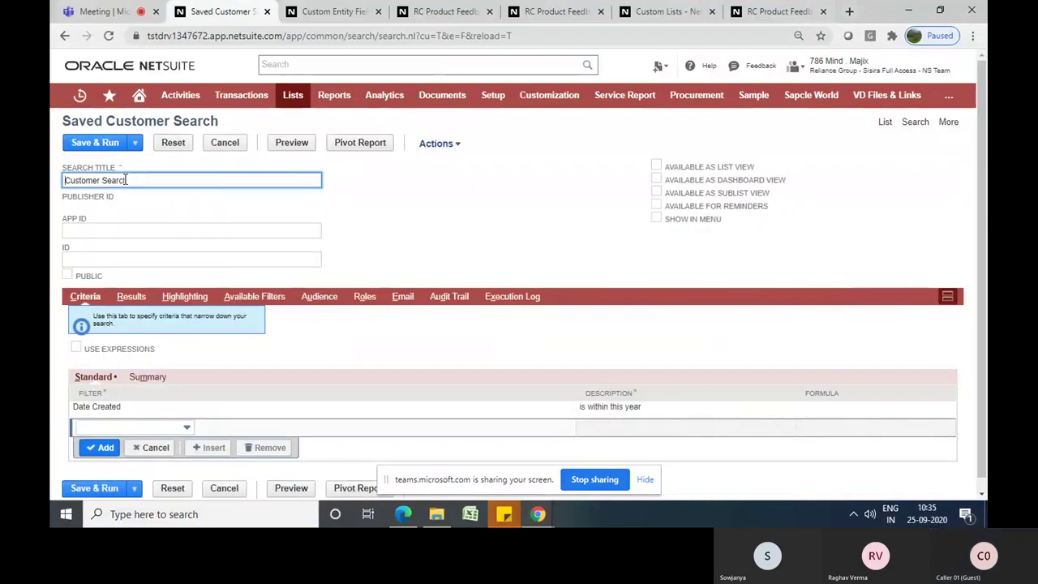
pyautogui.moveTo(139, 180); pyautogui.dragTo(61, 182)
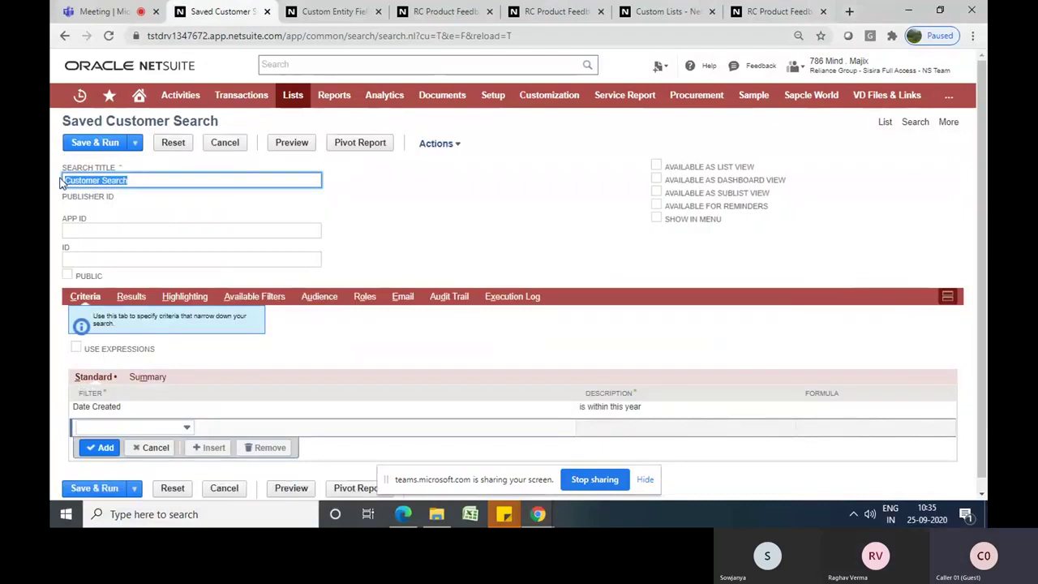
pyautogui.press('BackSpace')
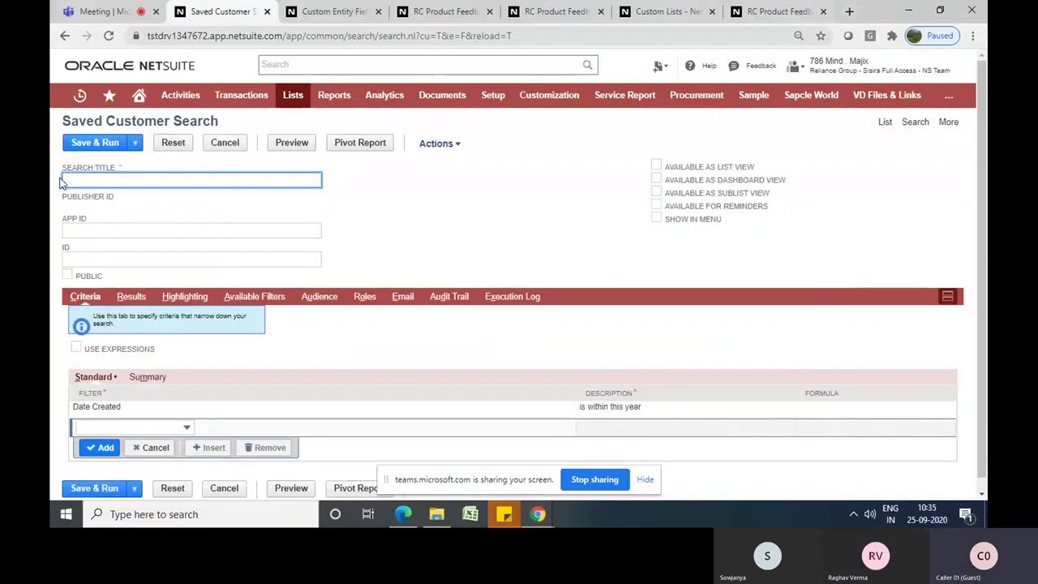
pyautogui.write('C')
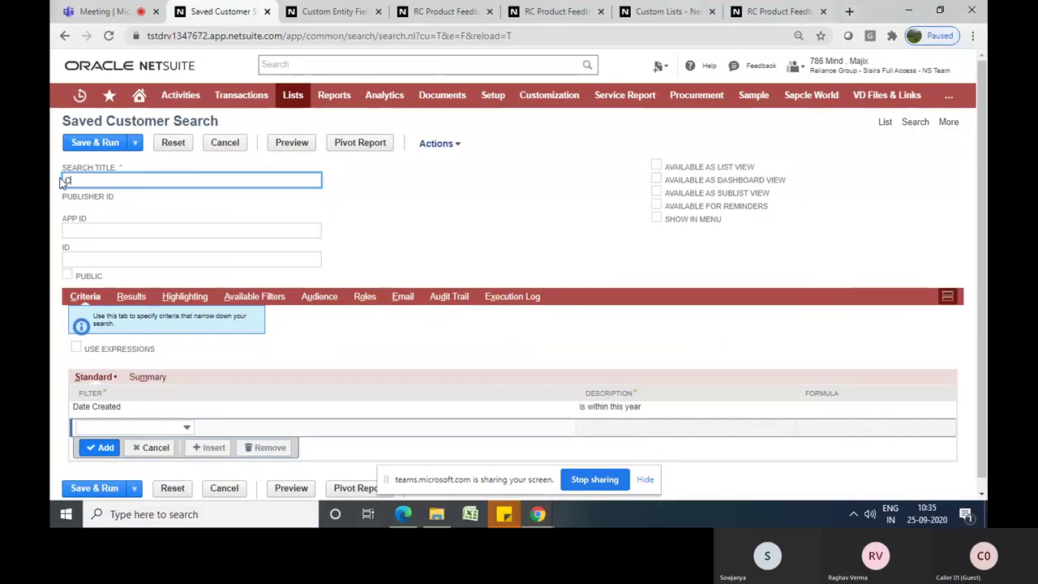
pyautogui.write('ust')
pyautogui.press('BackSpace')
pyautogui.press('BackSpace')
pyautogui.press('BackSpace')
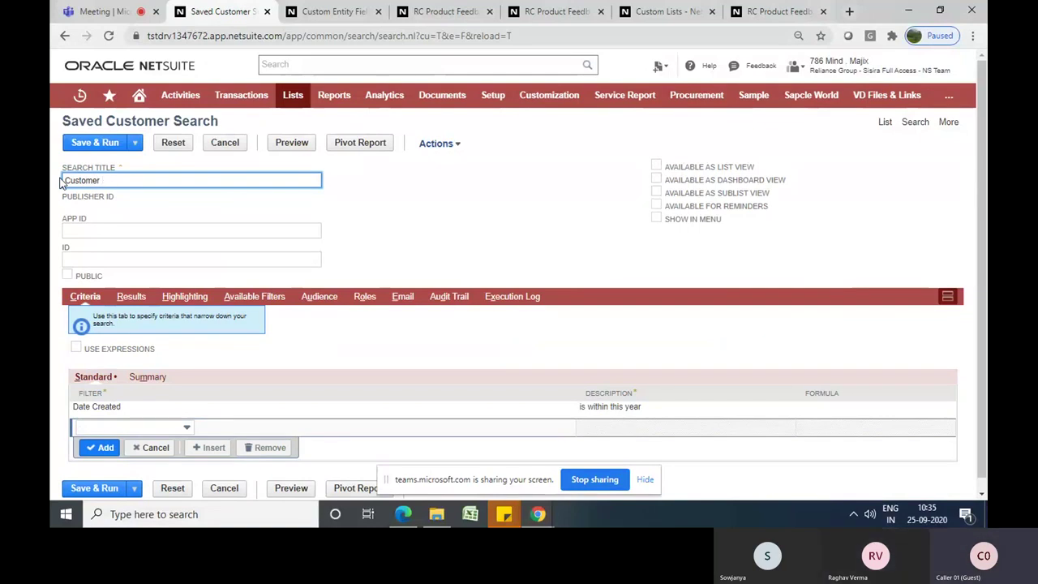
pyautogui.write('last')
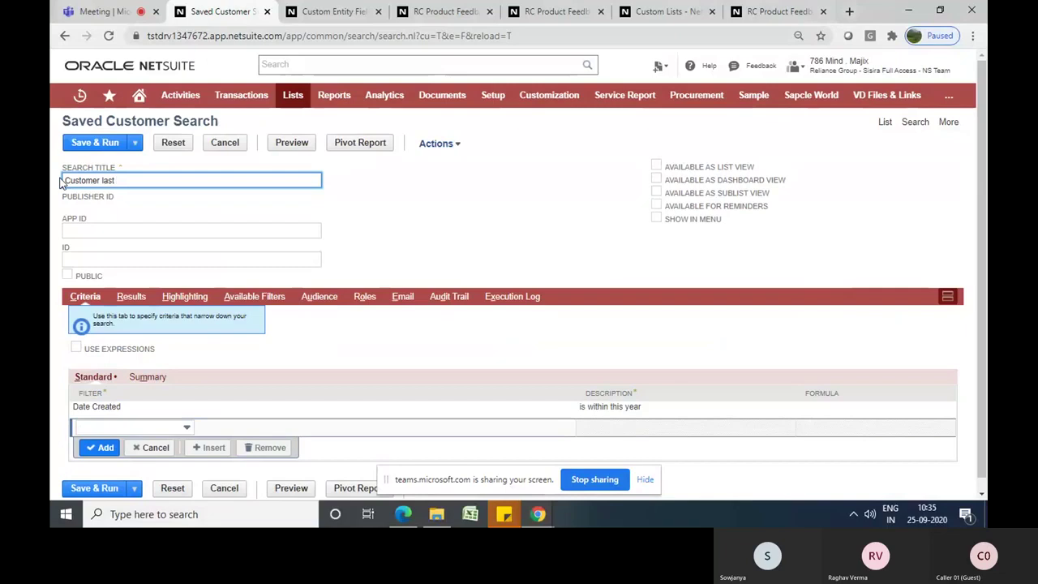
pyautogui.write('Las')
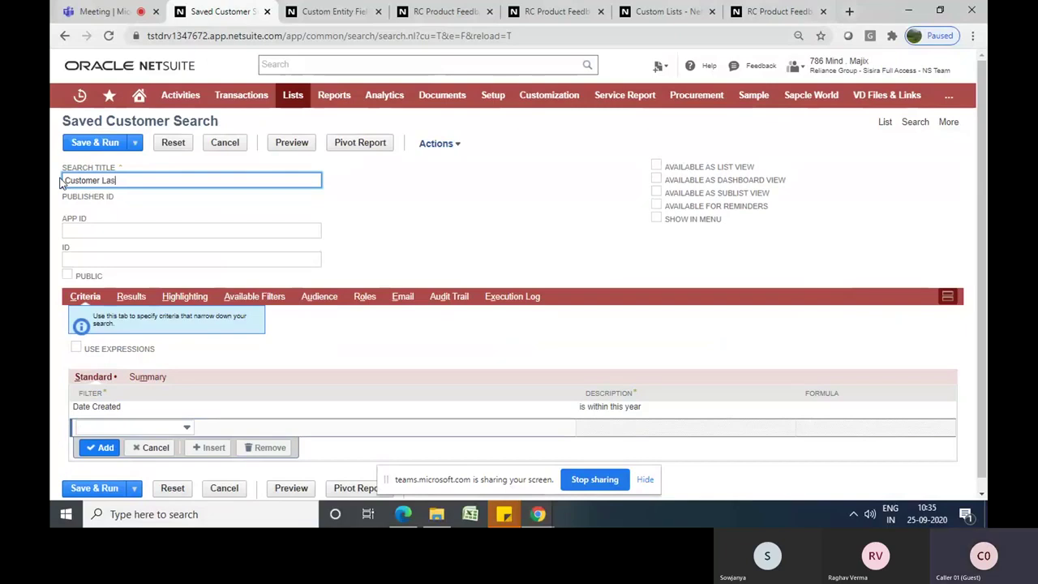
pyautogui.write('t Week')
pyautogui.click(380, 207)
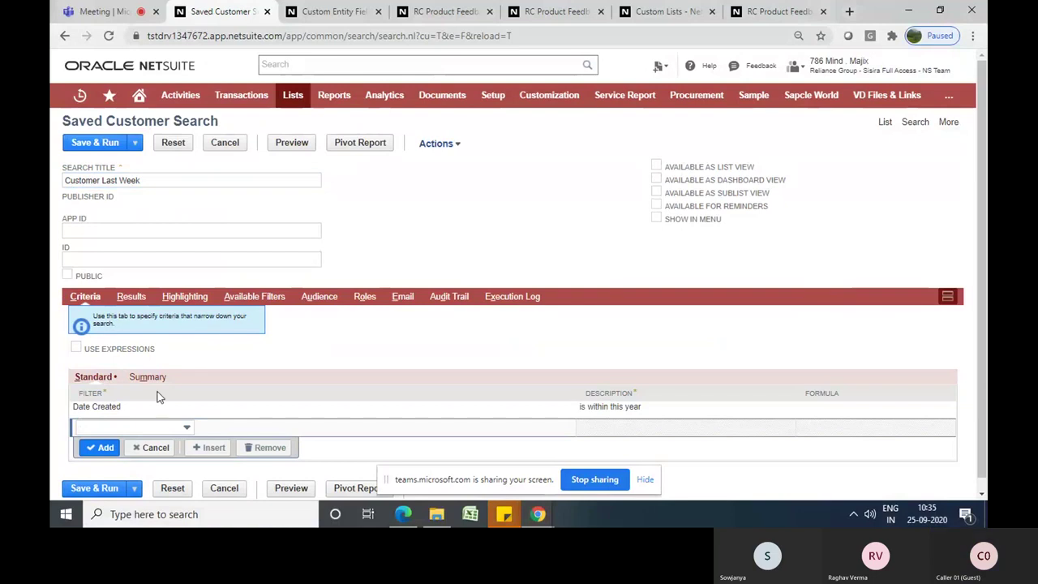
pyautogui.click(136, 411)
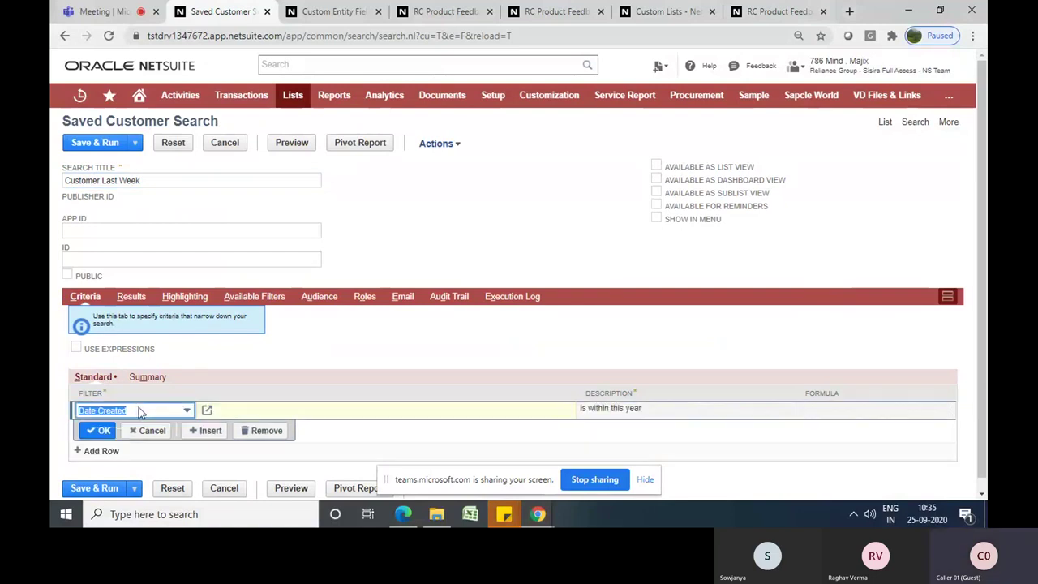
pyautogui.click(206, 409)
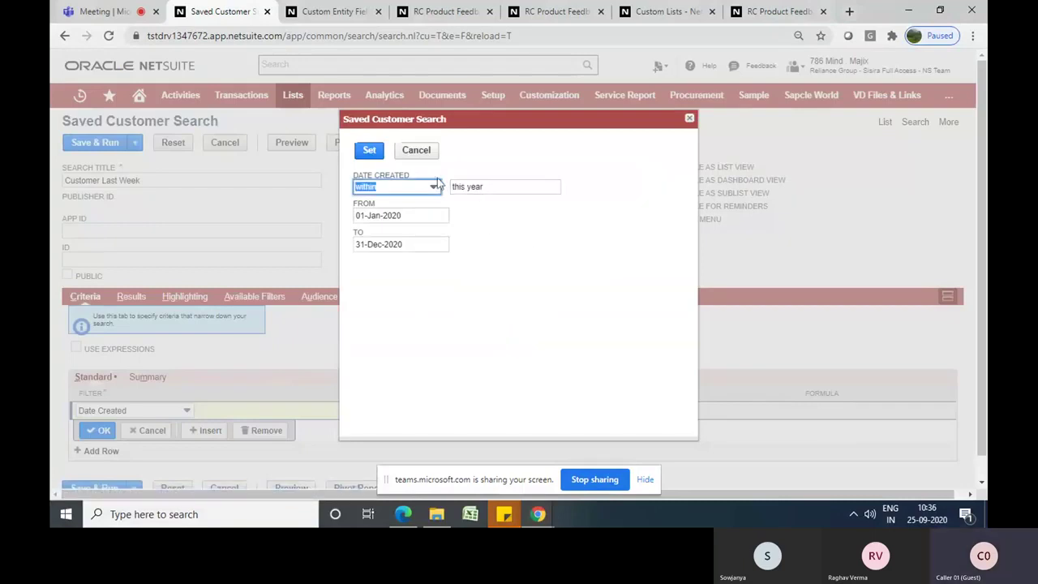
pyautogui.click(421, 154)
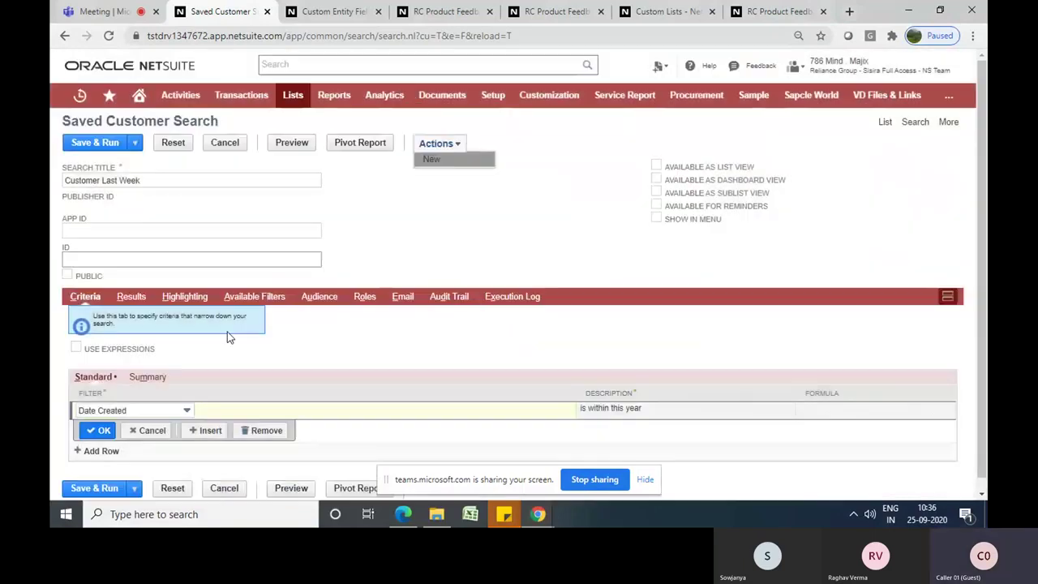
pyautogui.click(146, 431)
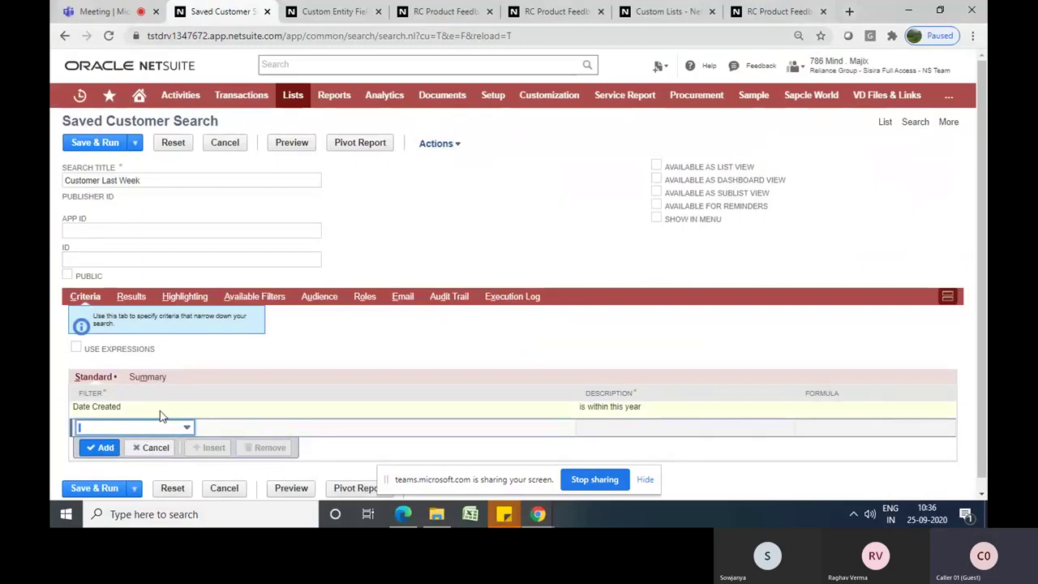
# Remove the existing Date Created filter from the saved search criteria and add a new one set to within last week
pyautogui.click(160, 413)
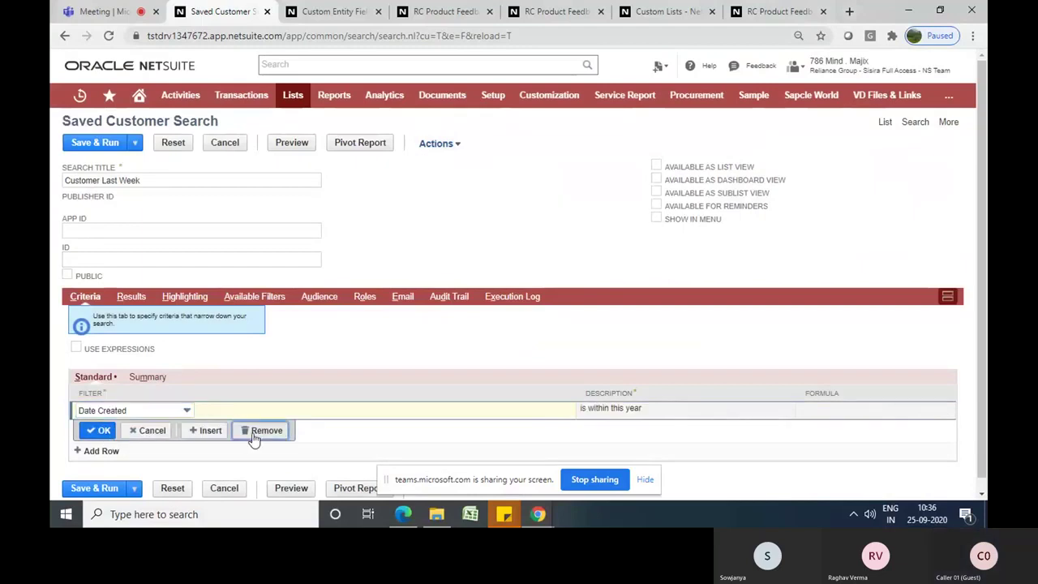
pyautogui.click(254, 438)
pyautogui.click(172, 413)
pyautogui.press('Down')
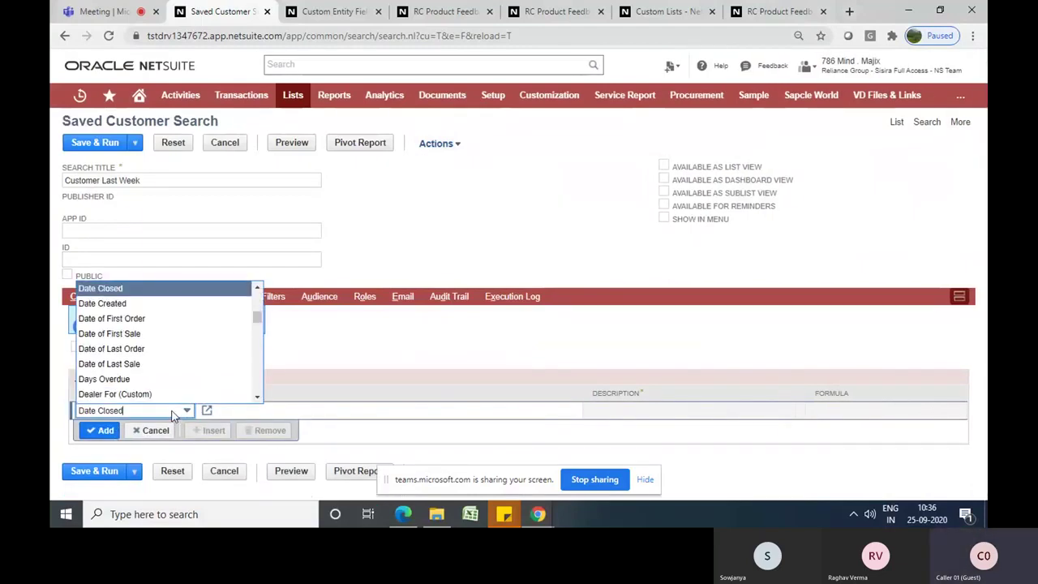
pyautogui.press('Down')
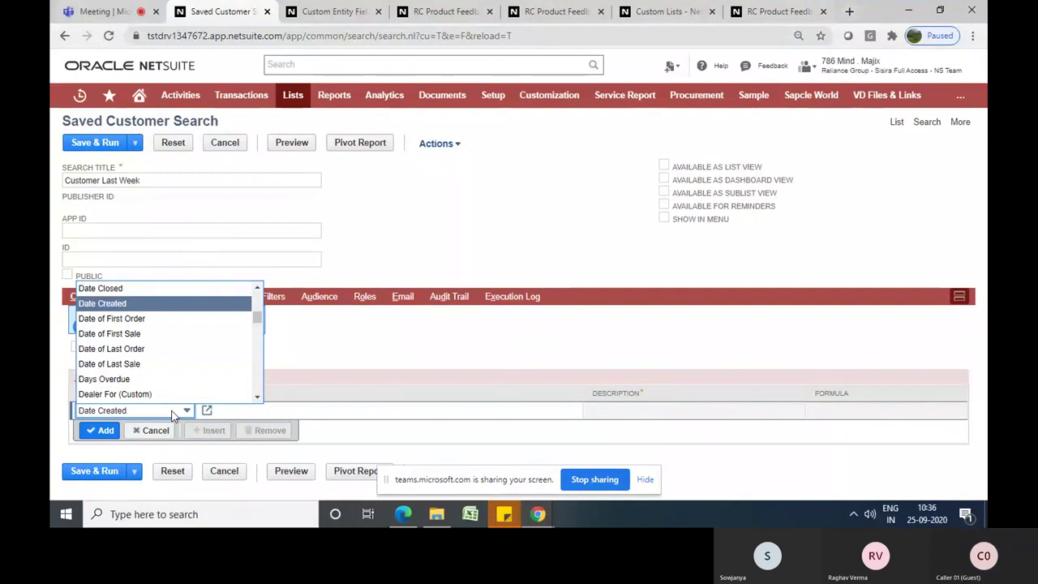
pyautogui.press('Return')
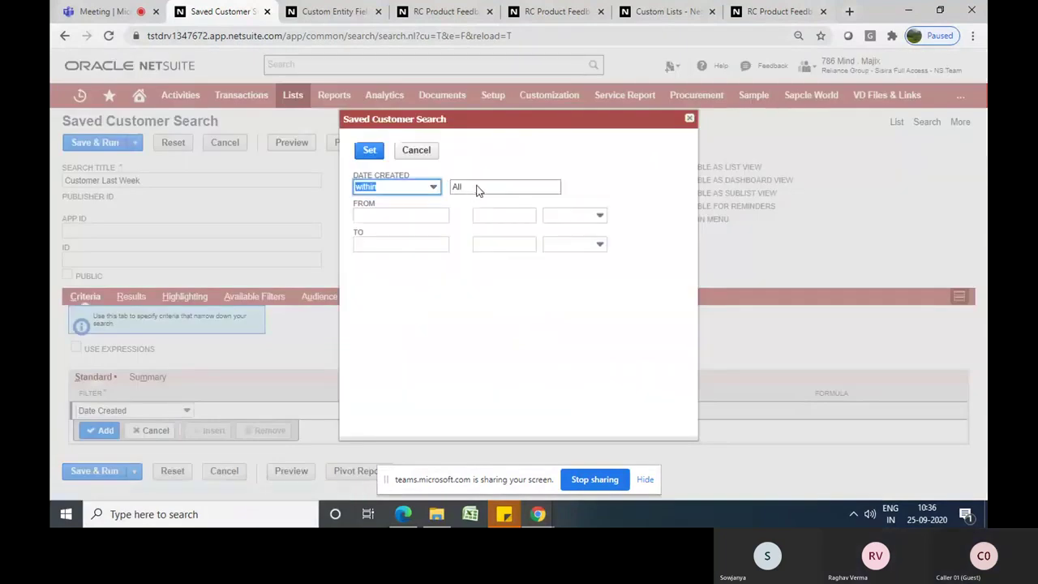
pyautogui.click(465, 187)
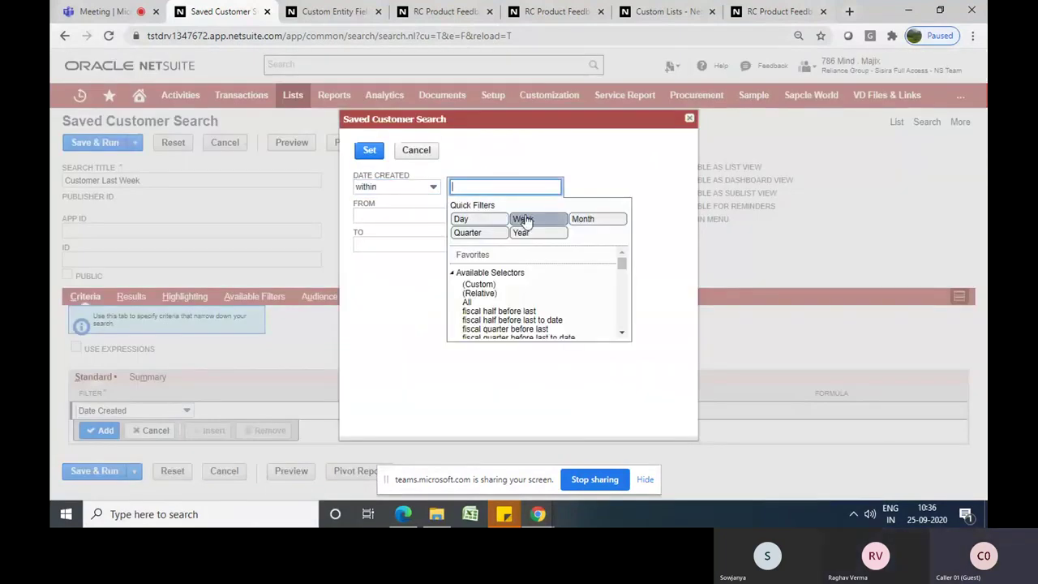
pyautogui.click(526, 221)
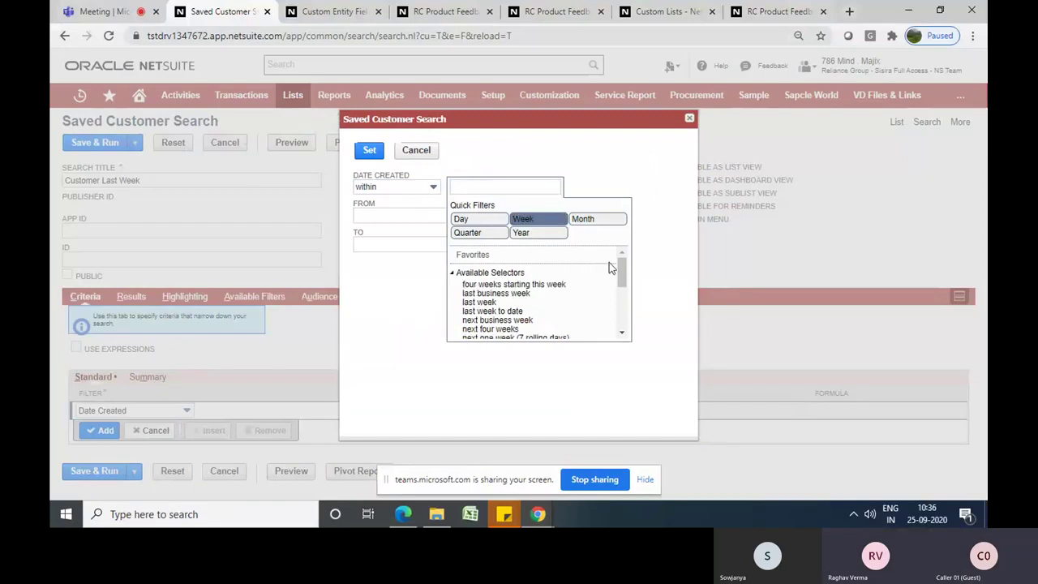
pyautogui.click(493, 301)
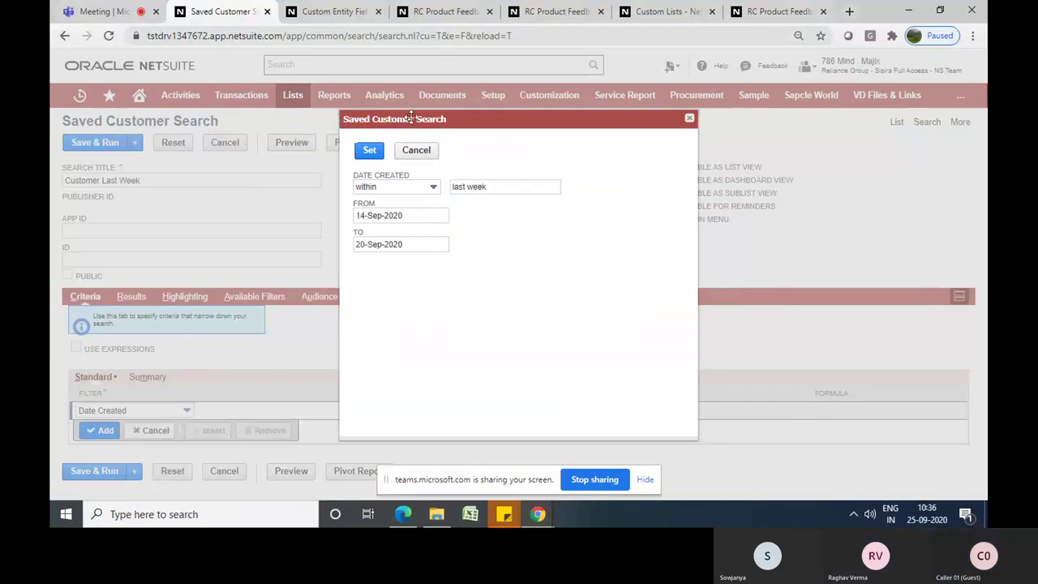
pyautogui.click(367, 153)
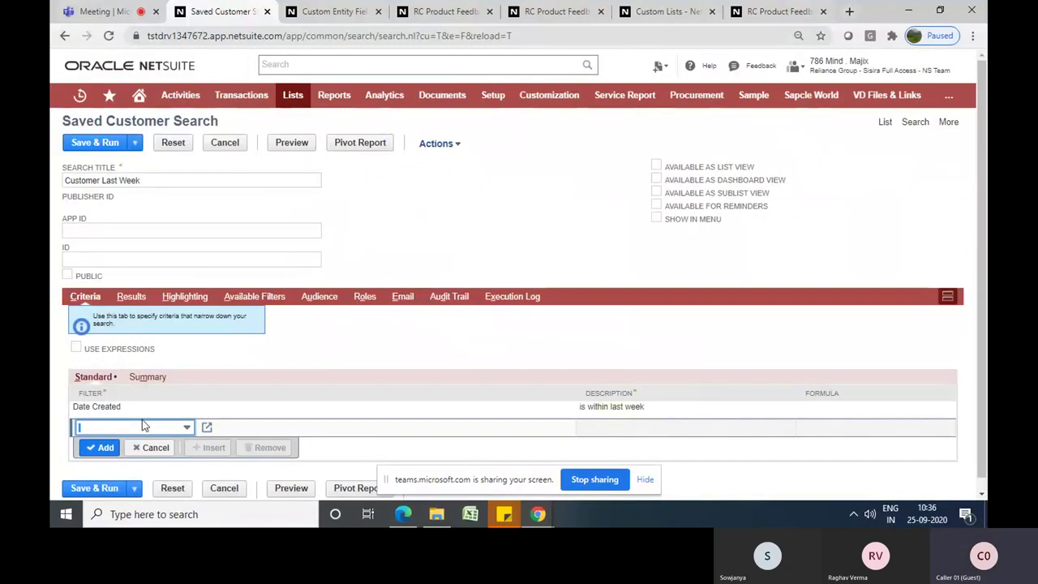
# Clear all existing result columns of the saved search and add Name, Email and Date Created instead
pyautogui.click(123, 297)
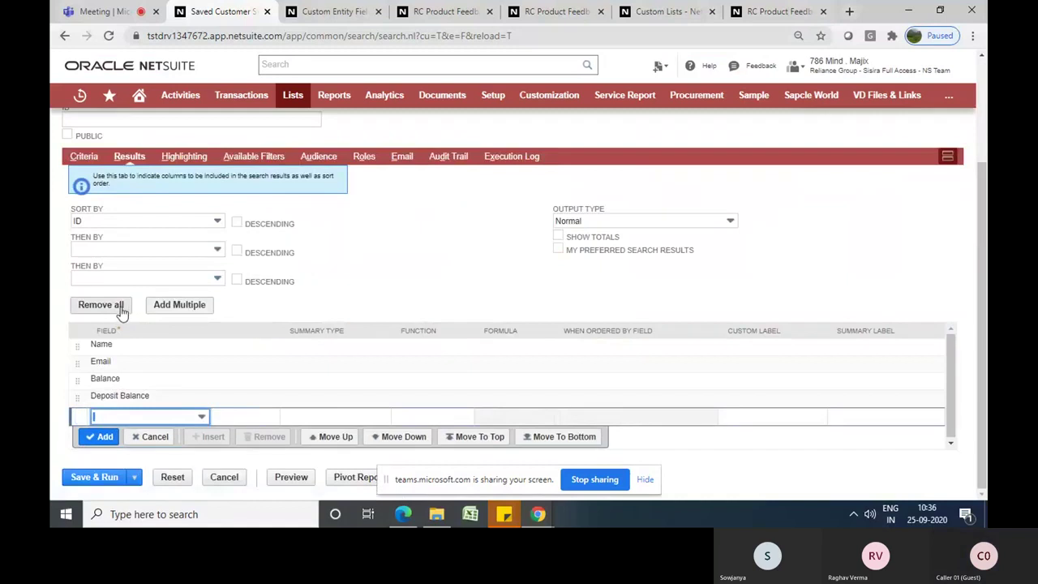
pyautogui.click(119, 308)
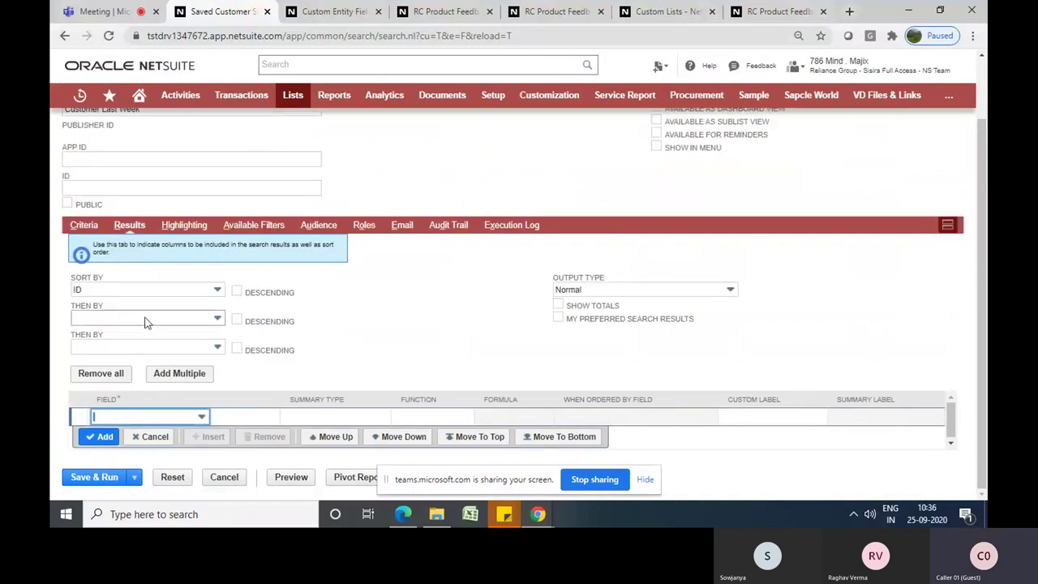
pyautogui.click(139, 417)
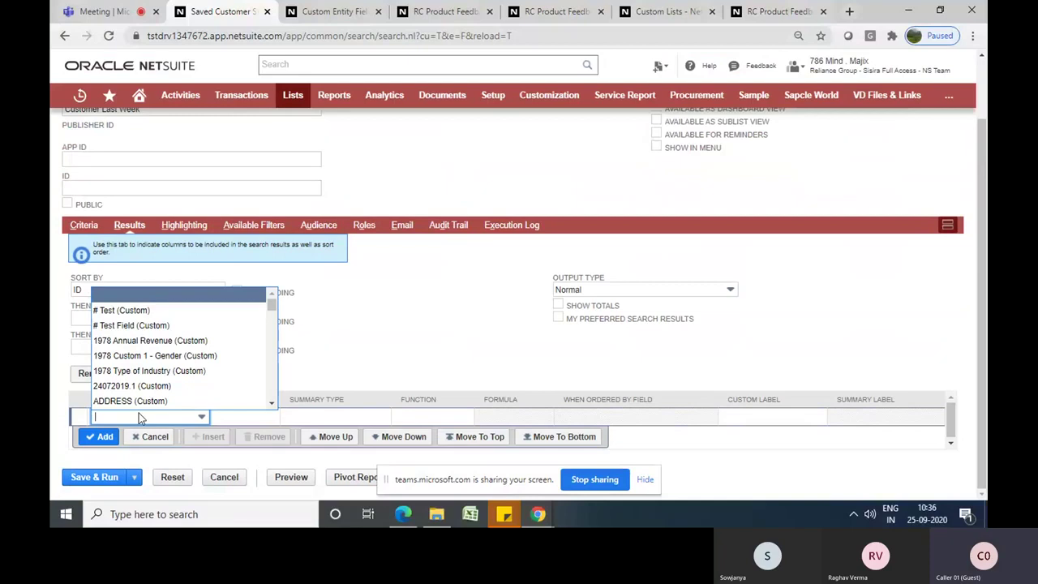
pyautogui.write('Name')
pyautogui.press('Return')
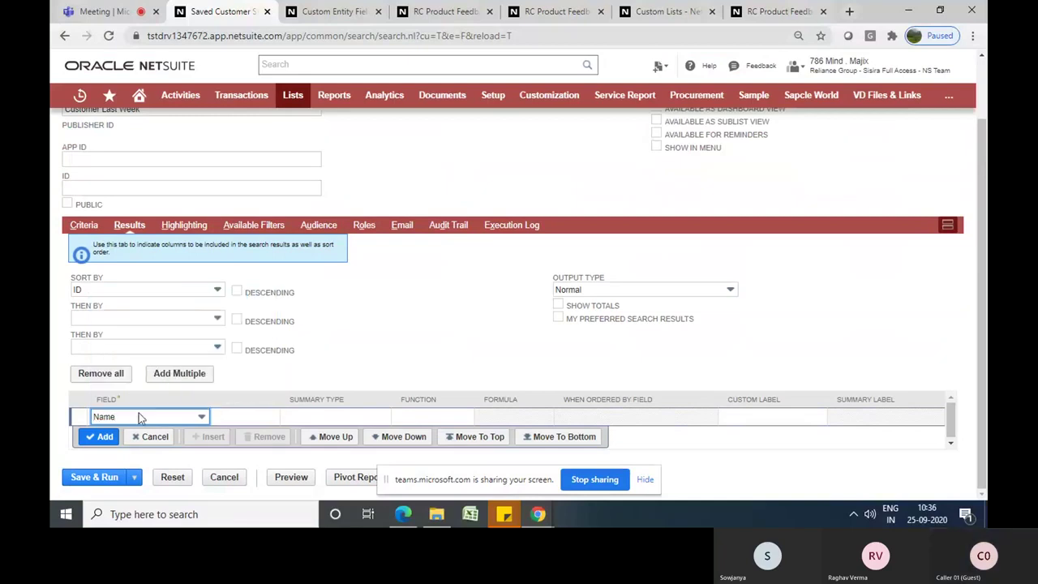
pyautogui.press('Return')
pyautogui.write('Email')
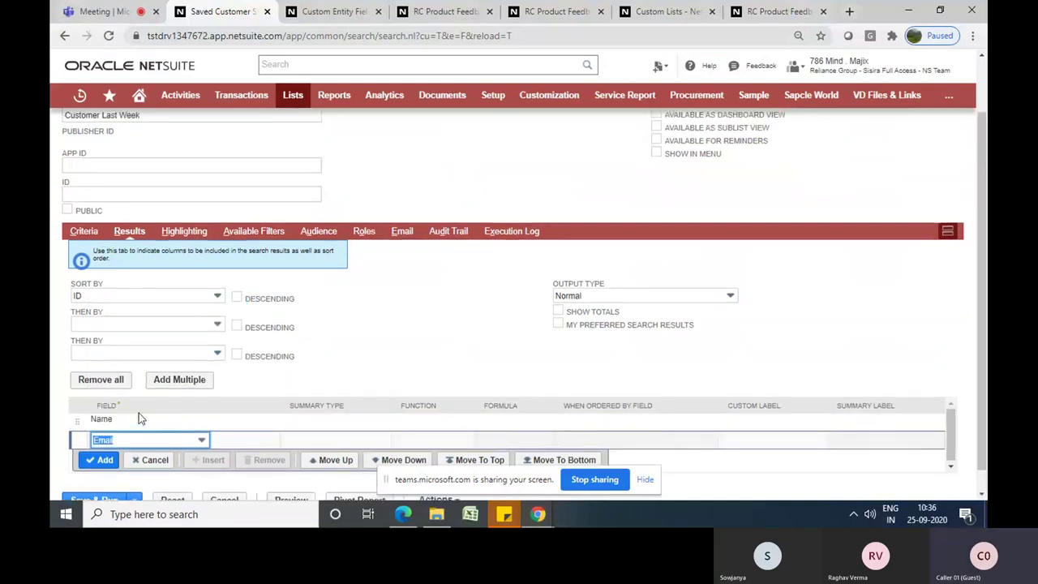
pyautogui.press('Return')
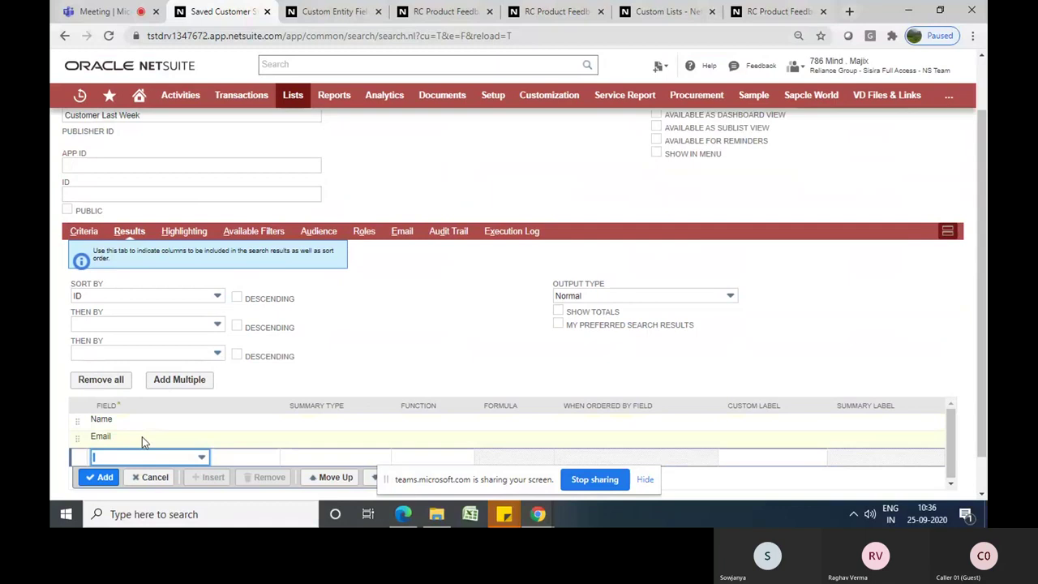
pyautogui.write('DICa')
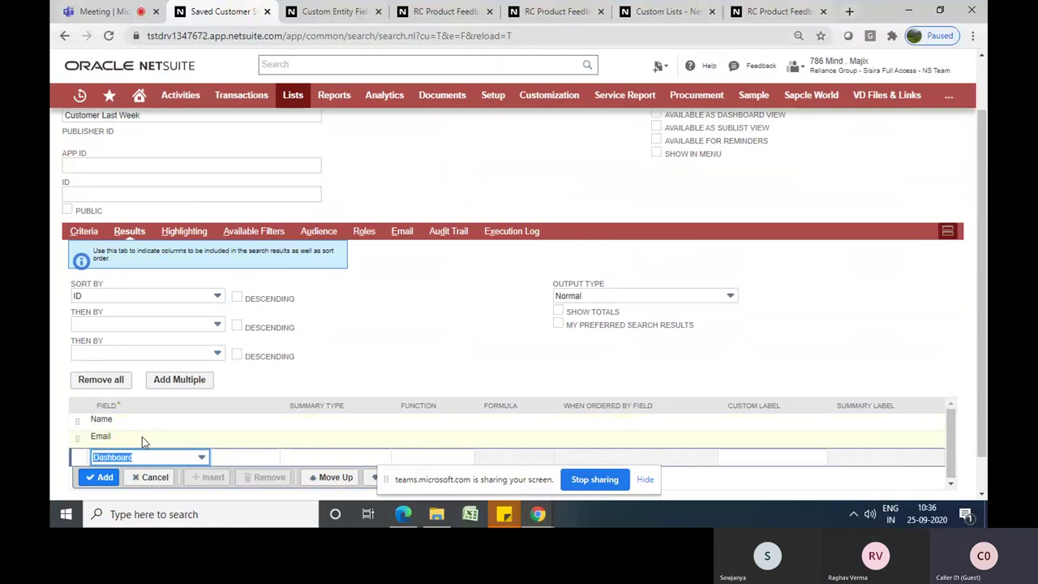
pyautogui.write('te of First Order')
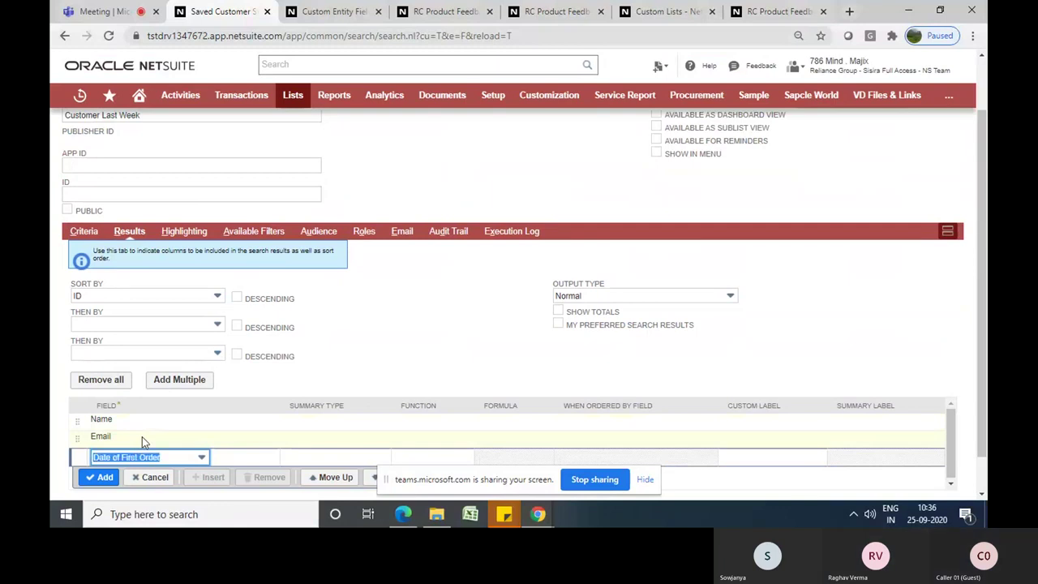
pyautogui.press('Return')
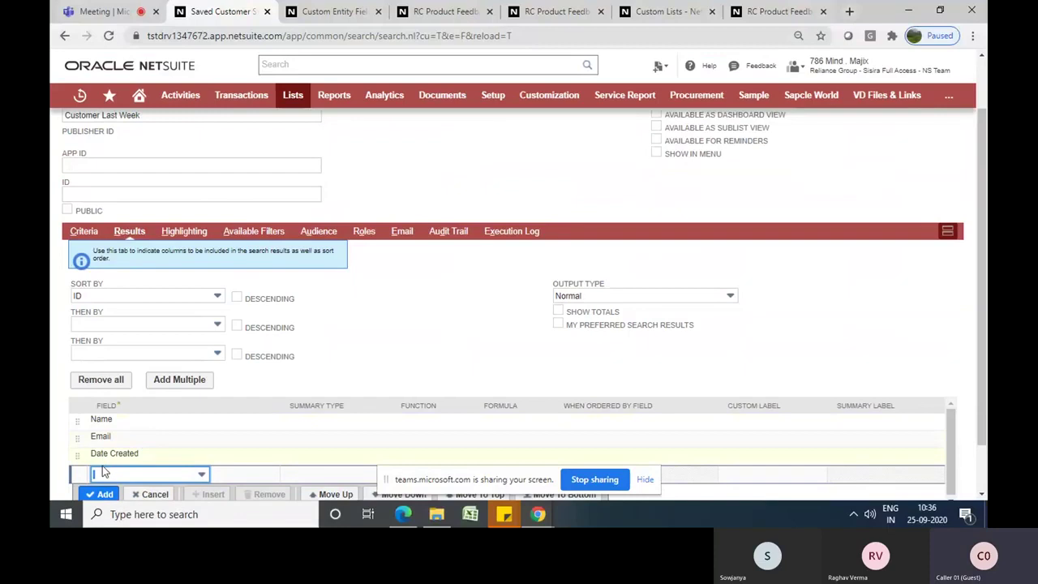
# Move the Date Created result column above Name and Email, and save and run the search
pyautogui.click(113, 459)
pyautogui.moveTo(77, 457); pyautogui.dragTo(76, 423)
pyautogui.click(98, 443)
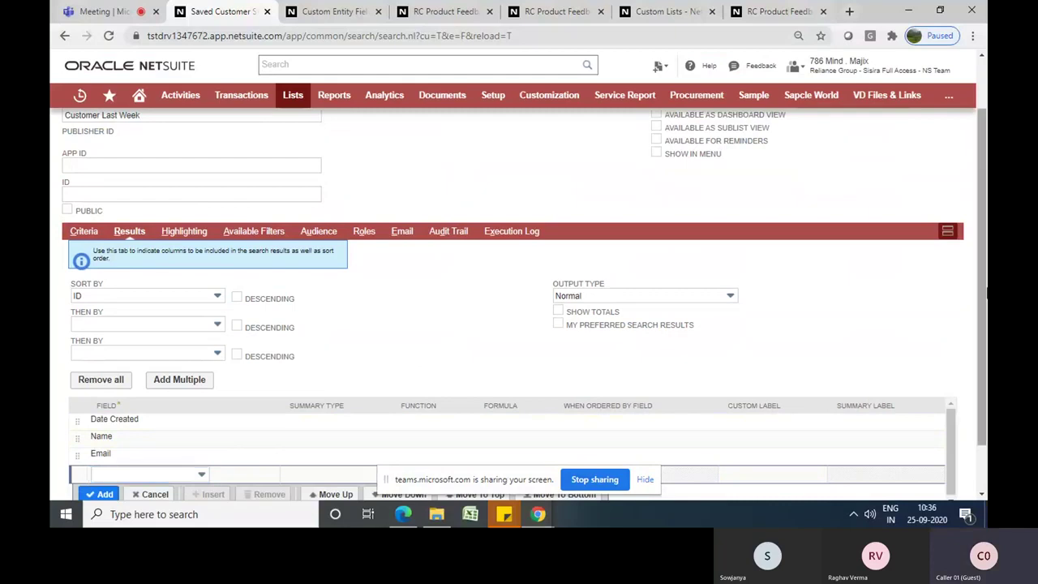
pyautogui.scroll(1, 983, 292)
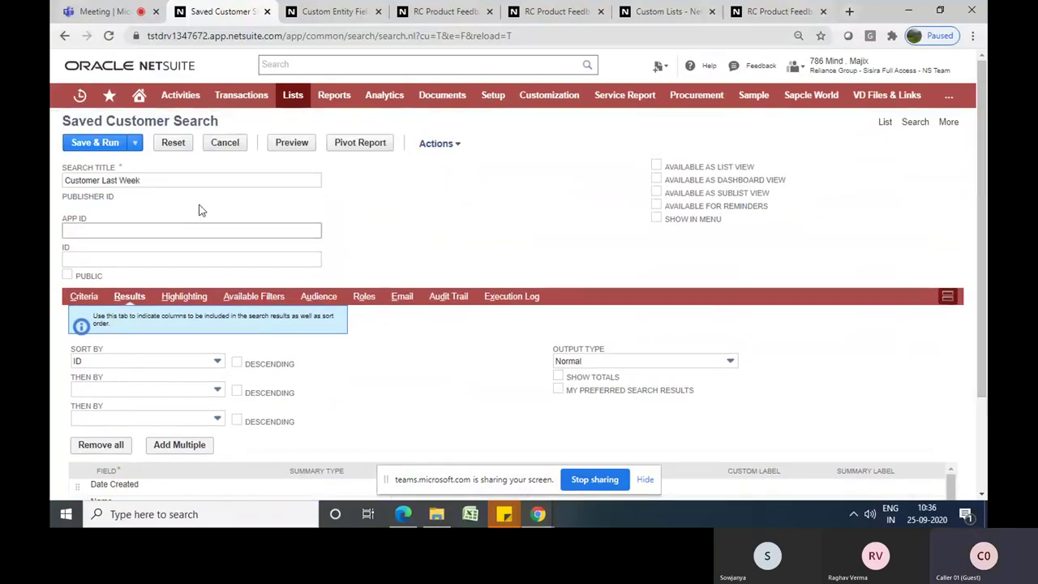
pyautogui.click(103, 147)
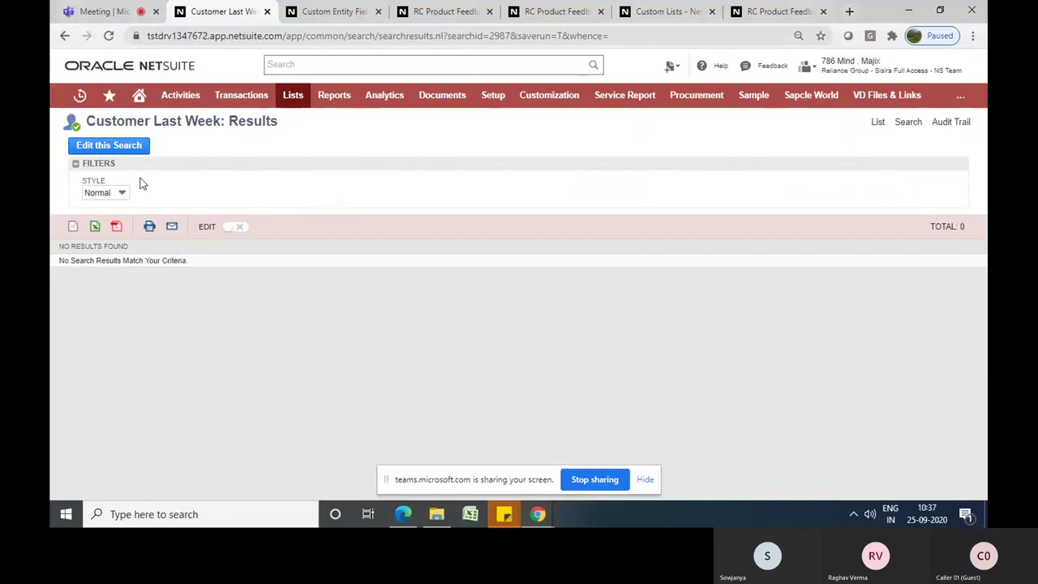
# Edit the saved search to replace its Date Created filter with one set to within last month, and save and run it
pyautogui.click(114, 153)
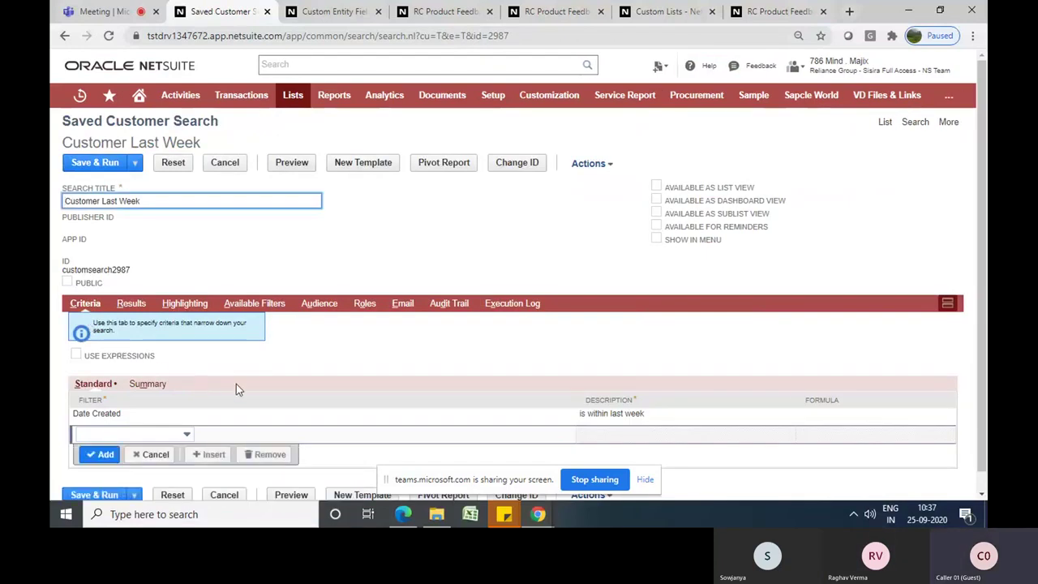
pyautogui.click(150, 416)
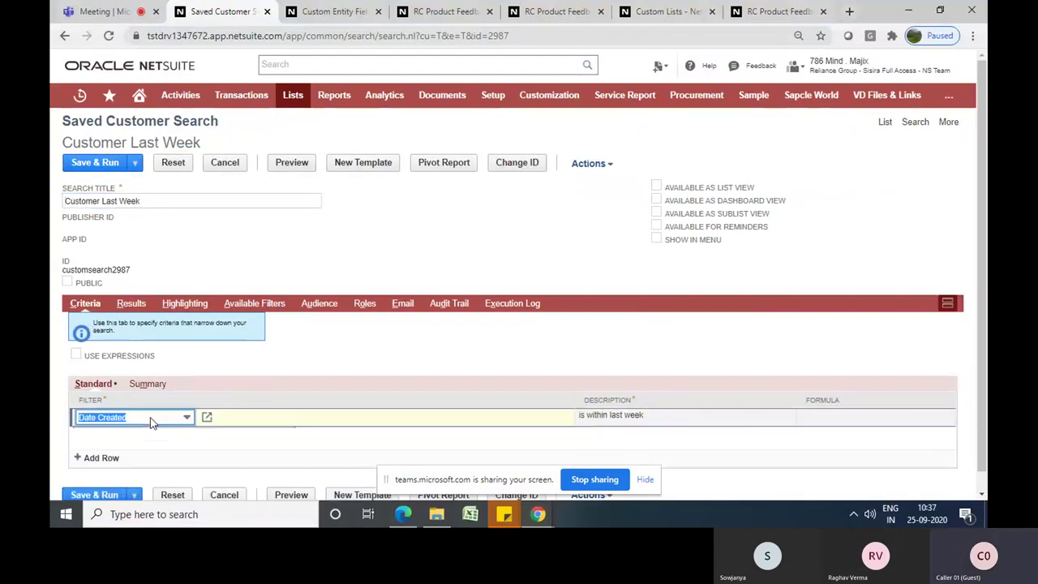
pyautogui.click(250, 437)
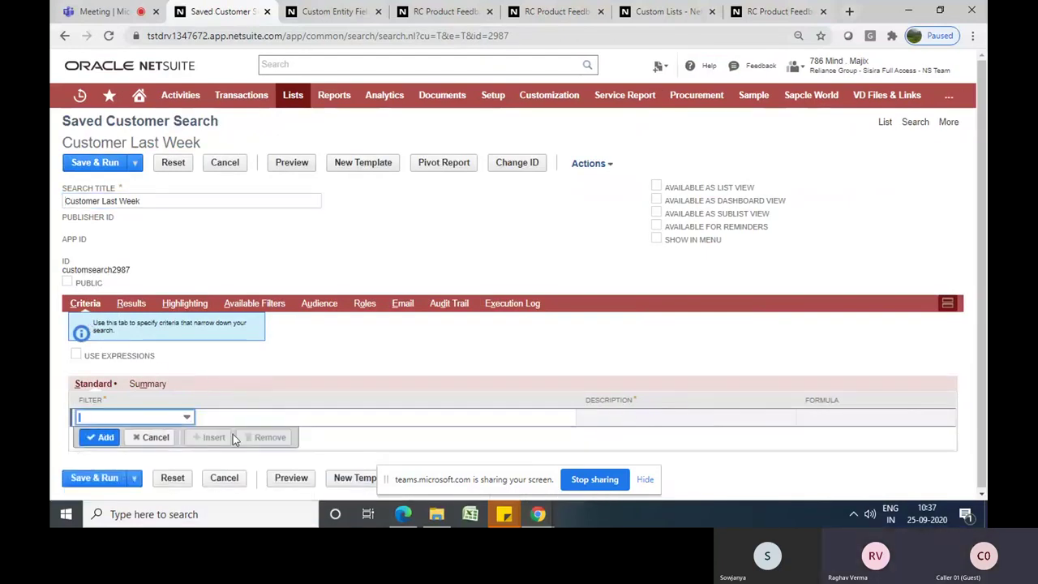
pyautogui.click(160, 417)
pyautogui.write('d')
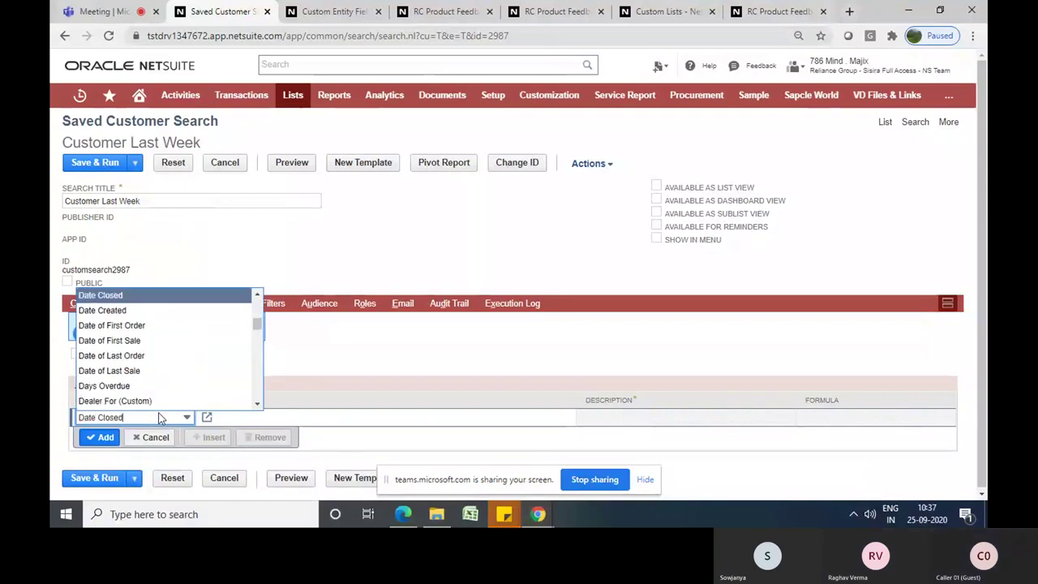
pyautogui.press('Down')
pyautogui.press('Return')
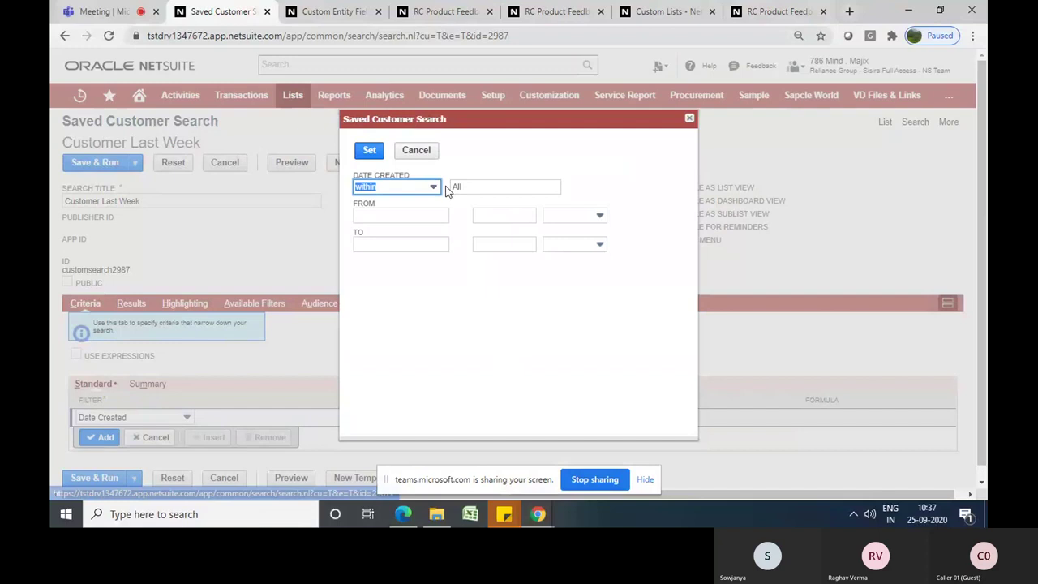
pyautogui.click(473, 188)
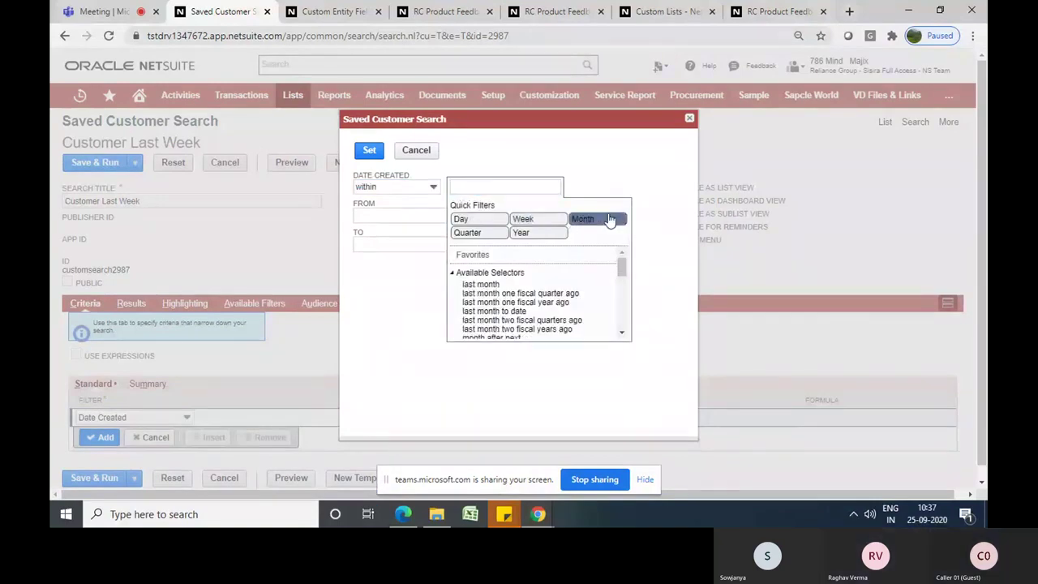
pyautogui.click(512, 286)
pyautogui.click(367, 154)
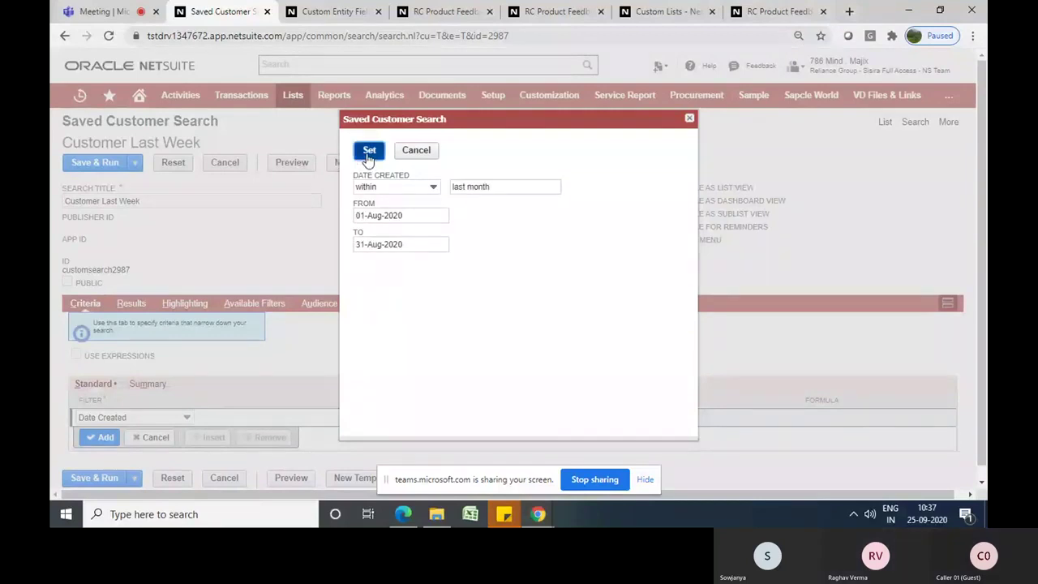
pyautogui.click(91, 166)
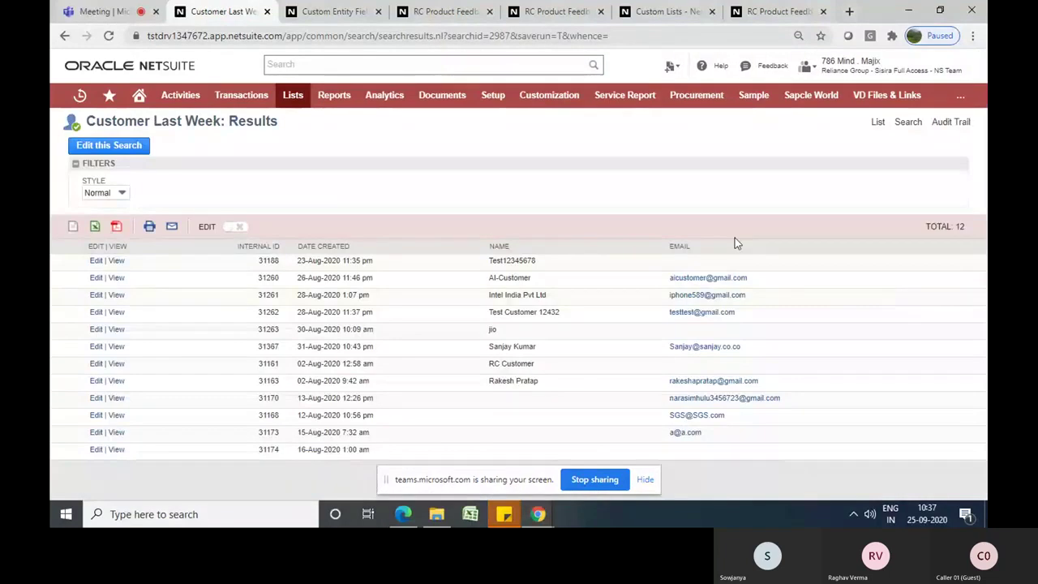
pyautogui.click(75, 163)
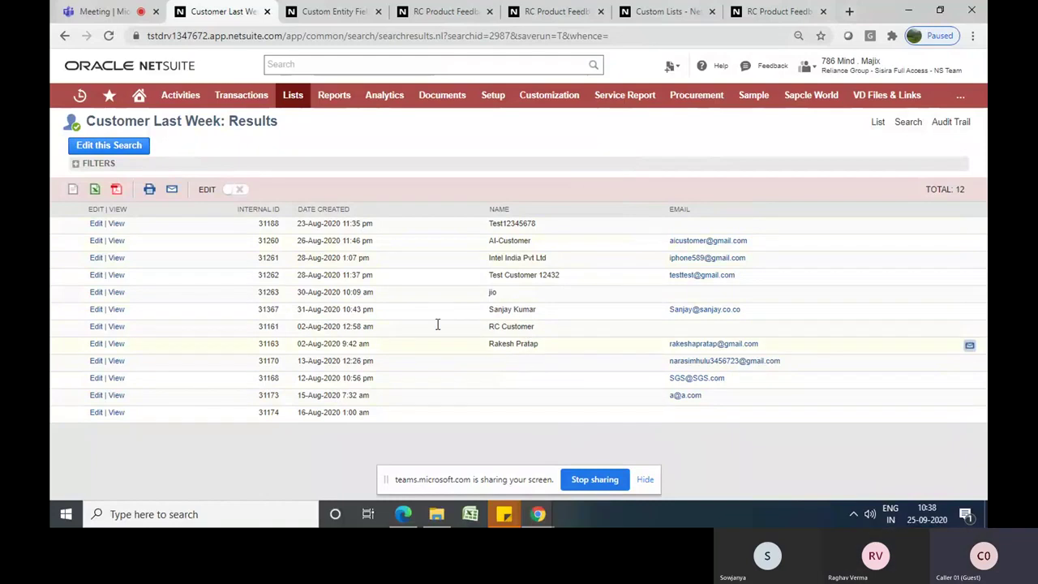
# Add Company Name as the last result column of the saved search, and save and run it
pyautogui.click(117, 151)
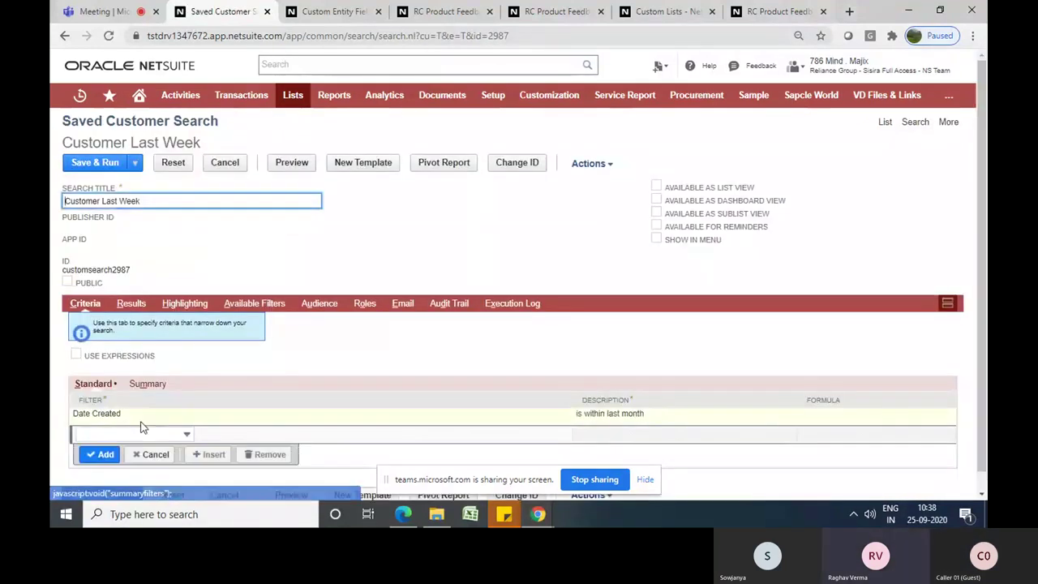
pyautogui.click(120, 309)
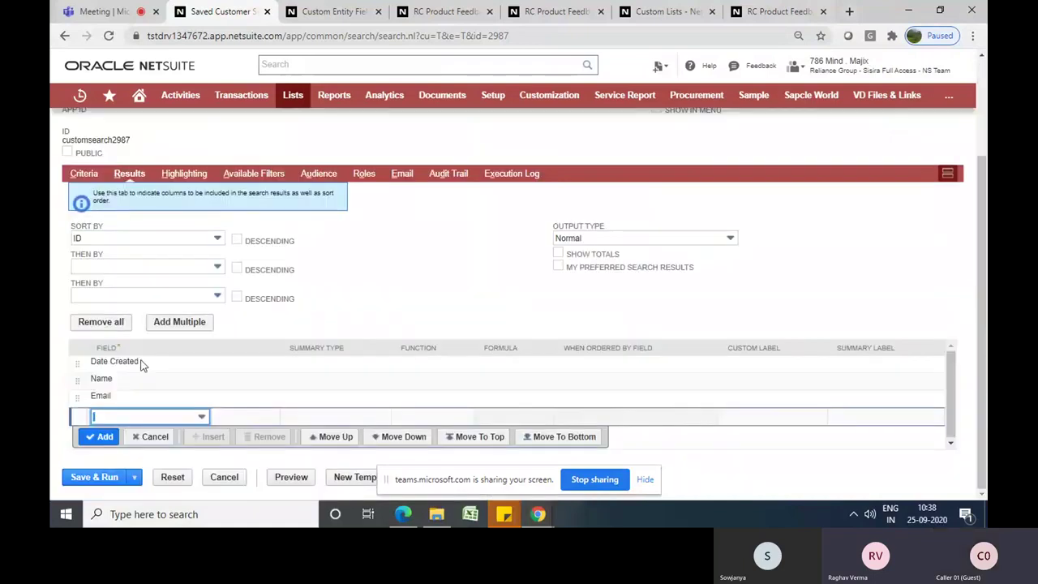
pyautogui.click(154, 417)
pyautogui.write('com')
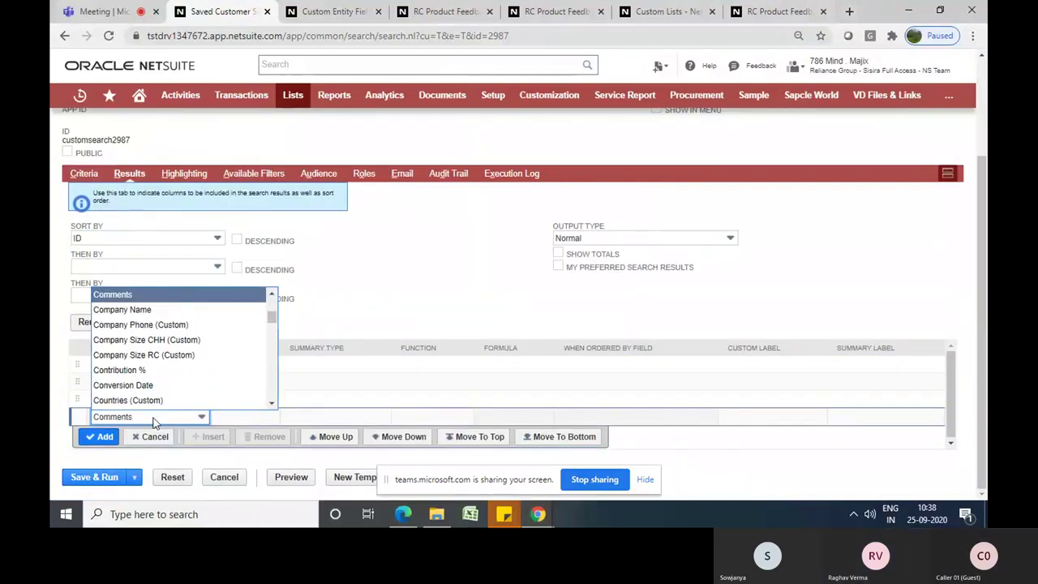
pyautogui.press('Down')
pyautogui.press('Return')
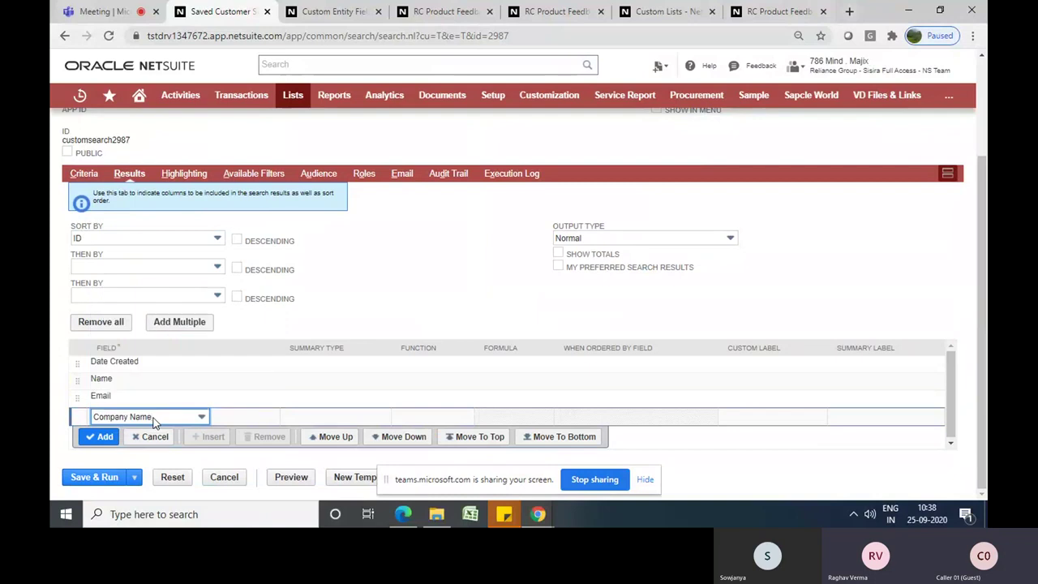
pyautogui.click(101, 438)
pyautogui.click(95, 496)
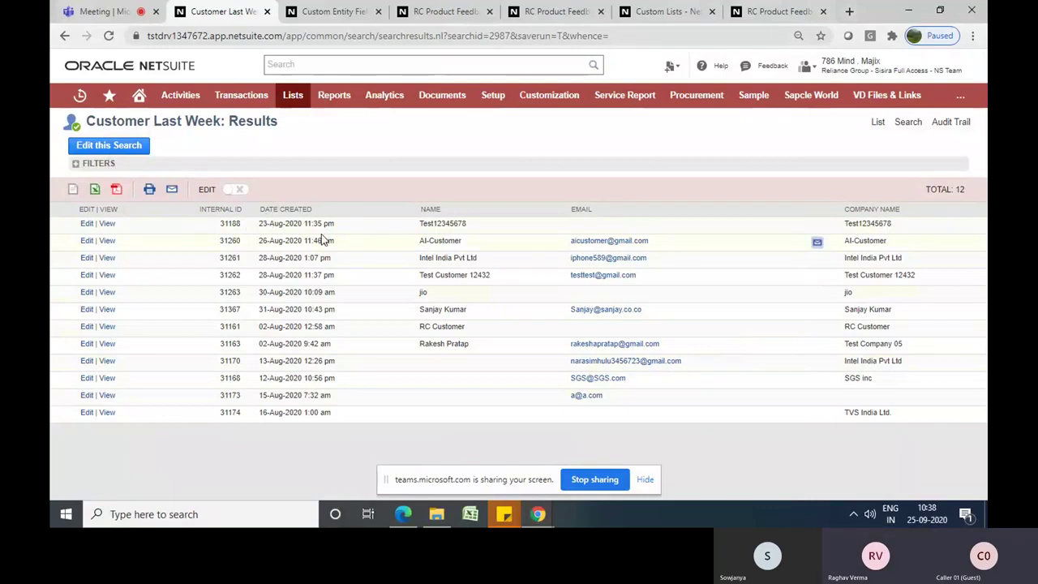
pyautogui.click(77, 168)
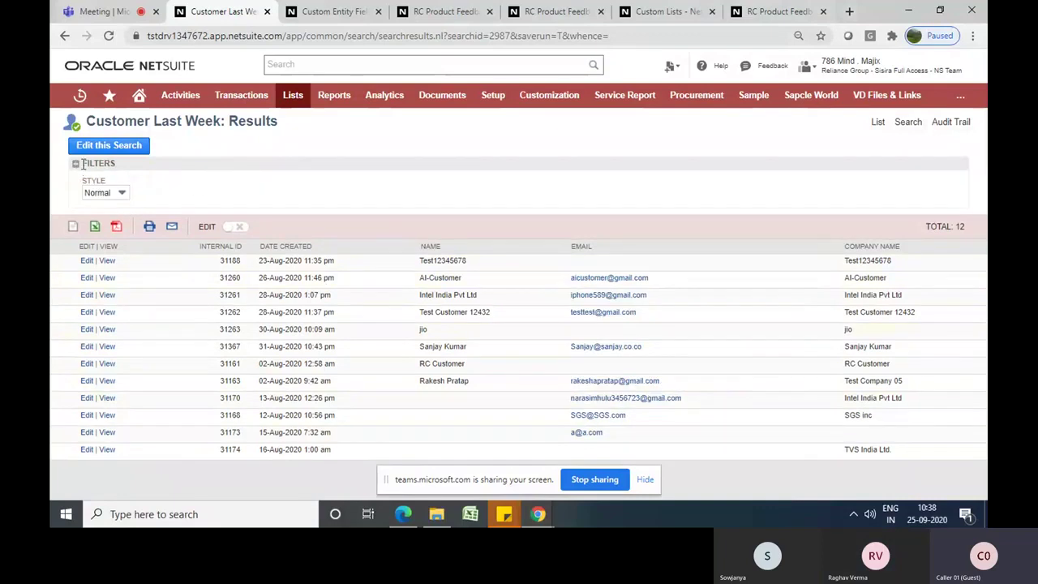
# Edit the saved search to add Date Created as an available filter shown in the filter region, and save and run it
pyautogui.click(78, 164)
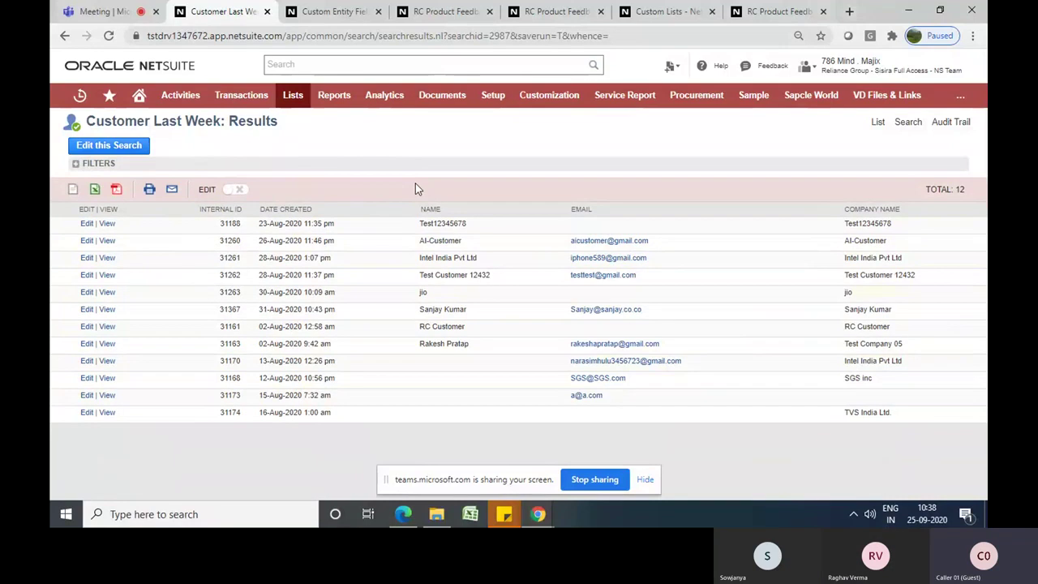
pyautogui.click(129, 151)
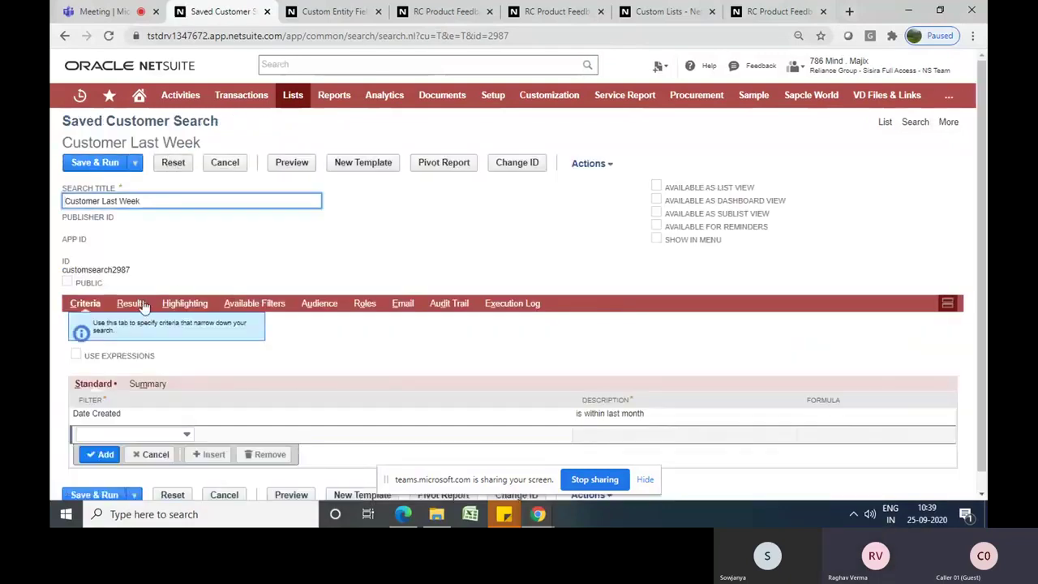
pyautogui.click(273, 310)
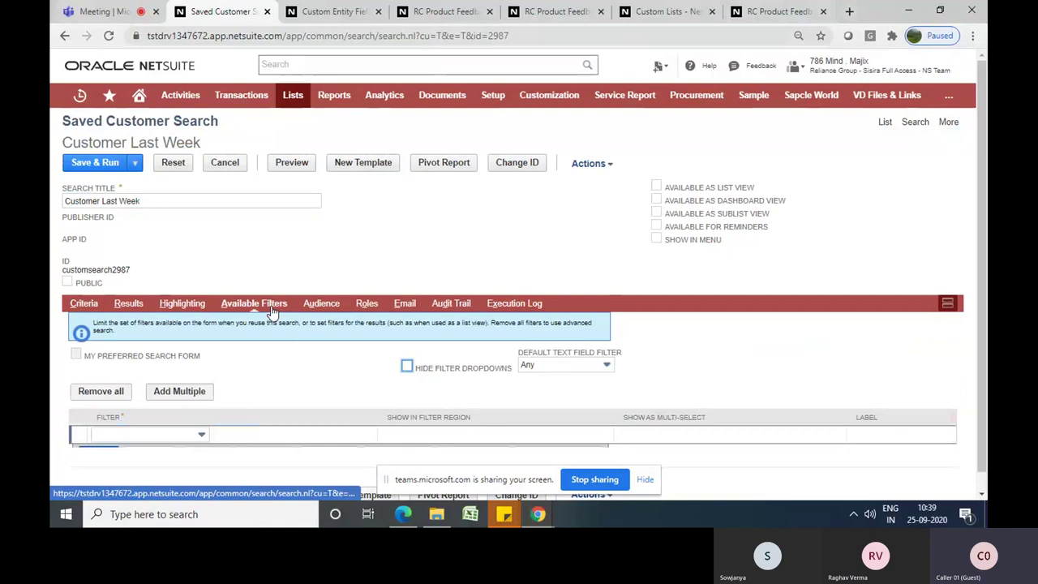
pyautogui.click(175, 435)
pyautogui.write('da')
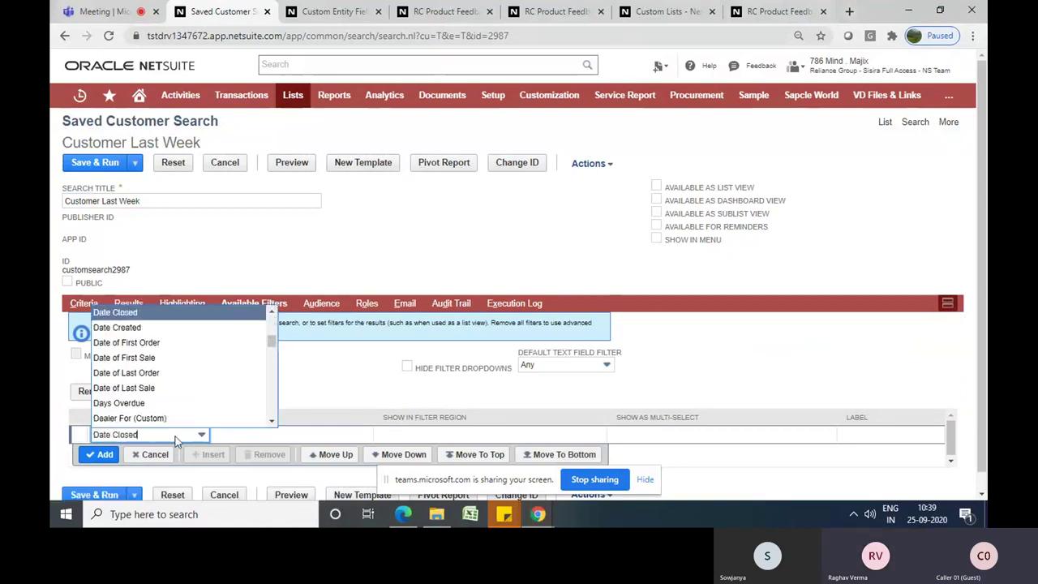
pyautogui.press('Down')
pyautogui.press('Return')
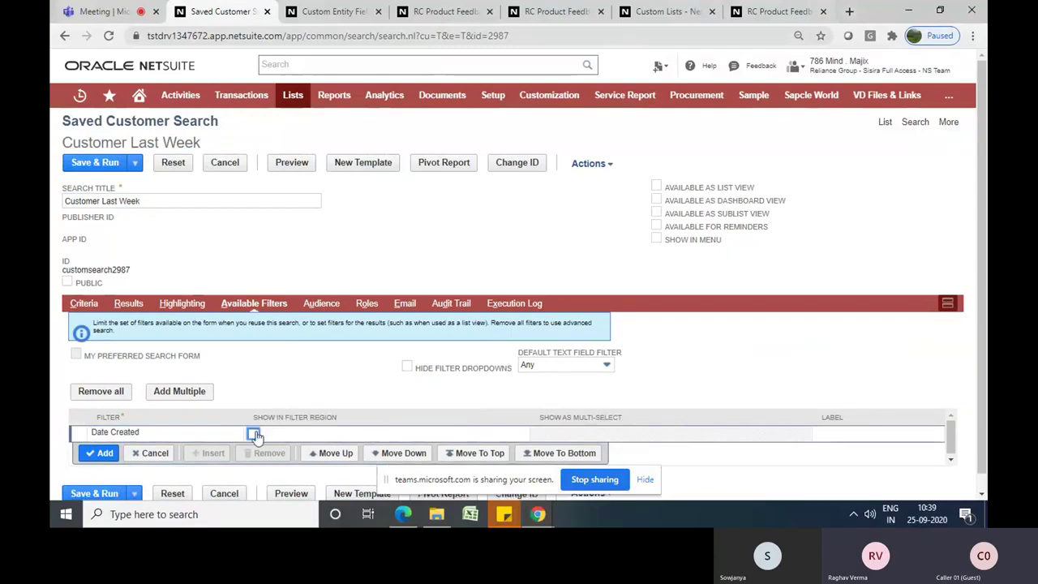
pyautogui.click(254, 436)
pyautogui.click(99, 453)
pyautogui.click(94, 163)
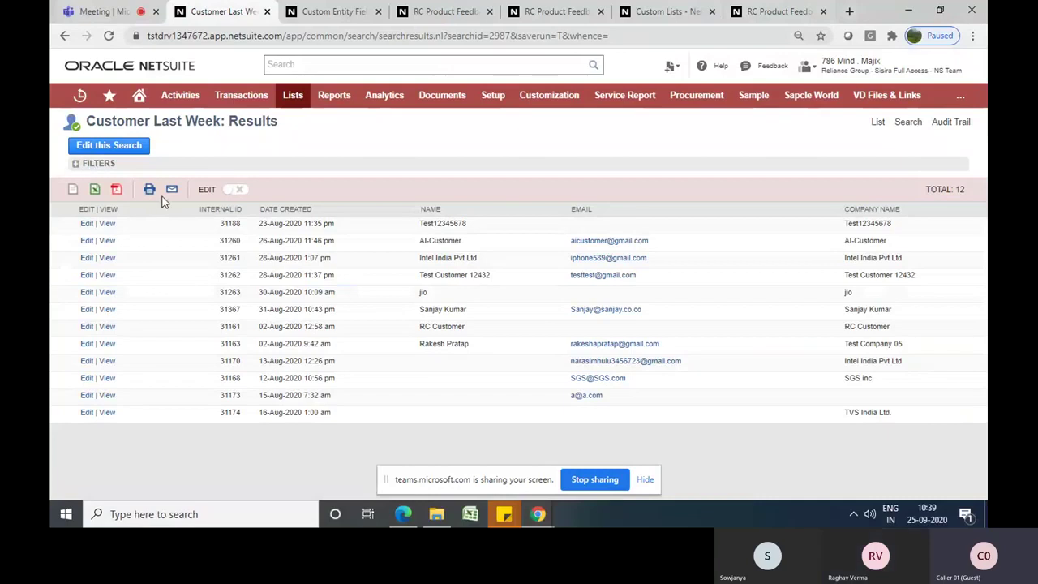
# Expand the filters on the results page and set the Date Created start date to 01-Aug-2019
pyautogui.click(78, 166)
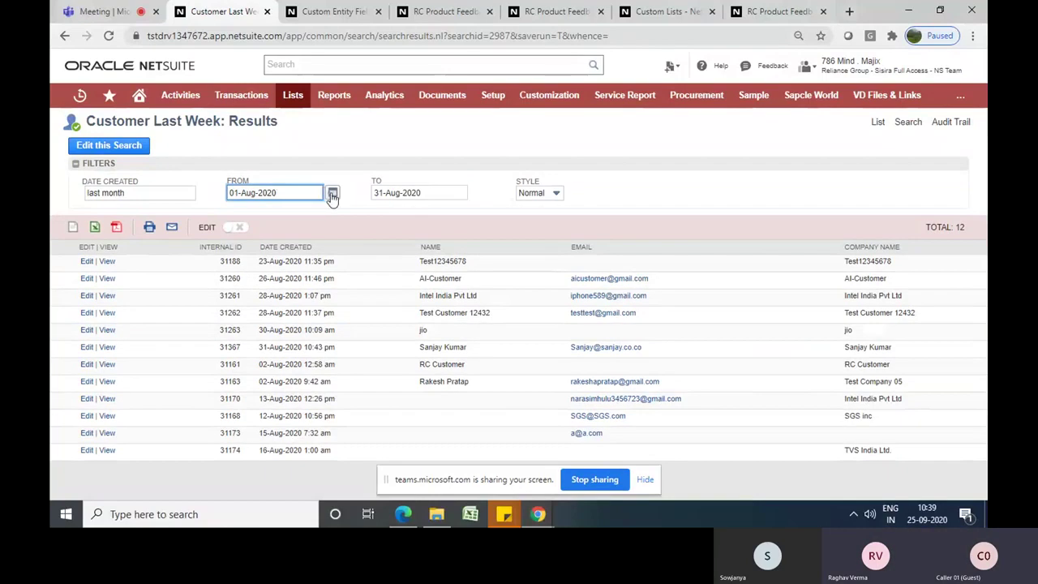
pyautogui.click(332, 196)
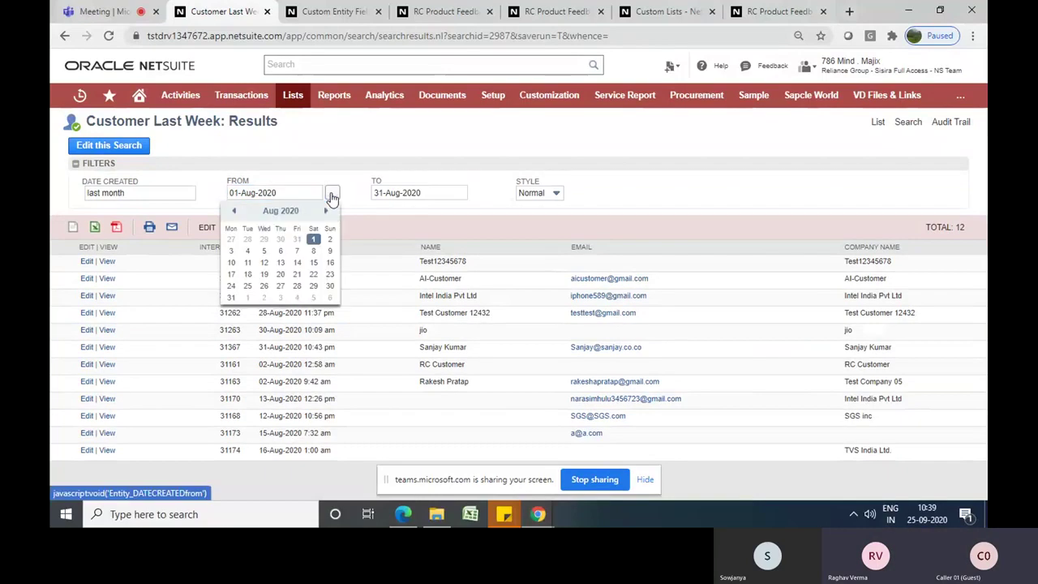
pyautogui.click(234, 211)
pyautogui.click(234, 211)
pyautogui.click(233, 211)
pyautogui.click(234, 211)
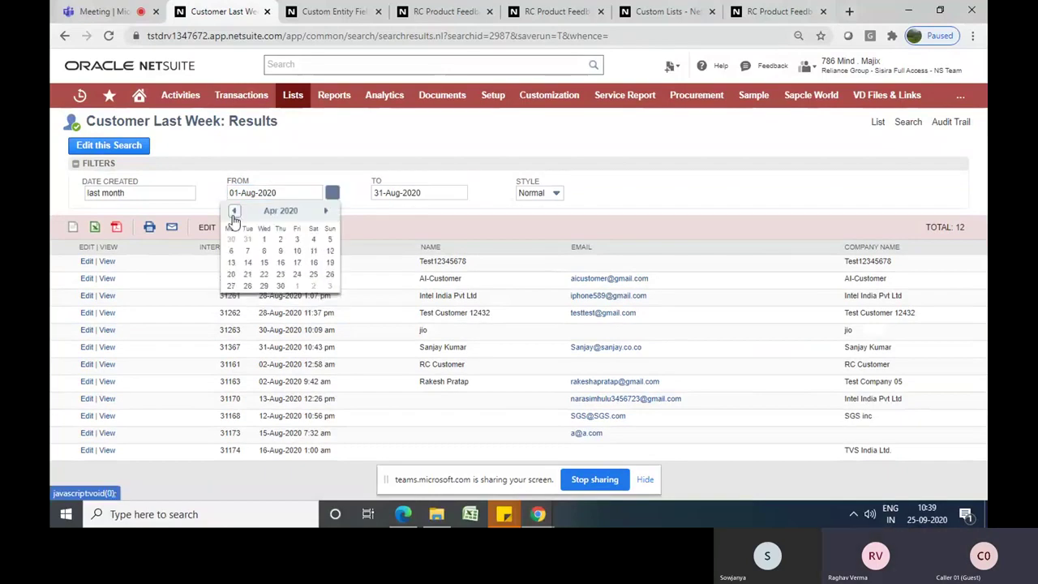
pyautogui.click(233, 211)
pyautogui.click(234, 211)
pyautogui.click(233, 211)
pyautogui.click(233, 211)
pyautogui.click(233, 211)
pyautogui.click(234, 211)
pyautogui.click(234, 211)
pyautogui.click(233, 211)
pyautogui.click(233, 211)
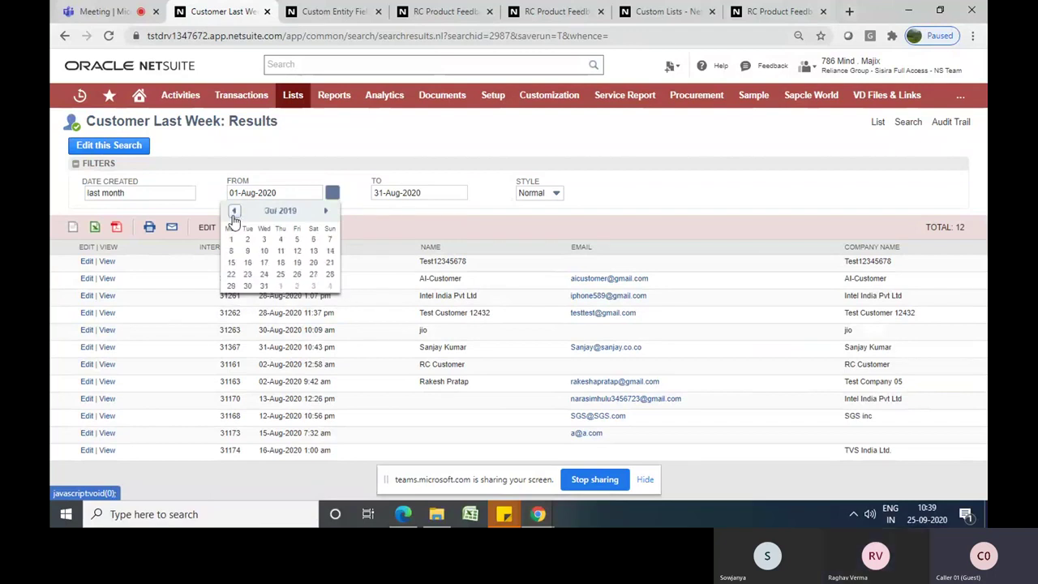
pyautogui.click(324, 212)
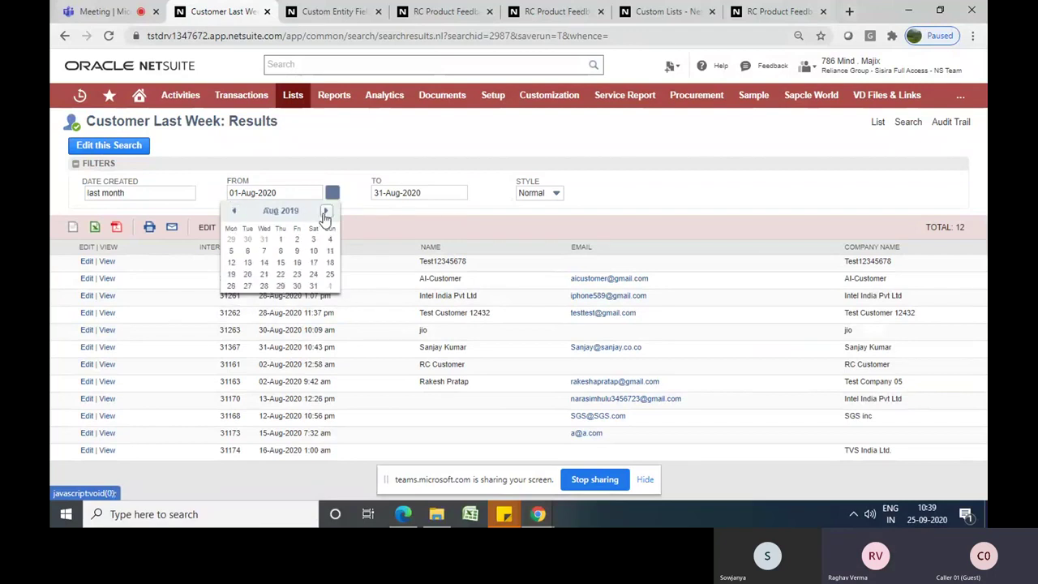
pyautogui.click(280, 239)
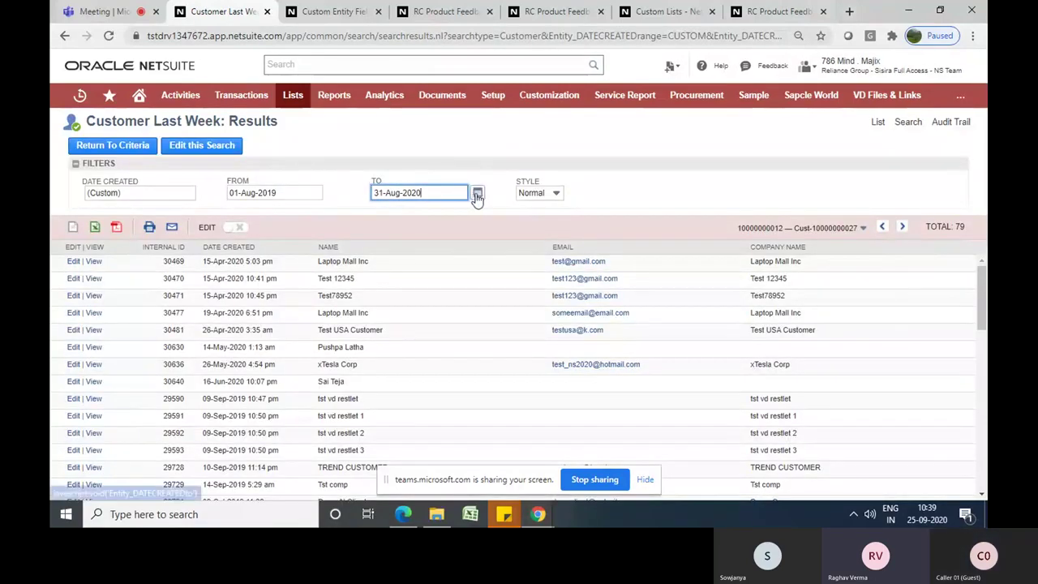
# Set the Date Created filter on the results to last year, using the Year quick filter
pyautogui.click(478, 197)
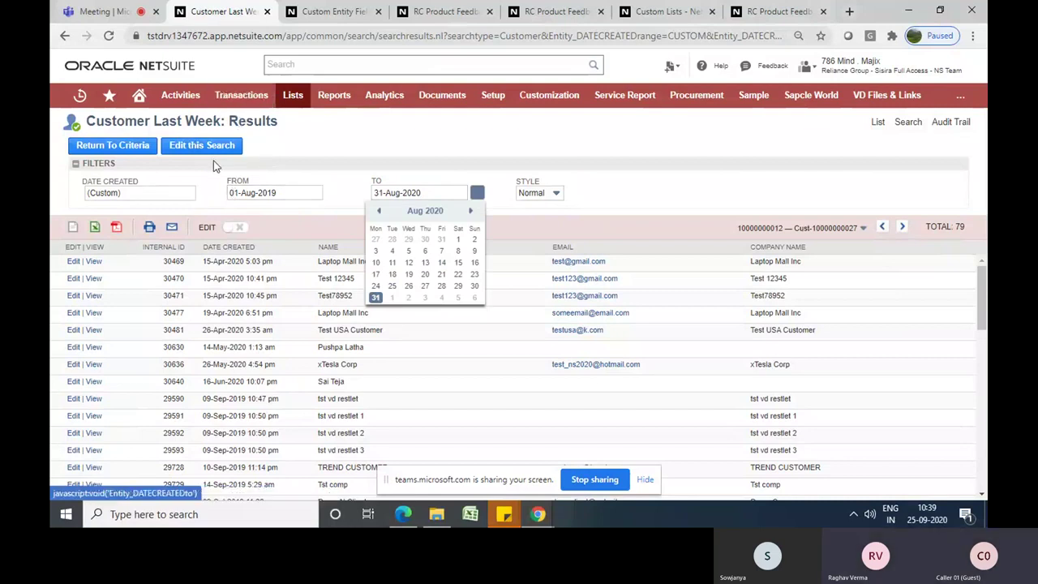
pyautogui.click(128, 195)
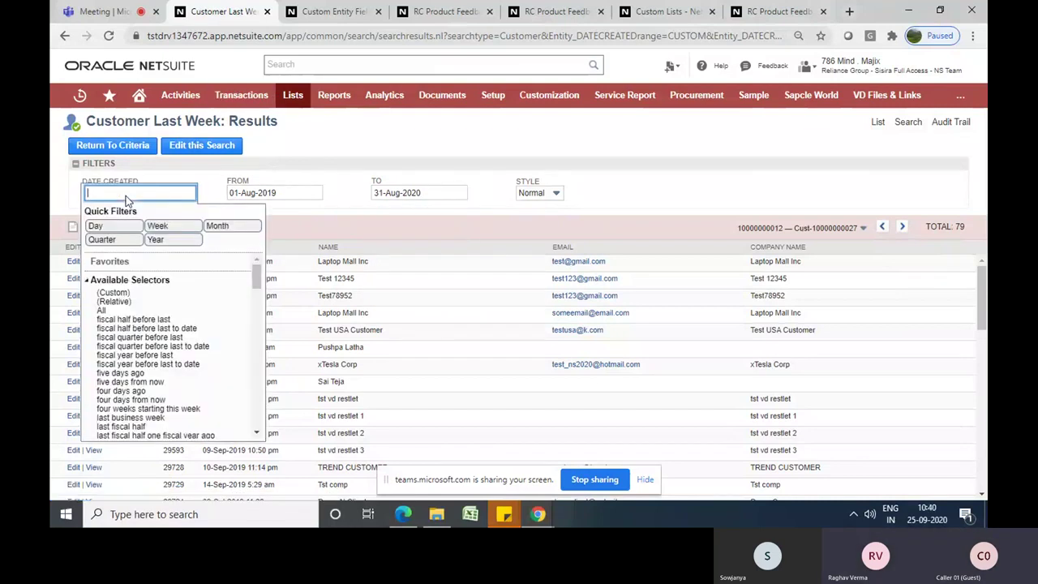
pyautogui.click(179, 240)
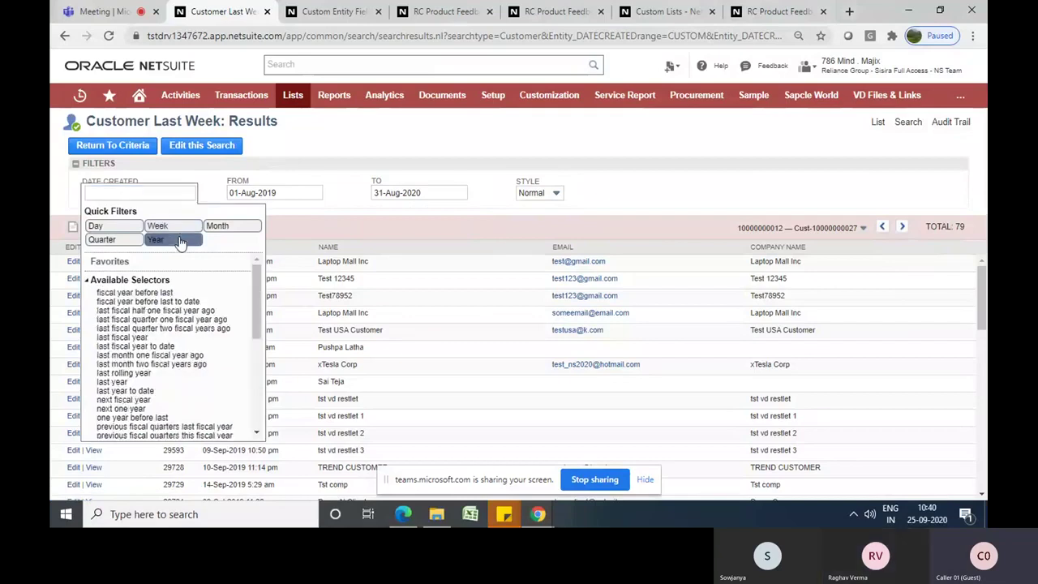
pyautogui.click(116, 384)
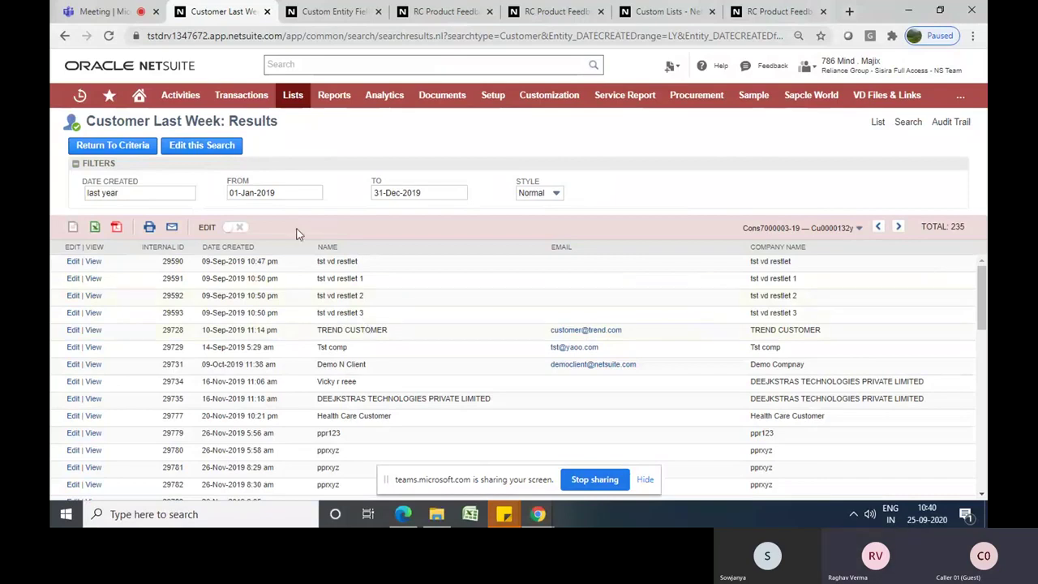
# Search globally for "rc customer" and open the RC Customer record
pyautogui.click(404, 62)
pyautogui.write('rc c')
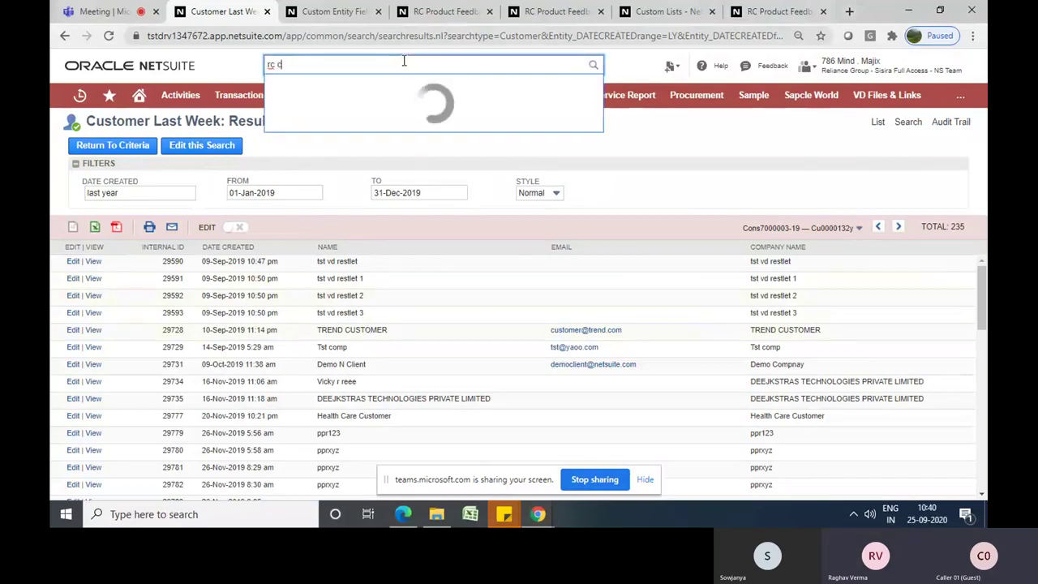
pyautogui.write('ustomer')
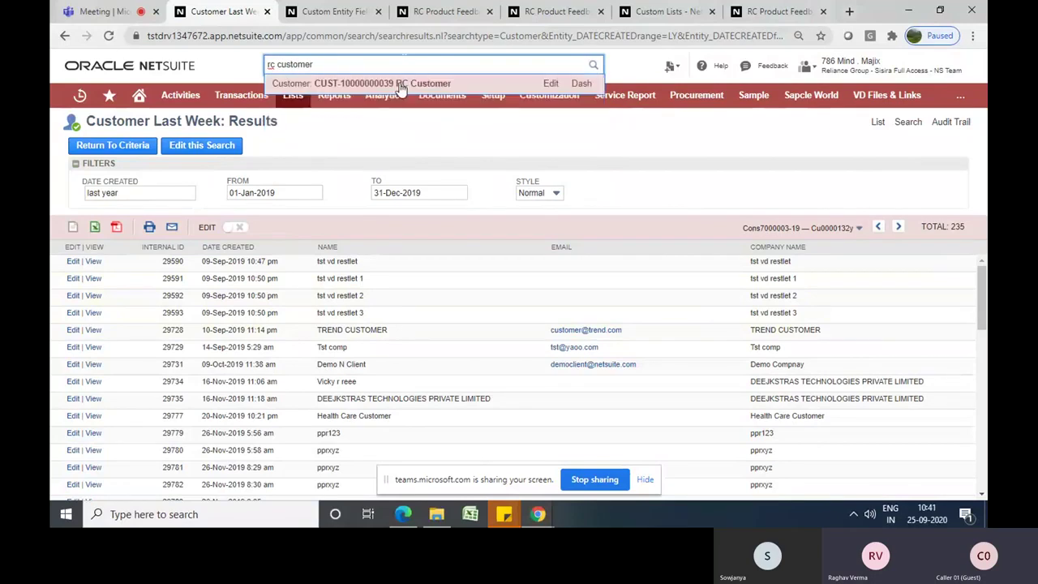
pyautogui.click(415, 88)
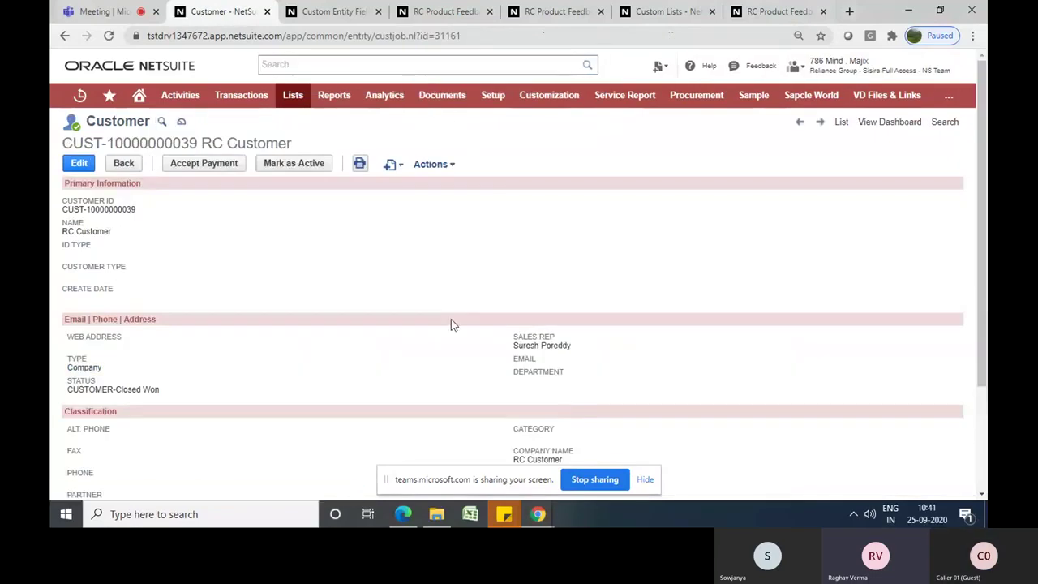
# Examine the balance information in the financial details of the RC Customer record
pyautogui.scroll(-3, 453, 324)
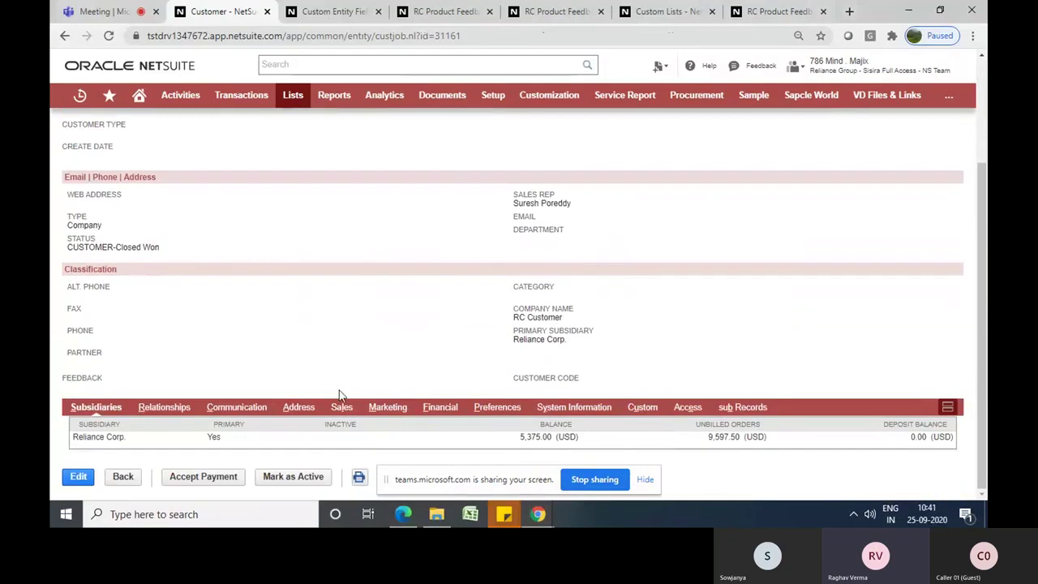
pyautogui.click(438, 414)
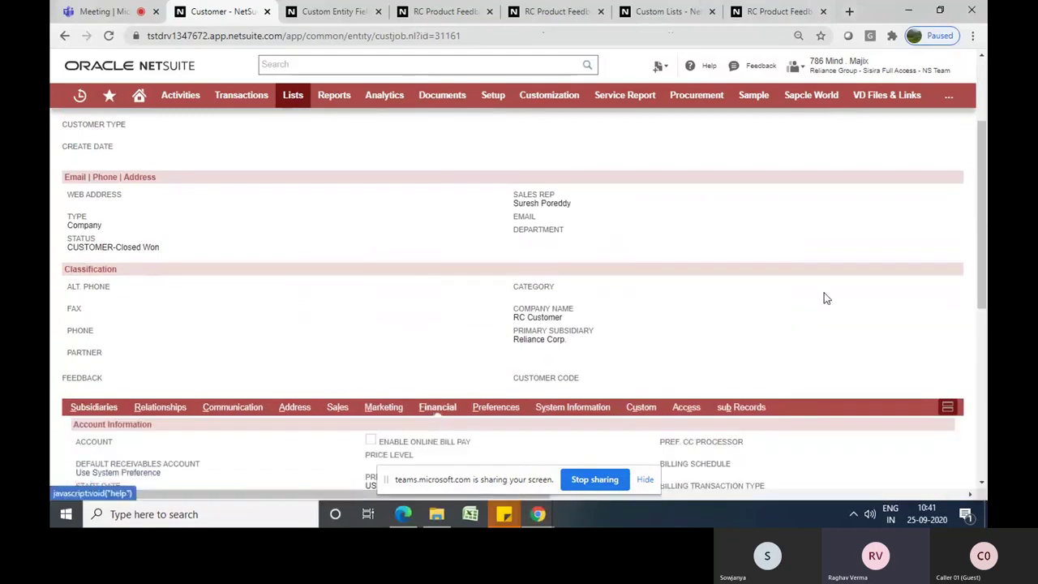
pyautogui.scroll(-4, 827, 297)
pyautogui.scroll(-3, 828, 297)
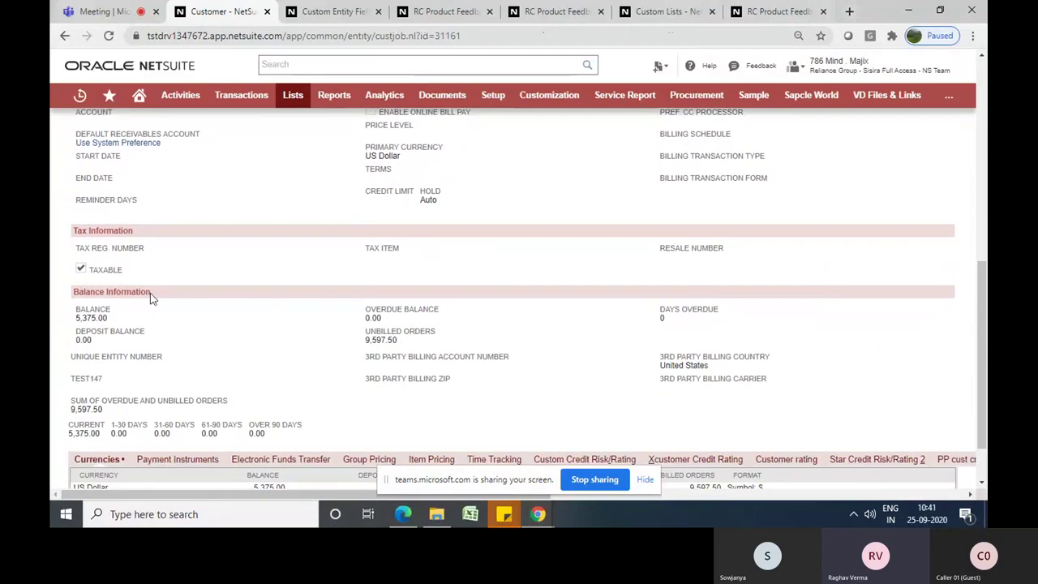
pyautogui.moveTo(109, 321); pyautogui.dragTo(75, 316)
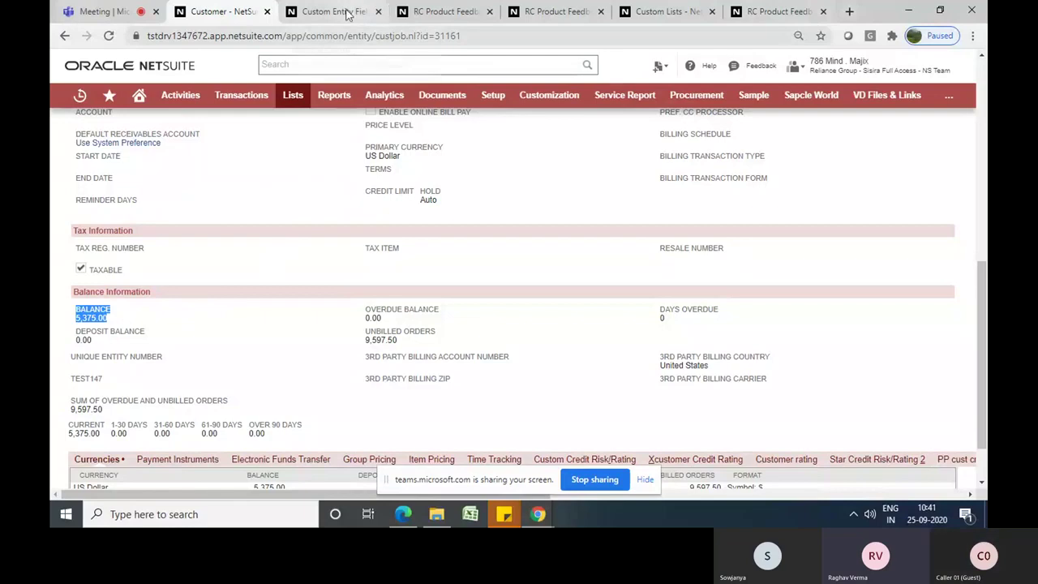
# Close the Custom Entity Fields page and open the list of record types for a new saved search
pyautogui.click(347, 14)
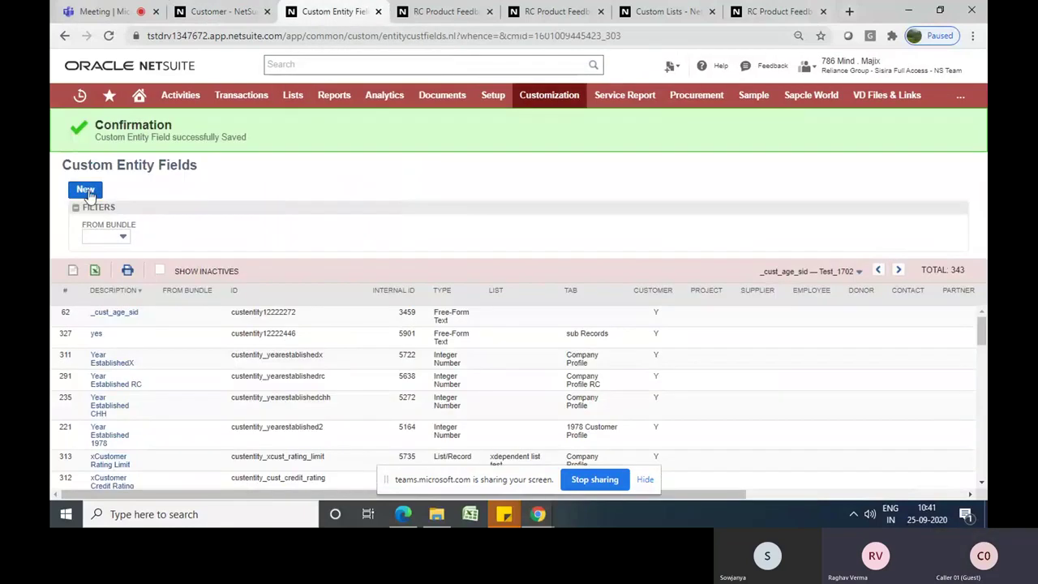
pyautogui.click(378, 11)
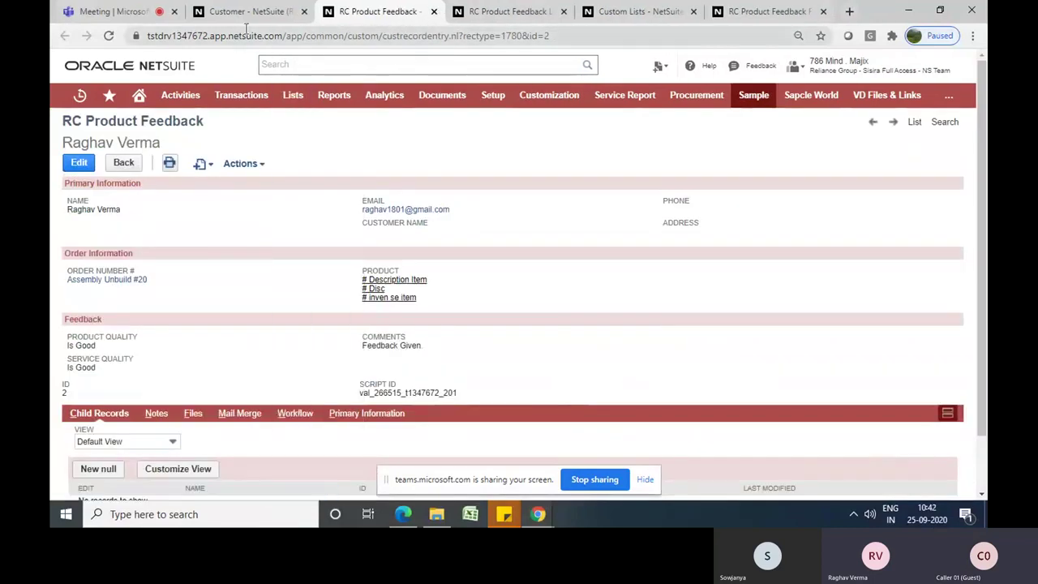
pyautogui.moveTo(299, 113)
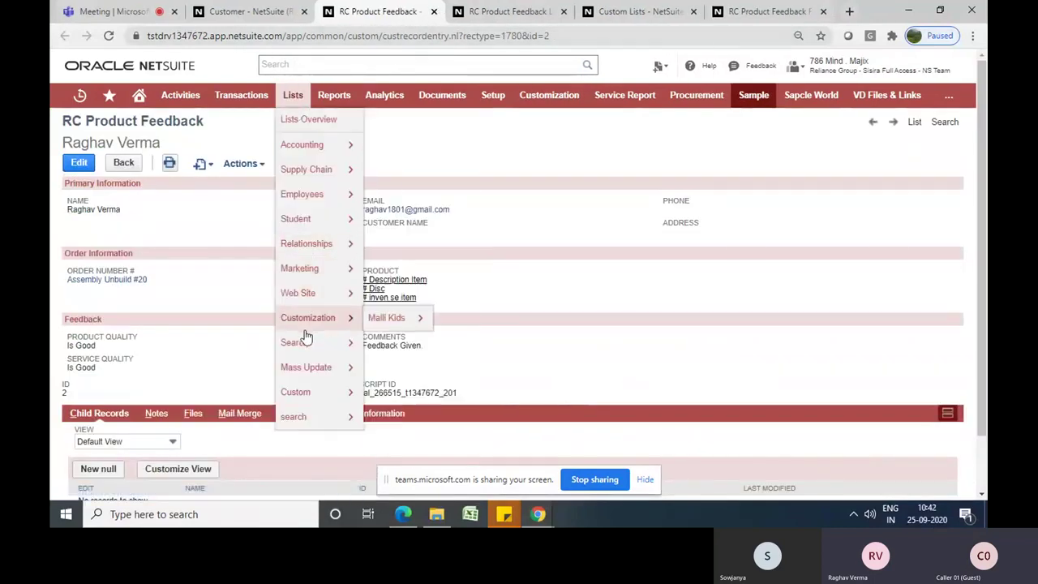
pyautogui.moveTo(305, 345)
pyautogui.moveTo(406, 343)
pyautogui.click(472, 343)
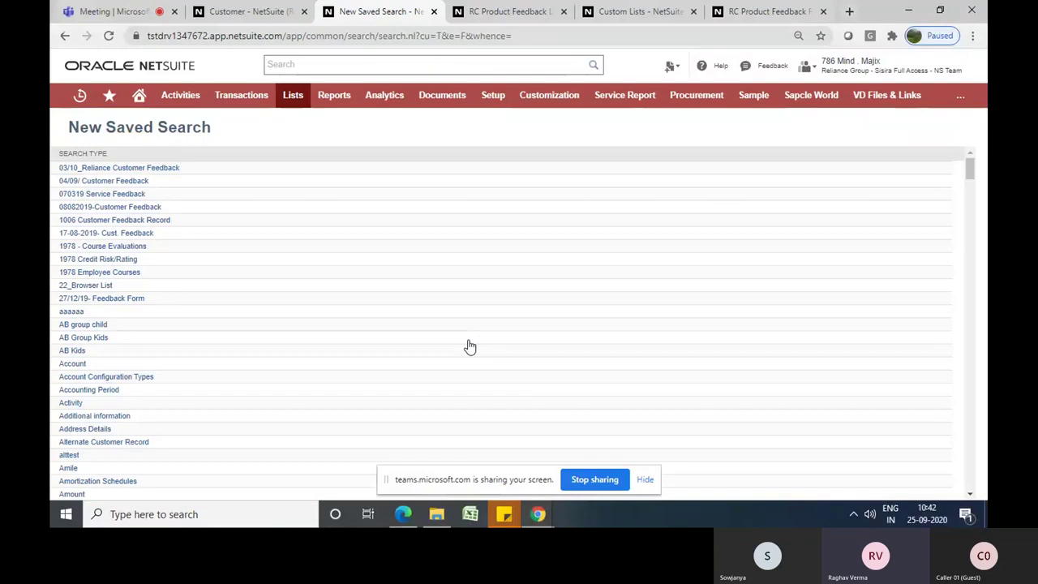
# Find "customer" in the list of search types and start a new saved search of type Customer
pyautogui.hotkey('ctrl', 'f')
pyautogui.write('cus')
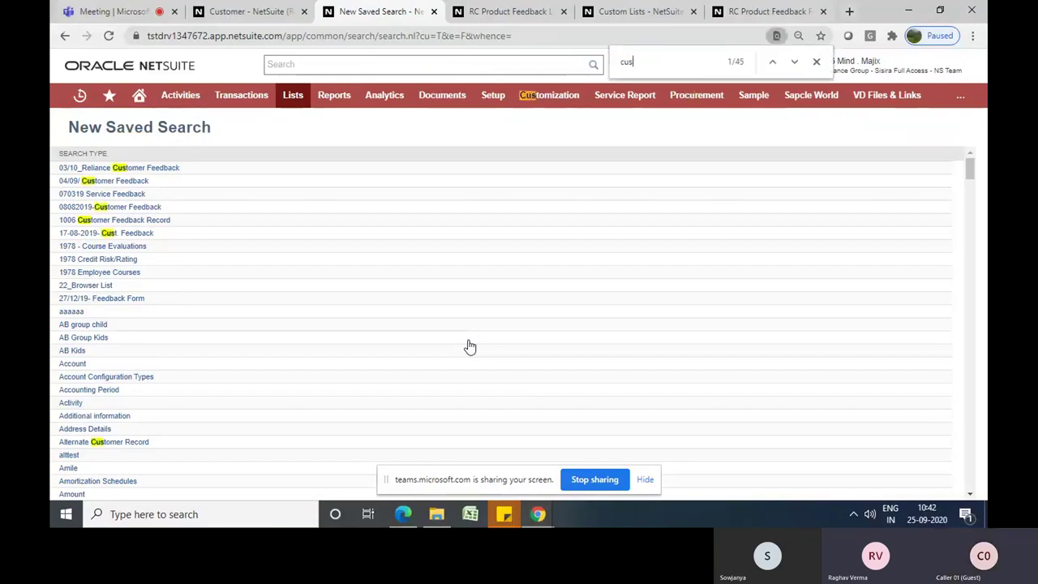
pyautogui.write('tome')
pyautogui.press('Return')
pyautogui.press('Return')
pyautogui.press('Return')
pyautogui.press('Return')
pyautogui.press('Return')
pyautogui.press('Return')
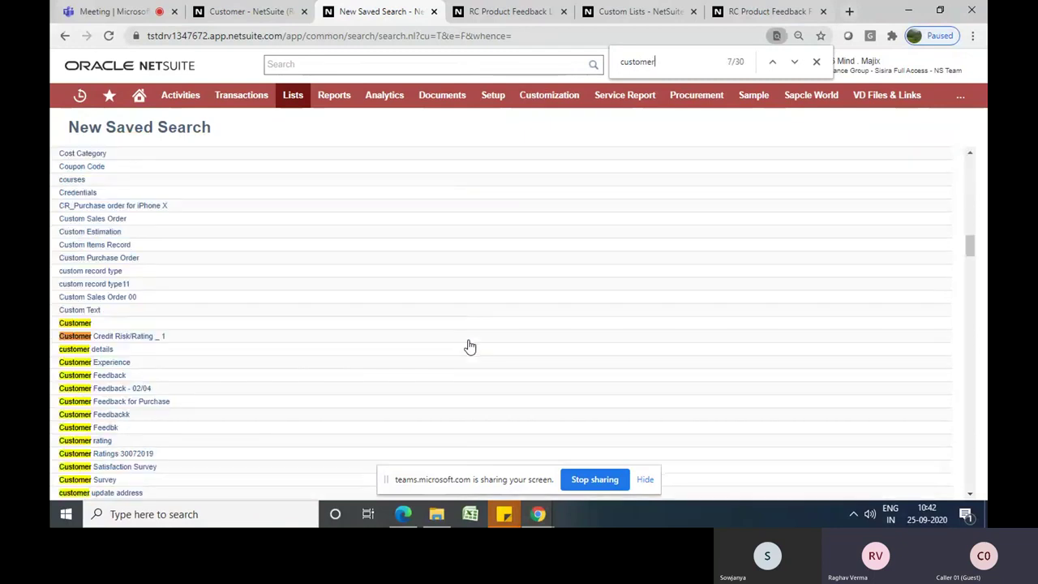
pyautogui.click(89, 324)
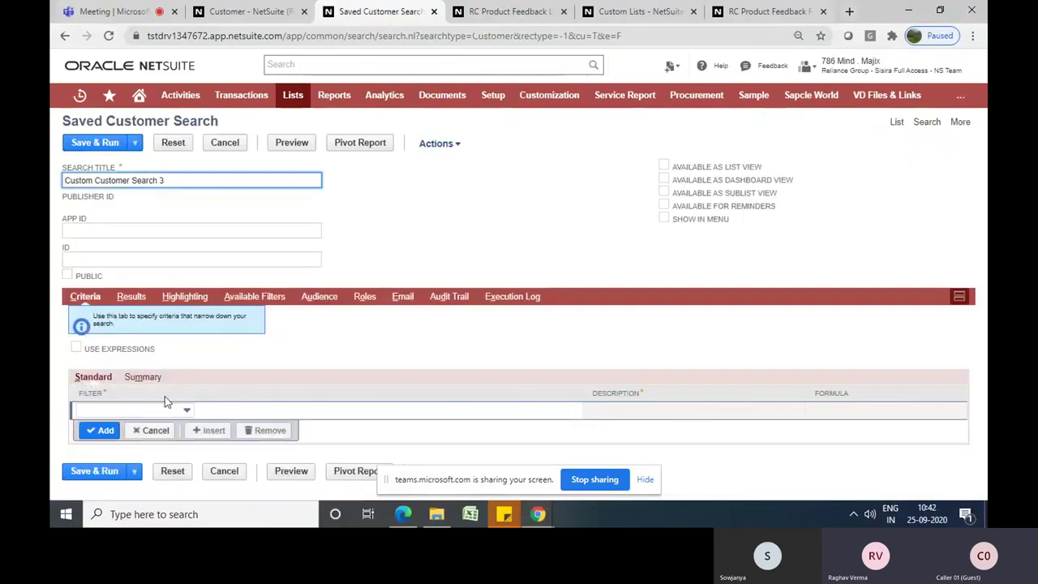
# Add a criteria filter to the new customer search for Balance greater than 0
pyautogui.click(160, 411)
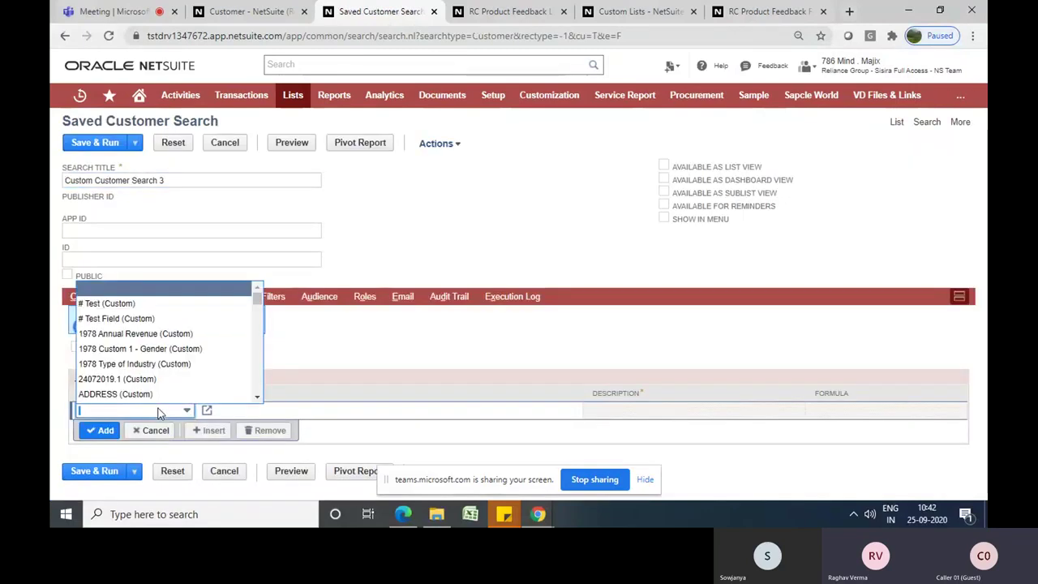
pyautogui.write('ba')
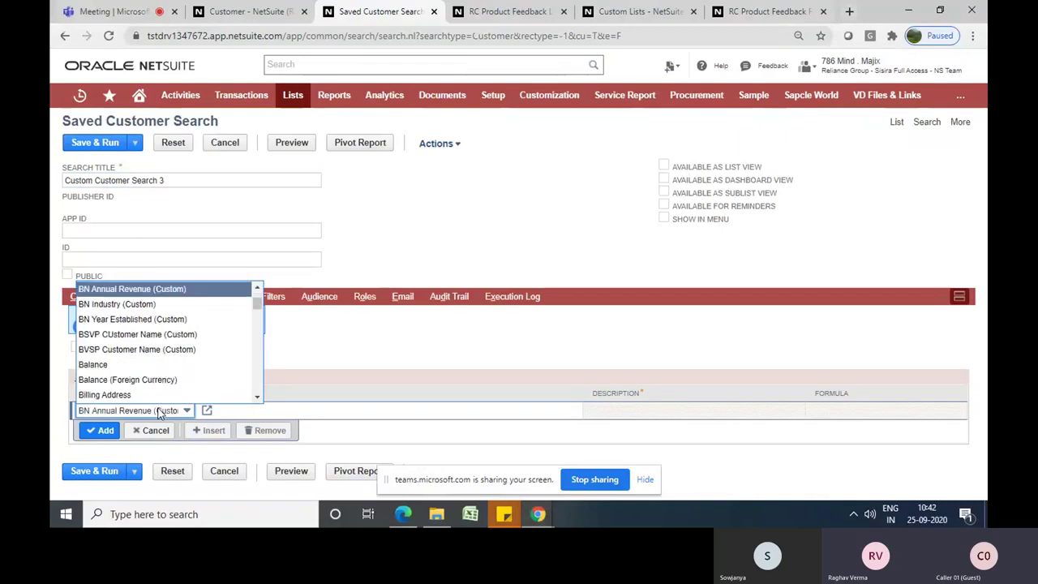
pyautogui.press('Return')
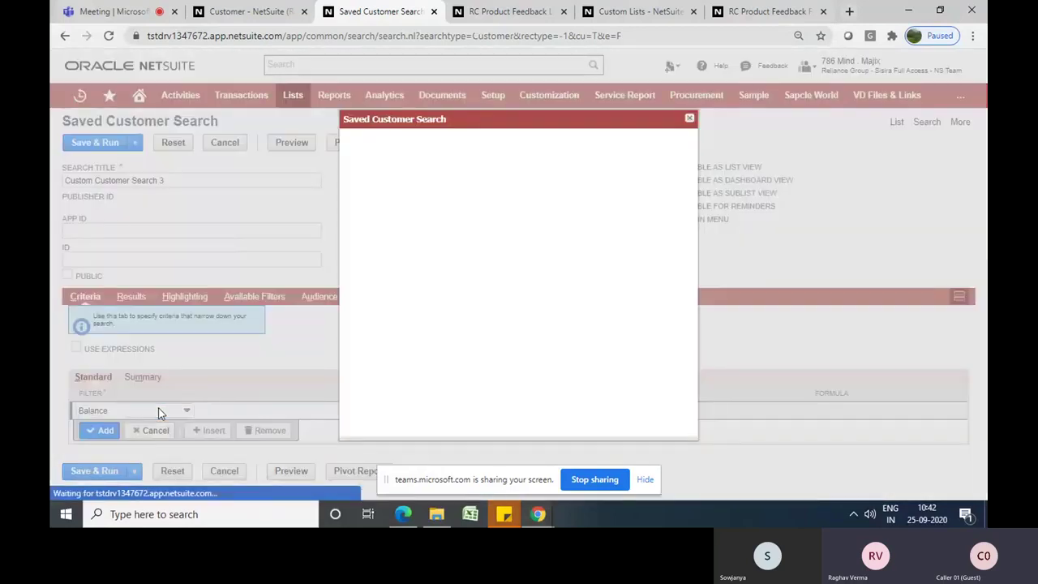
pyautogui.click(426, 190)
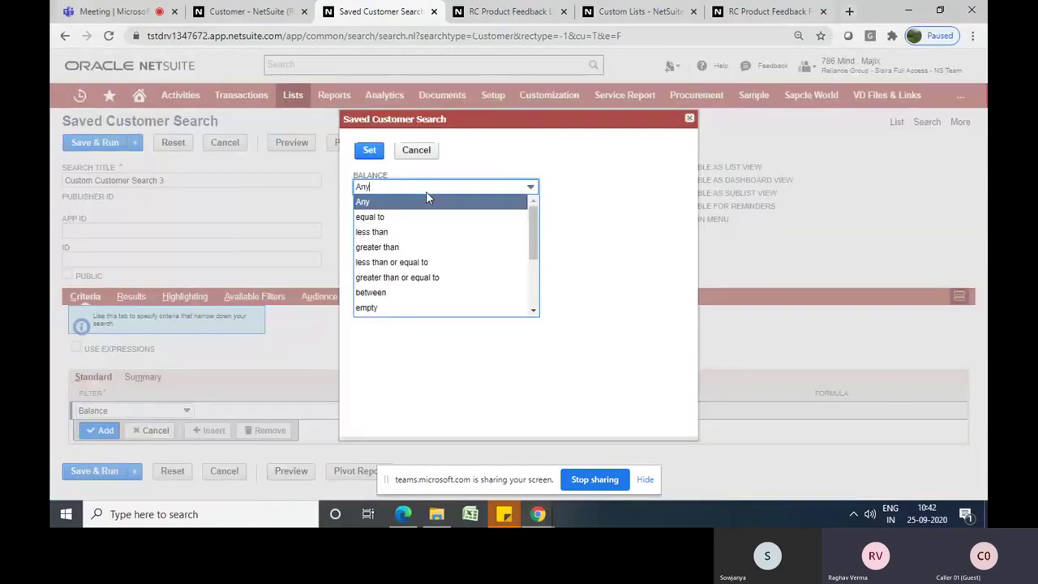
pyautogui.click(459, 246)
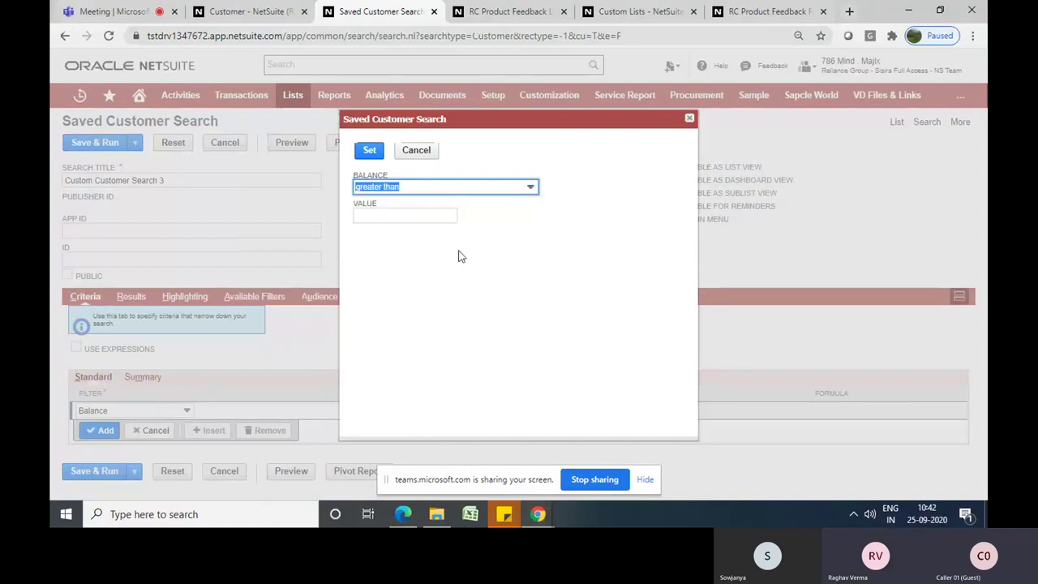
pyautogui.click(407, 216)
pyautogui.write('0')
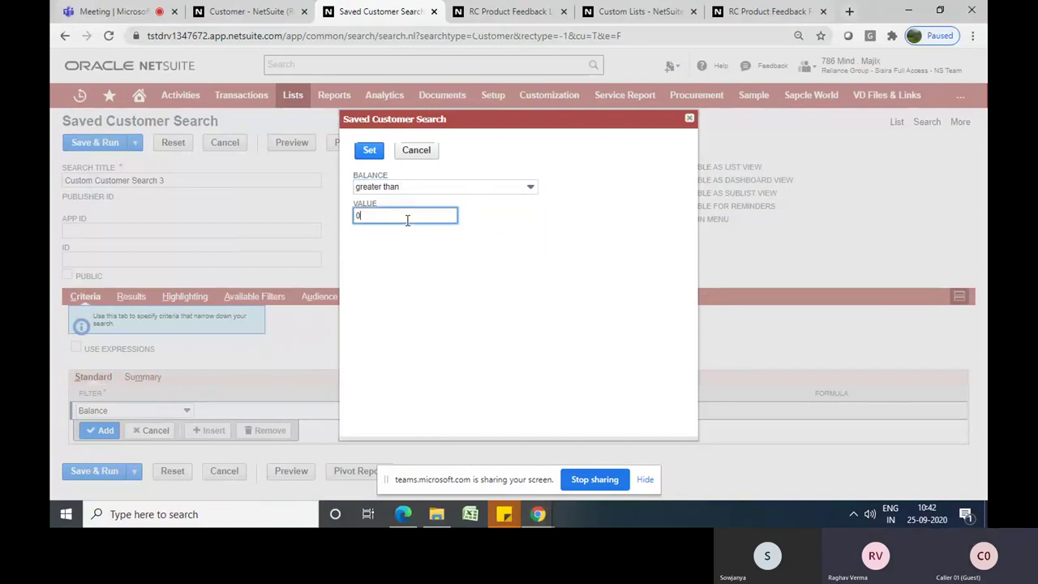
pyautogui.click(458, 264)
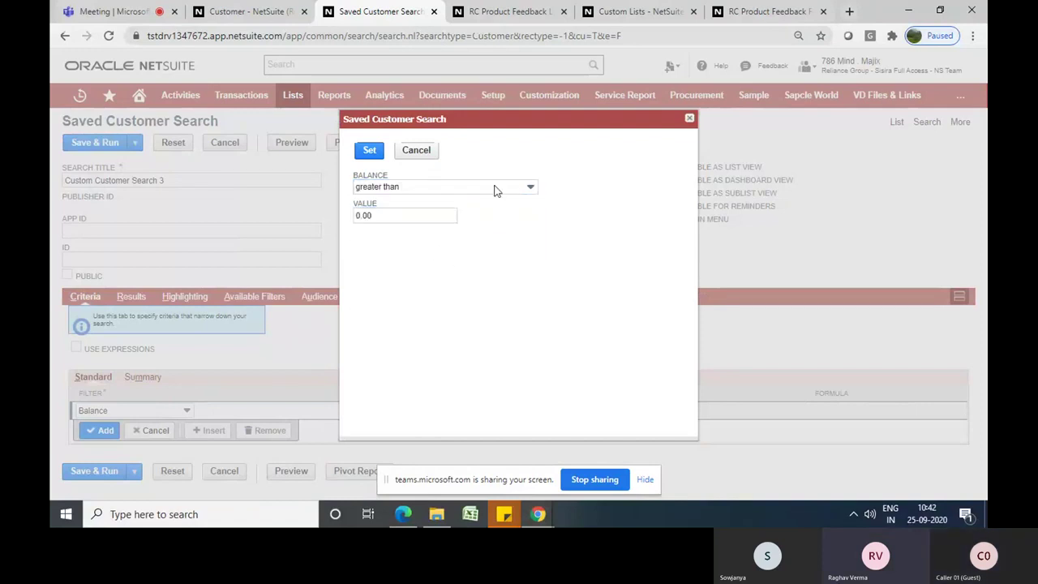
pyautogui.click(370, 154)
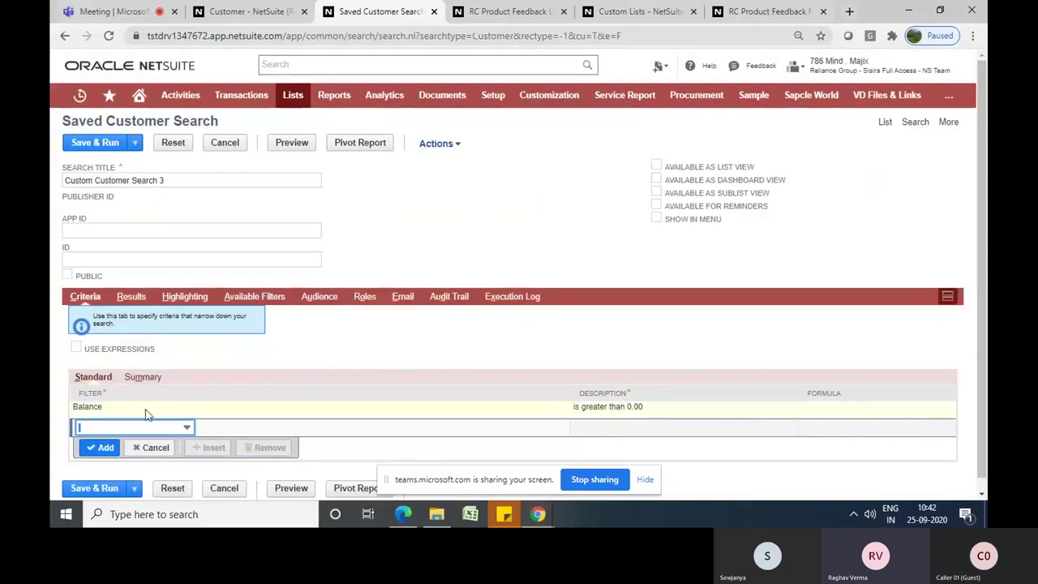
# Remove all the default result columns from the customer search
pyautogui.click(130, 297)
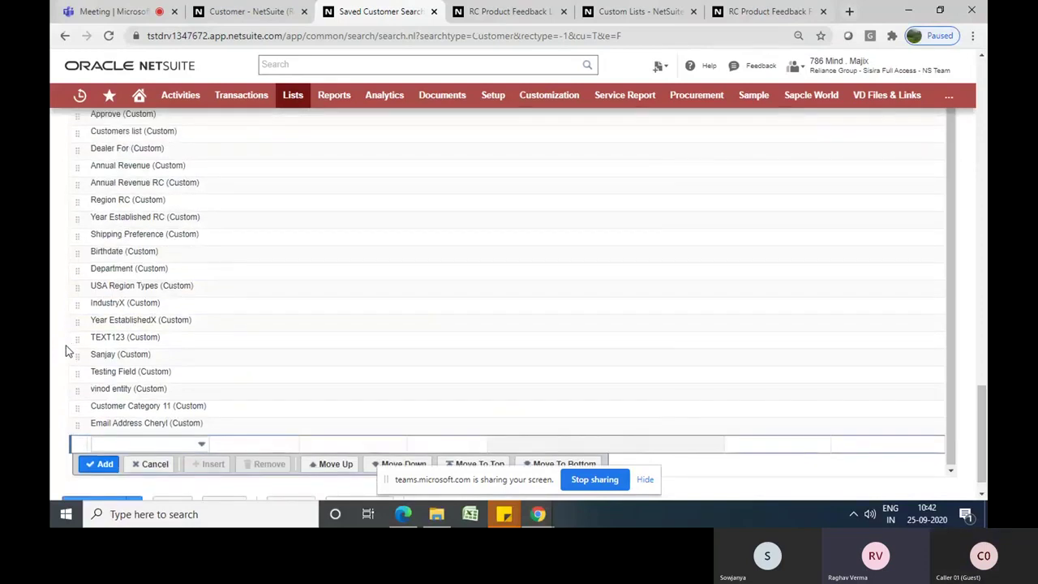
pyautogui.scroll(12, 68, 350)
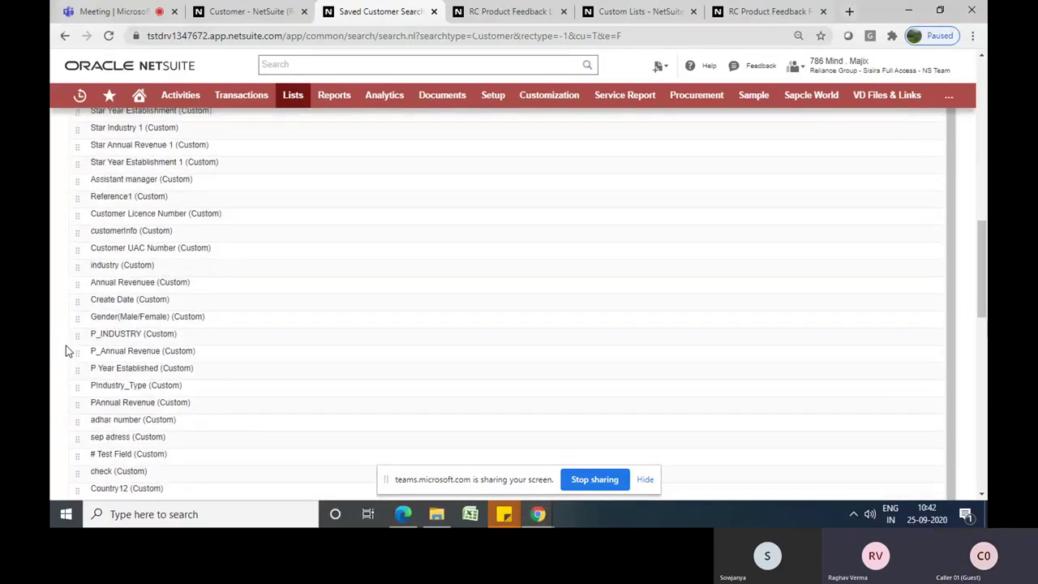
pyautogui.scroll(10, 68, 351)
pyautogui.scroll(3, 68, 350)
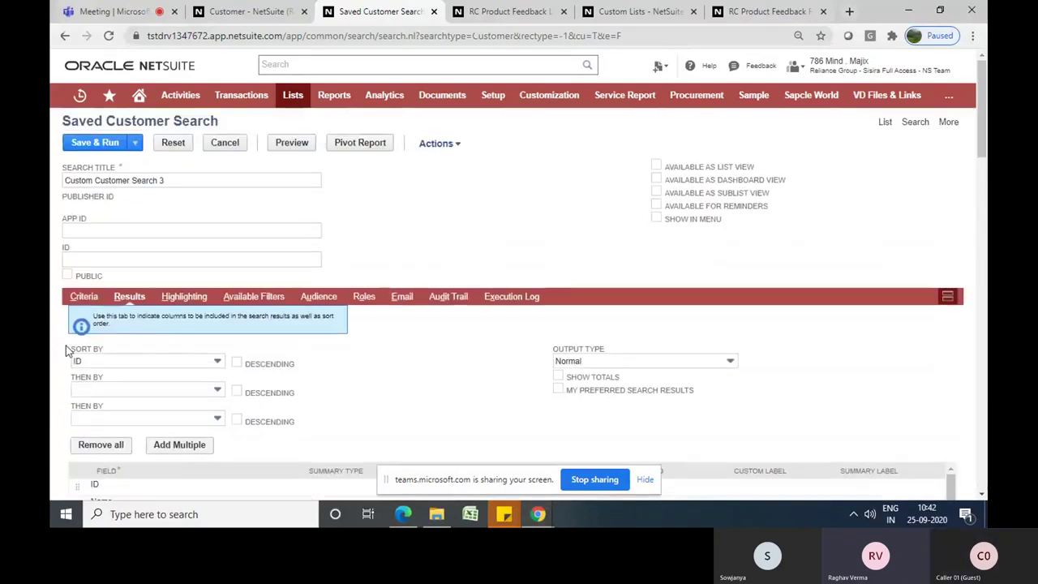
pyautogui.click(95, 444)
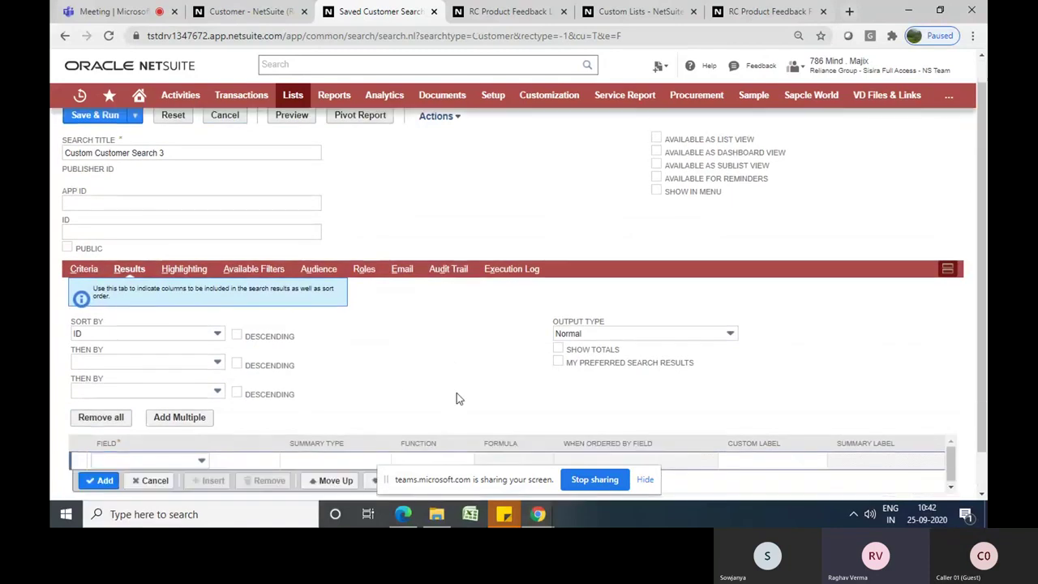
pyautogui.scroll(-1, 457, 398)
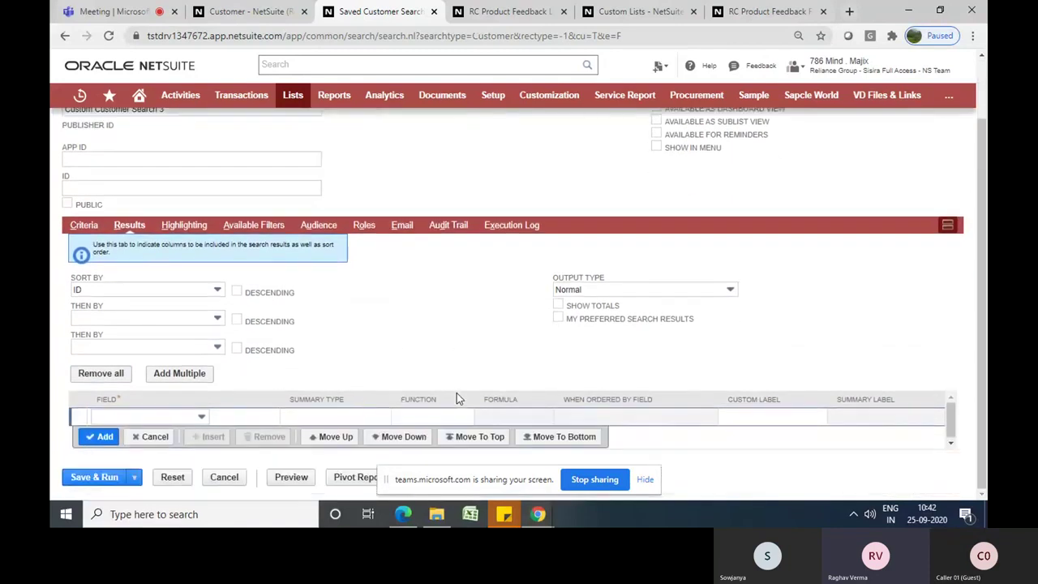
pyautogui.click(139, 416)
pyautogui.write('na')
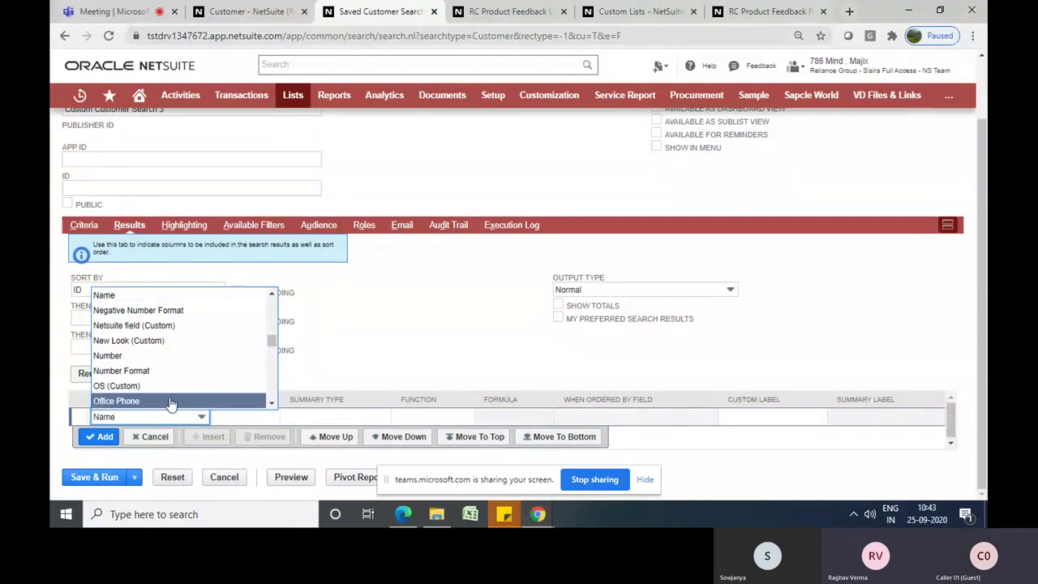
pyautogui.click(142, 438)
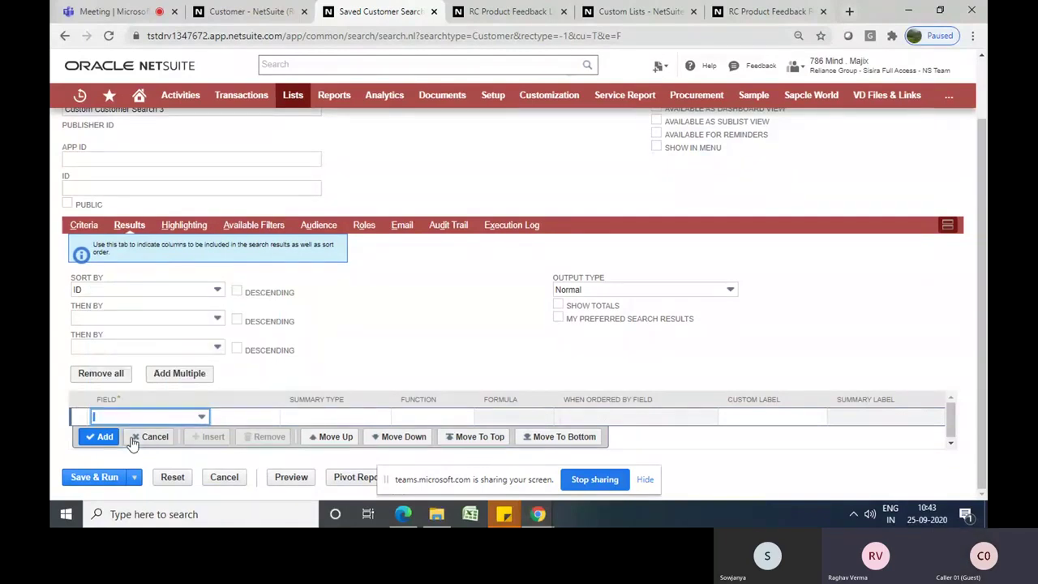
# Add Company Name, Email and Balance as the result columns of the search
pyautogui.click(116, 420)
pyautogui.write('comp')
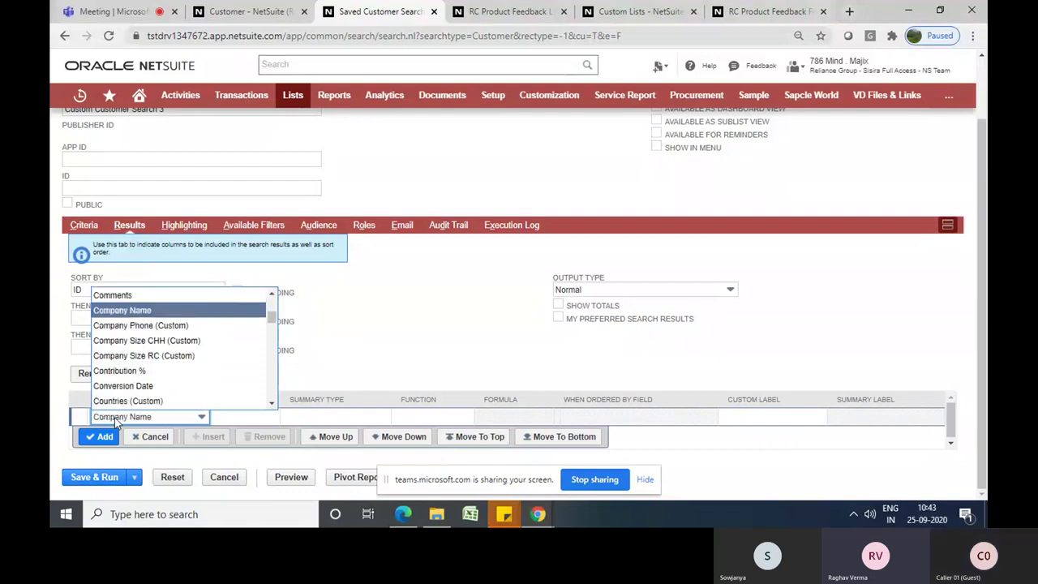
pyautogui.press('Return')
pyautogui.press('Return')
pyautogui.write('e')
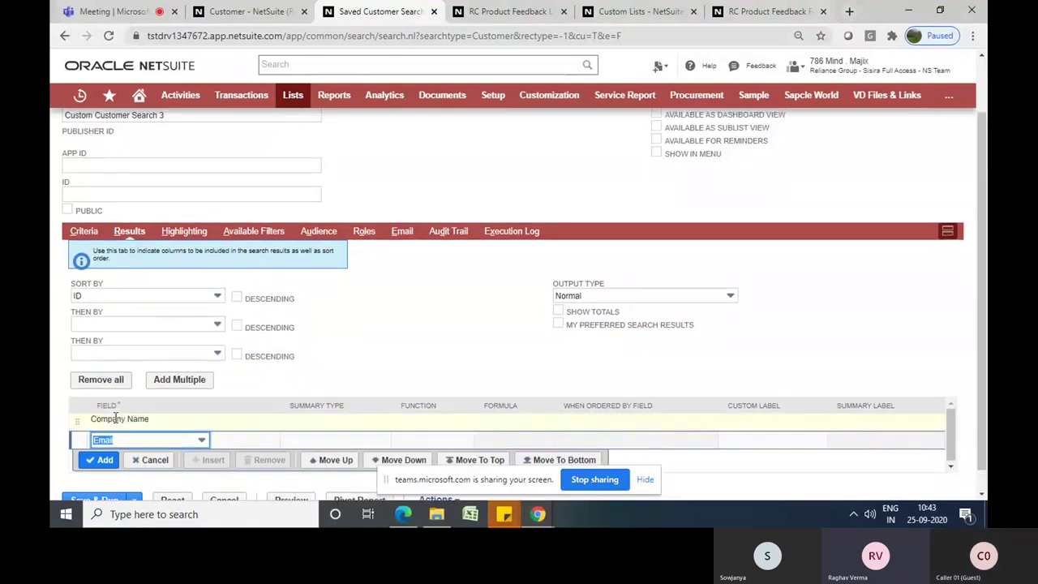
pyautogui.press('Return')
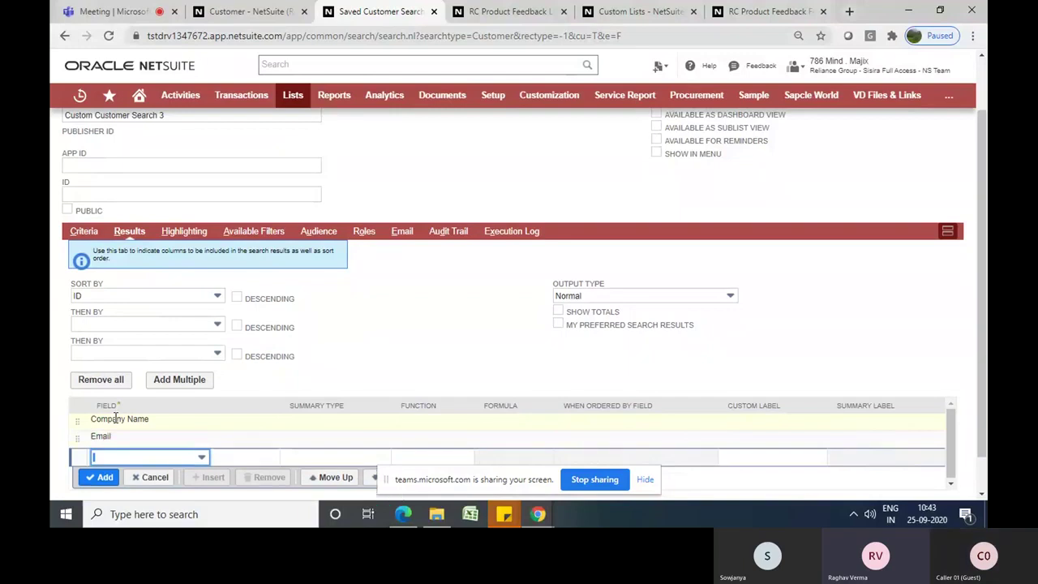
pyautogui.write('b')
pyautogui.press('Return')
pyautogui.write('c')
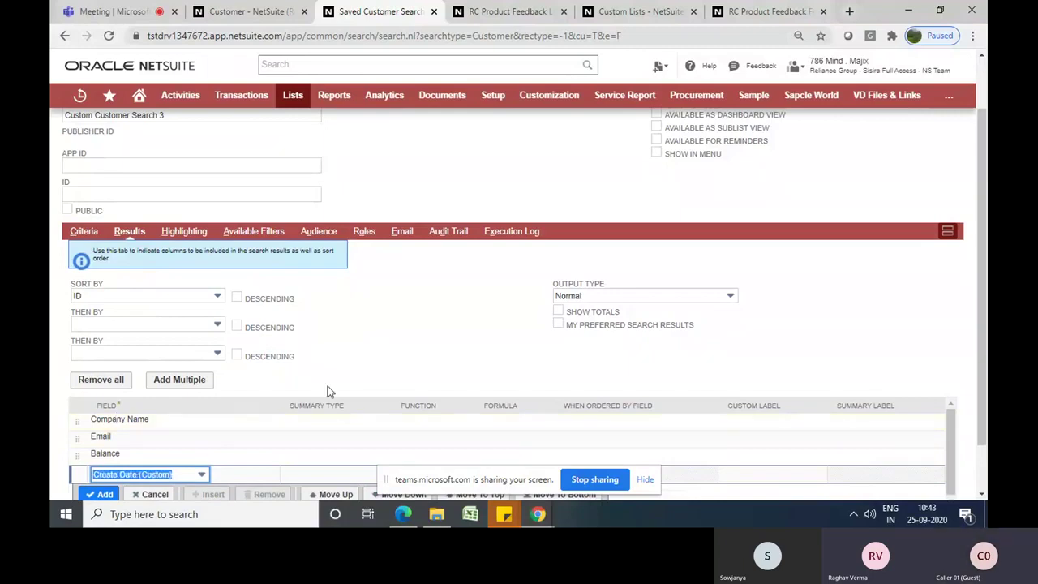
pyautogui.scroll(-1, 405, 361)
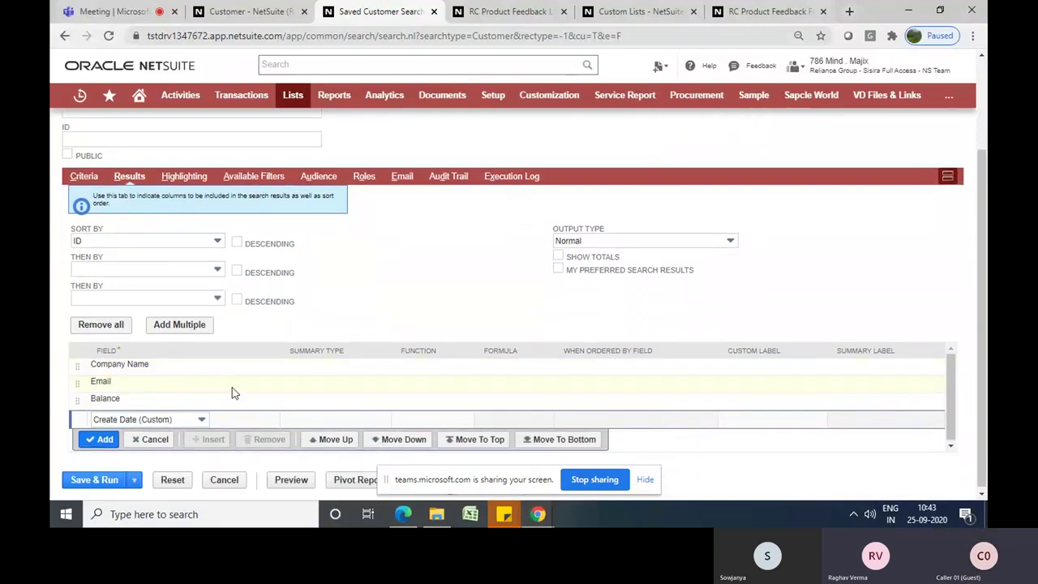
pyautogui.click(157, 443)
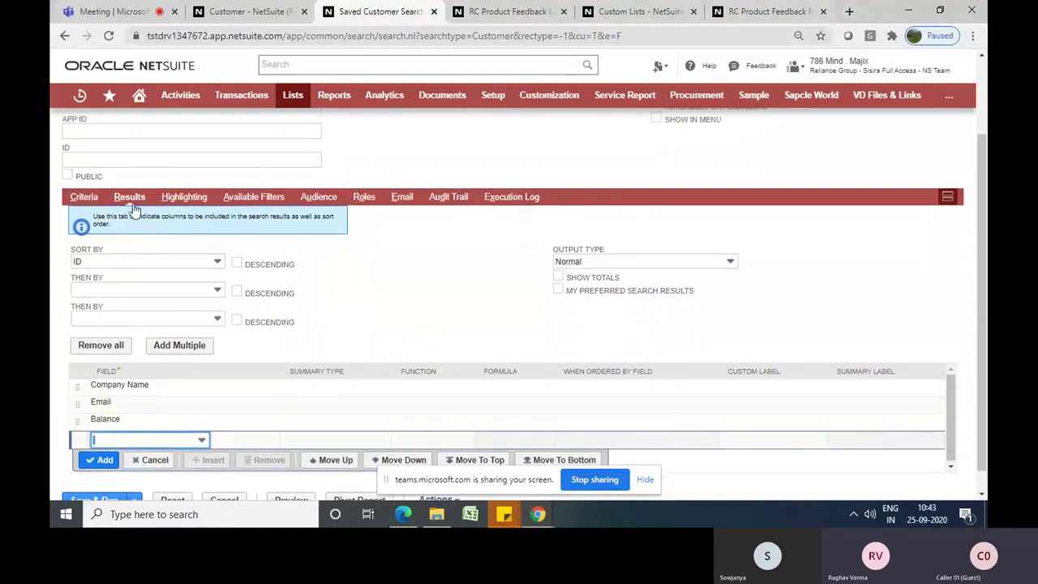
# Sort the search results by Balance in descending order
pyautogui.click(142, 261)
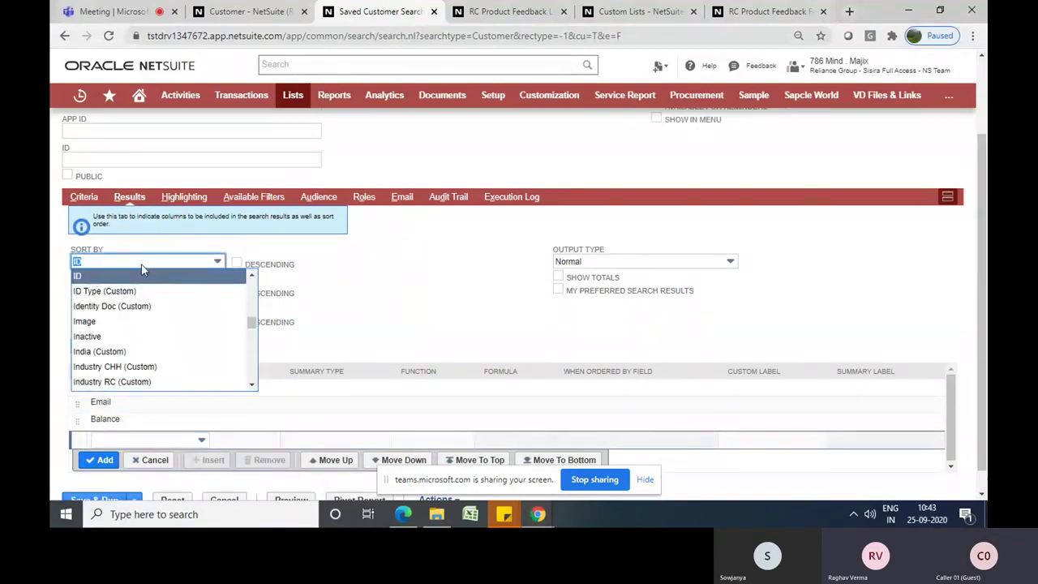
pyautogui.write('Balance')
pyautogui.press('Return')
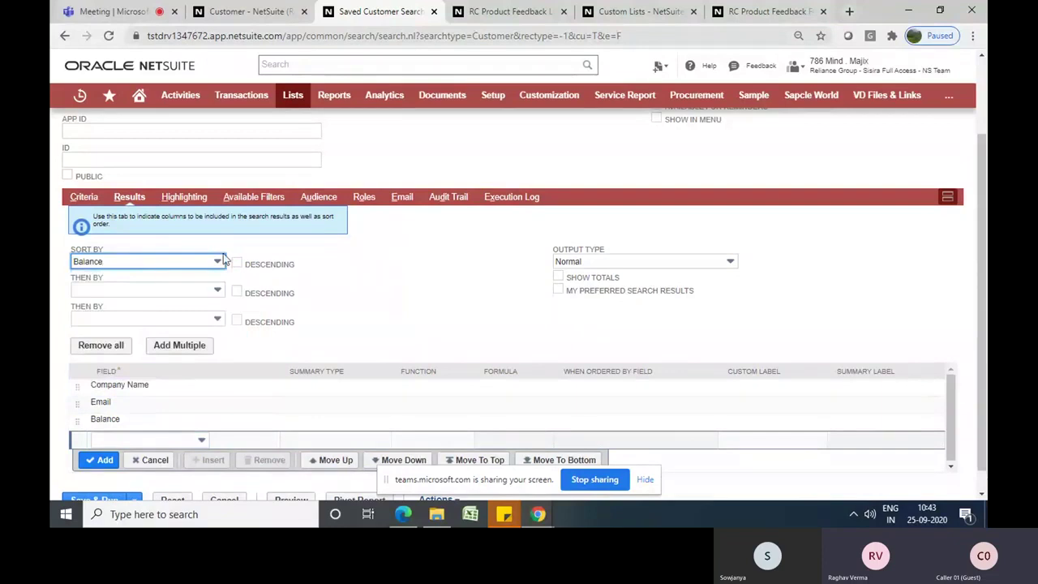
pyautogui.click(236, 263)
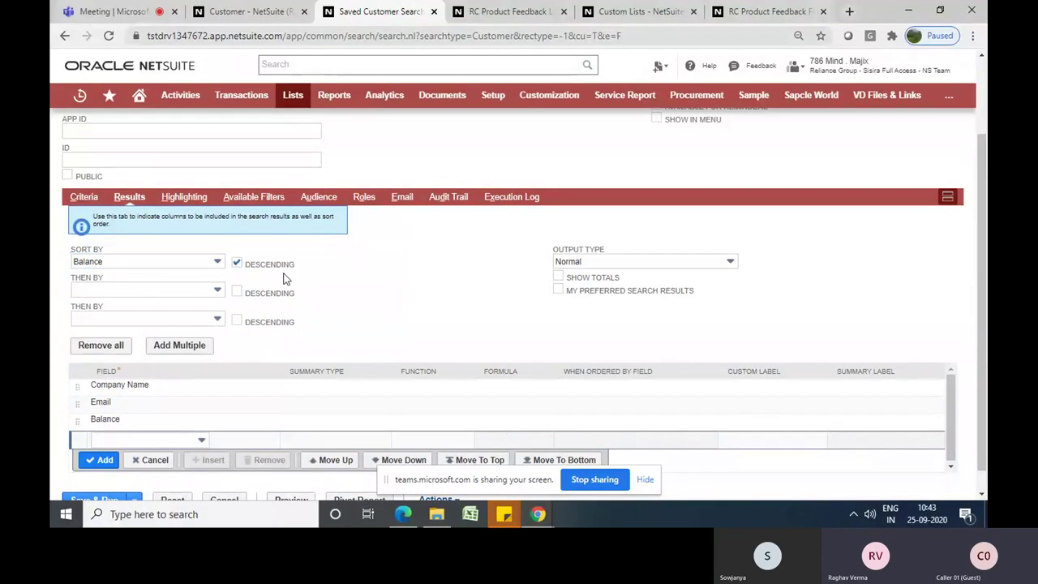
# Replace the search title with Customer By Balance
pyautogui.scroll(3, 442, 306)
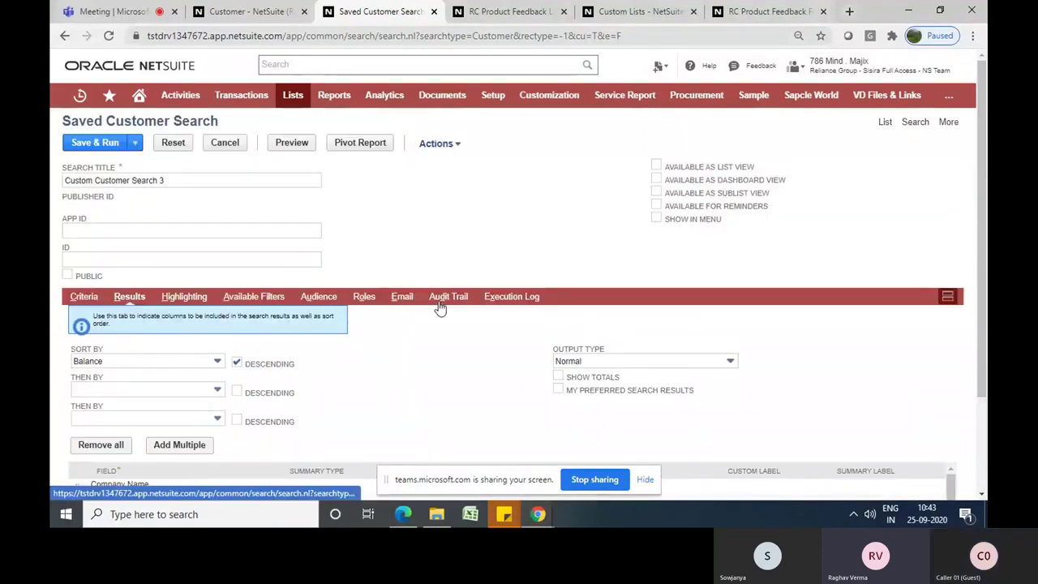
pyautogui.click(208, 181)
pyautogui.moveTo(207, 180); pyautogui.dragTo(51, 185)
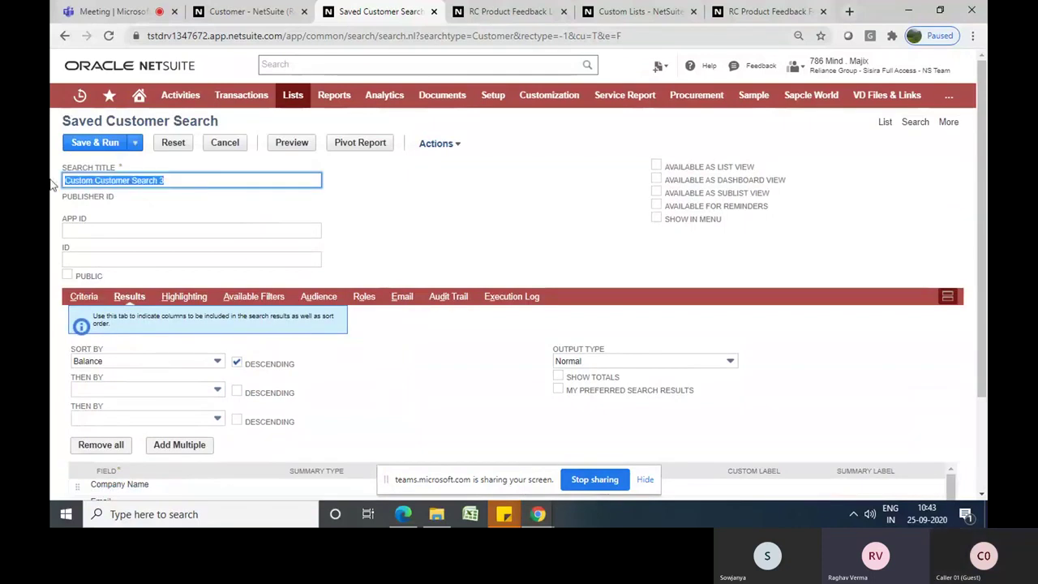
pyautogui.press('BackSpace')
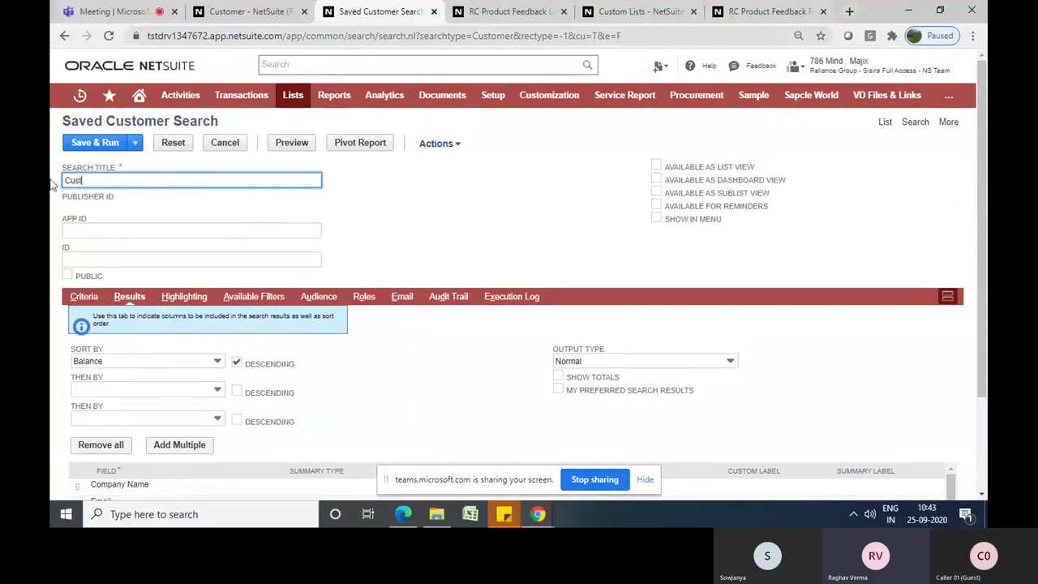
pyautogui.write('Customer By')
pyautogui.write('Balance')
pyautogui.click(290, 220)
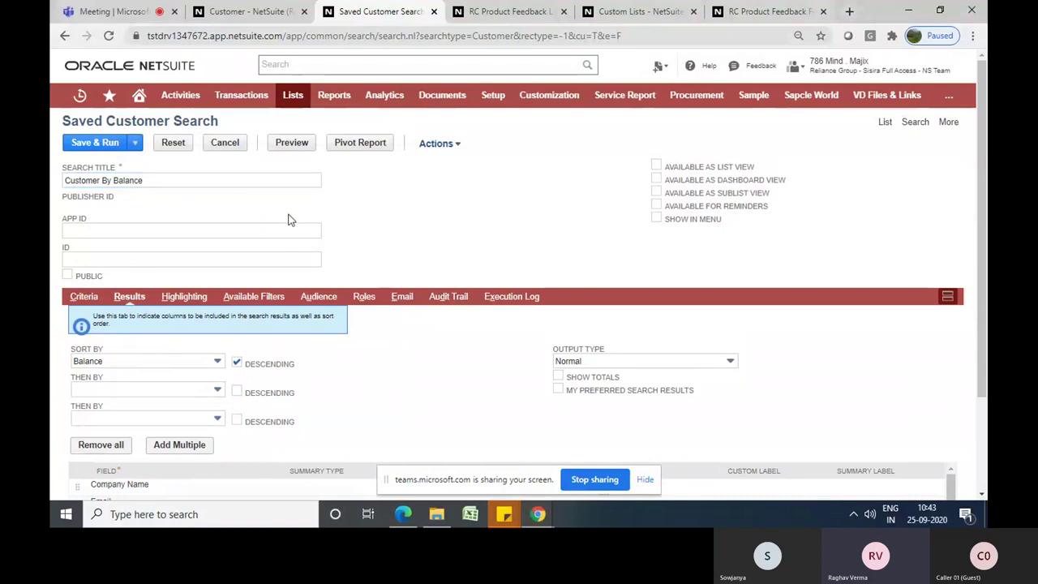
# Save and run the Customer By Balance search and review its results from the highest to the lowest balance
pyautogui.click(80, 148)
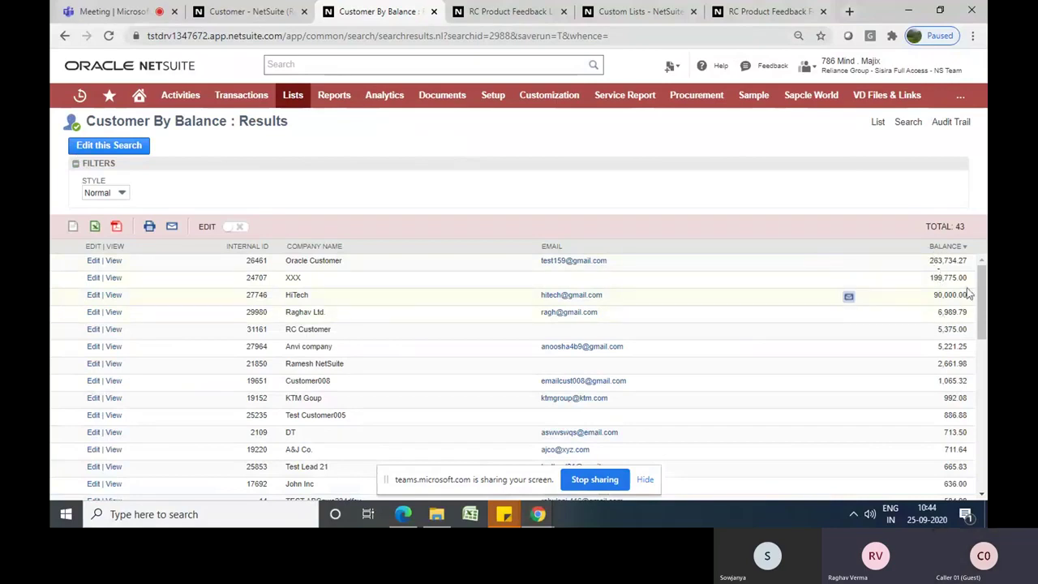
pyautogui.moveTo(982, 300); pyautogui.dragTo(983, 442)
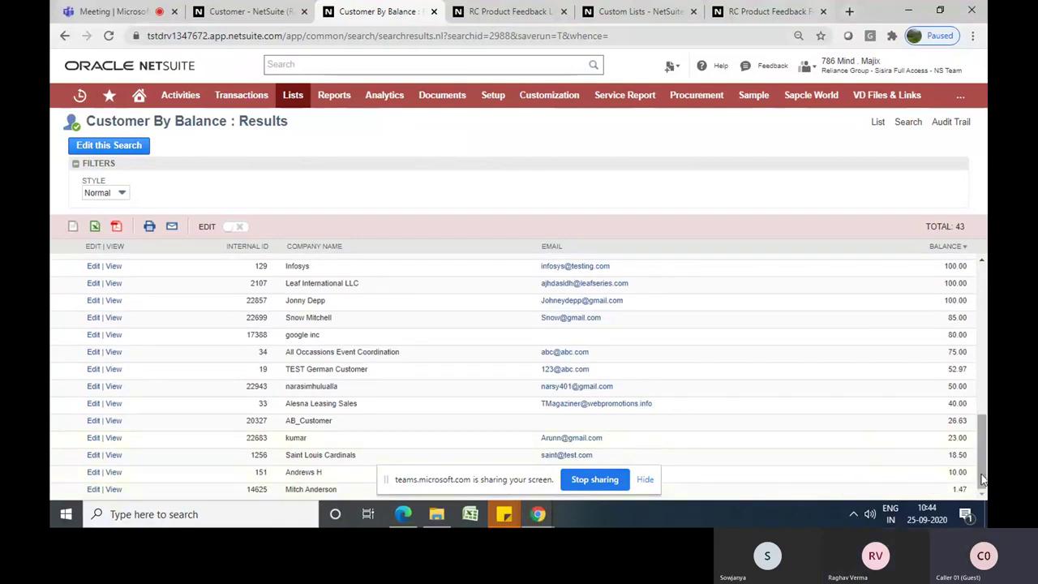
pyautogui.moveTo(980, 479); pyautogui.dragTo(981, 268)
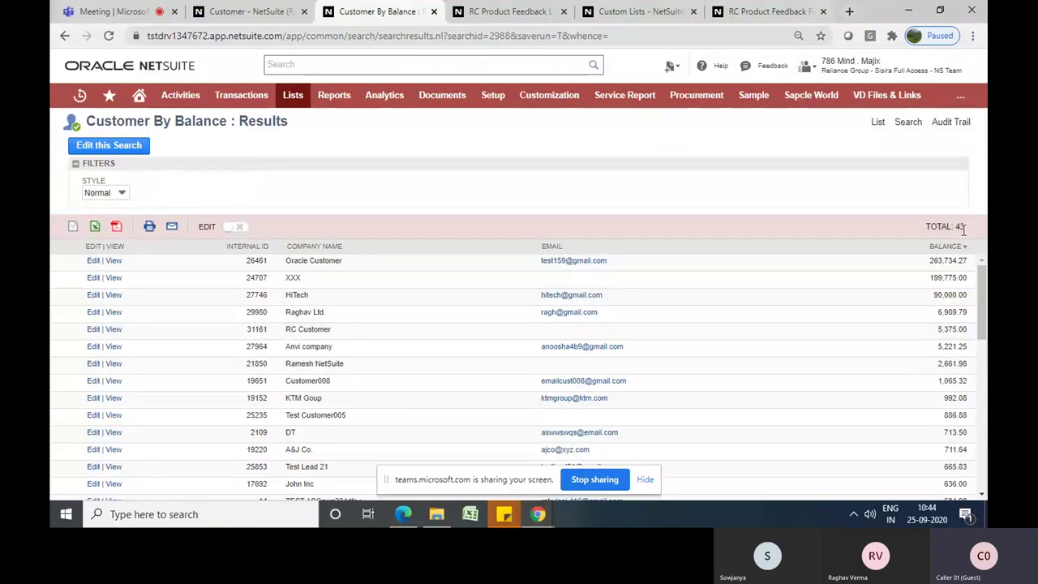
# Edit the Customer By Balance search and start a highlighting condition that filters on Balance
pyautogui.click(99, 149)
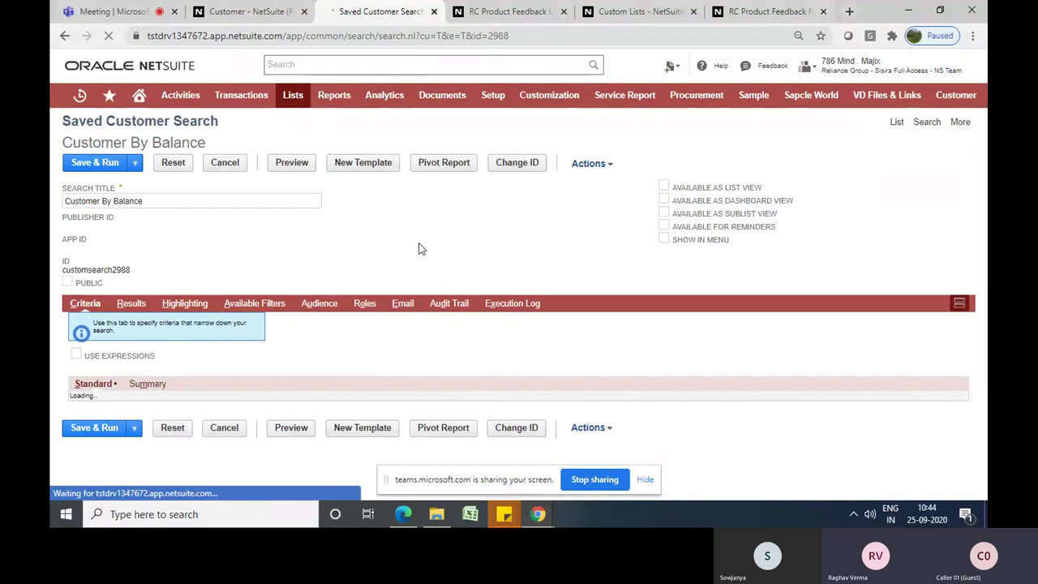
pyautogui.click(185, 303)
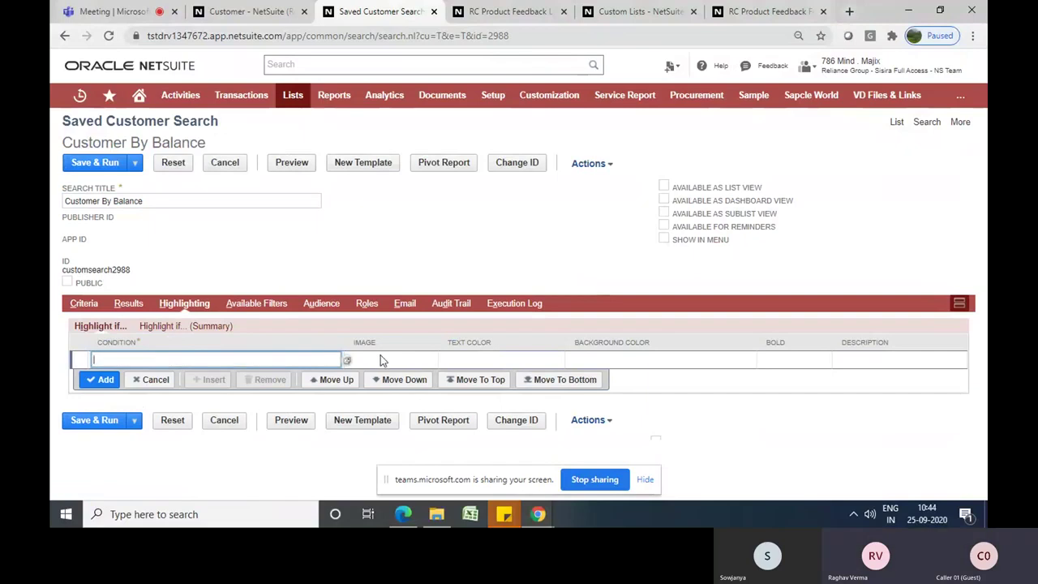
pyautogui.click(349, 362)
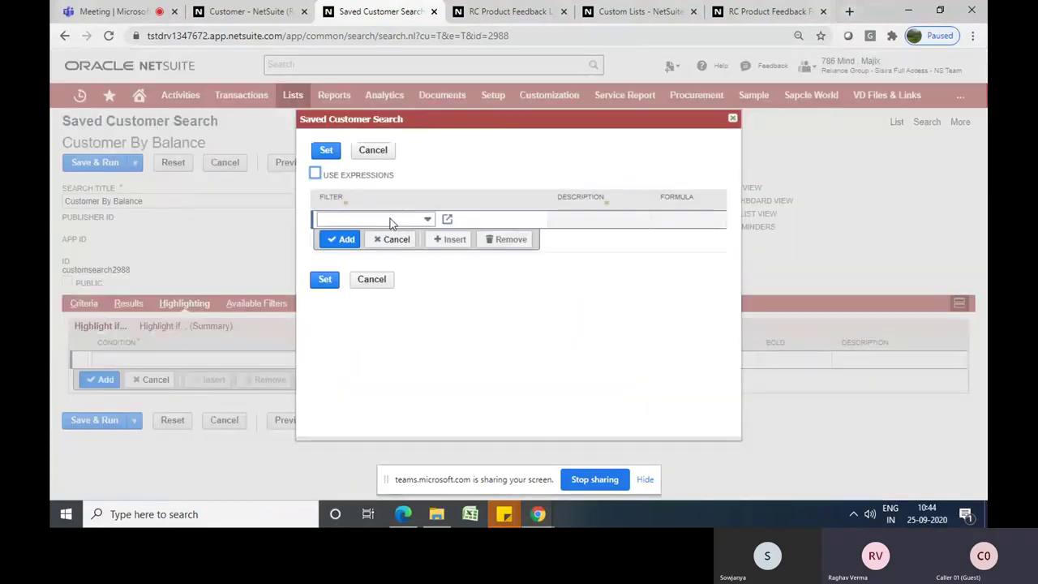
pyautogui.click(390, 220)
pyautogui.write('Balance')
pyautogui.press('Tab')
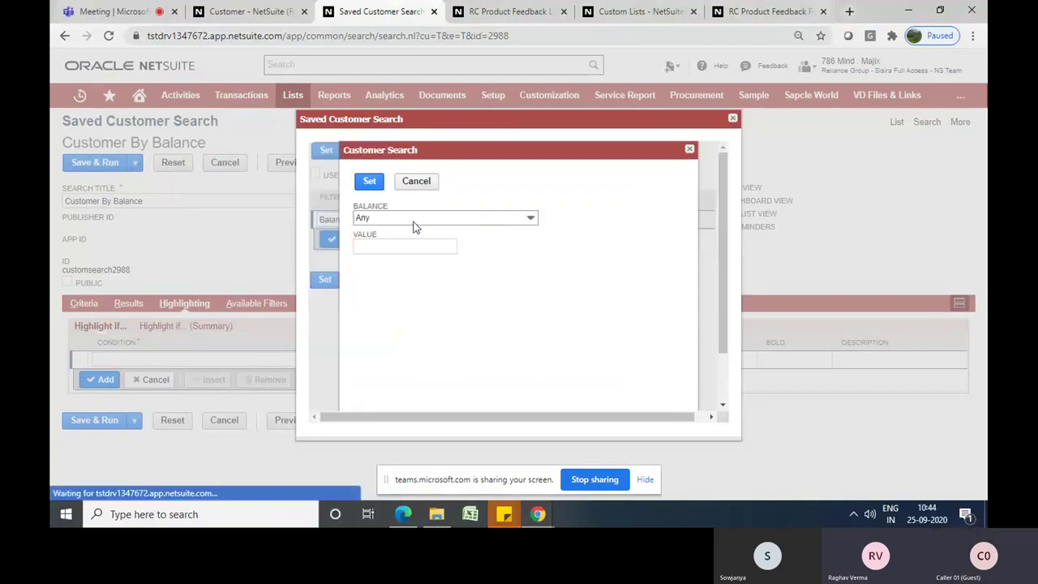
# Set the highlighting condition to Balance greater than 5000 and apply it
pyautogui.click(438, 215)
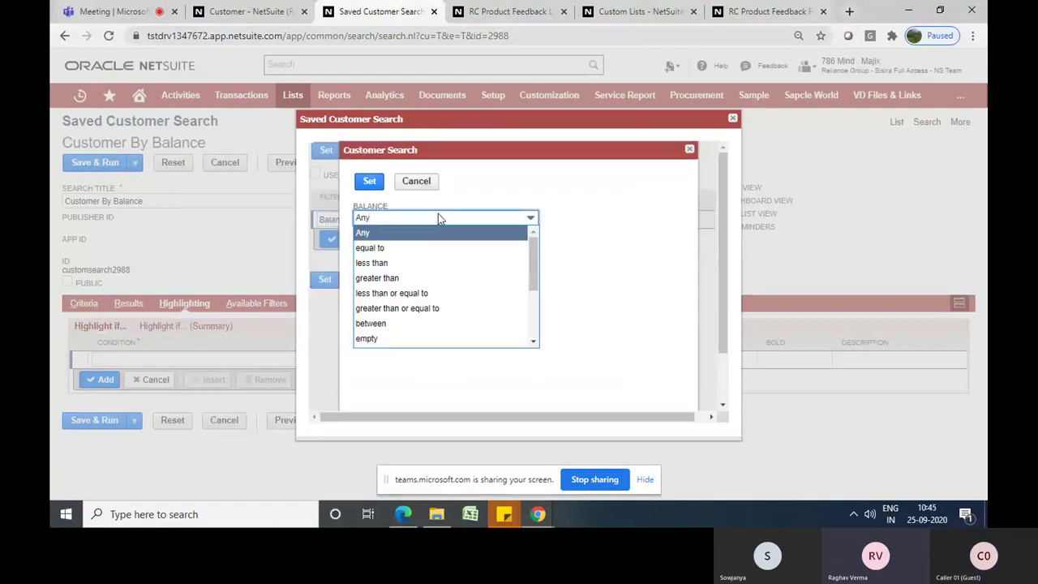
pyautogui.press('Down')
pyautogui.press('Down')
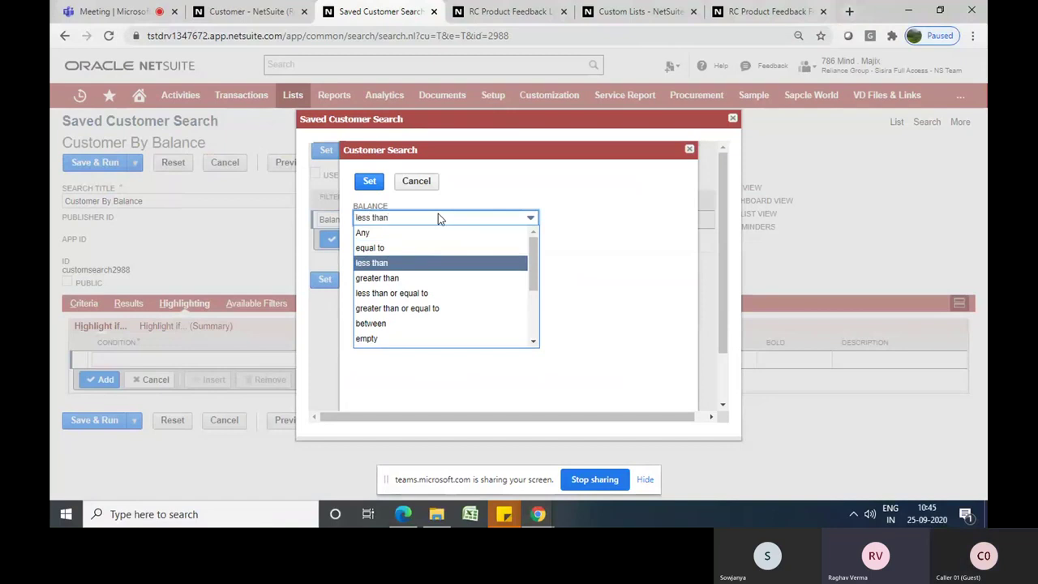
pyautogui.press('Down')
pyautogui.press('Return')
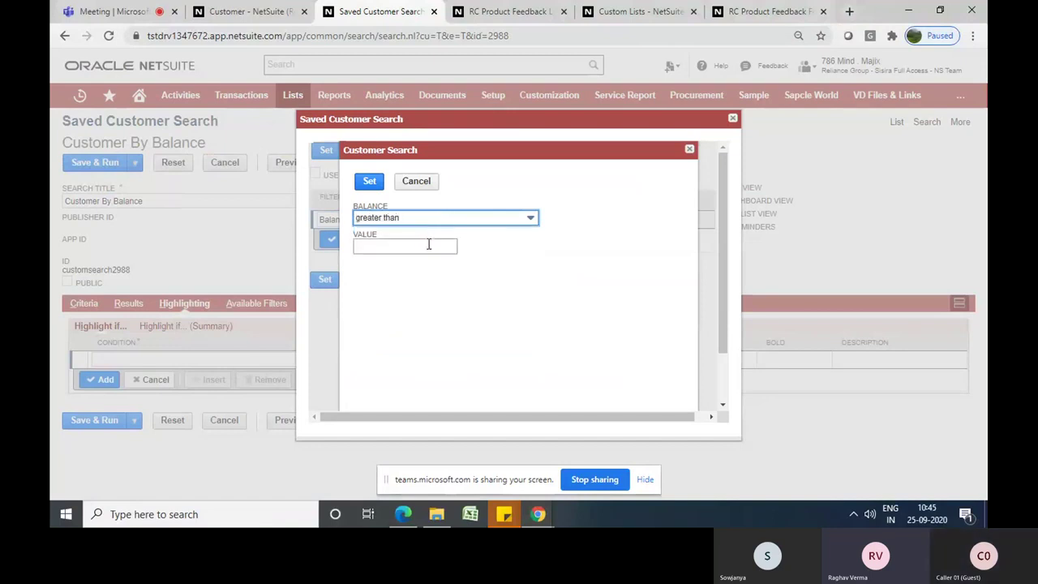
pyautogui.click(429, 244)
pyautogui.write('500')
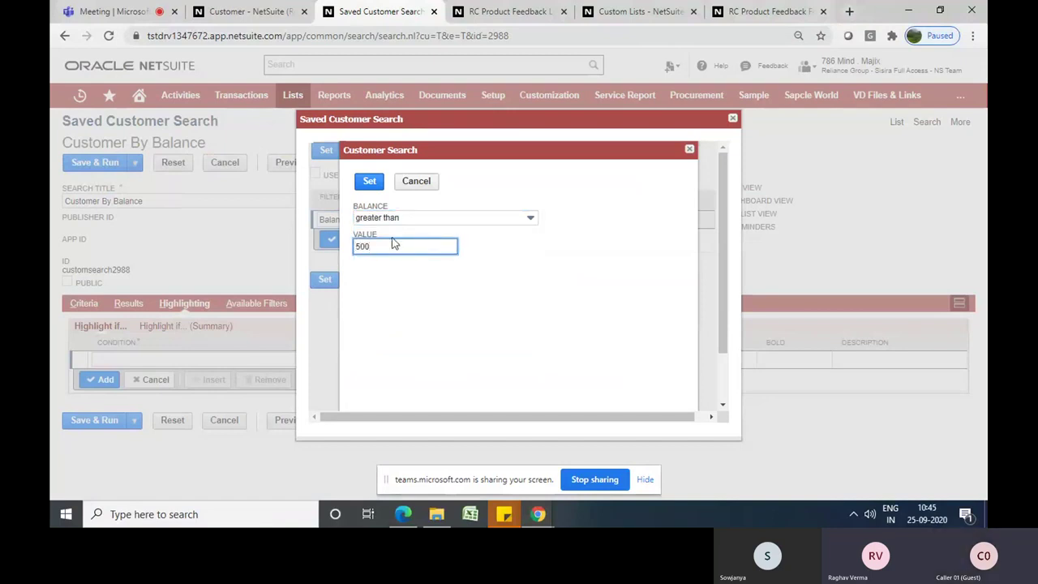
pyautogui.write('0')
pyautogui.click(370, 181)
pyautogui.click(326, 151)
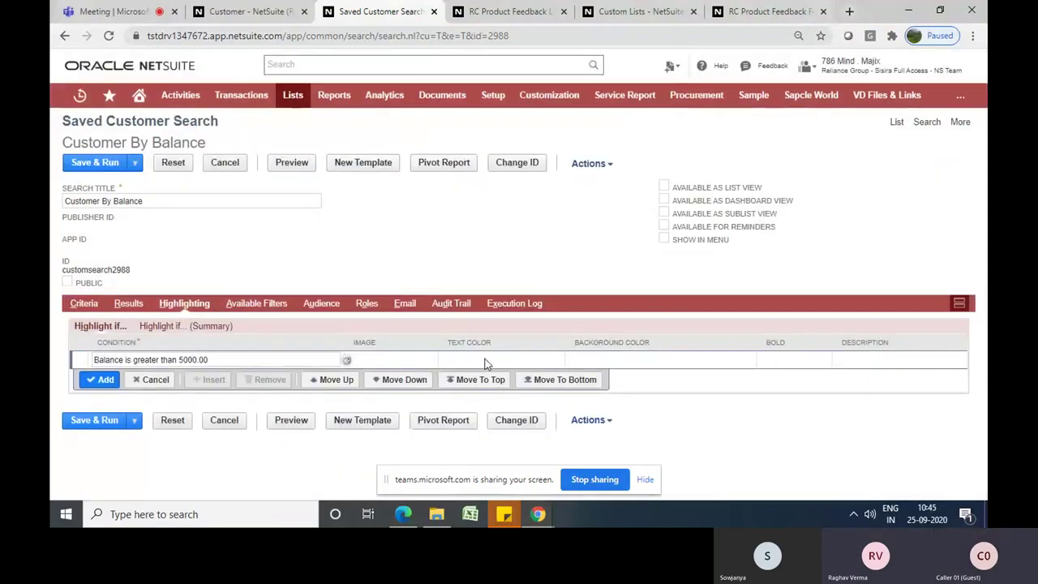
# Format the highlighting rule with black text (#000000), an orange background and bold
pyautogui.click(491, 360)
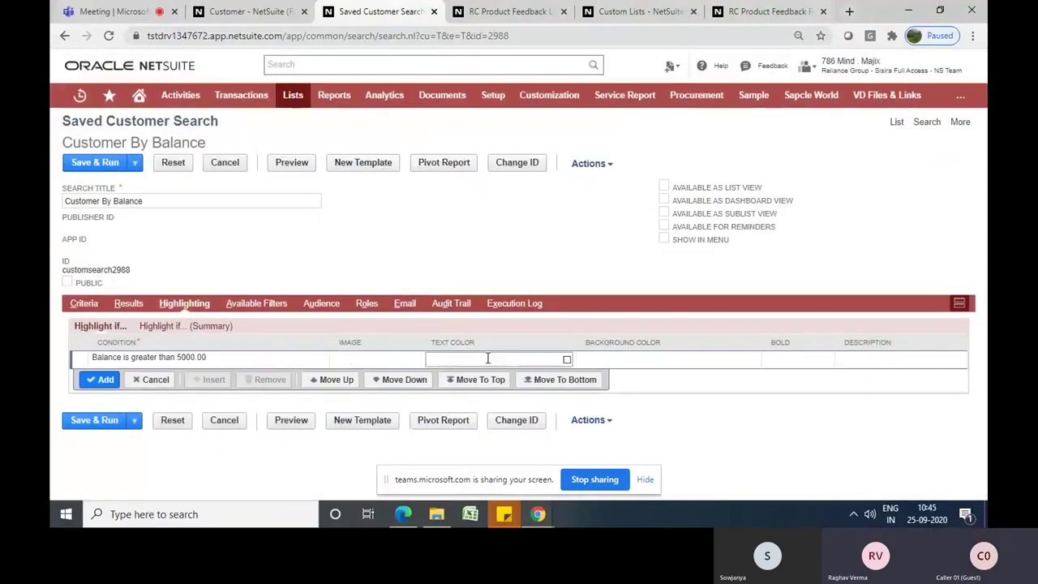
pyautogui.click(567, 360)
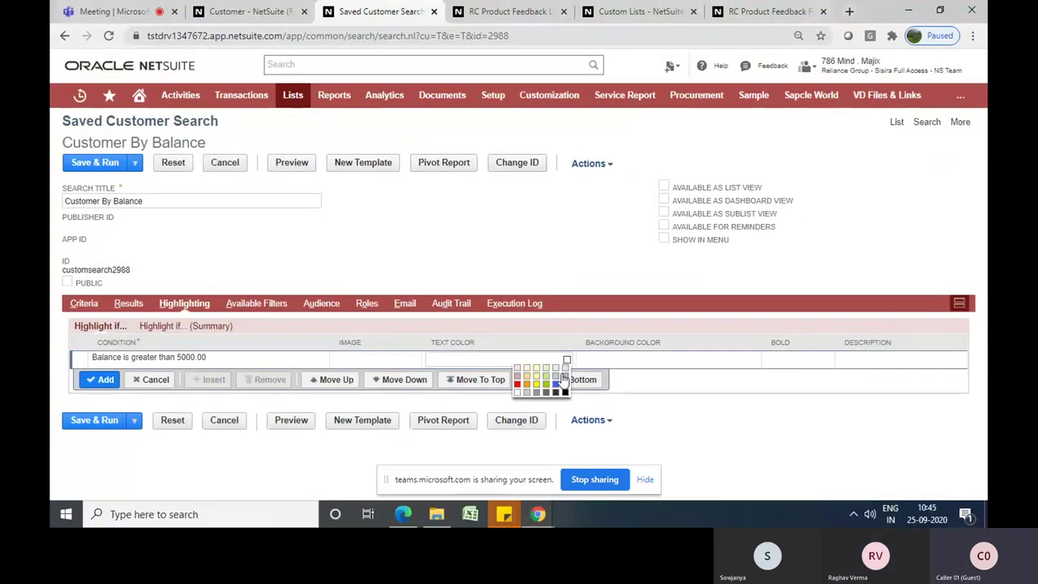
pyautogui.click(565, 398)
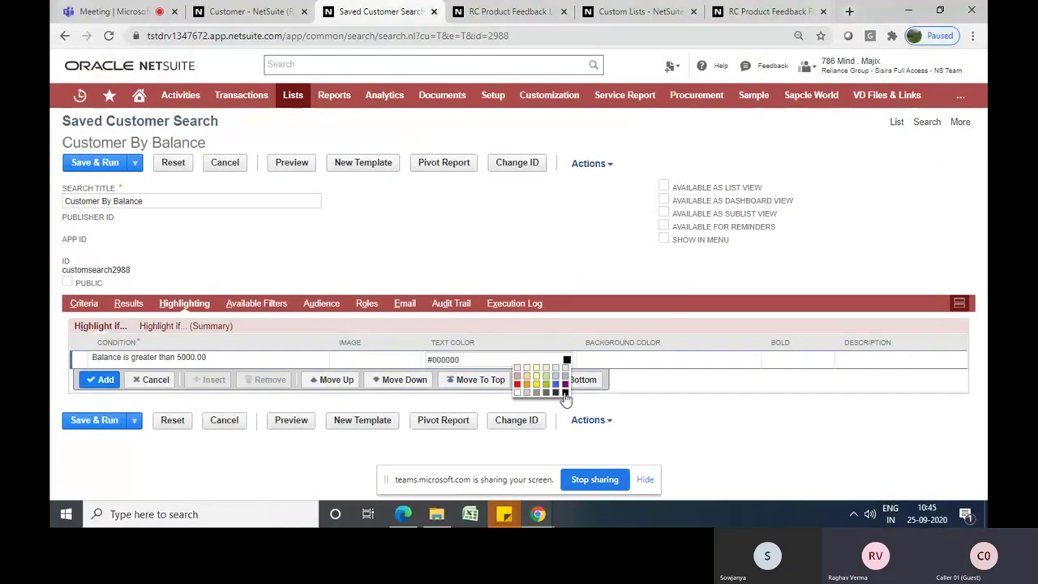
pyautogui.click(636, 360)
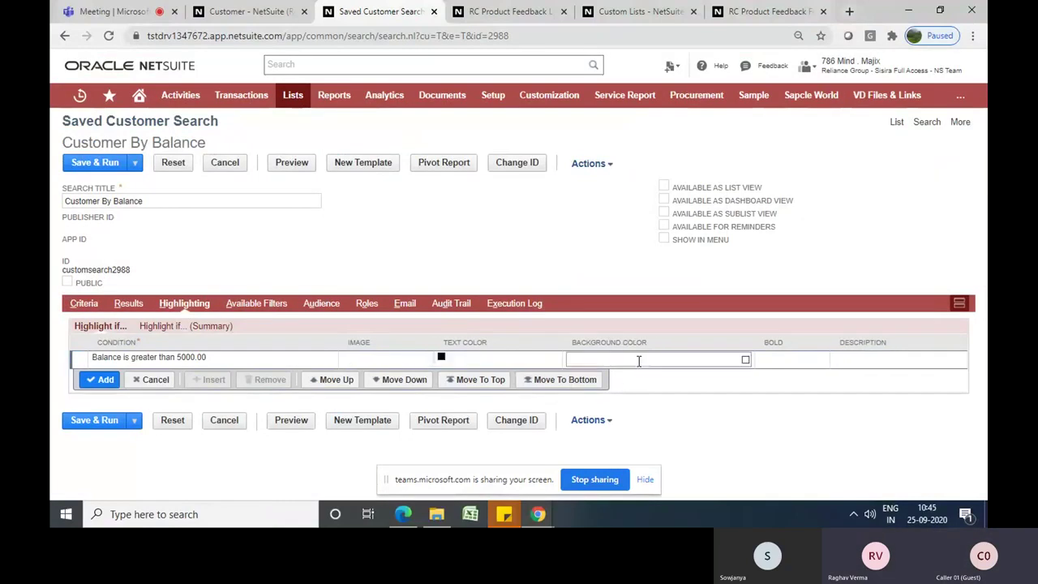
pyautogui.click(745, 360)
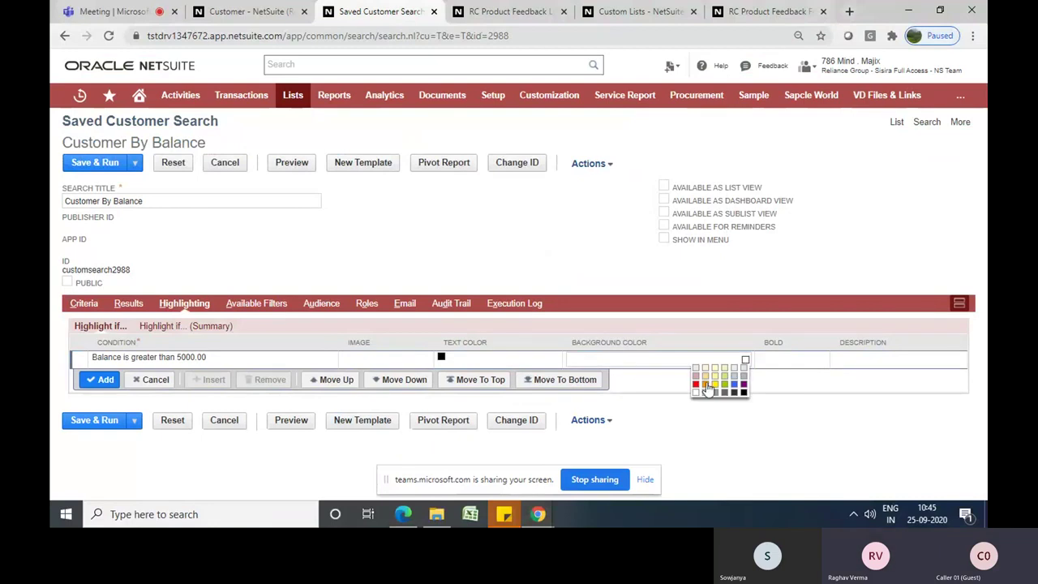
pyautogui.click(705, 384)
pyautogui.click(783, 365)
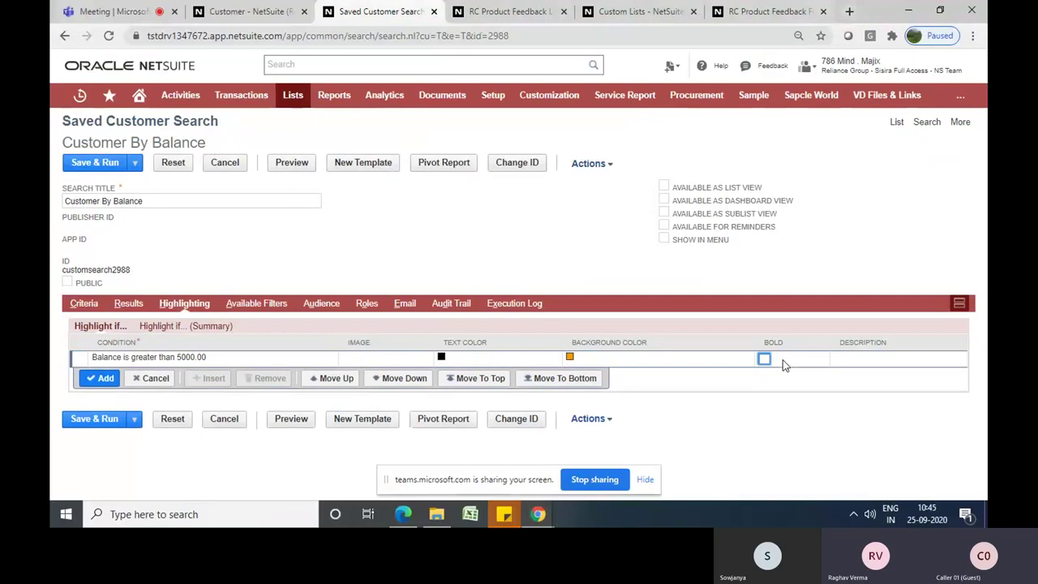
pyautogui.click(764, 360)
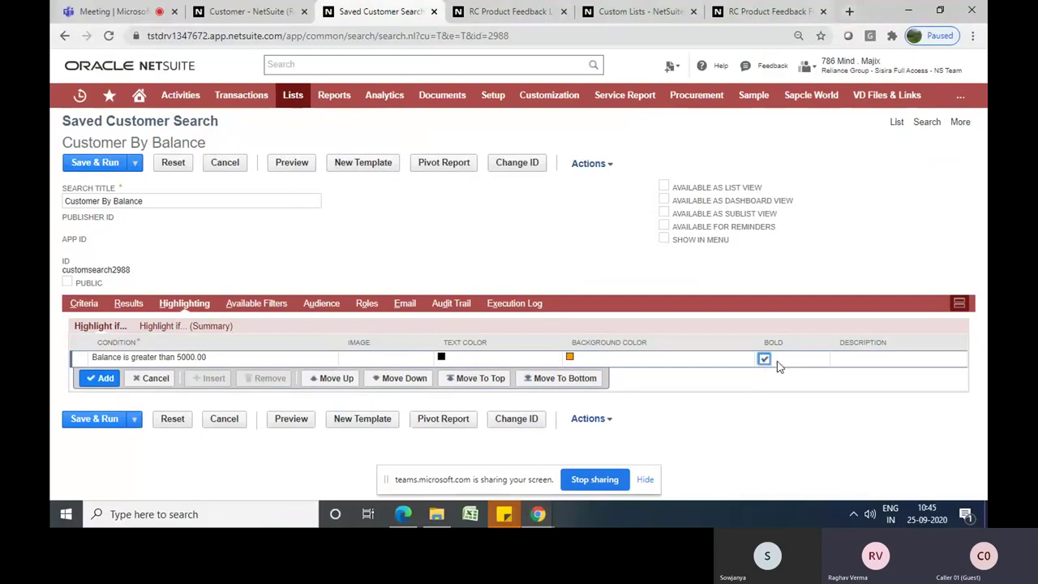
# Enter "Please followup with these customer for payment" as the highlighting rule's description
pyautogui.click(847, 363)
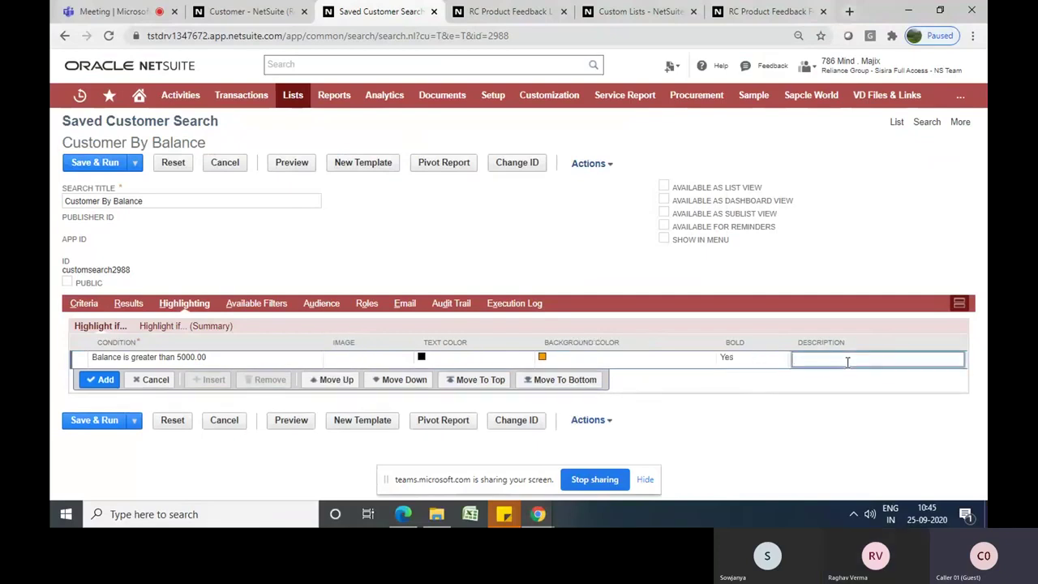
pyautogui.write('PLease')
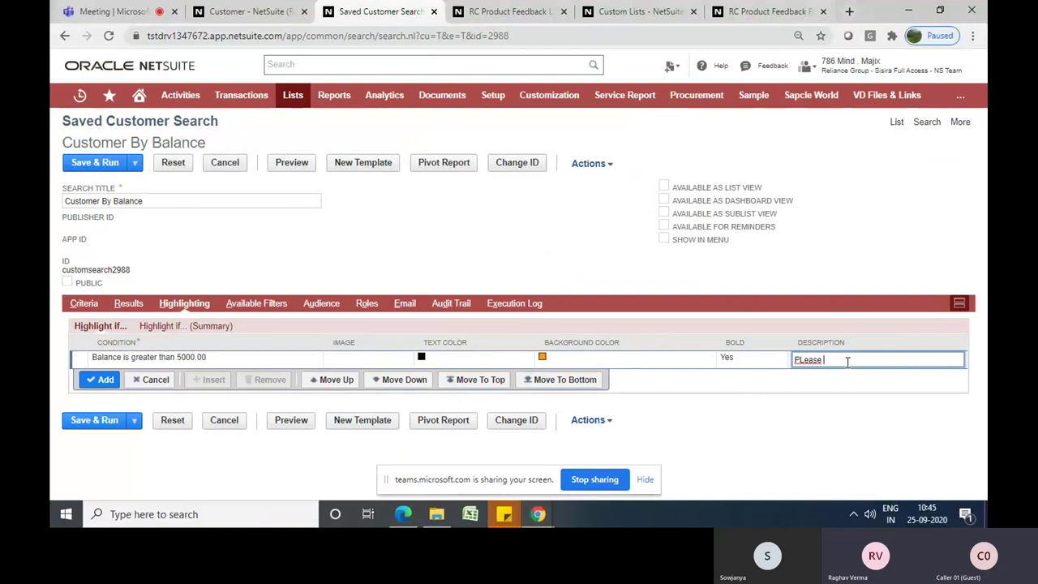
pyautogui.press('BackSpace')
pyautogui.press('BackSpace')
pyautogui.press('BackSpace')
pyautogui.press('BackSpace')
pyautogui.press('BackSpace')
pyautogui.press('BackSpace')
pyautogui.write('Please followup with these cl')
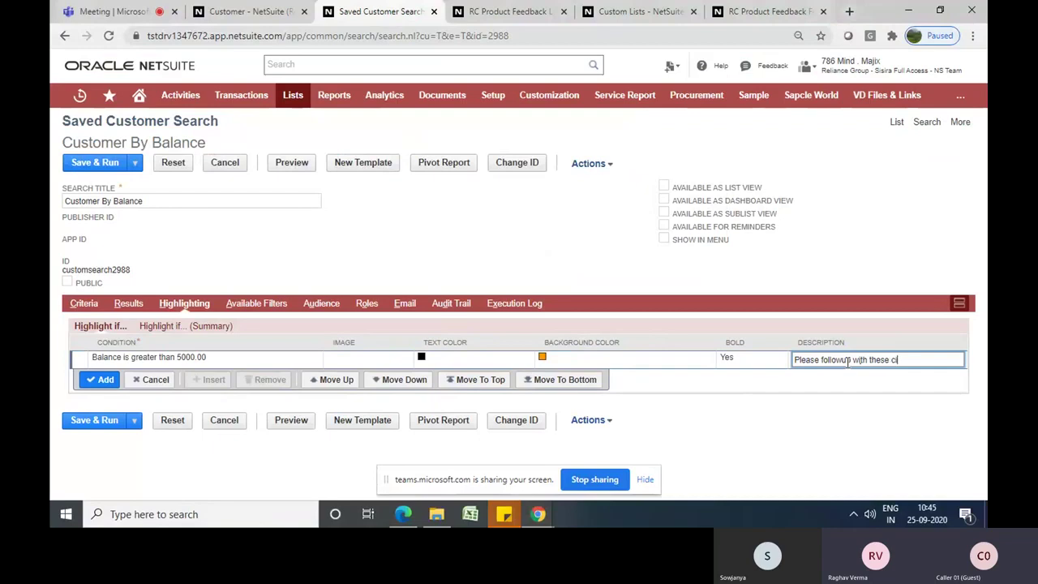
pyautogui.press('BackSpace')
pyautogui.write('ustomer ')
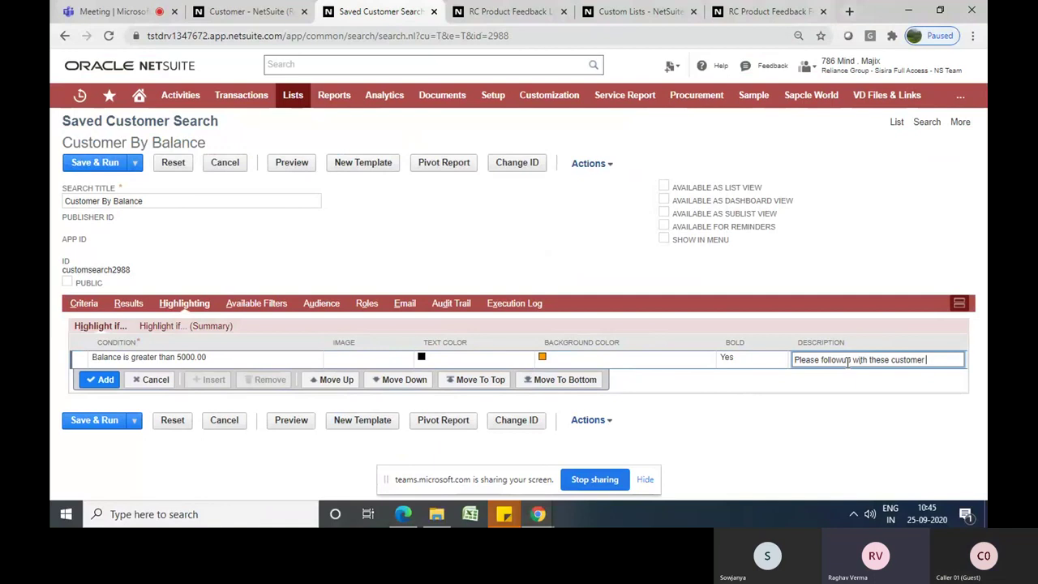
pyautogui.write('an')
pyautogui.press('BackSpace')
pyautogui.press('BackSpace')
pyautogui.write('for paymet')
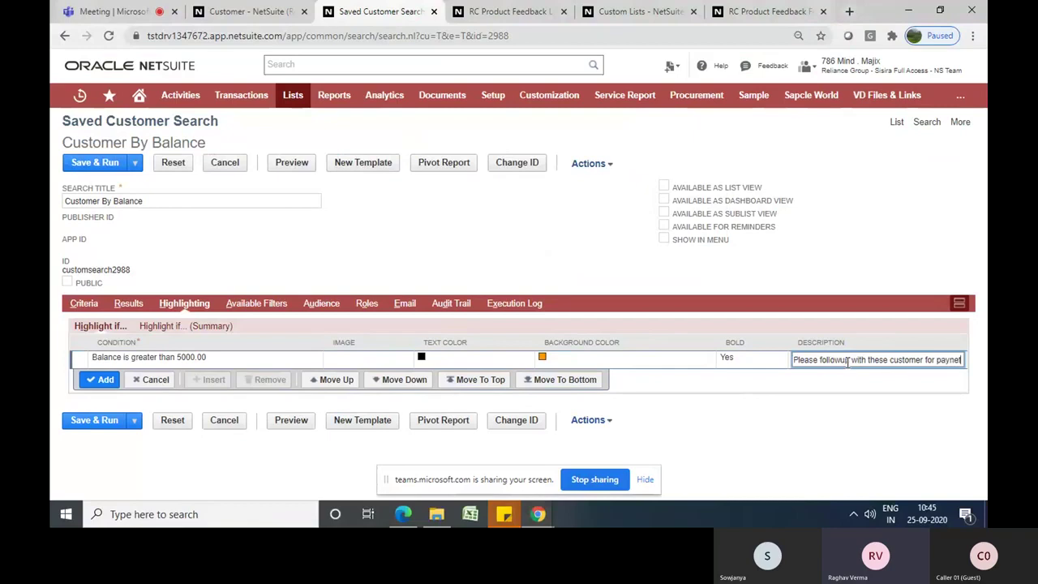
pyautogui.press('BackSpace')
pyautogui.press('BackSpace')
pyautogui.press('BackSpace')
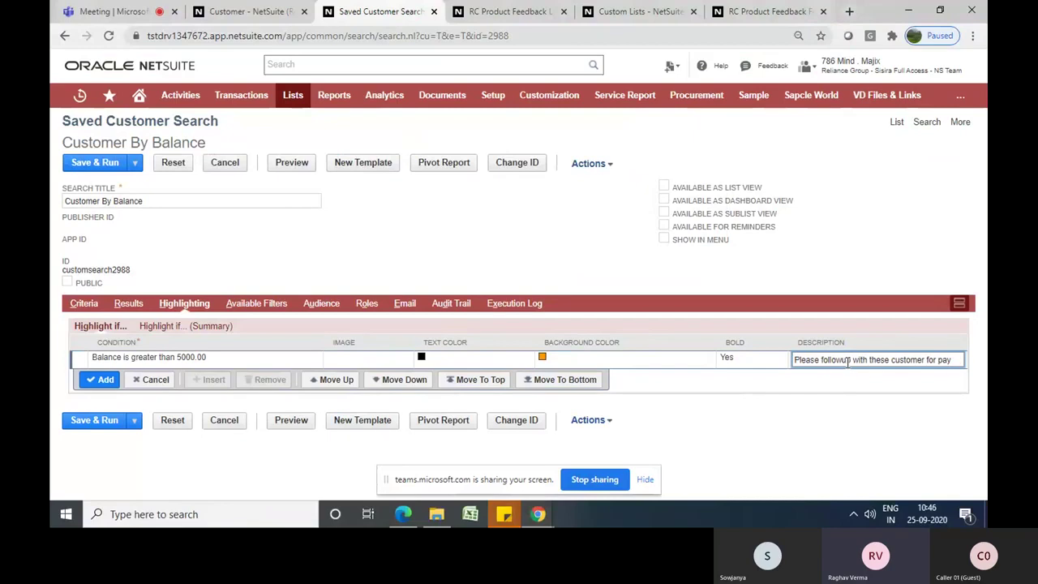
pyautogui.write('ment')
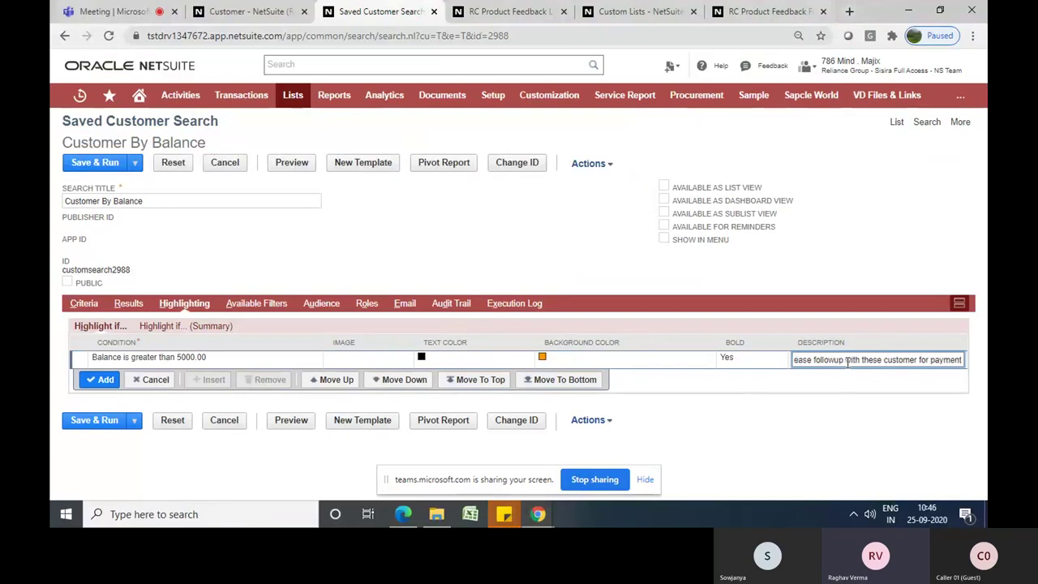
# Choose Red Flag as the highlighting rule's image and add the rule to the search
pyautogui.click(369, 366)
pyautogui.click(361, 362)
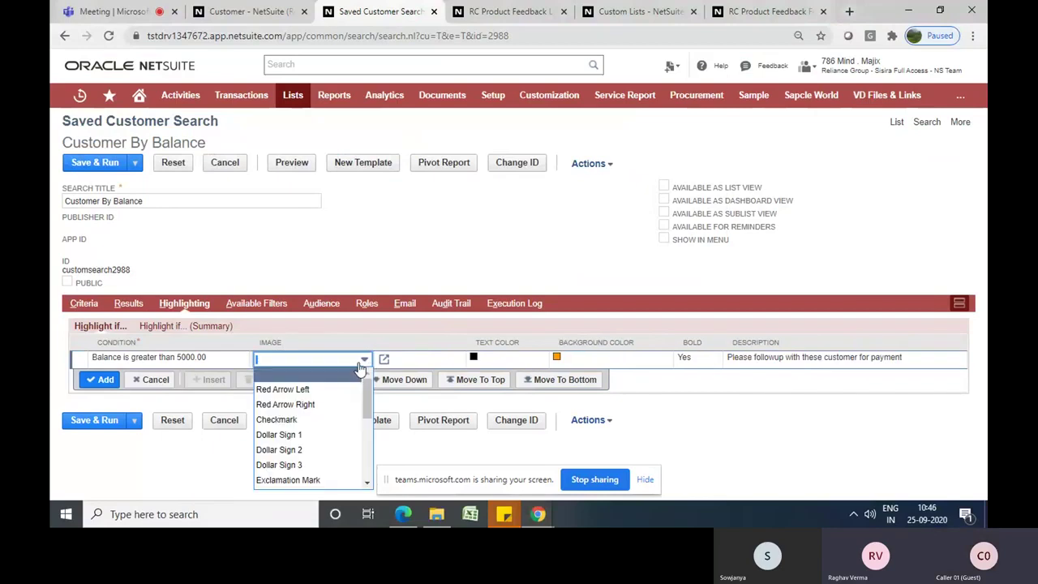
pyautogui.scroll(-1, 368, 405)
pyautogui.scroll(-2, 368, 406)
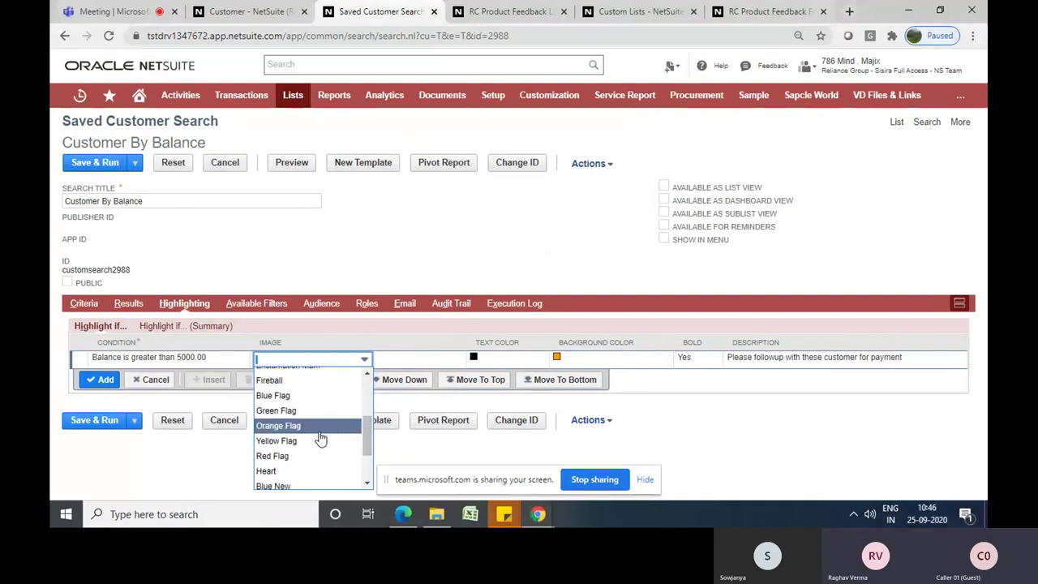
pyautogui.click(318, 457)
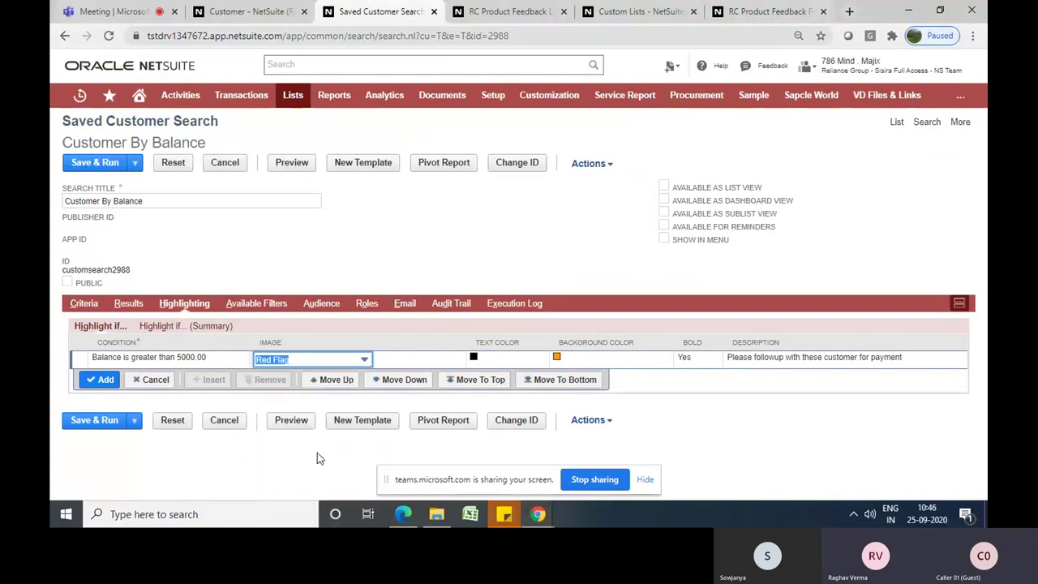
pyautogui.click(101, 379)
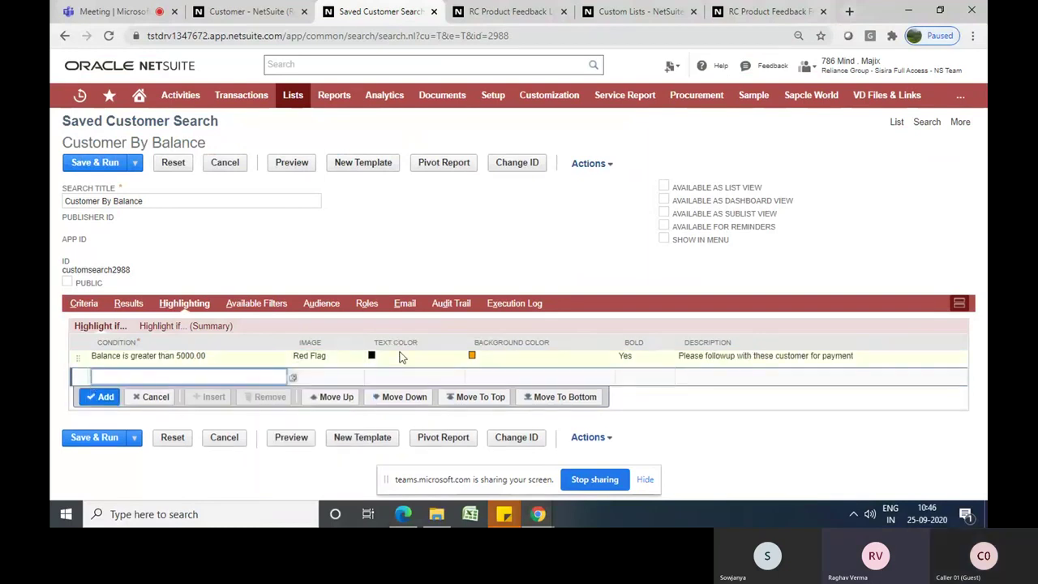
# Change the image of the balance highlighting rule to Yellow Flag and confirm the row
pyautogui.click(349, 357)
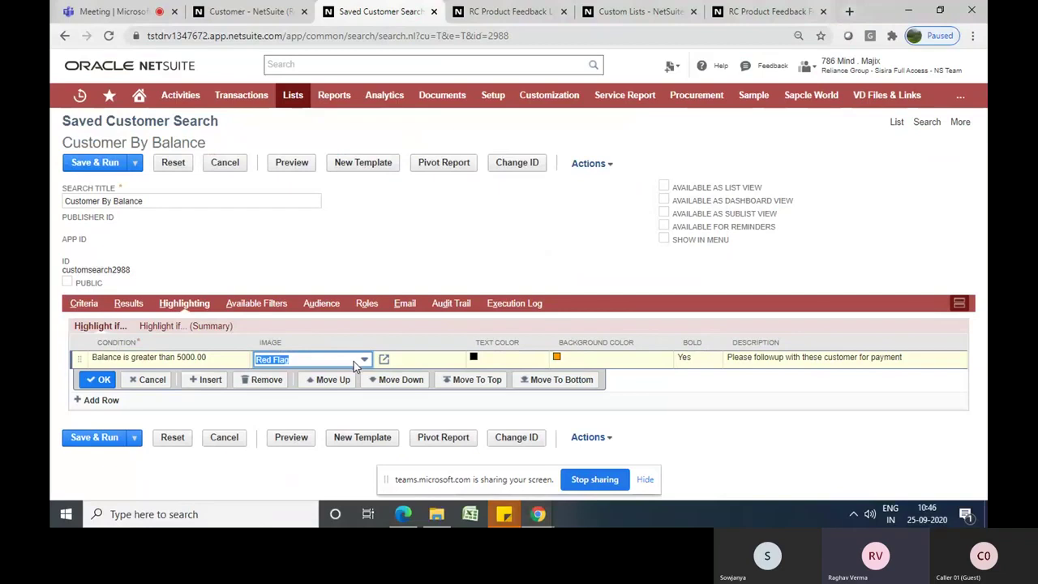
pyautogui.click(353, 361)
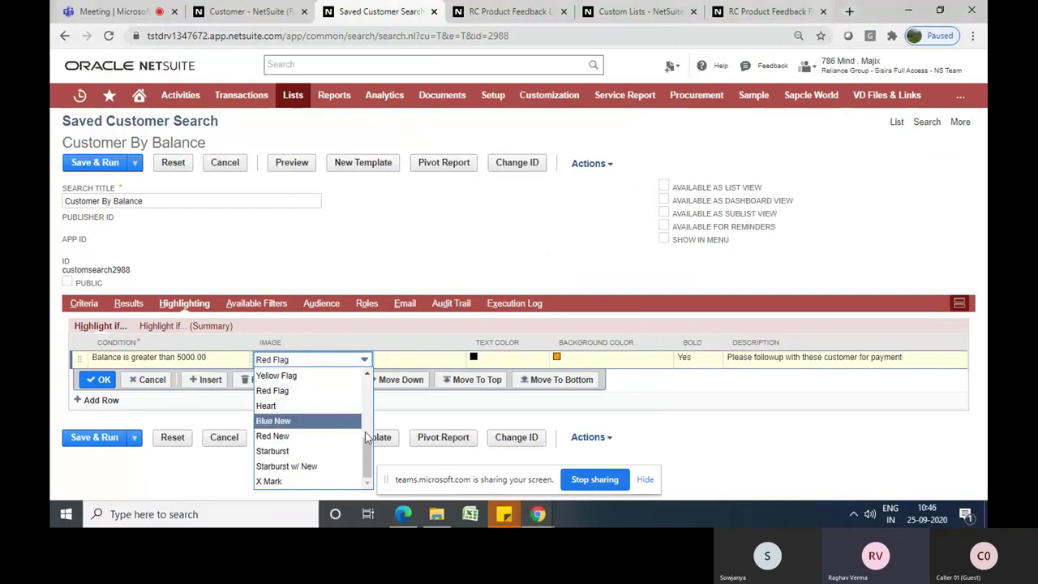
pyautogui.scroll(1, 369, 450)
pyautogui.scroll(1, 369, 450)
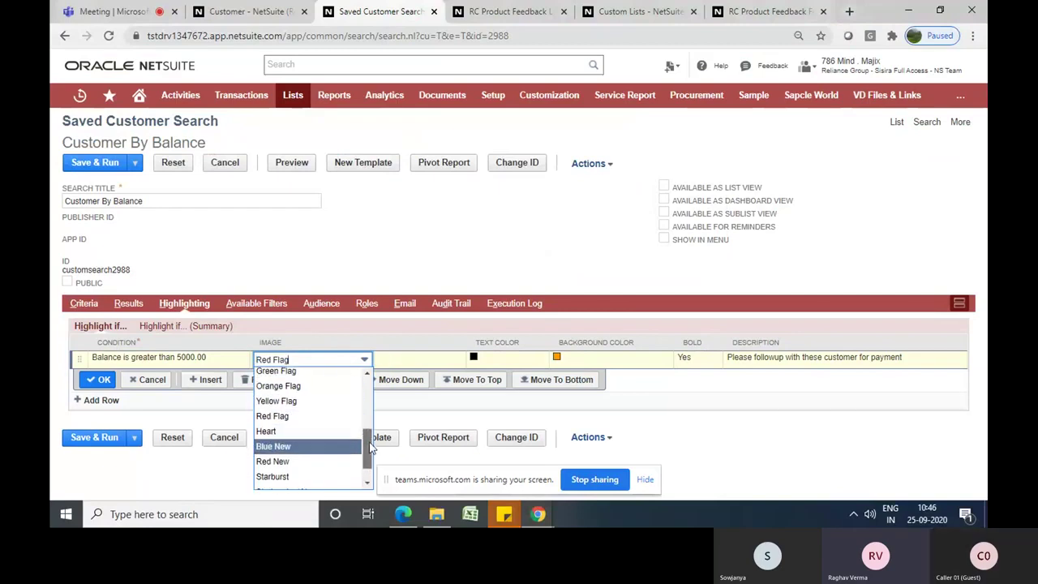
pyautogui.click(297, 401)
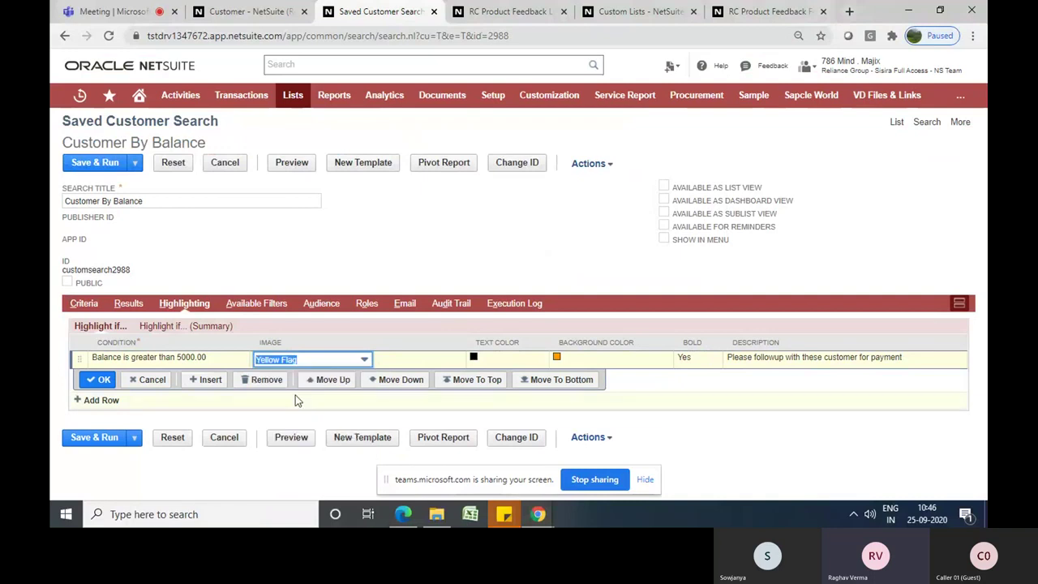
pyautogui.click(99, 382)
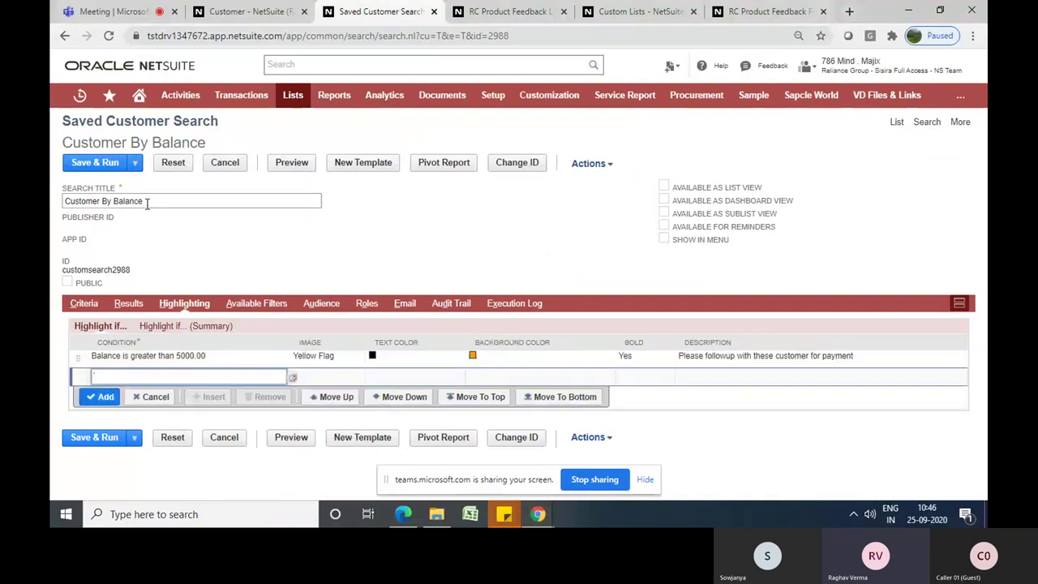
# Save and run the Customer By Balance search and review the highlighted customer rows
pyautogui.click(87, 163)
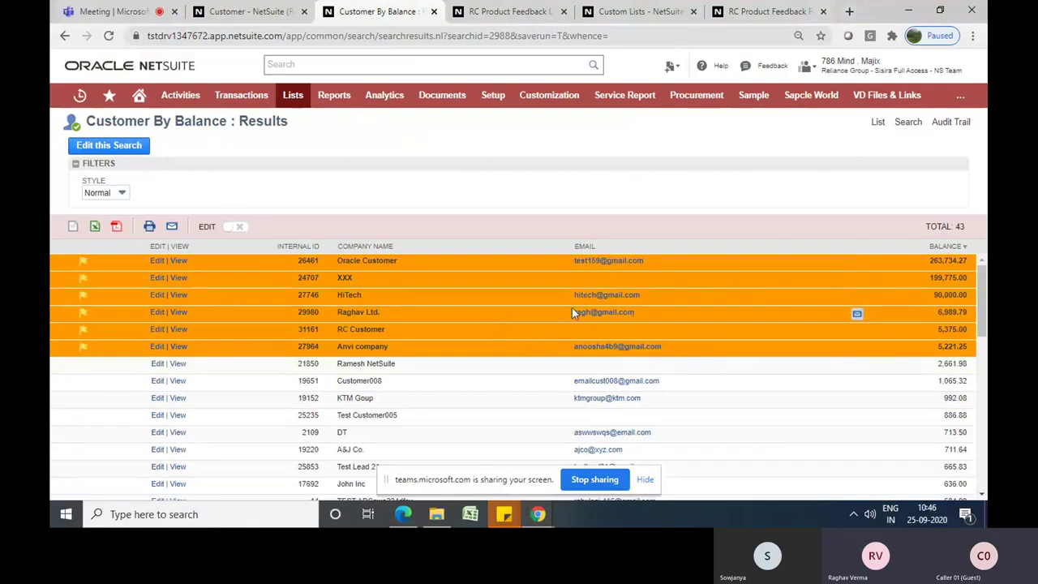
pyautogui.moveTo(573, 313)
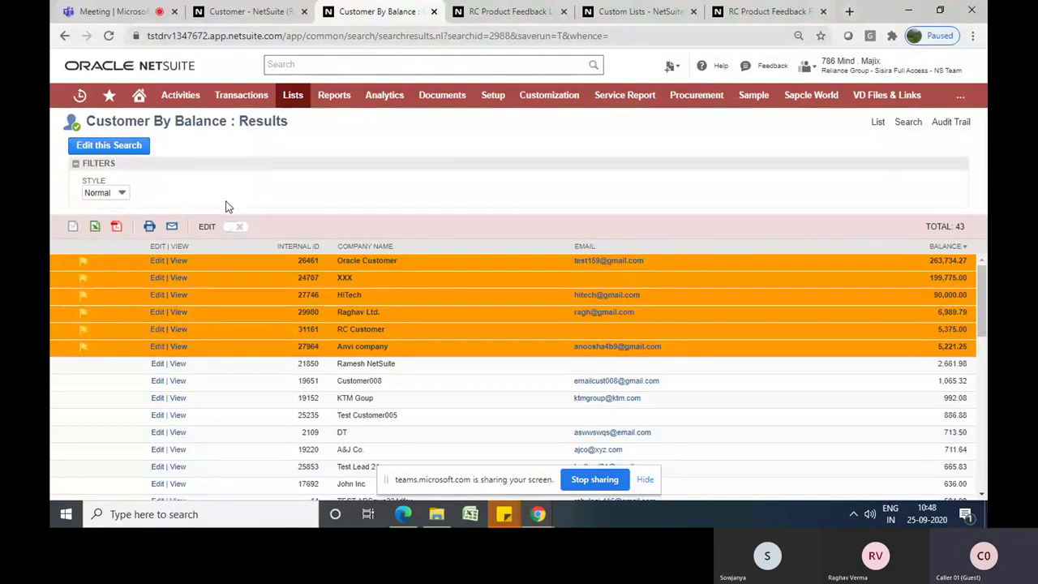
# Turn on Show Totals in the Customer By Balance search's results settings, save and run it, and check the total balance
pyautogui.click(113, 152)
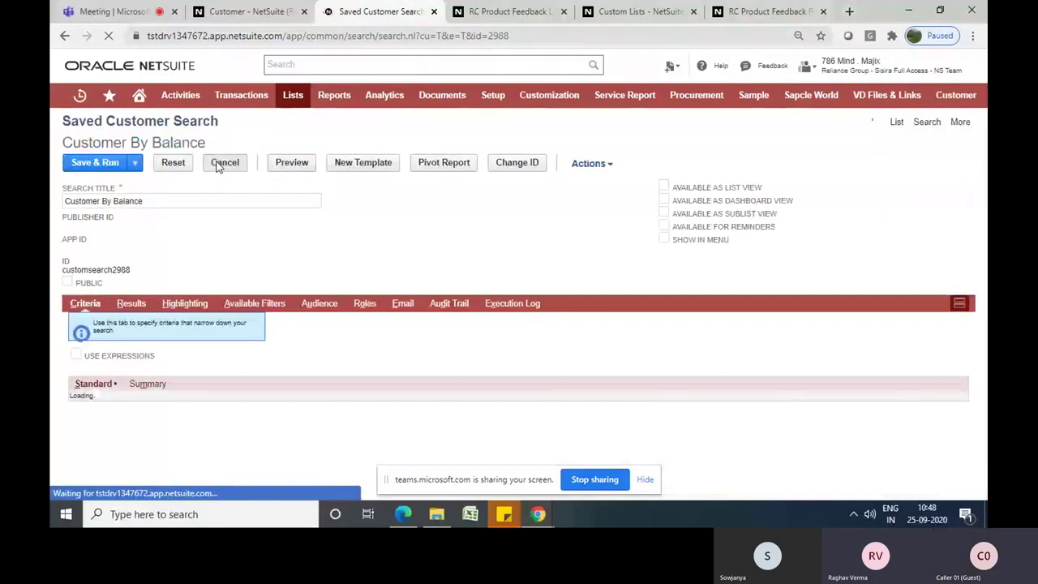
pyautogui.click(226, 170)
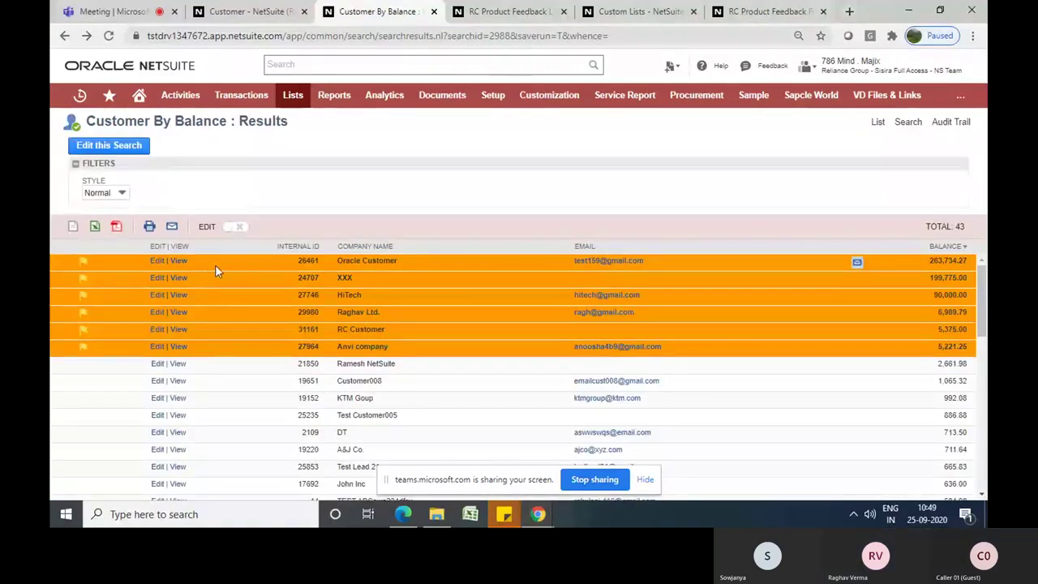
pyautogui.click(101, 151)
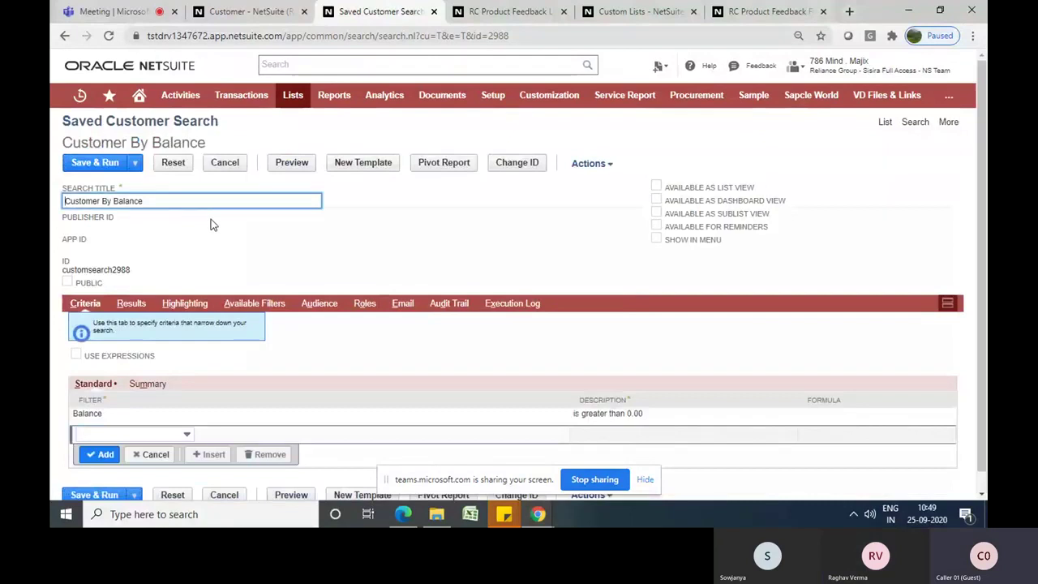
pyautogui.click(132, 303)
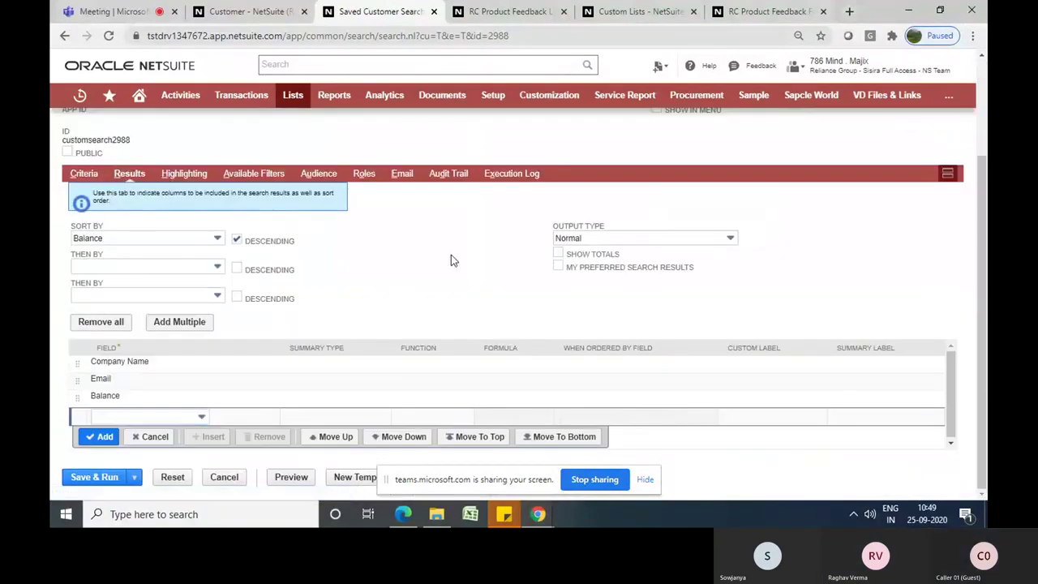
pyautogui.scroll(1, 451, 255)
pyautogui.scroll(1, 451, 254)
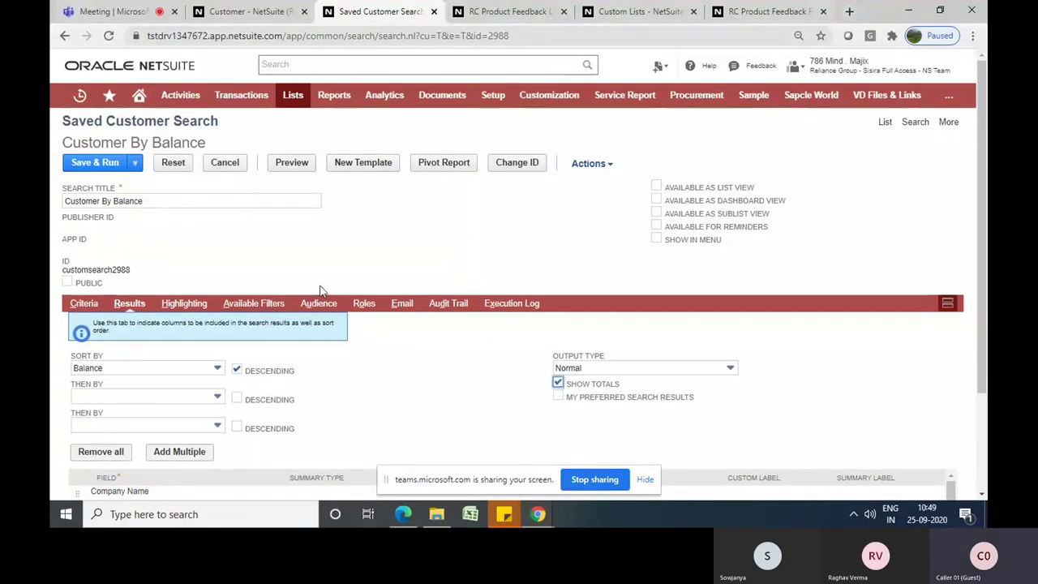
pyautogui.click(95, 164)
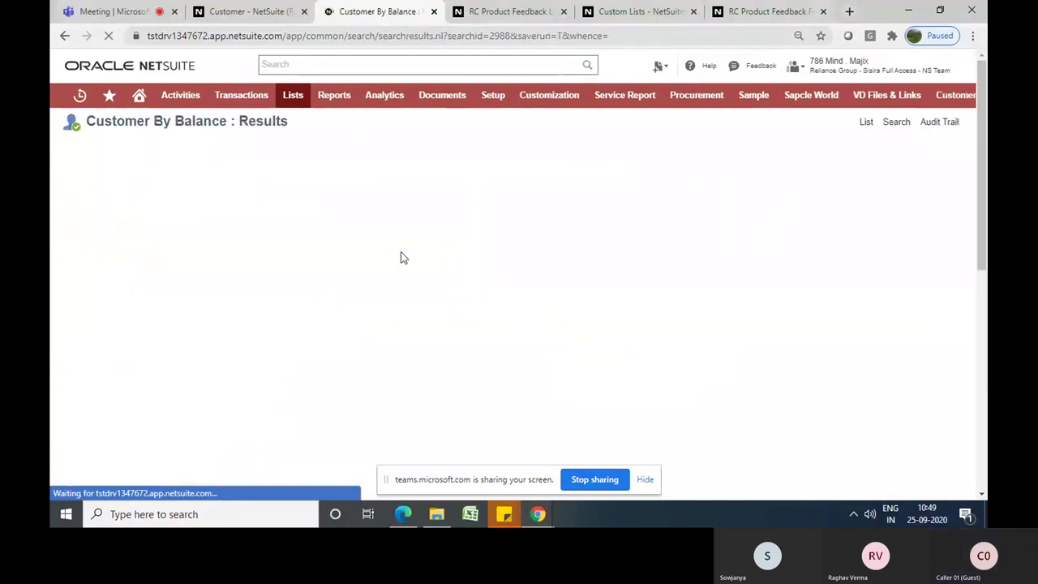
pyautogui.scroll(-6, 519, 377)
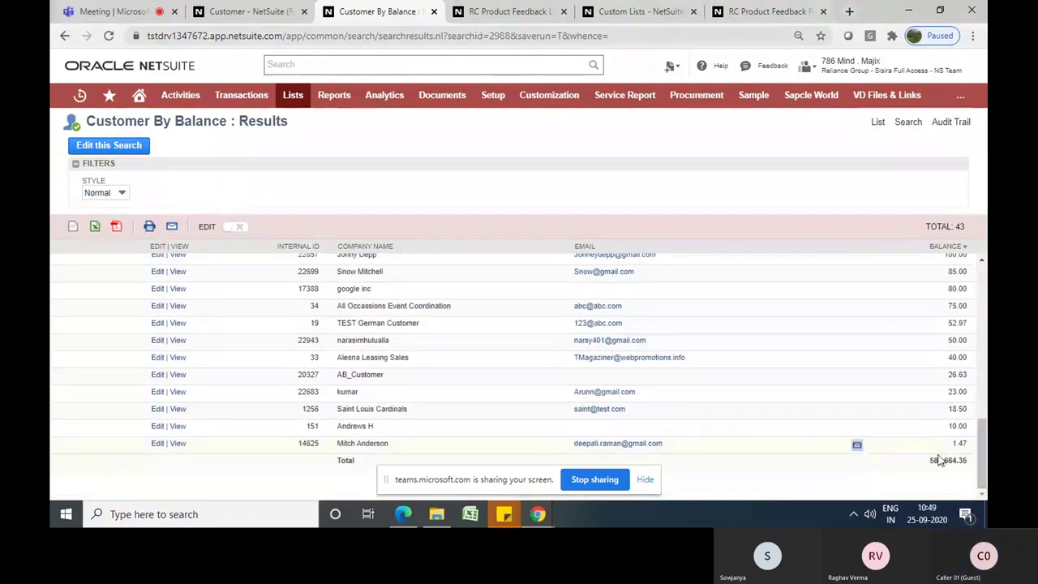
pyautogui.moveTo(930, 466); pyautogui.dragTo(969, 463)
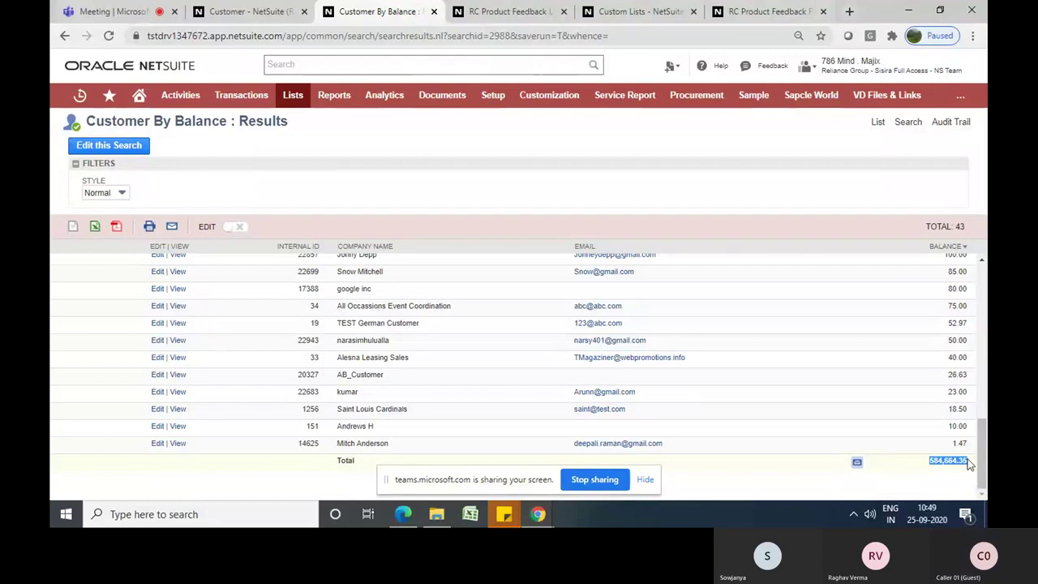
# Make the Customer By Balance search available as a dashboard view and save it
pyautogui.click(239, 13)
pyautogui.click(357, 13)
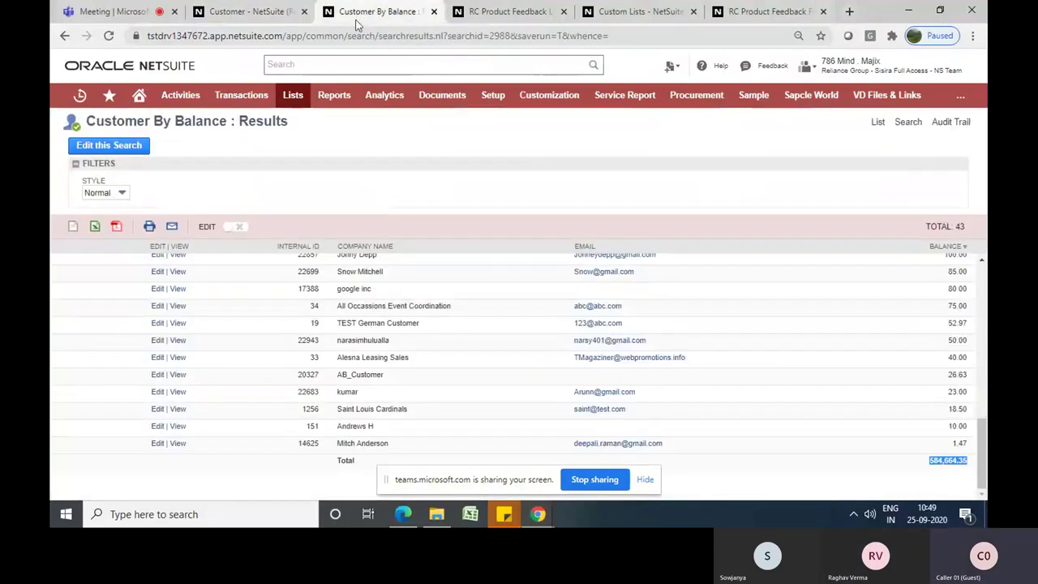
pyautogui.click(118, 152)
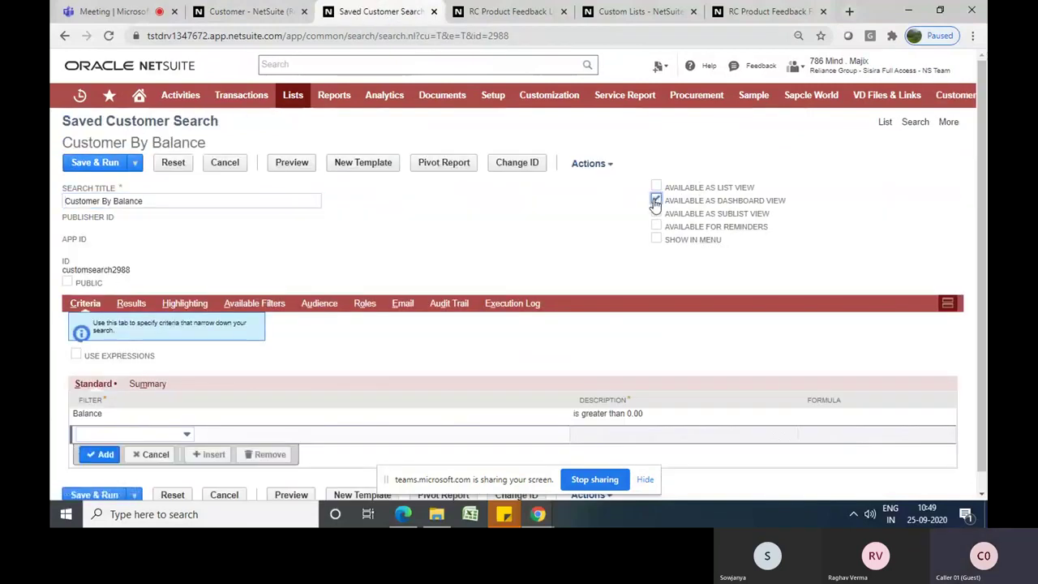
pyautogui.click(94, 164)
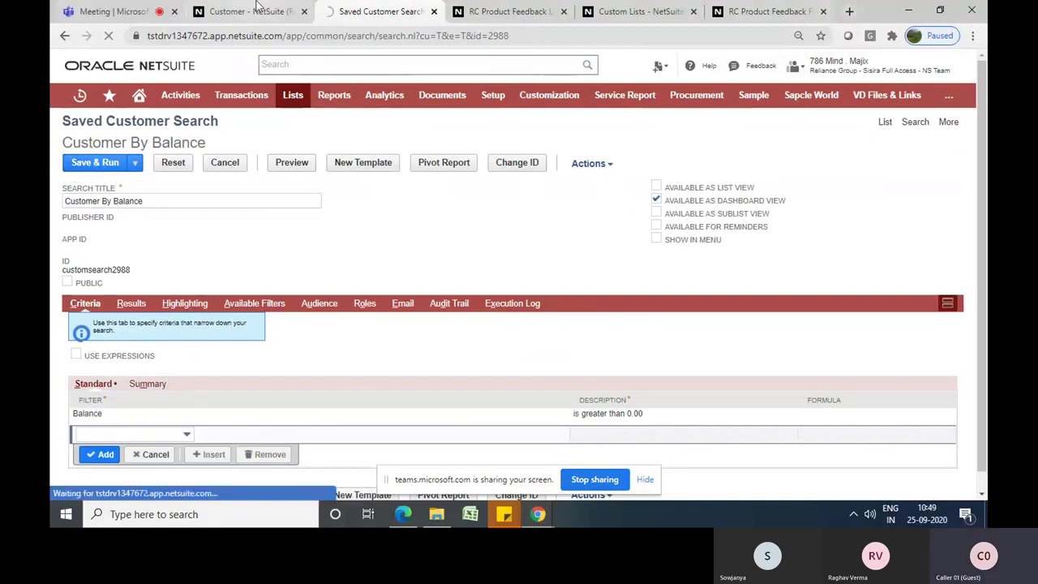
# Add a Custom Search portlet to the Home dashboard and close the dashboard personalization
pyautogui.click(247, 11)
pyautogui.click(138, 95)
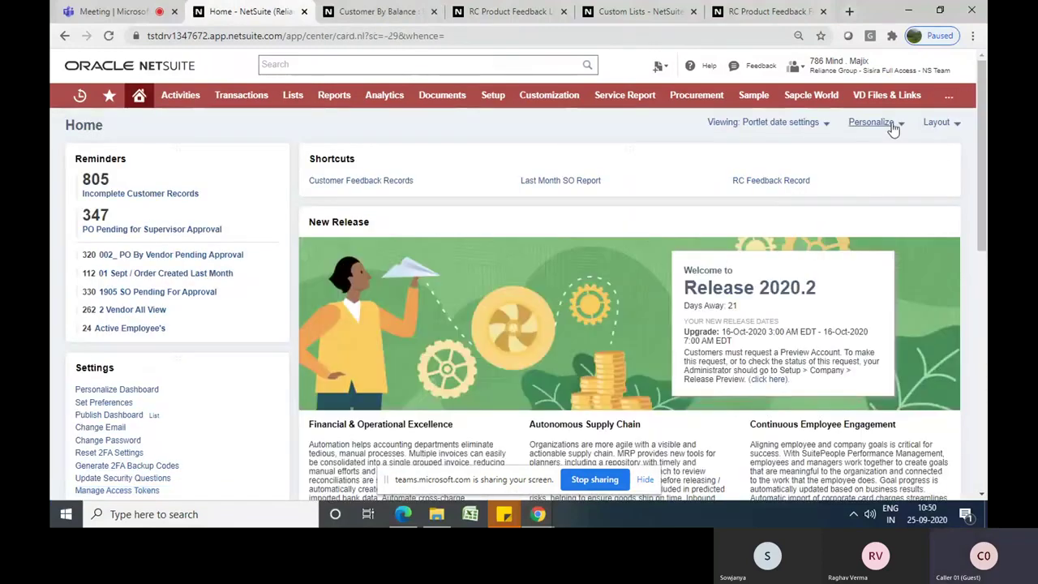
pyautogui.click(893, 126)
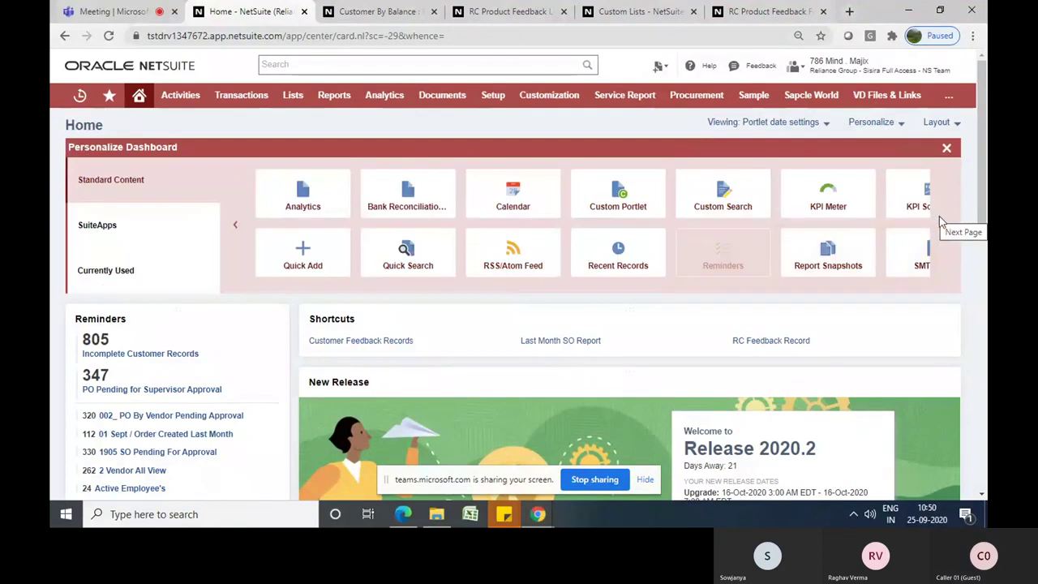
pyautogui.click(720, 191)
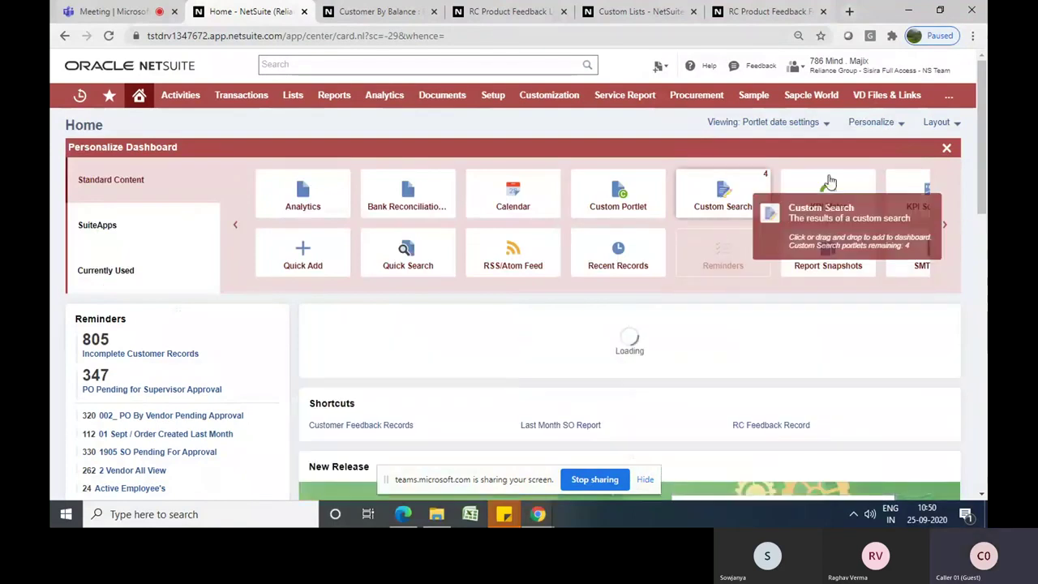
pyautogui.click(946, 149)
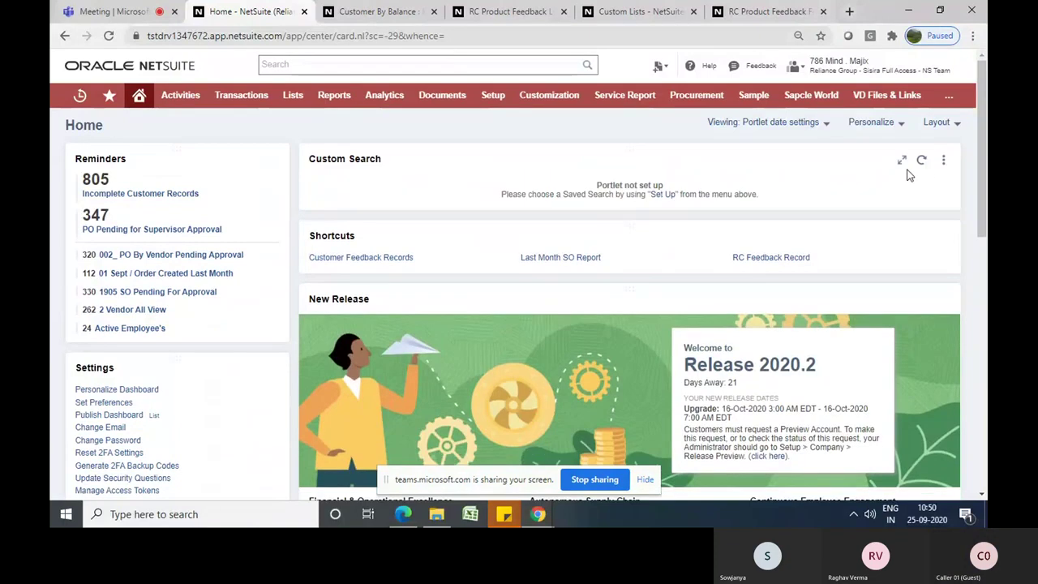
# Set up the new Custom Search portlet with the Customer By Balance search, leaving its custom title empty, and save
pyautogui.click(942, 161)
pyautogui.click(925, 178)
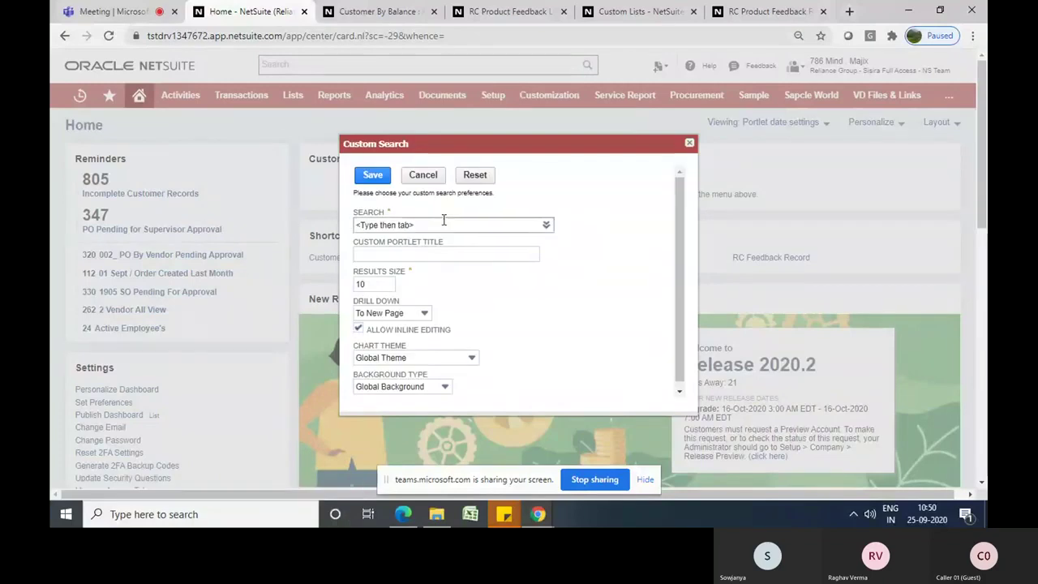
pyautogui.click(444, 220)
pyautogui.write('Custo')
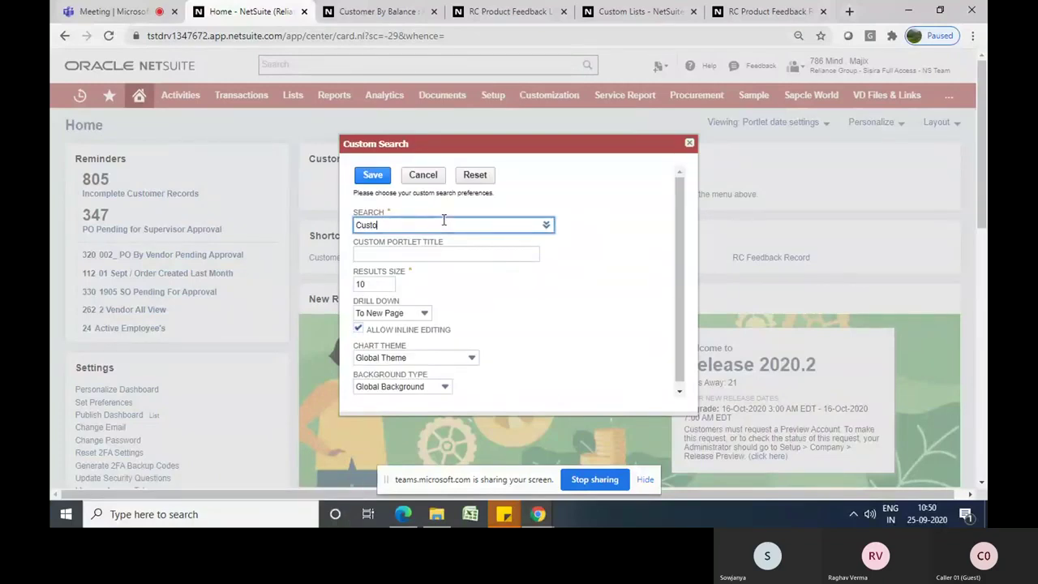
pyautogui.write('mer by')
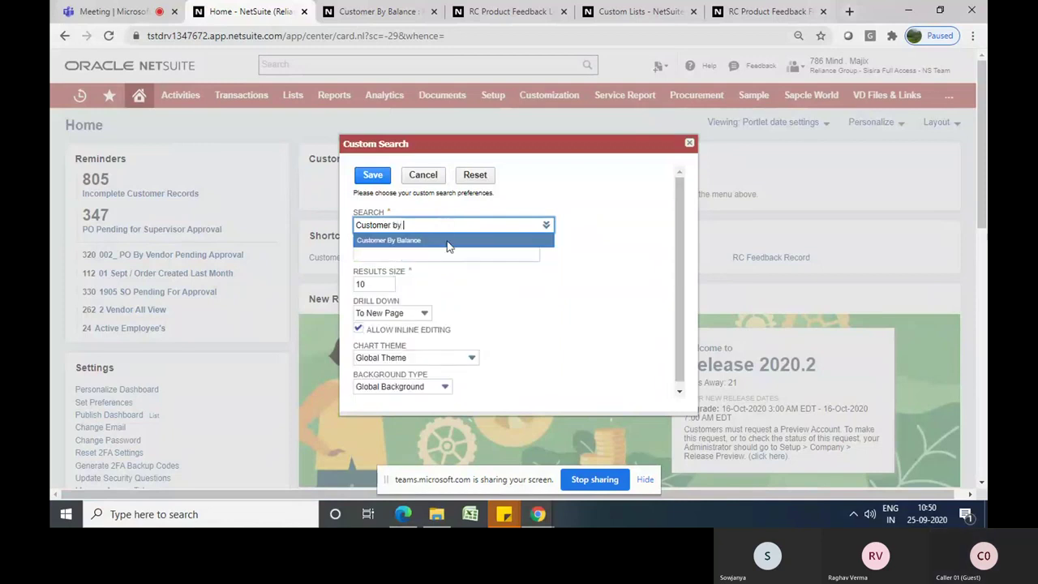
pyautogui.click(447, 241)
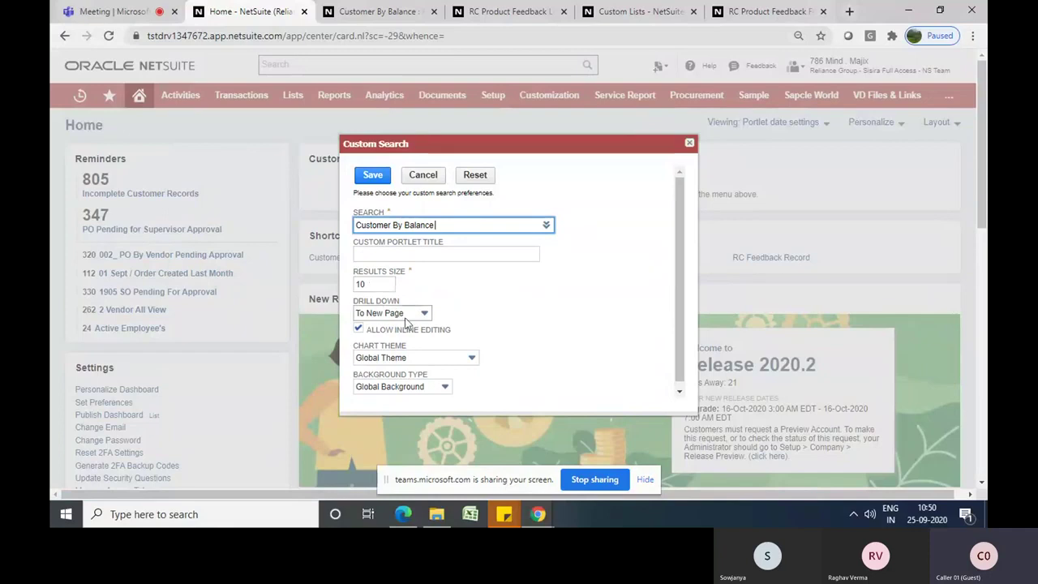
pyautogui.click(545, 328)
pyautogui.click(385, 258)
pyautogui.click(384, 259)
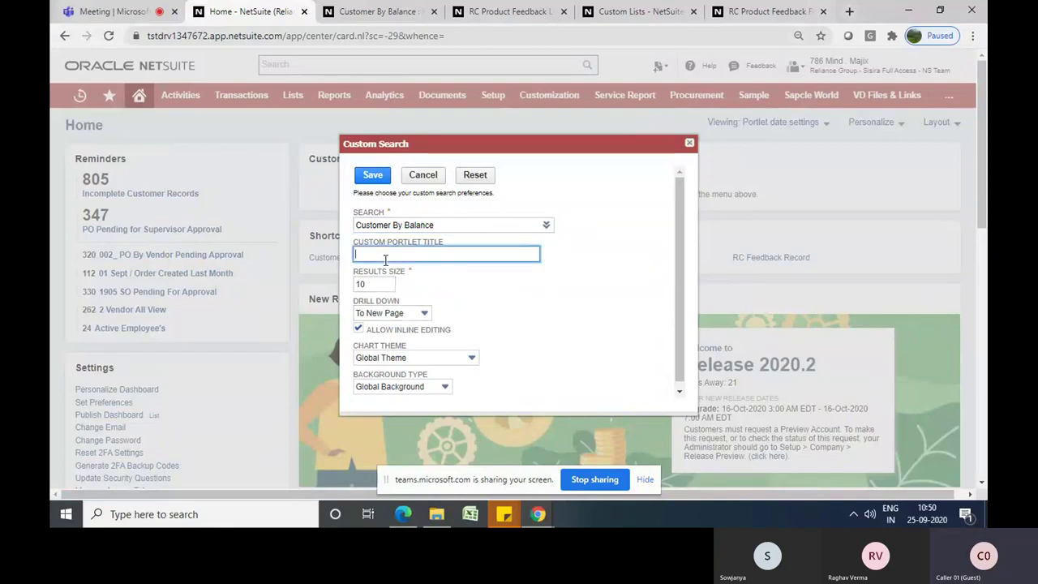
pyautogui.click(372, 176)
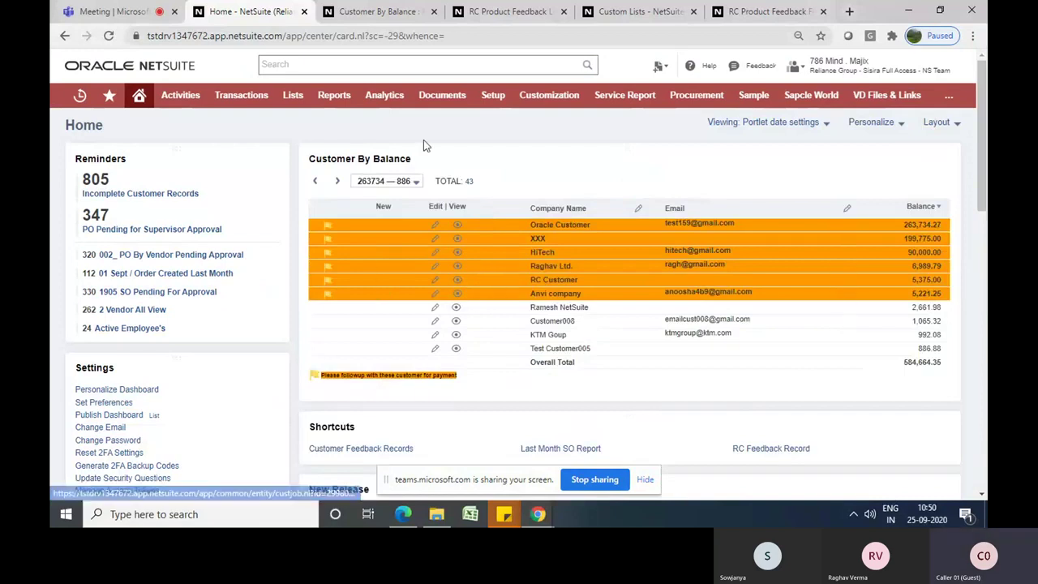
# Browse the Customer By Balance portlet's result ranges 713 — 322, 292 — 100 and 100 — 23
pyautogui.click(408, 181)
pyautogui.click(409, 209)
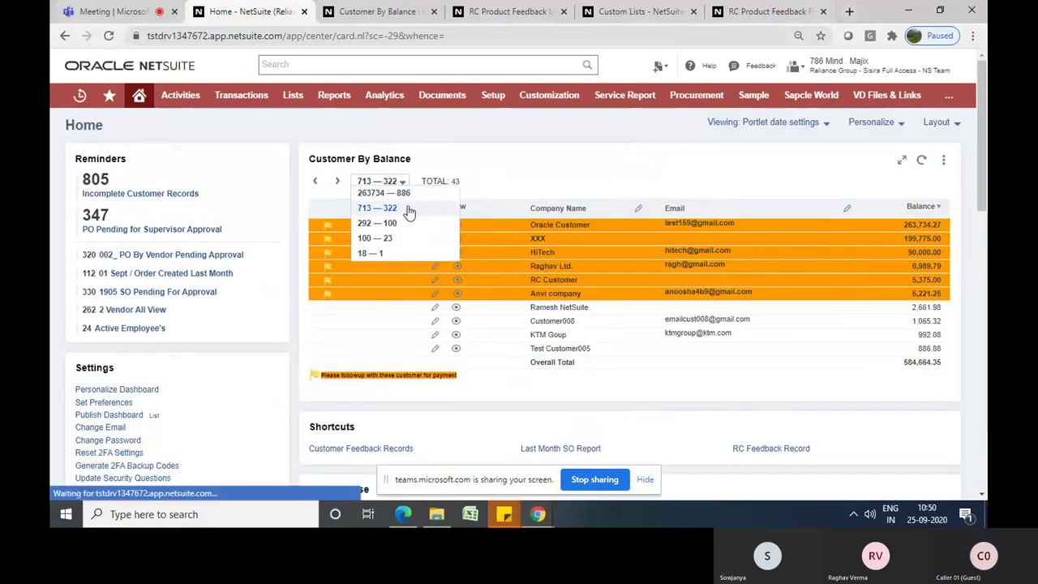
pyautogui.click(401, 183)
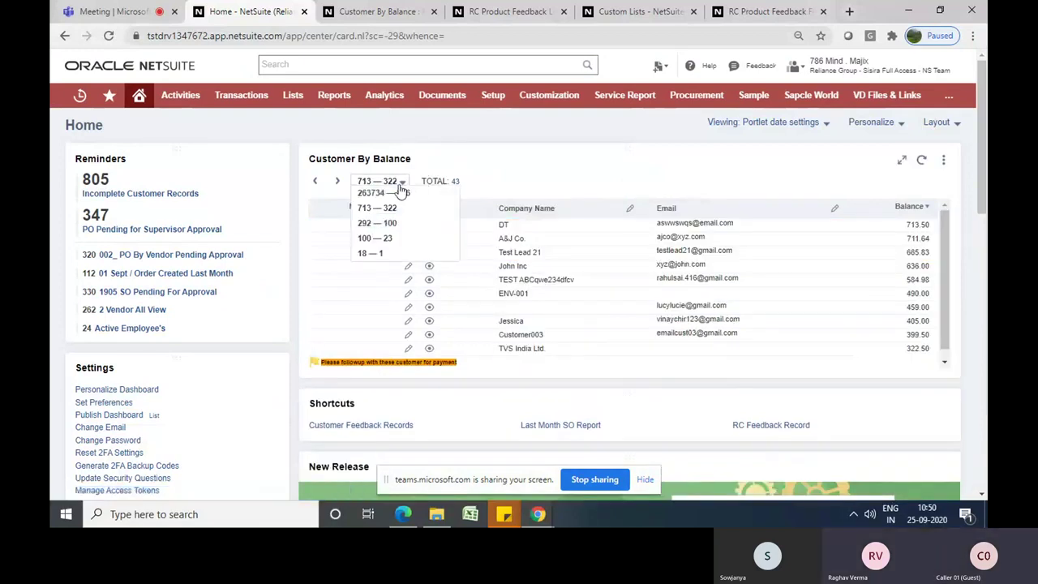
pyautogui.click(398, 224)
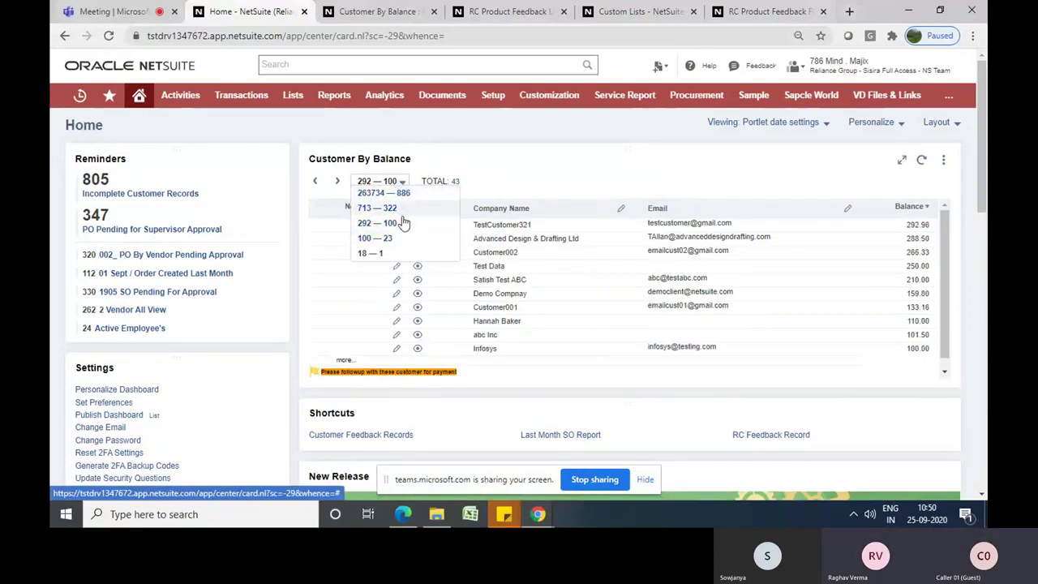
pyautogui.click(389, 238)
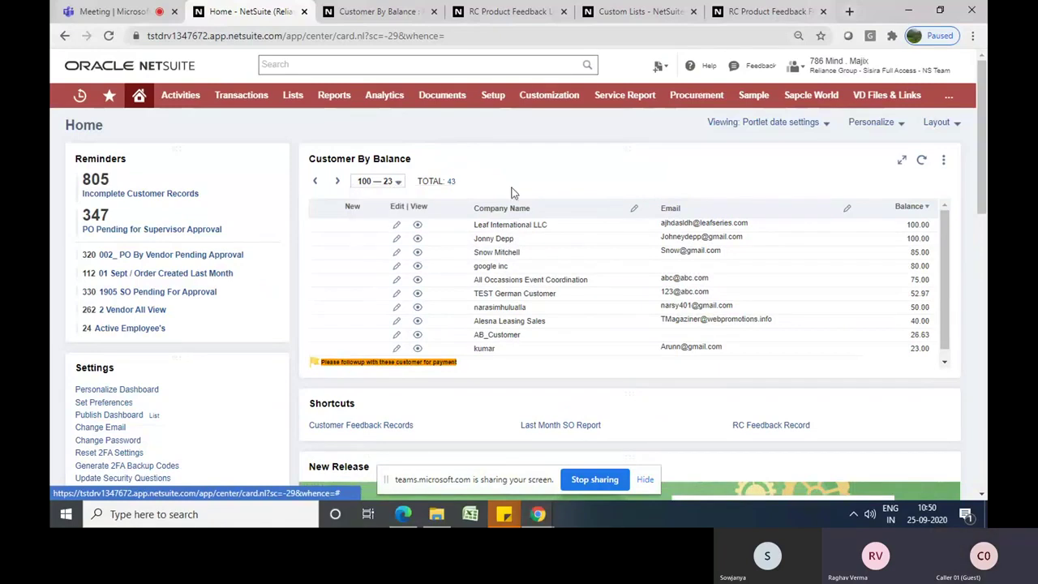
# Set the Customer By Balance portlet's custom title to "Testing" and save the setup
pyautogui.click(944, 161)
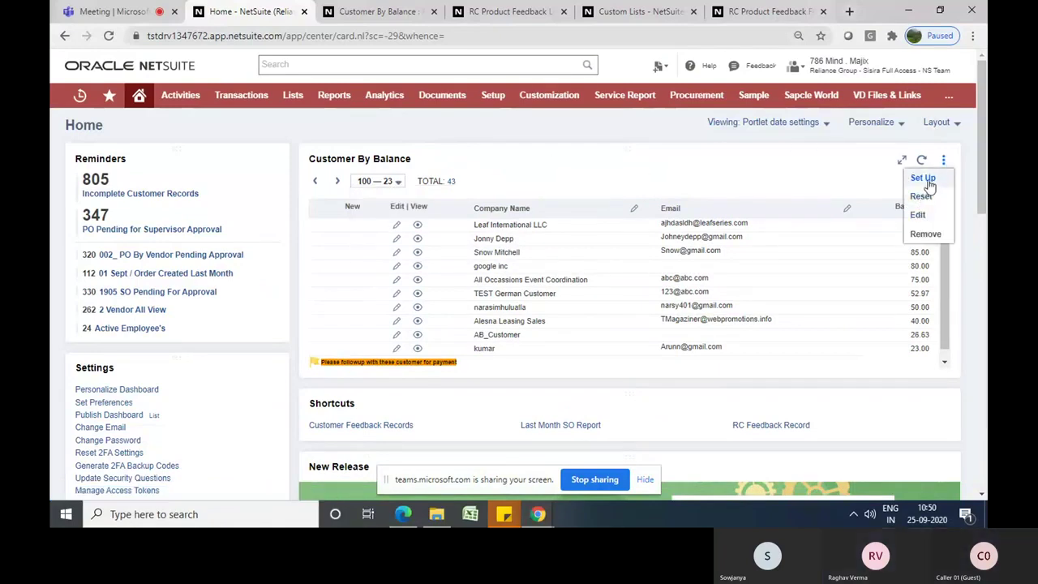
pyautogui.click(925, 179)
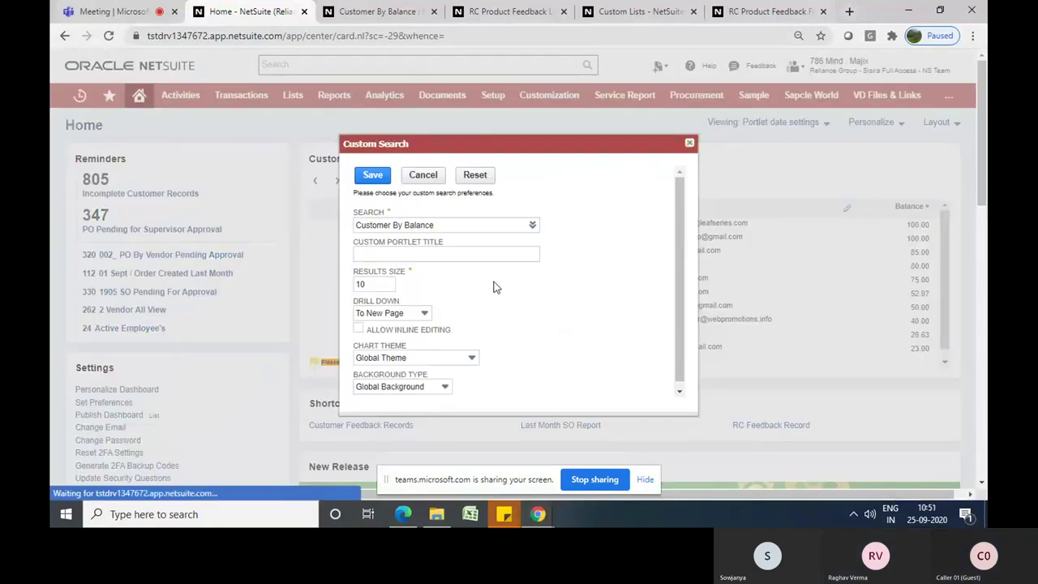
pyautogui.click(423, 253)
pyautogui.write('Testu')
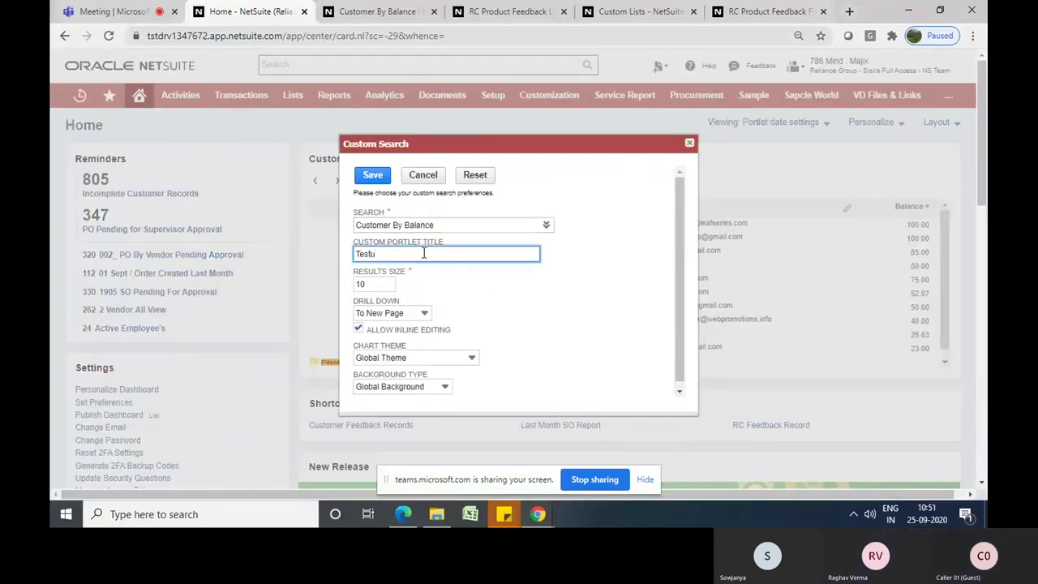
pyautogui.press('BackSpace')
pyautogui.write('ing')
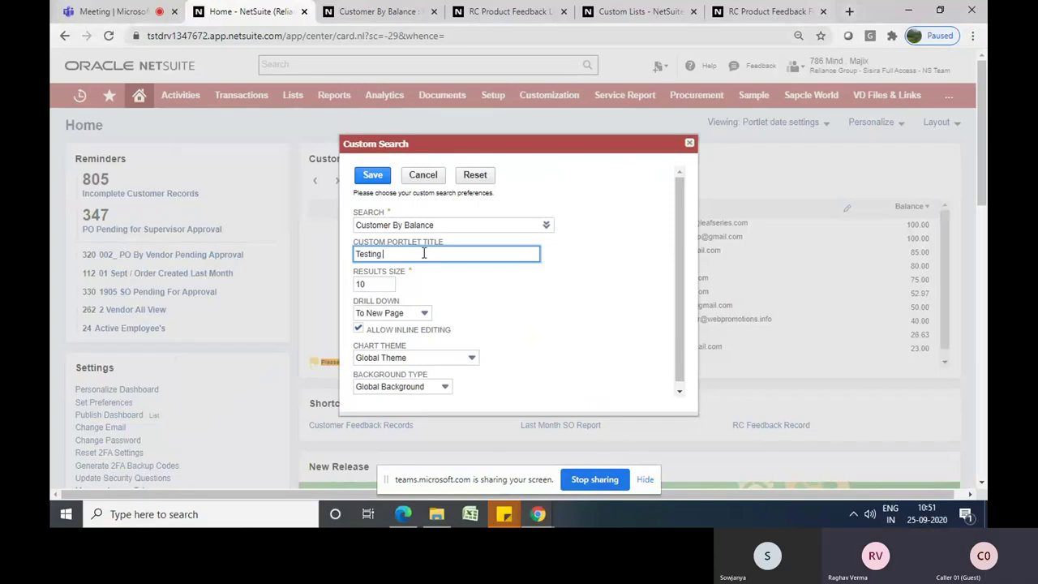
pyautogui.click(373, 175)
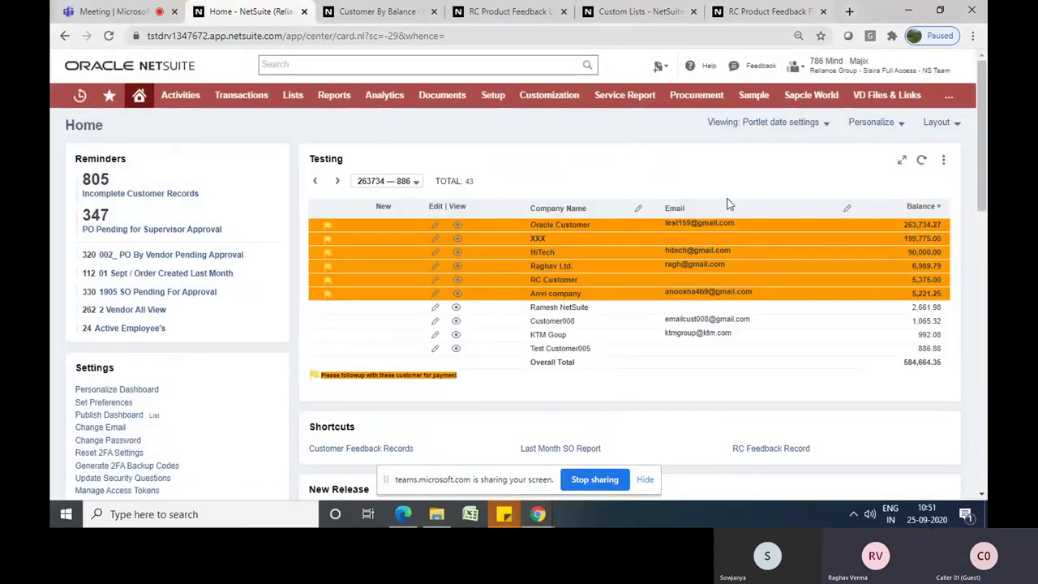
# Open the Testing portlet's setup and clear its custom portlet title
pyautogui.click(943, 160)
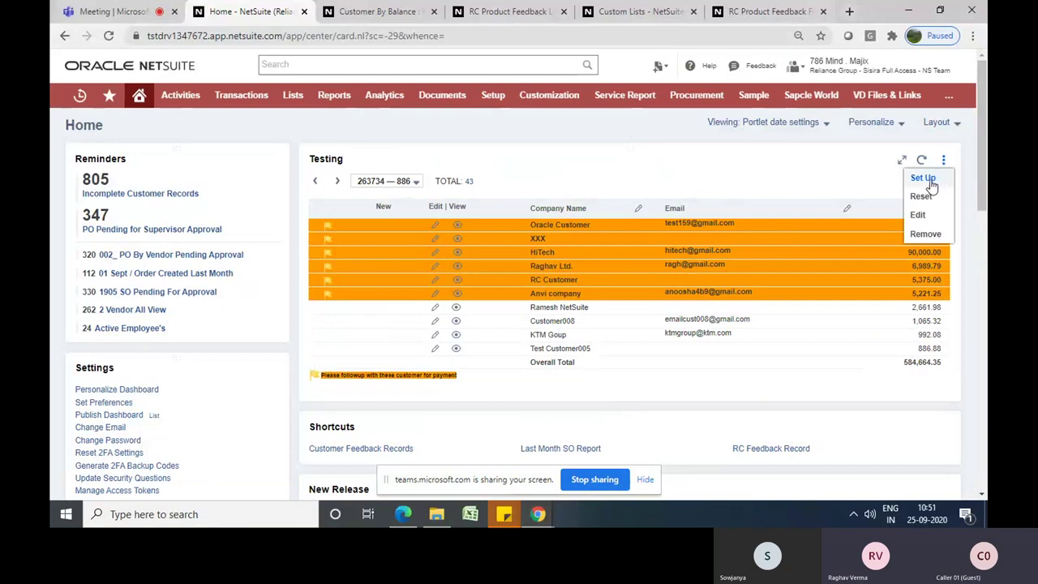
pyautogui.click(925, 179)
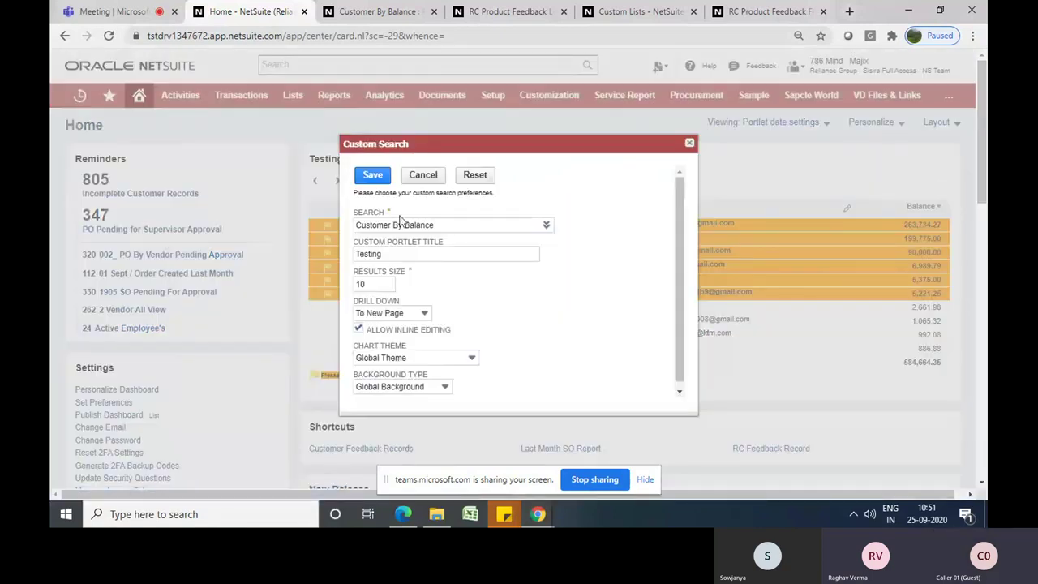
pyautogui.click(410, 253)
pyautogui.moveTo(423, 252); pyautogui.dragTo(353, 256)
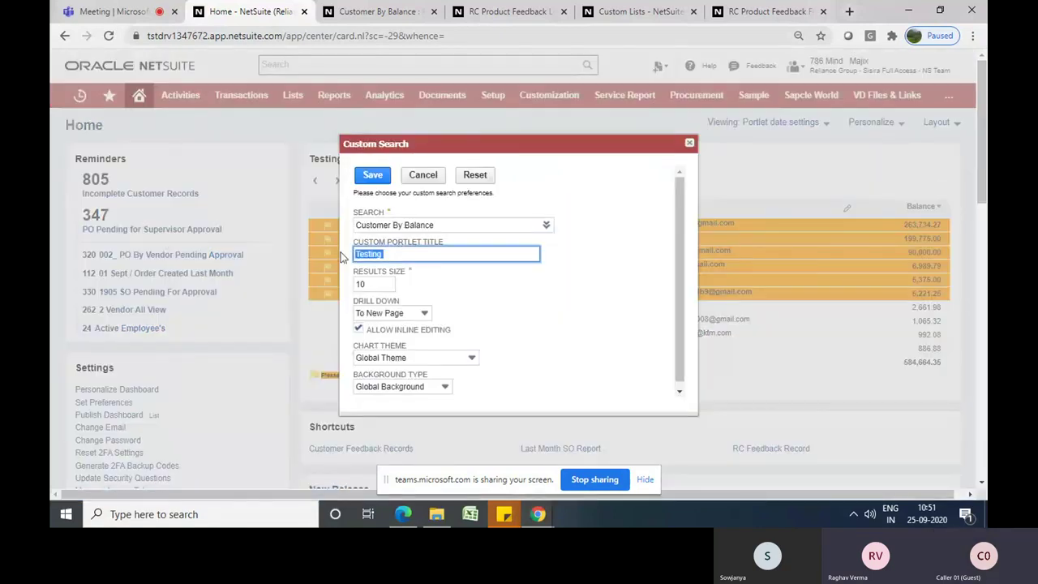
pyautogui.press('BackSpace')
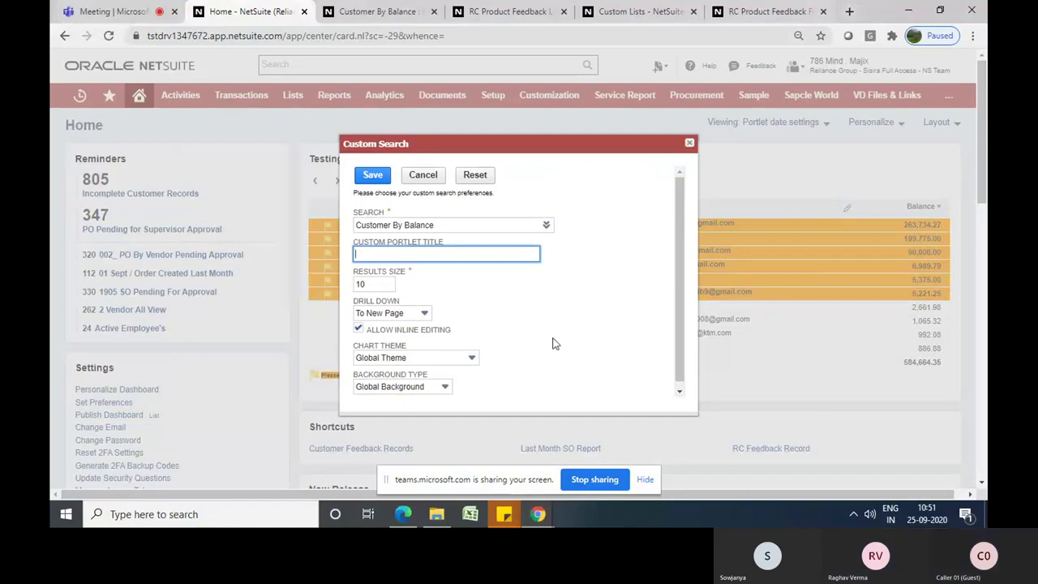
# Turn off inline editing, set the portlet's drill down to In Portlet, and save the setup
pyautogui.click(373, 267)
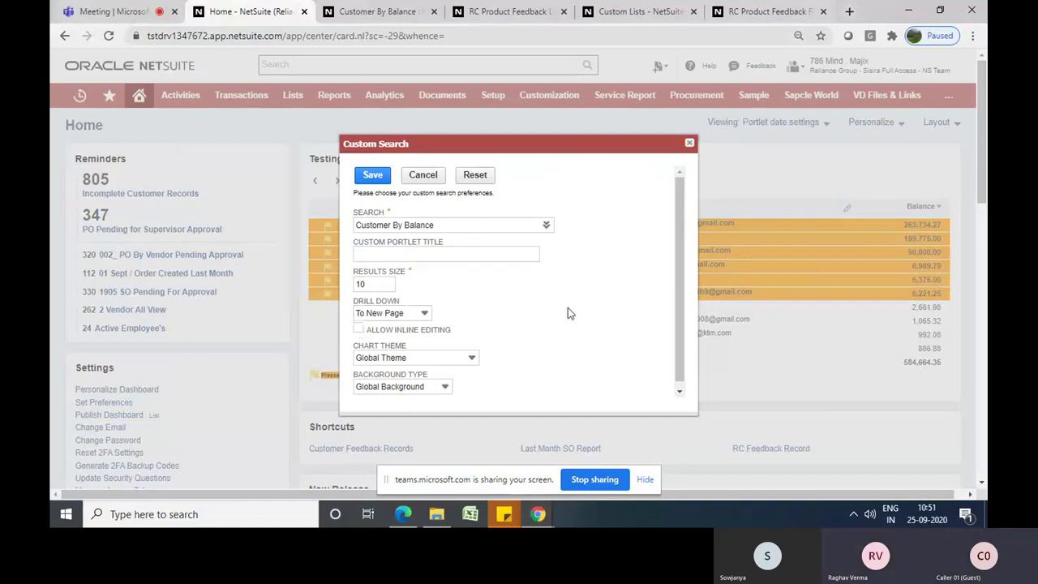
pyautogui.click(424, 314)
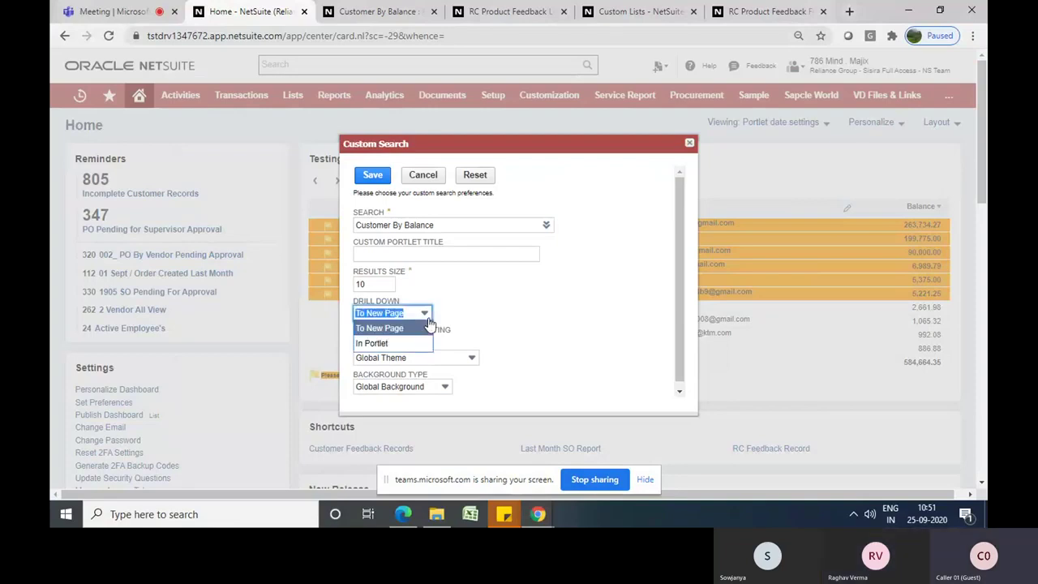
pyautogui.click(421, 342)
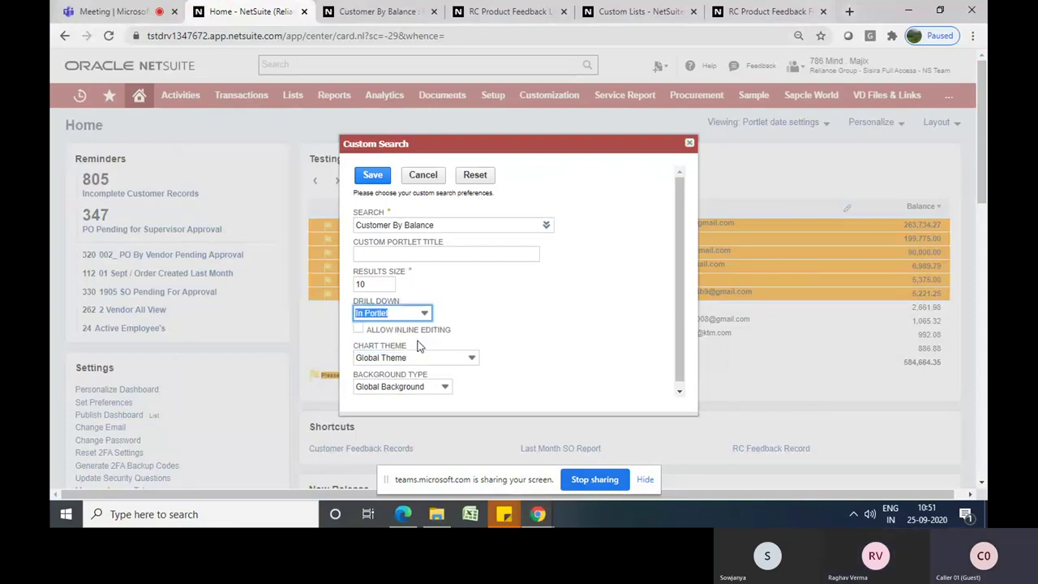
pyautogui.click(629, 286)
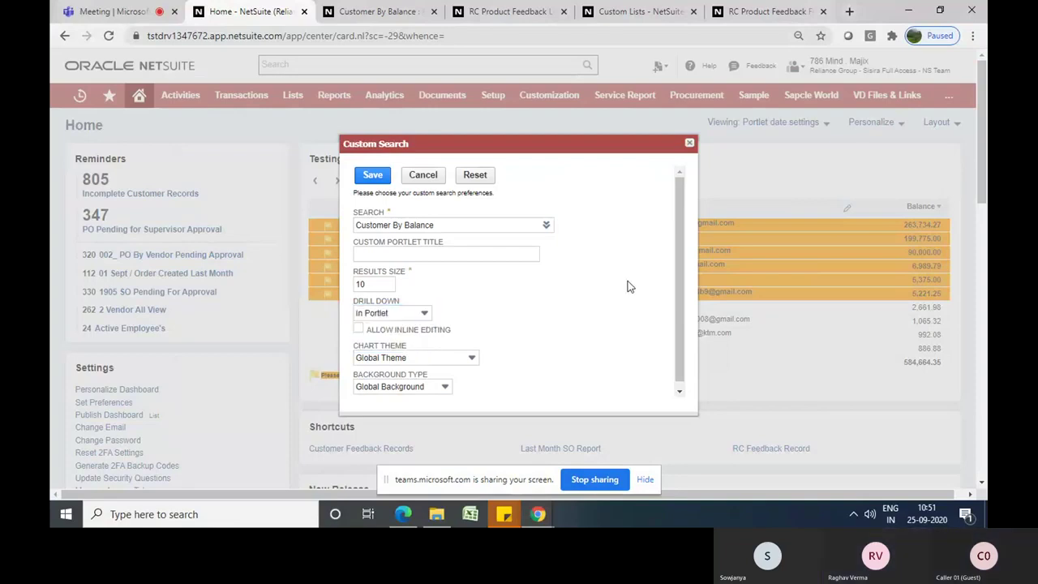
pyautogui.click(372, 175)
# Show the 713 — 322 result range in the Customer By Balance portlet
pyautogui.click(373, 180)
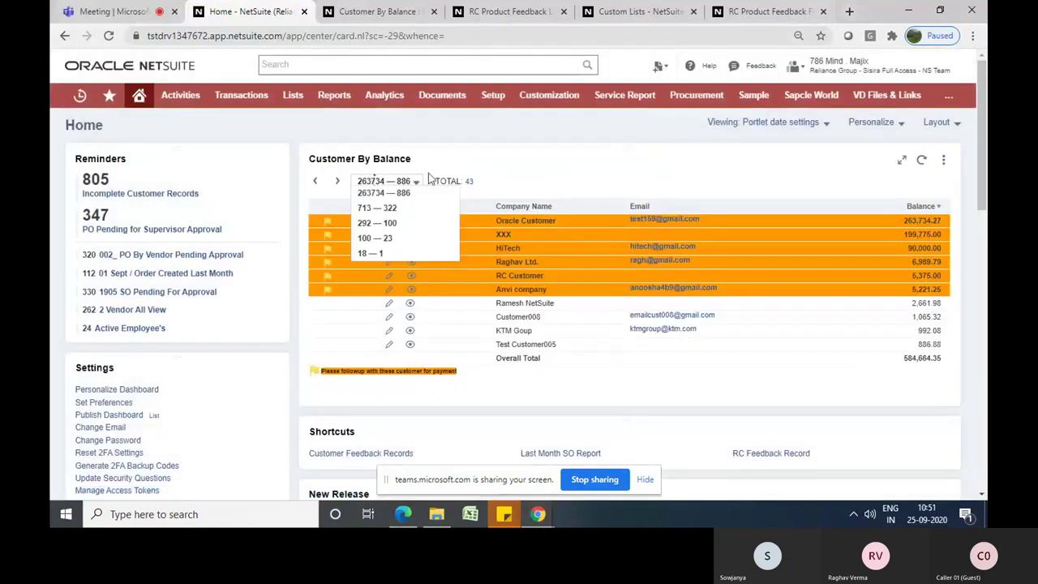
pyautogui.click(589, 150)
pyautogui.click(403, 182)
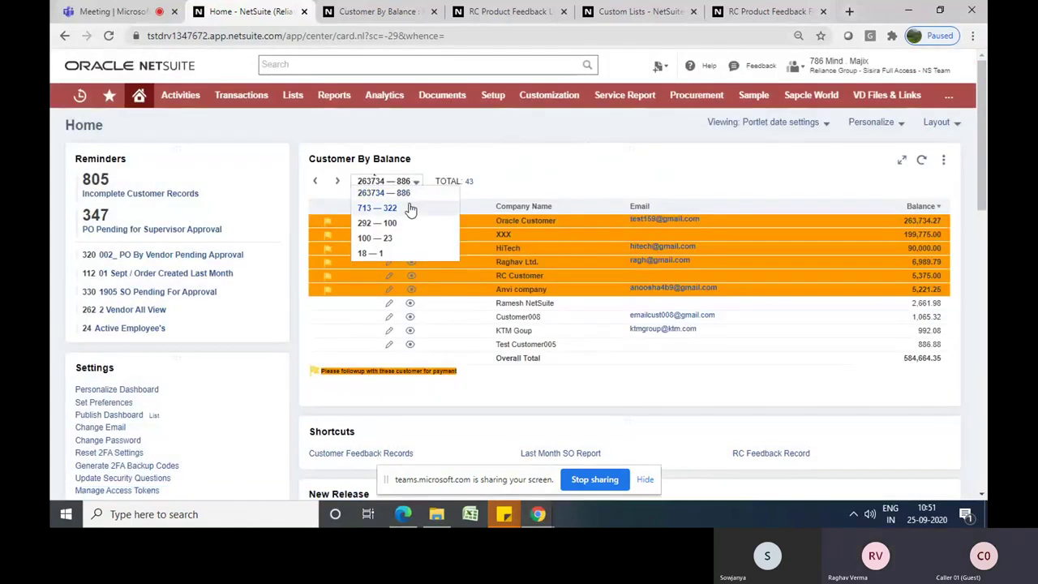
pyautogui.click(409, 208)
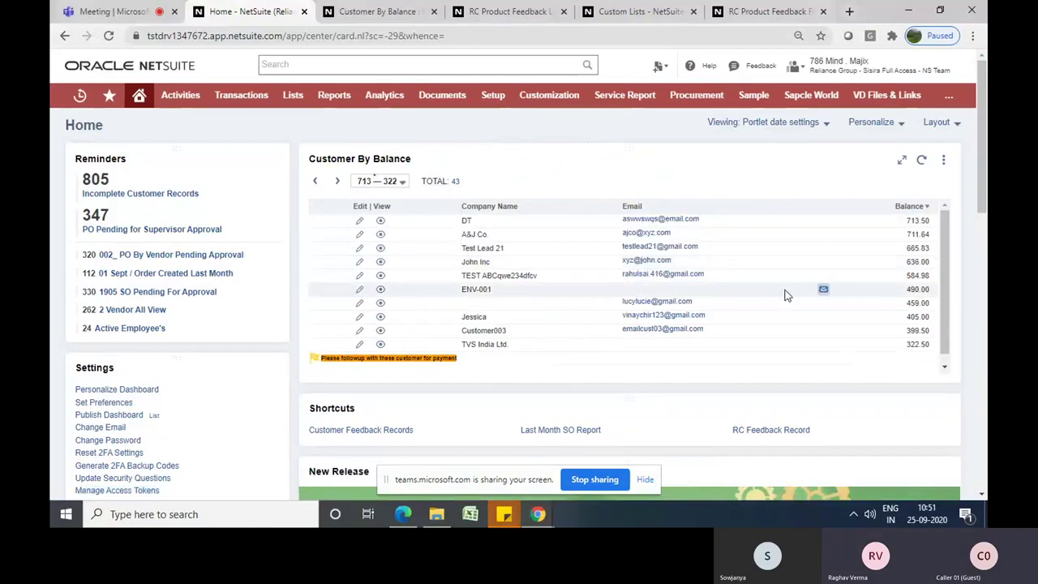
pyautogui.scroll(-1, 785, 296)
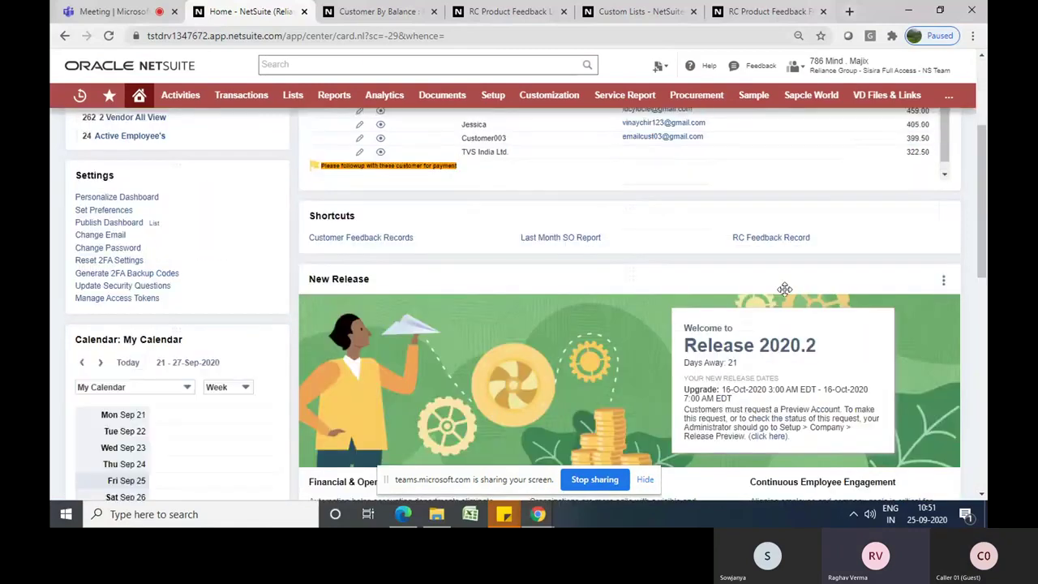
pyautogui.scroll(3, 784, 292)
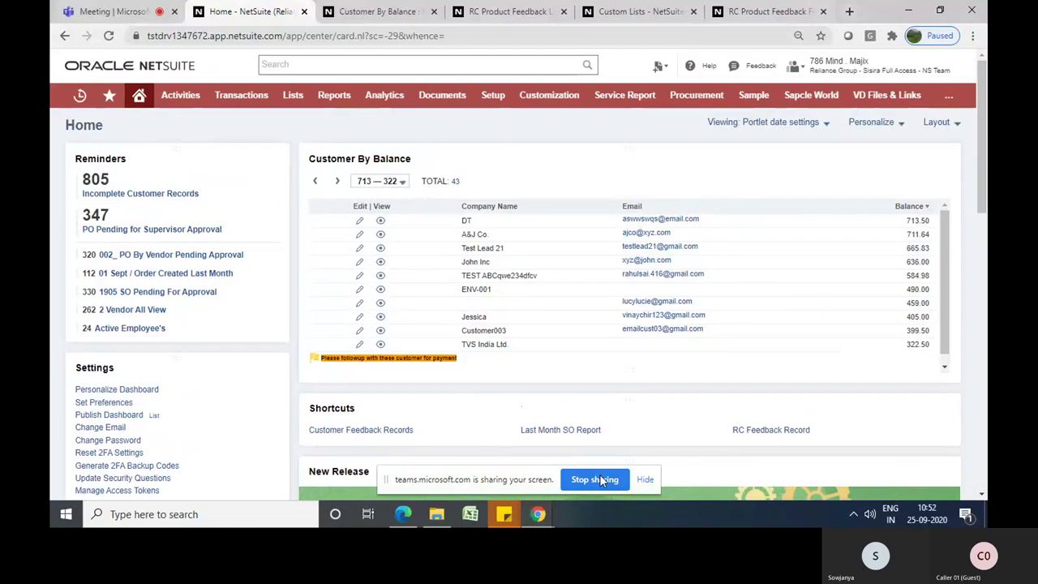
pyautogui.click(601, 479)
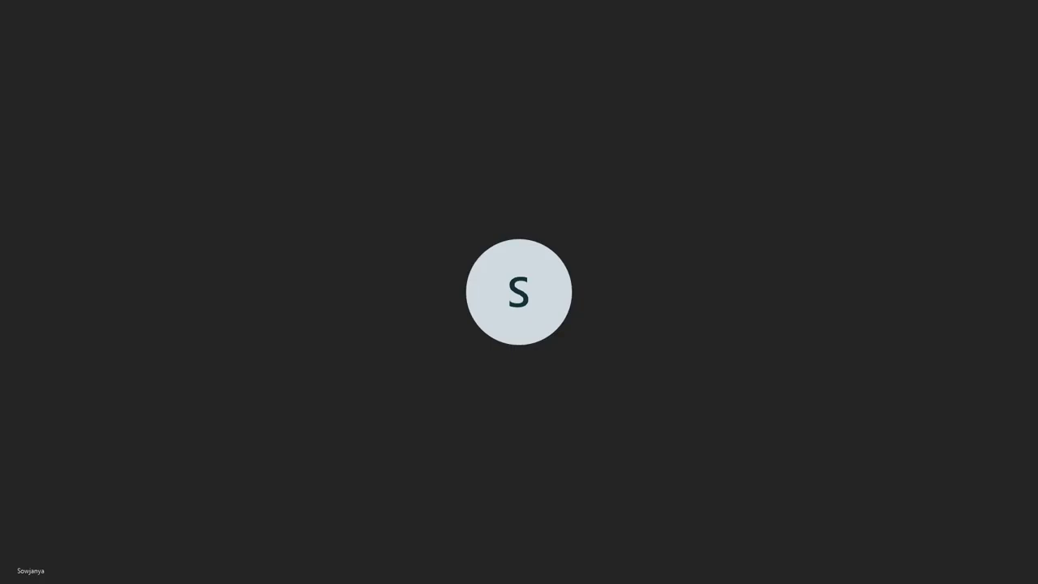